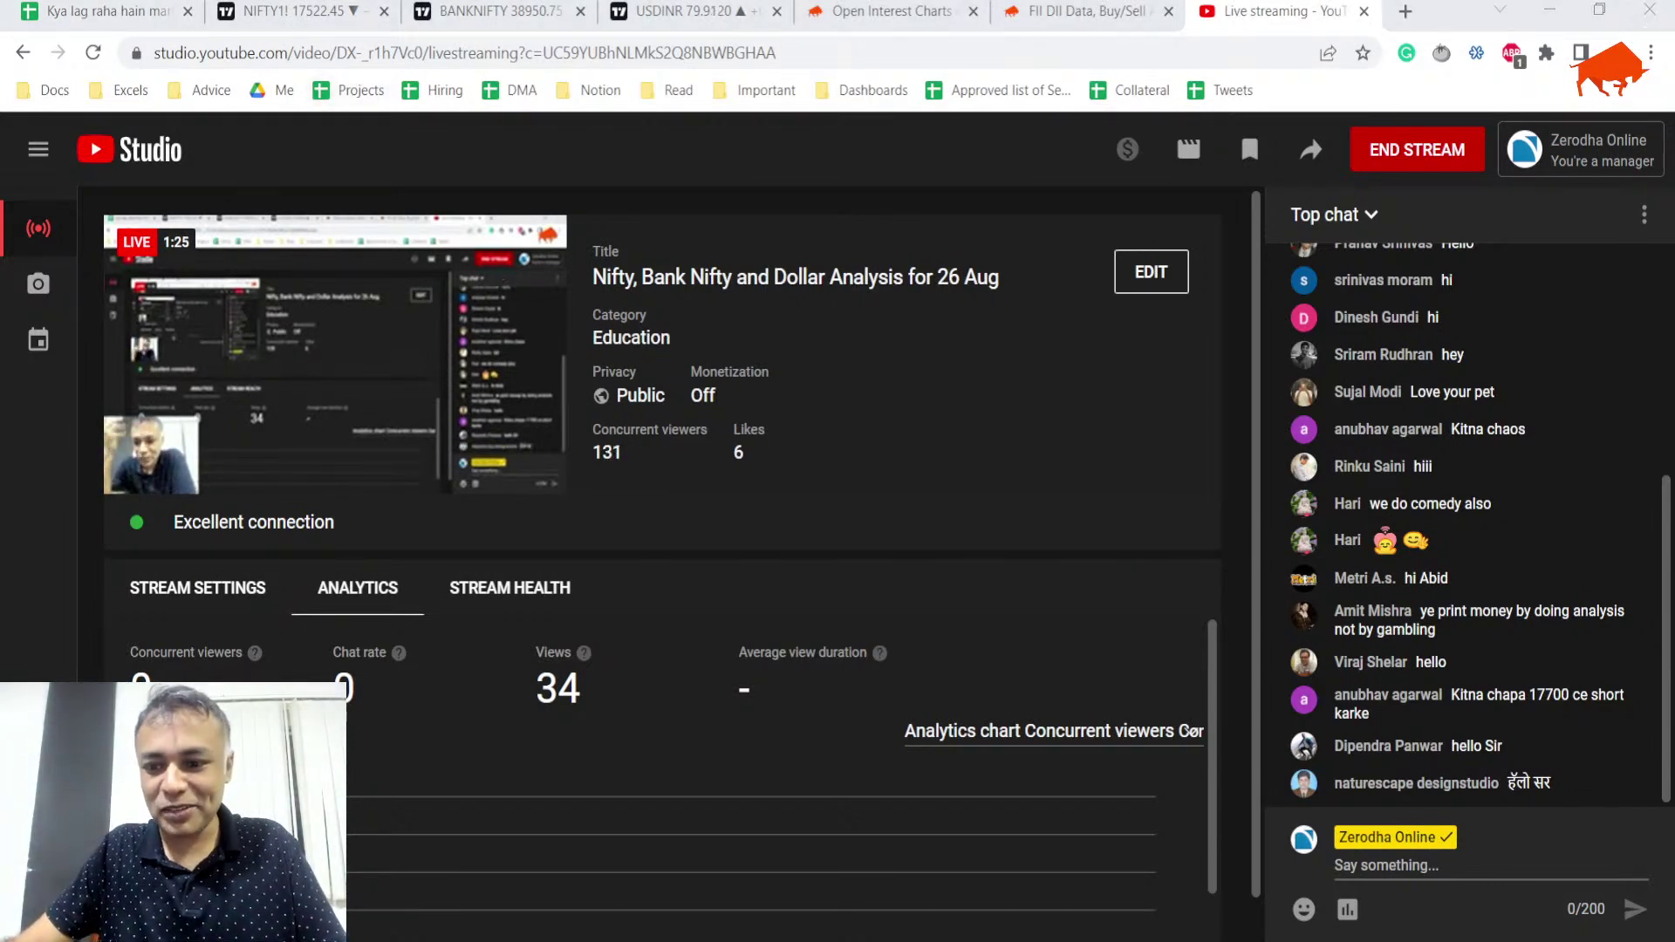
- Scan the empty 26-Aug analysis rows, then bring up the NIFTY1! futures chart
left_click(63, 9)
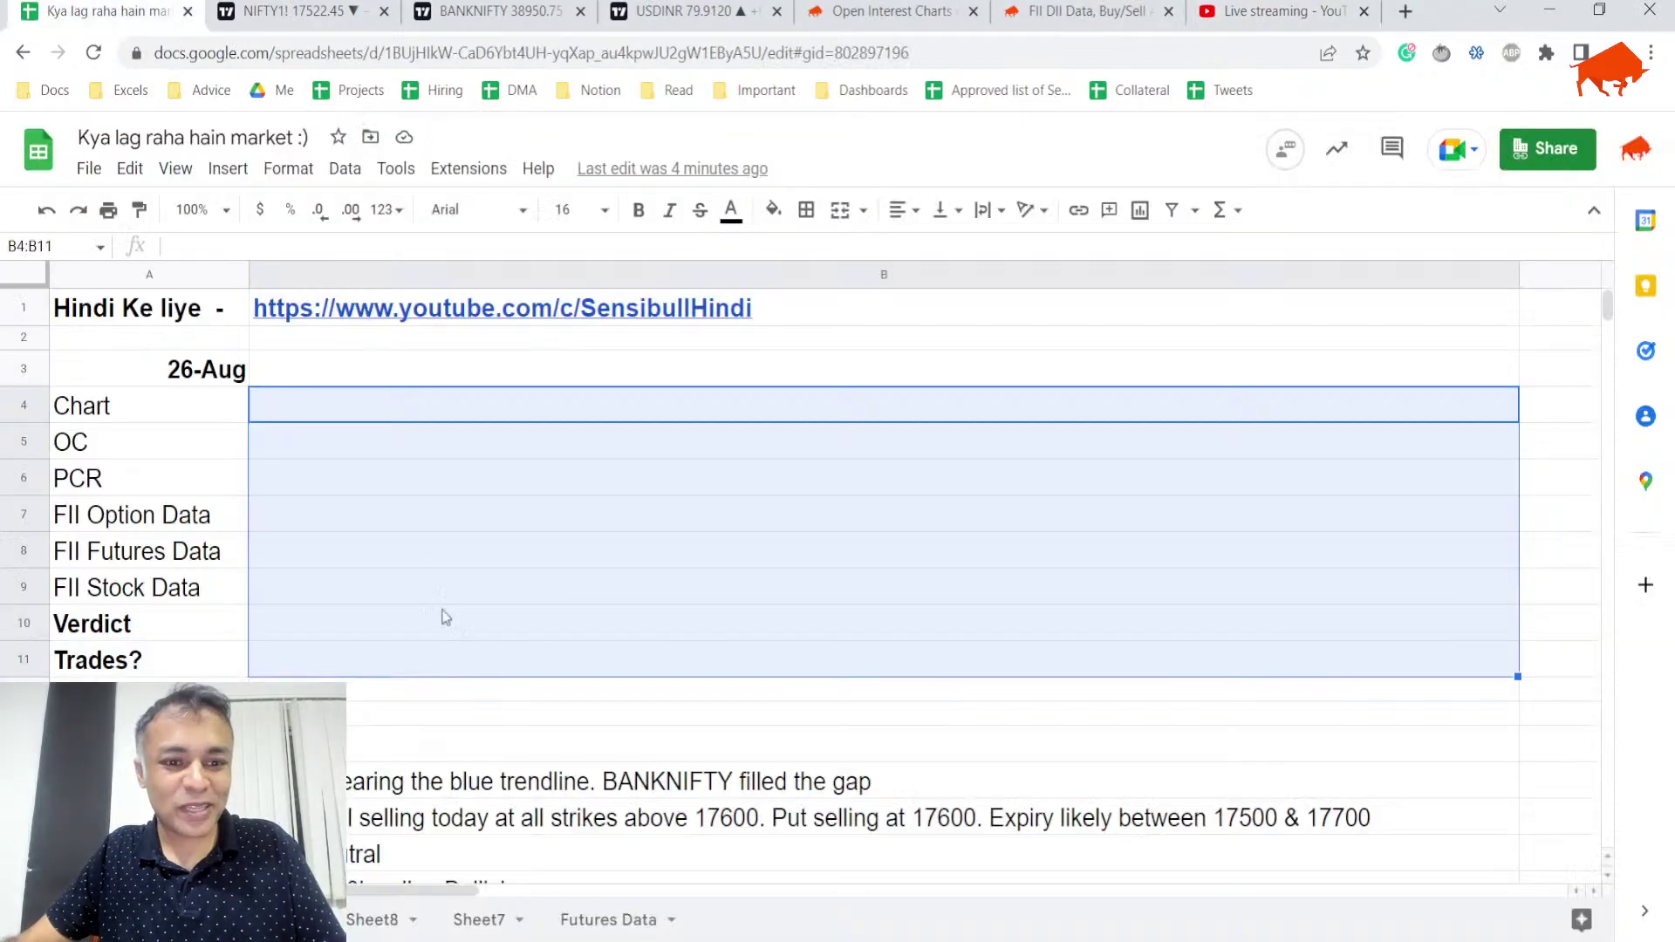
scroll(447, 621, "down", 3)
scroll(445, 611, "up", 3)
left_click(284, 7)
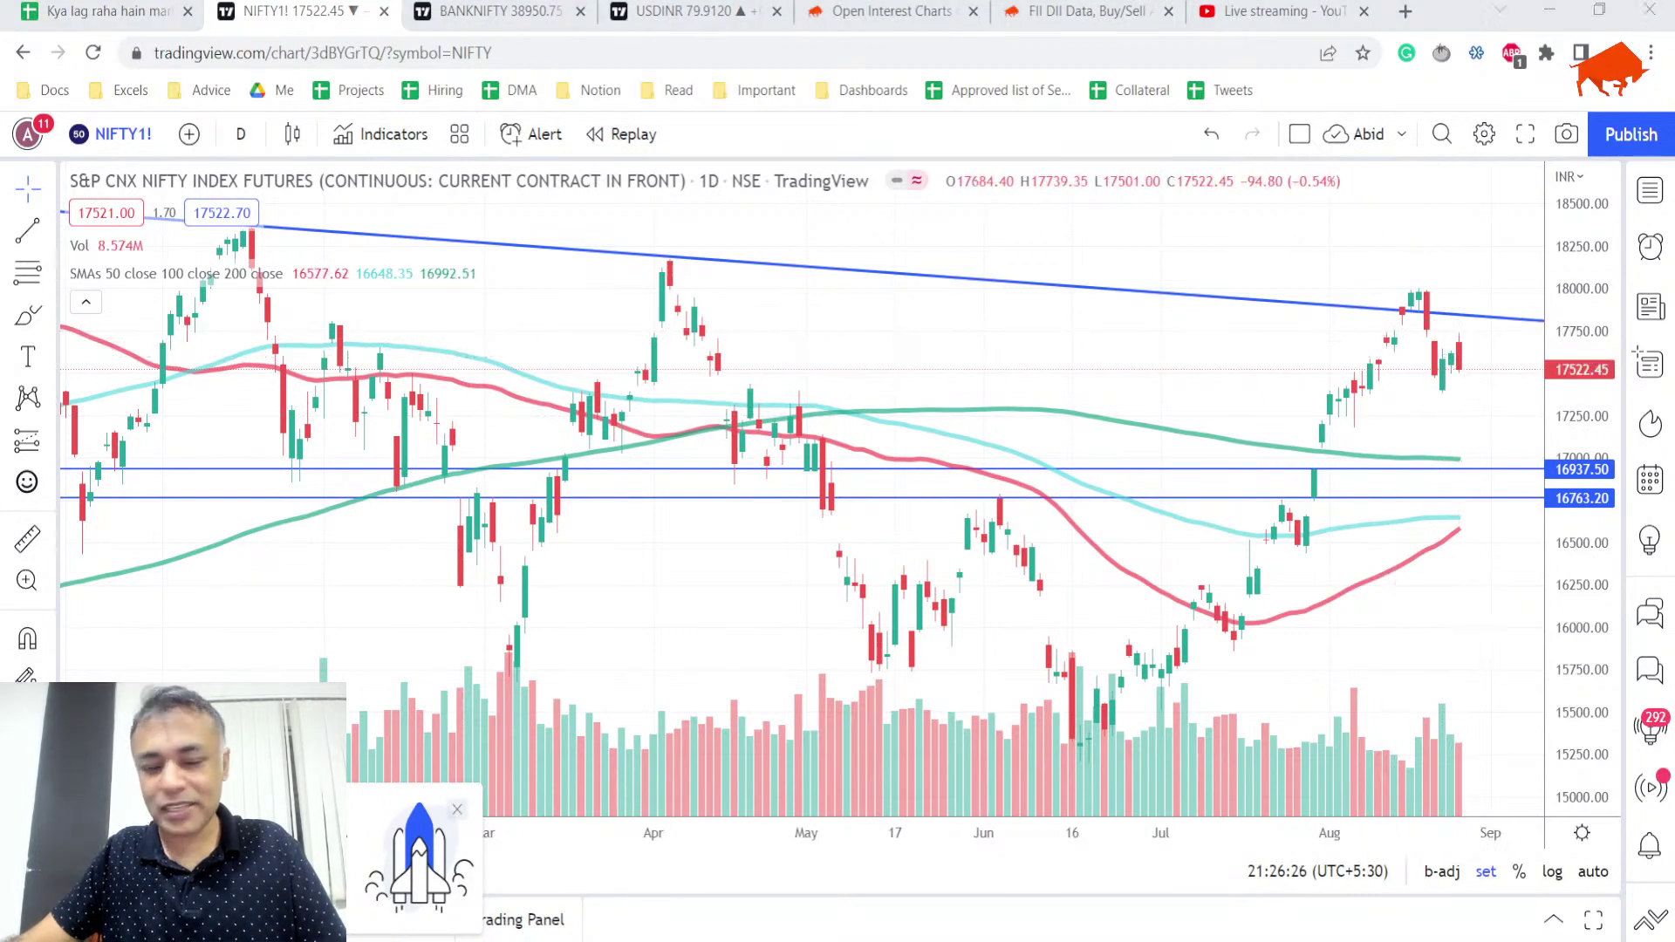
- Change the TradingView symbol to the Nifty 50 spot index under Indices, then return to the sheet
left_click(122, 135)
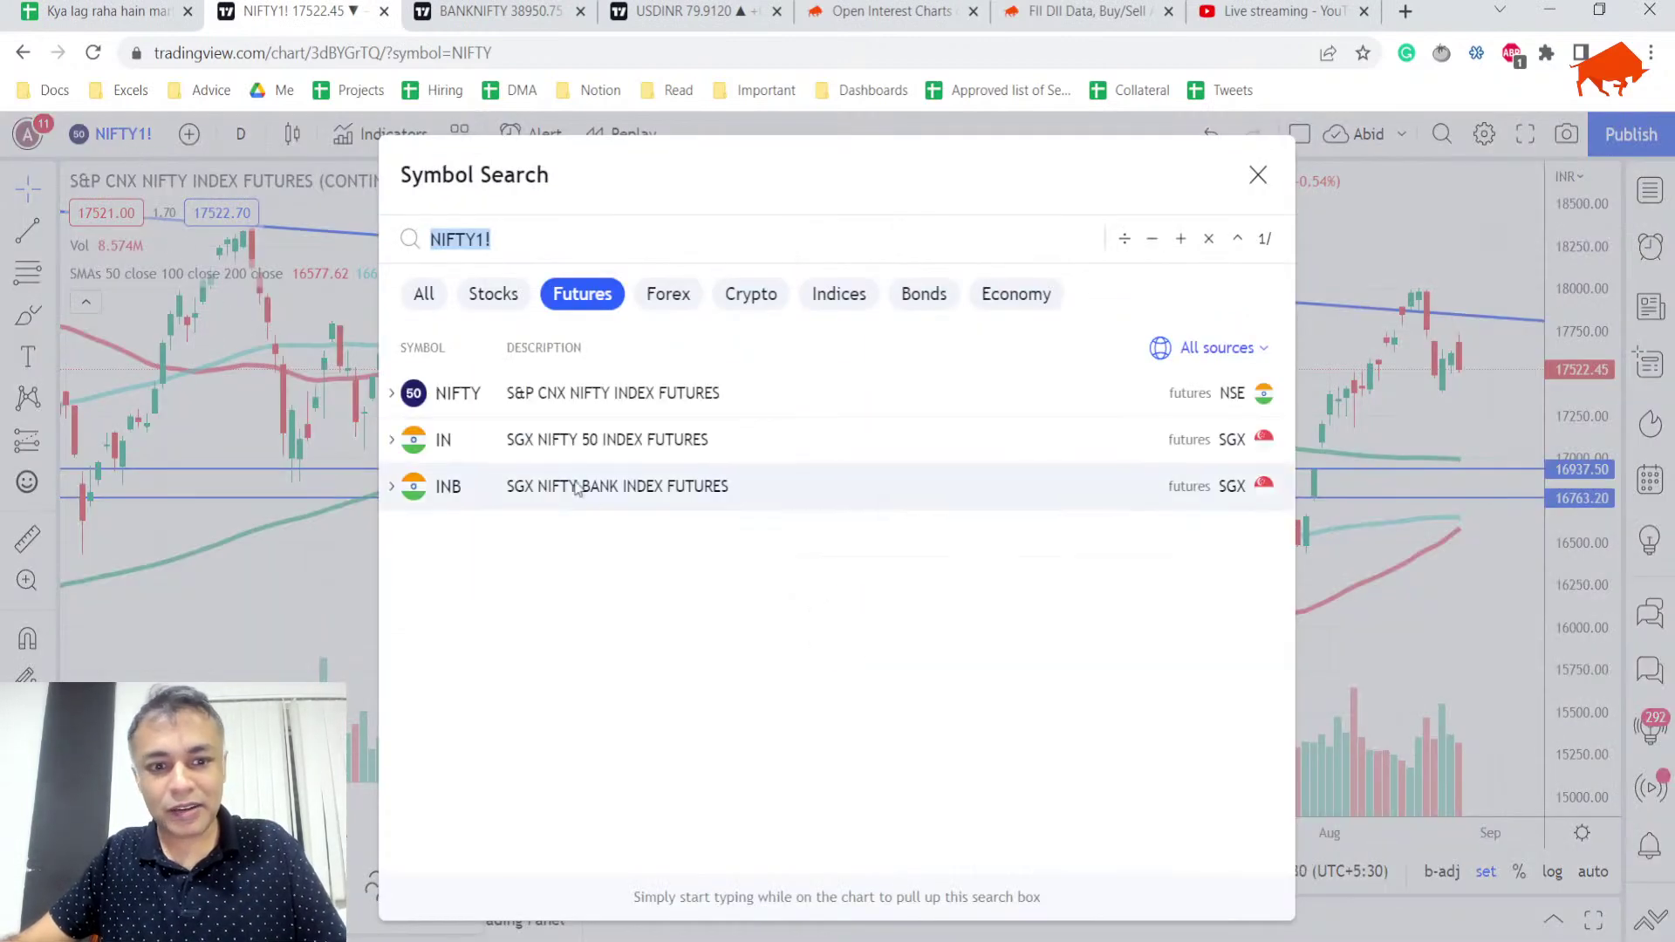
left_click(499, 305)
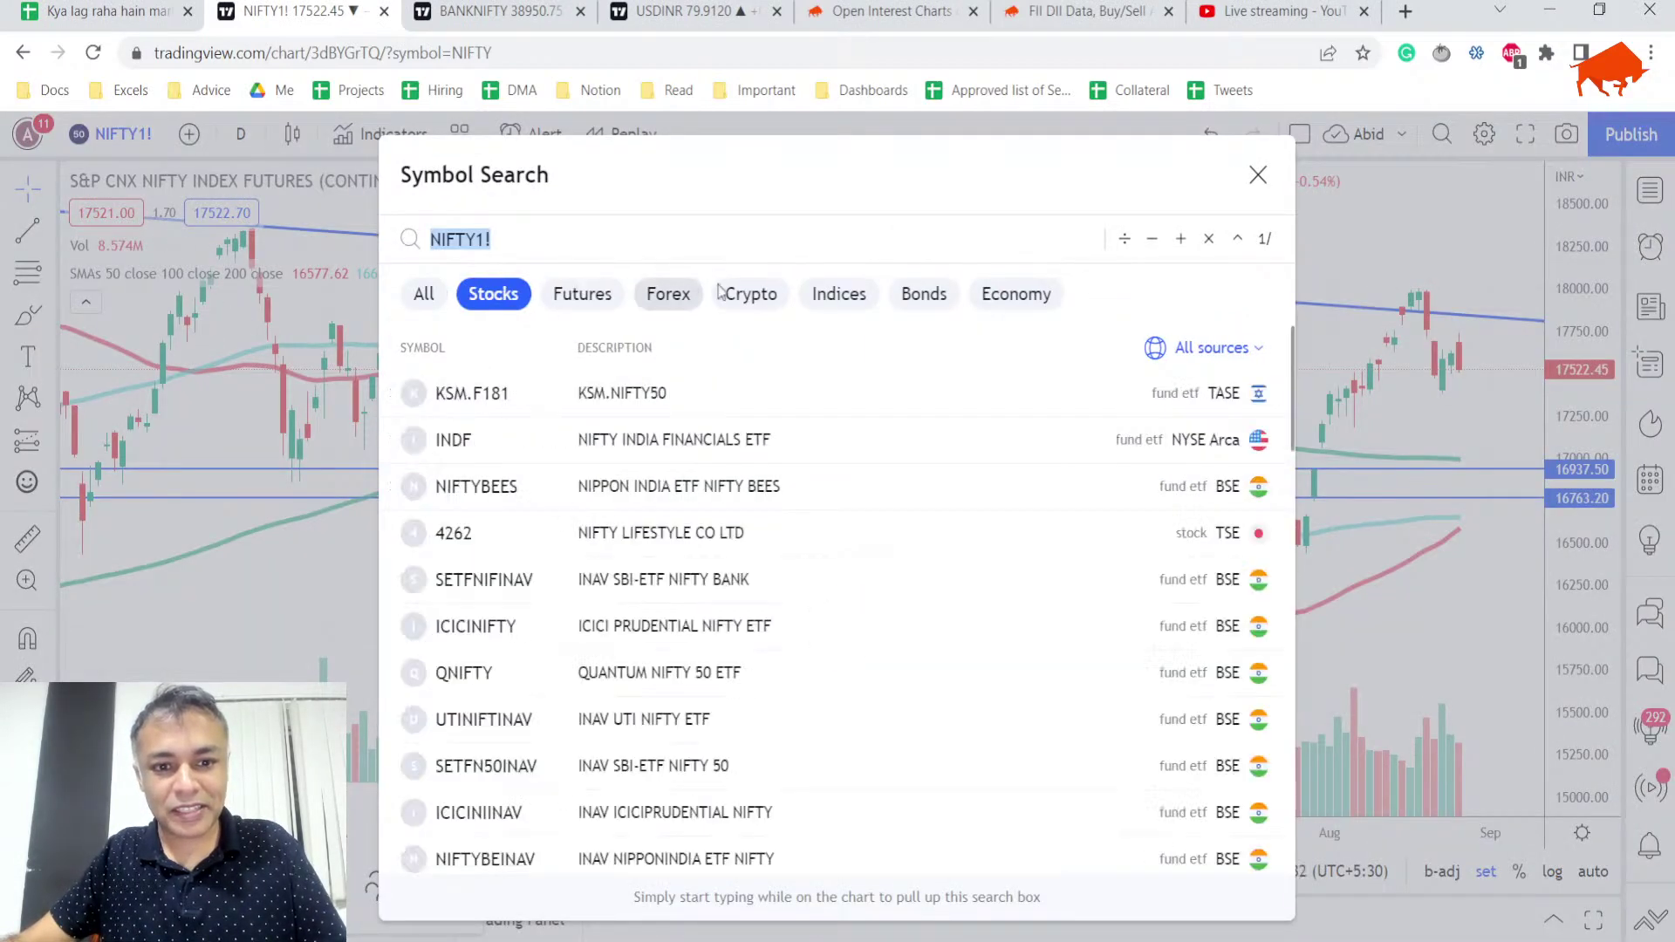
left_click(839, 297)
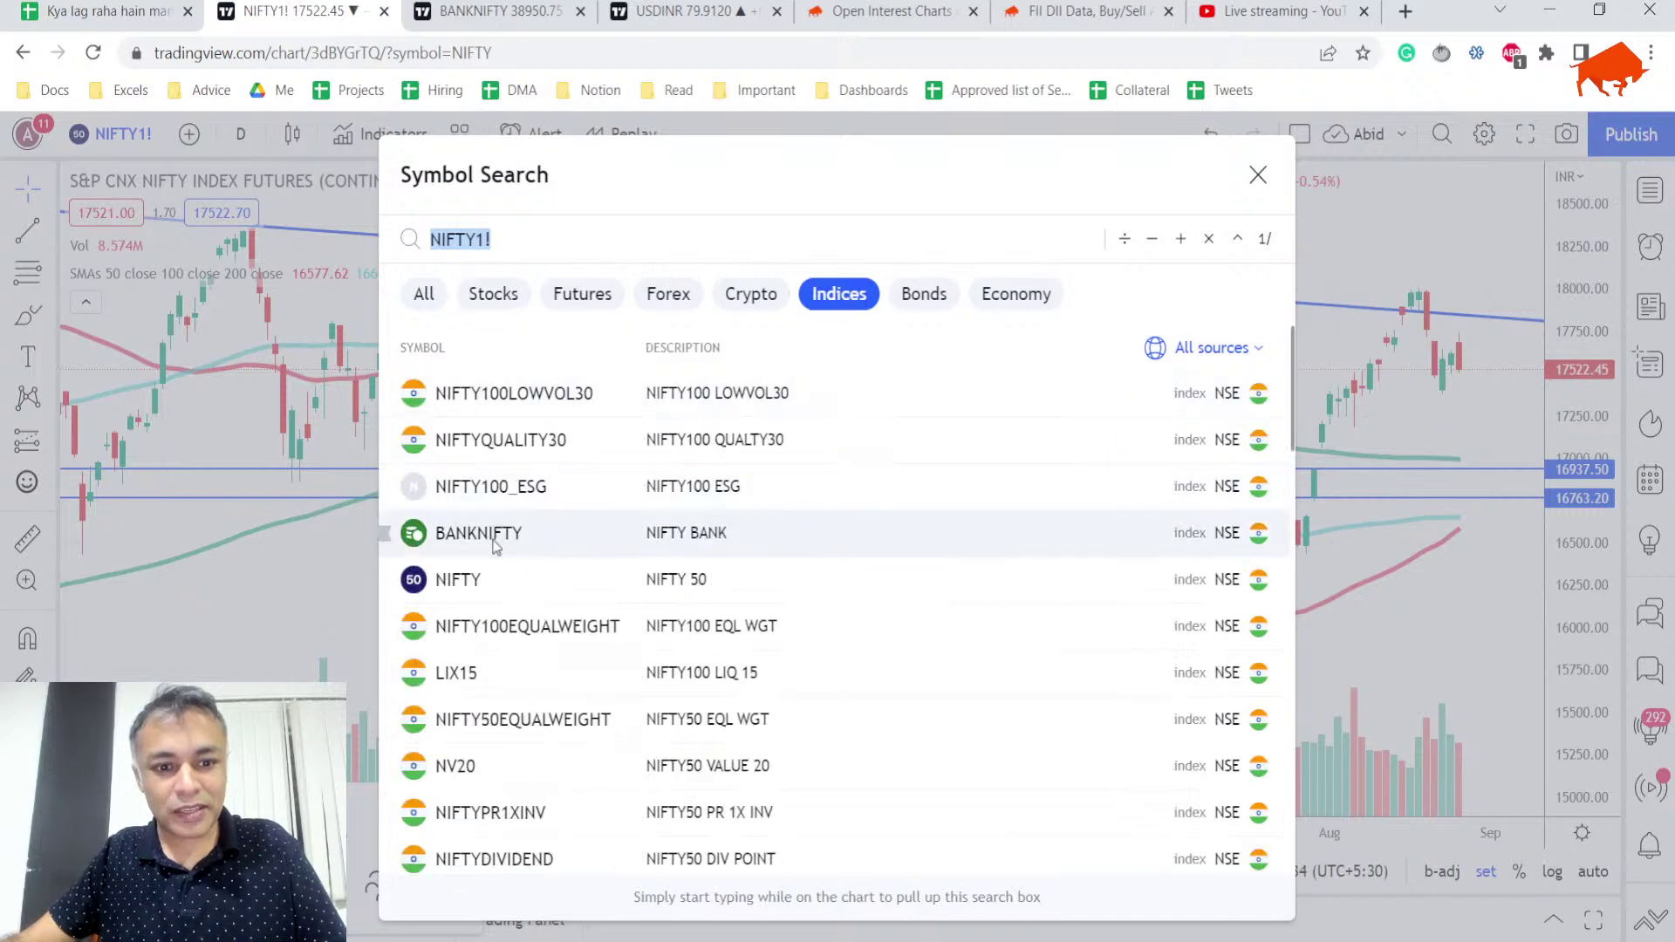
left_click(501, 579)
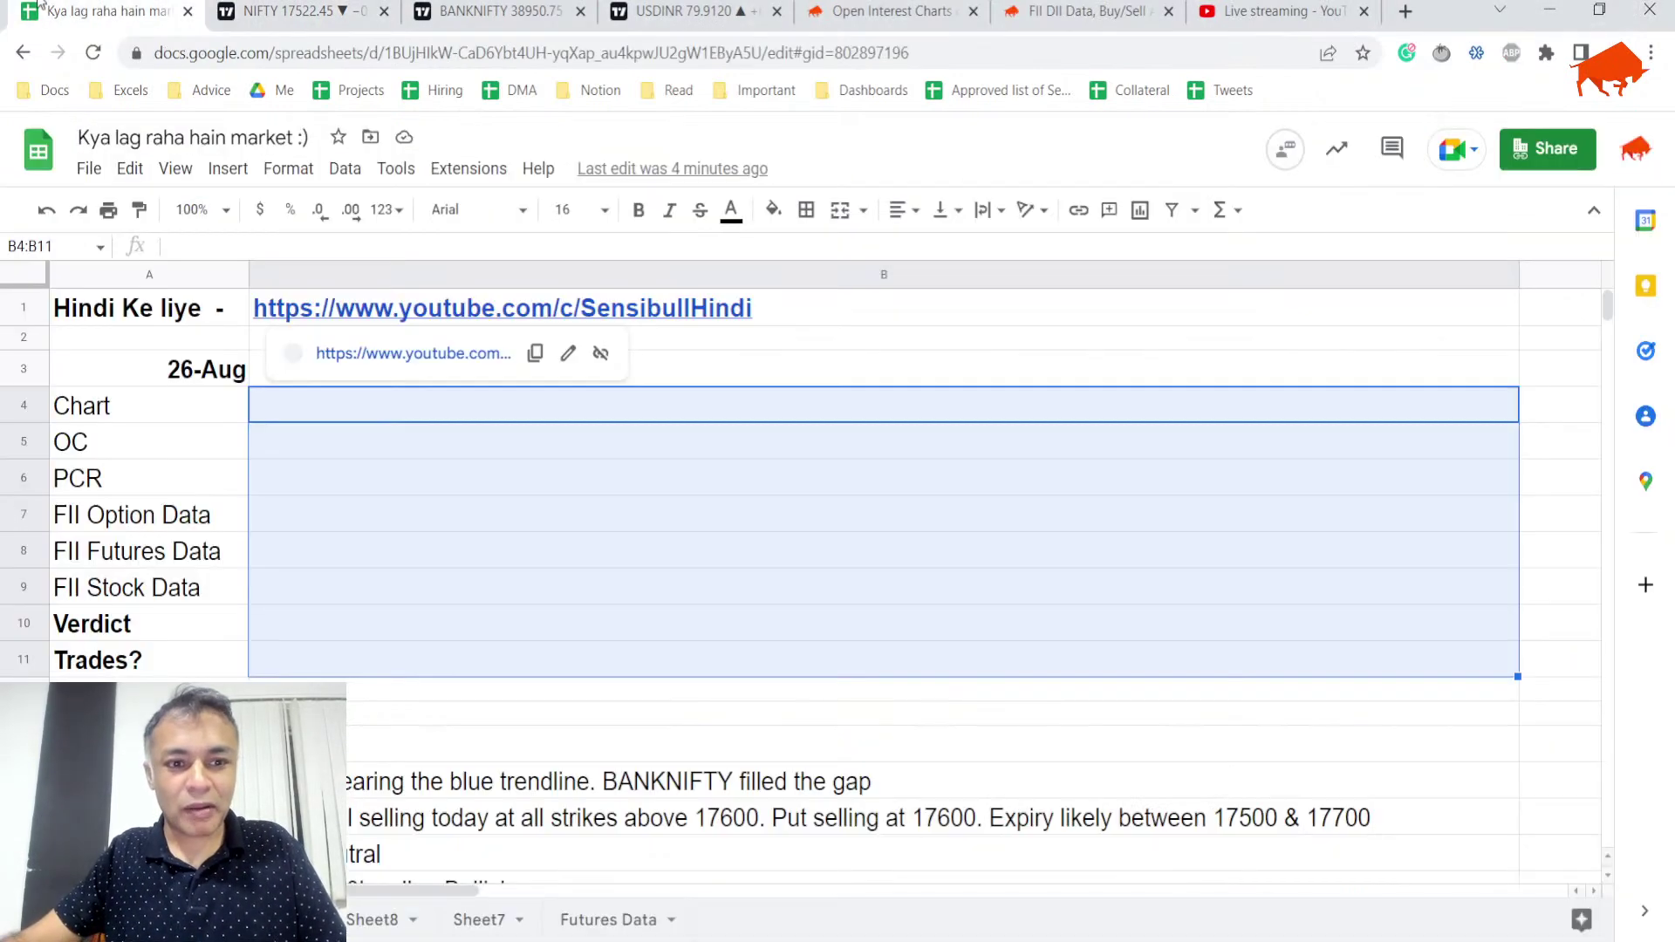
left_click(131, 12)
- Note in B4 that NIFTY shows bearish engulfing on spot and futures with blue-line rejection
left_click(390, 420)
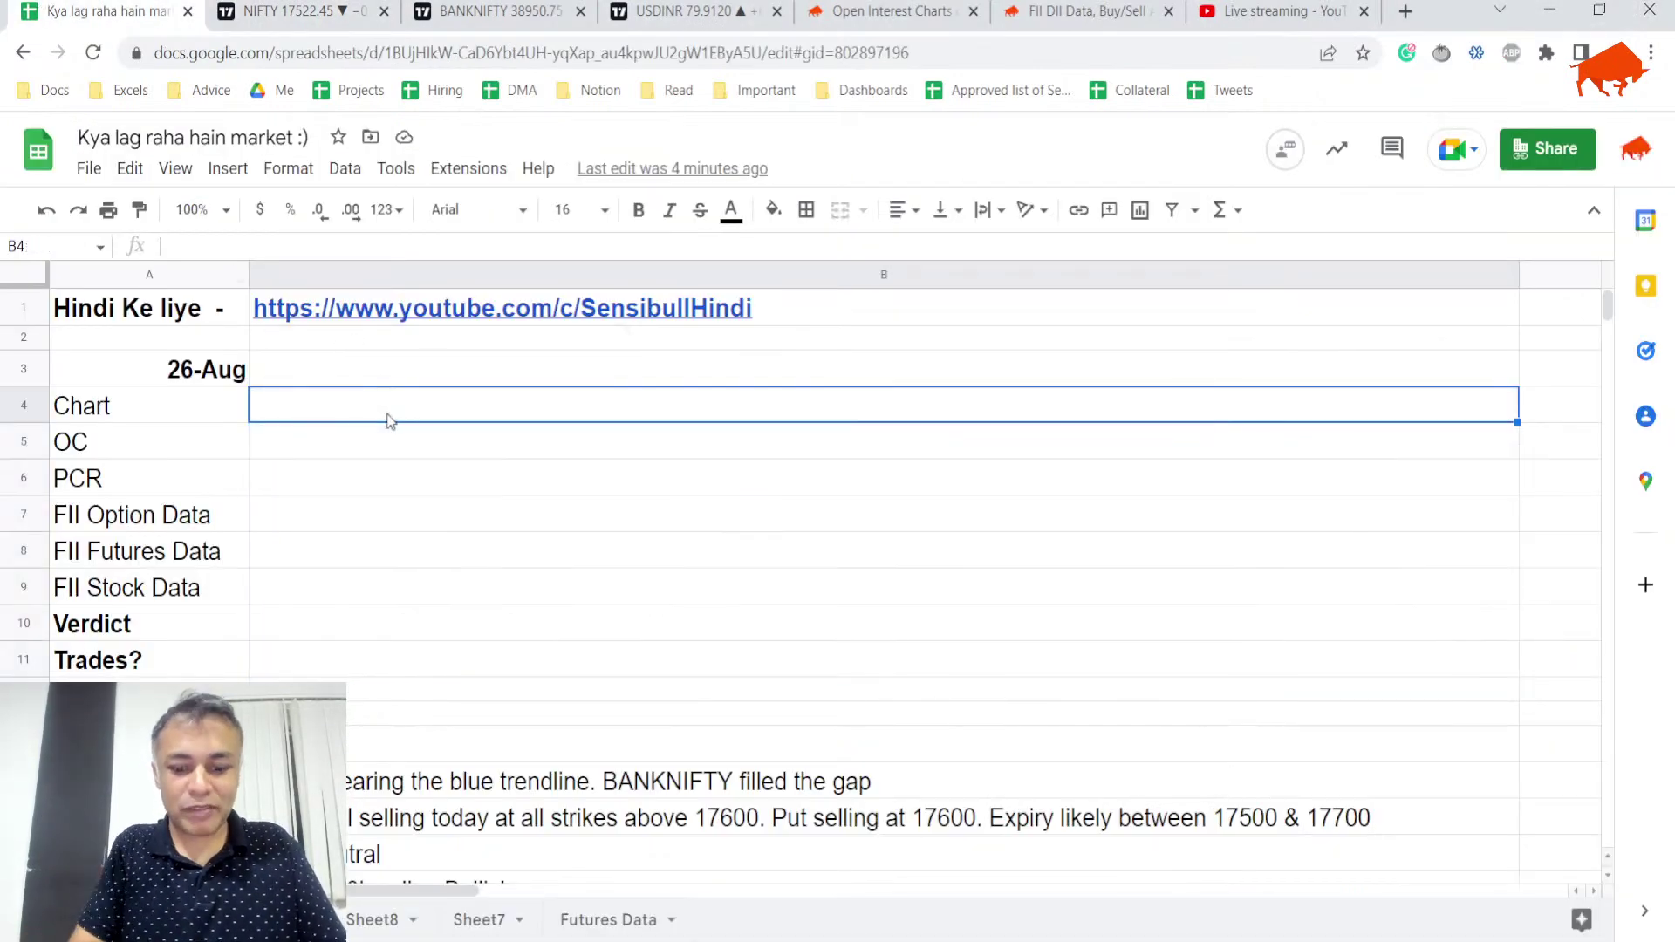
type("NIFTY forming")
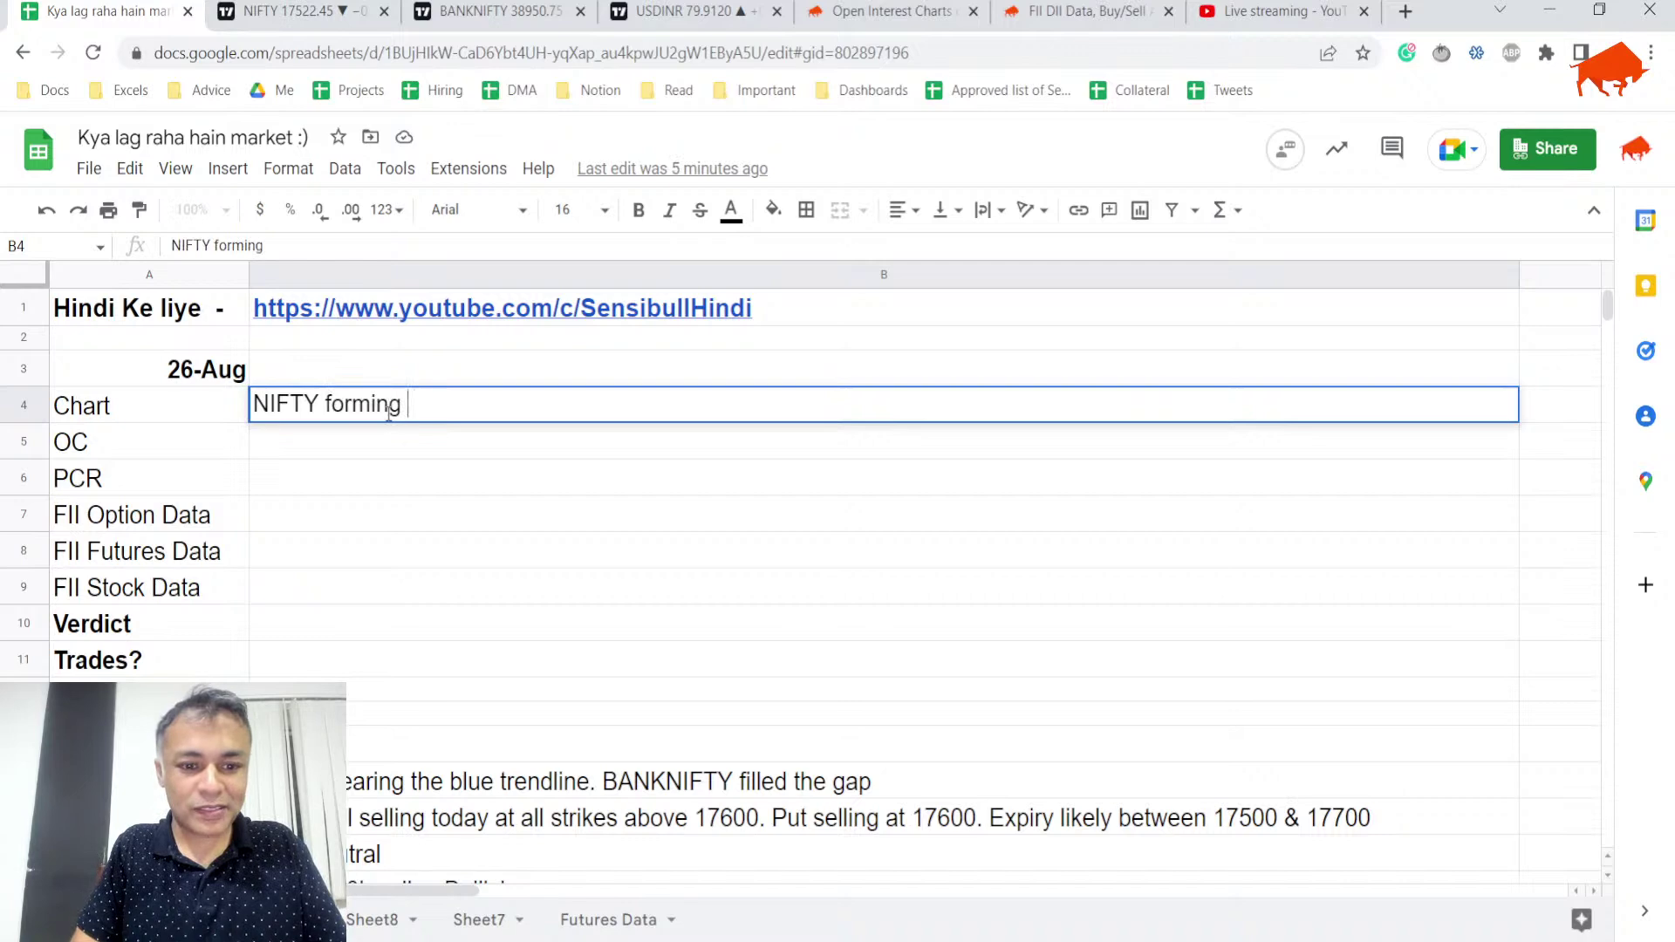
type(" bearish engulfi")
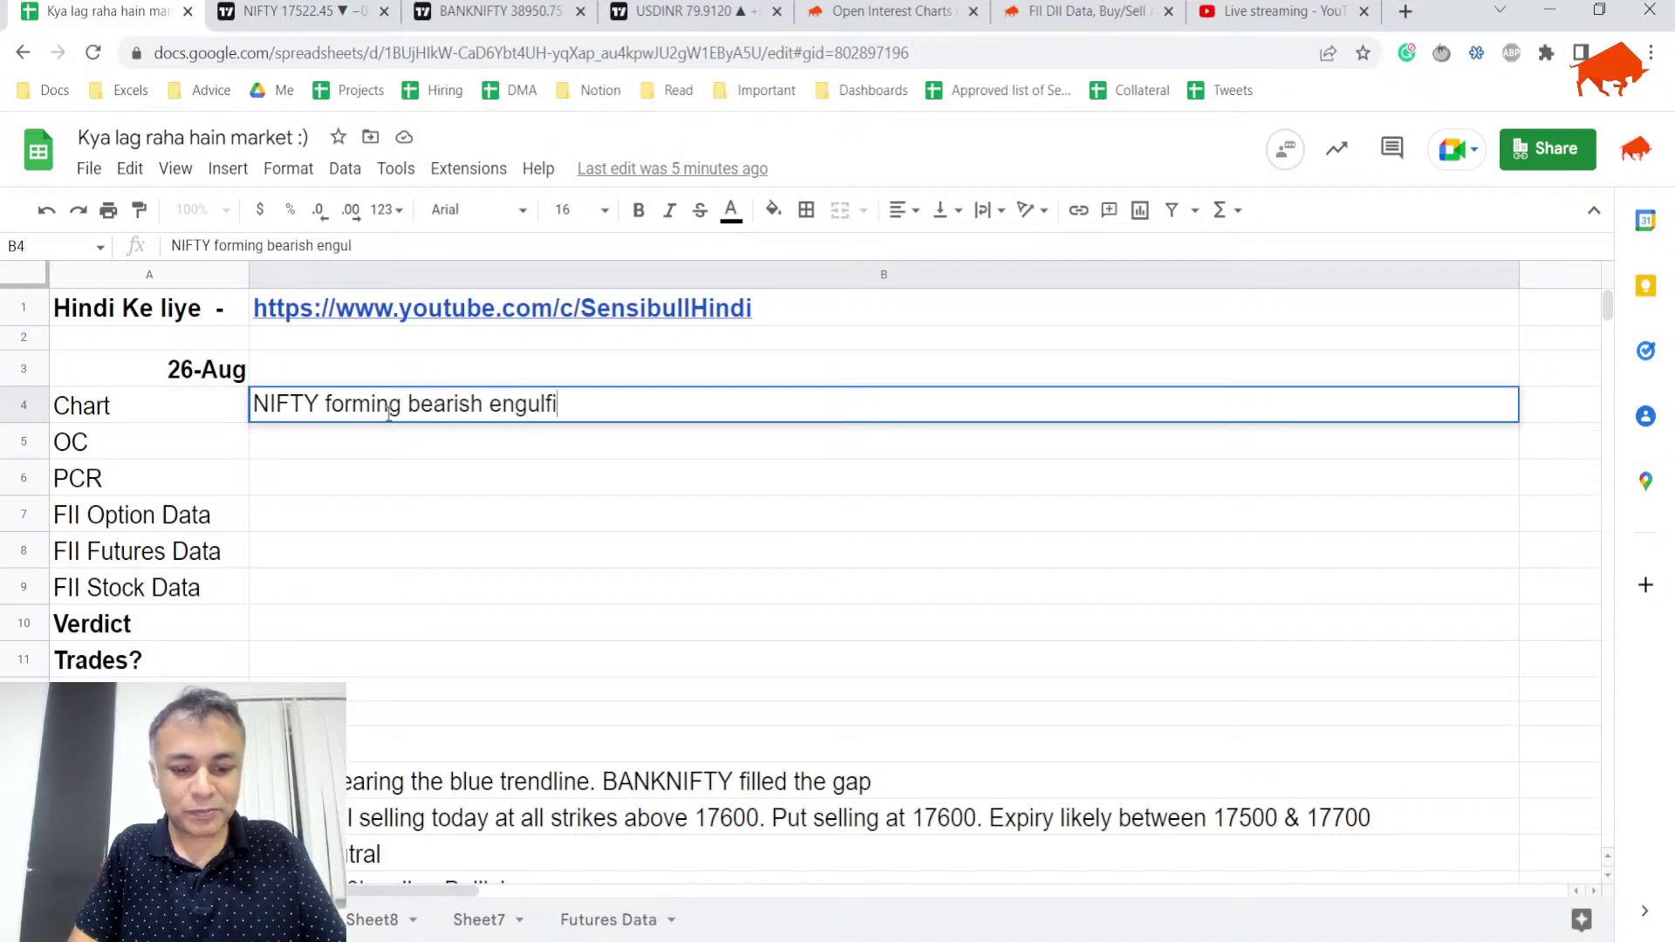
type("ng on both spot and future char")
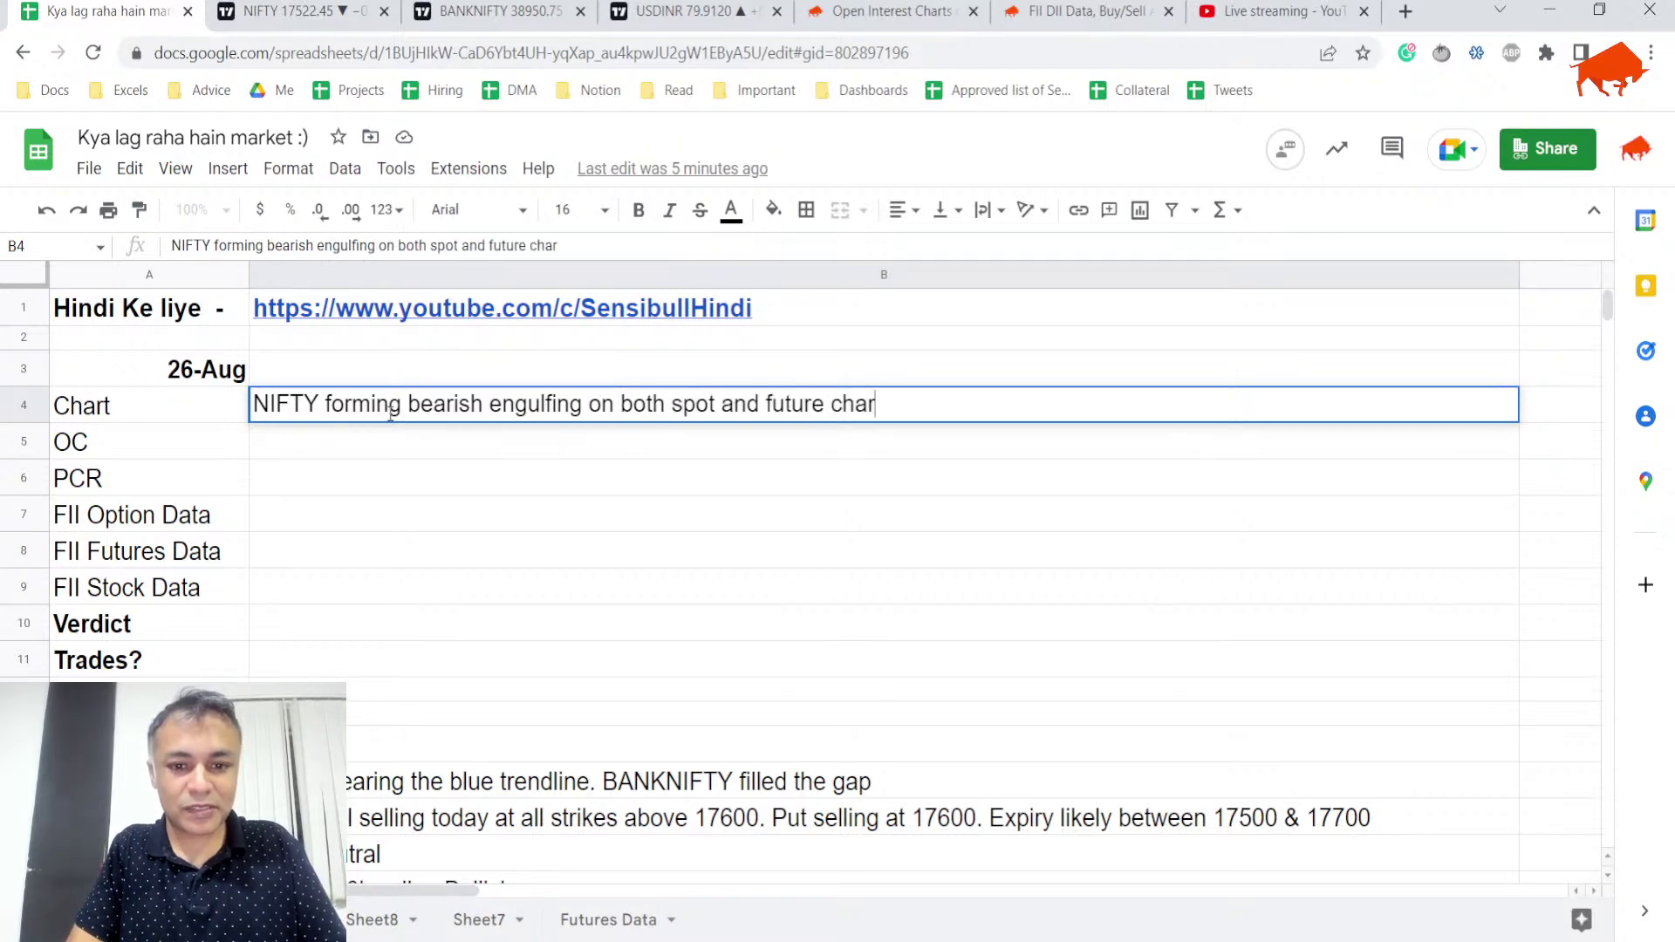
type("t. Touched the blue line in spot and took re")
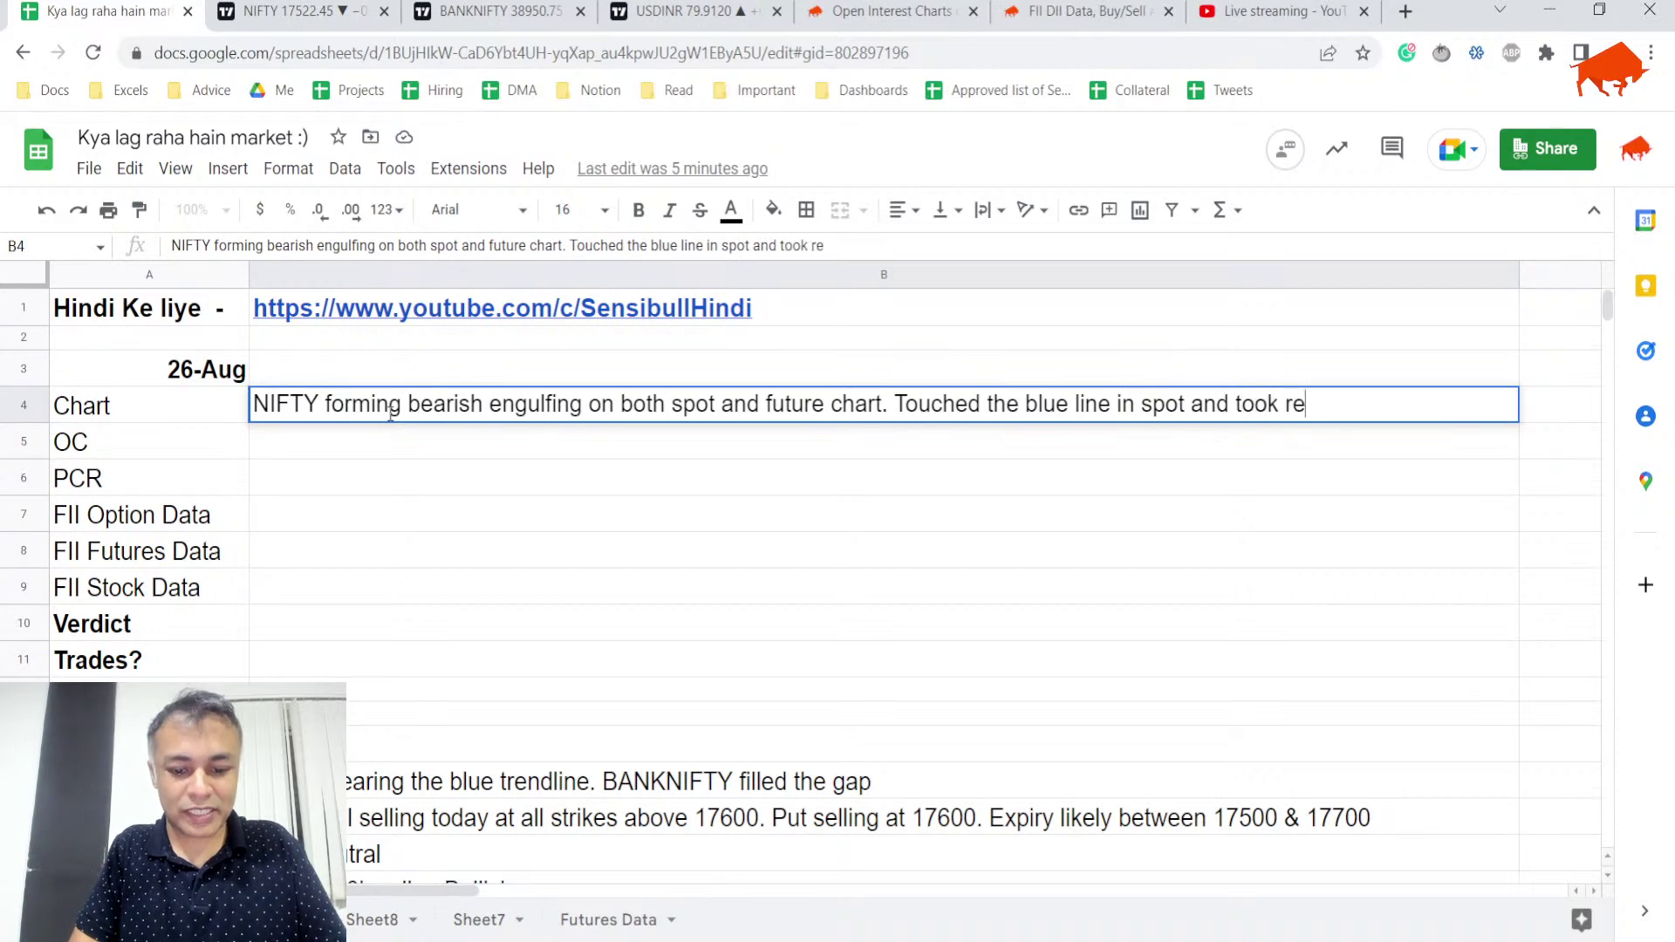
type("jection")
key("Return")
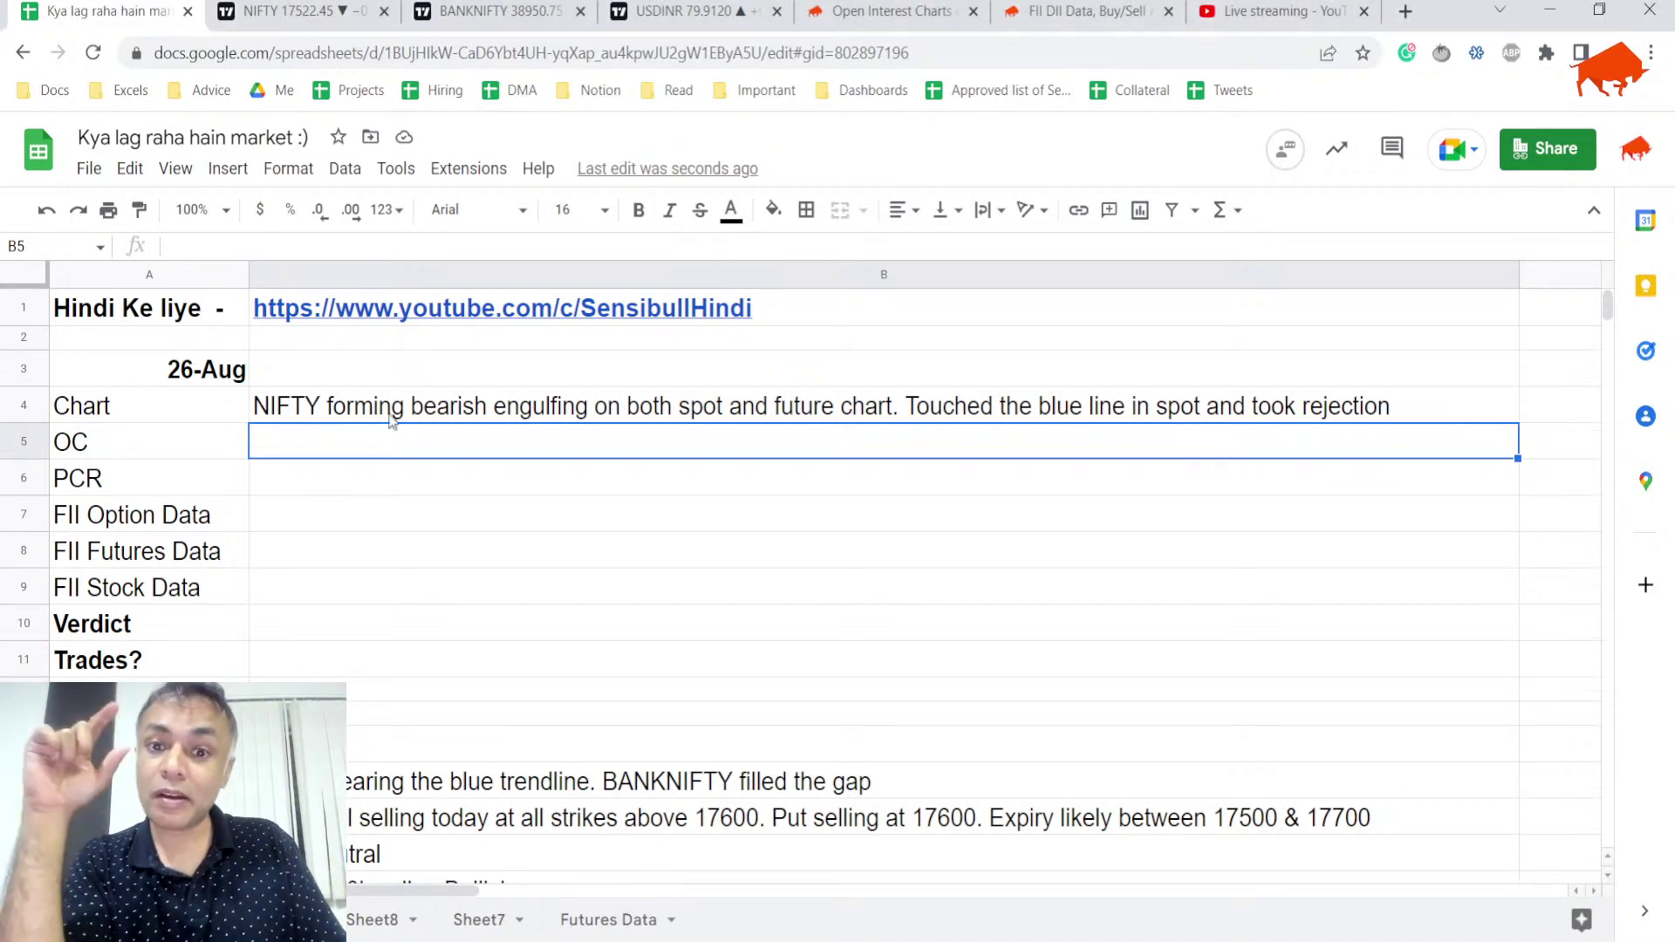
left_click(275, 11)
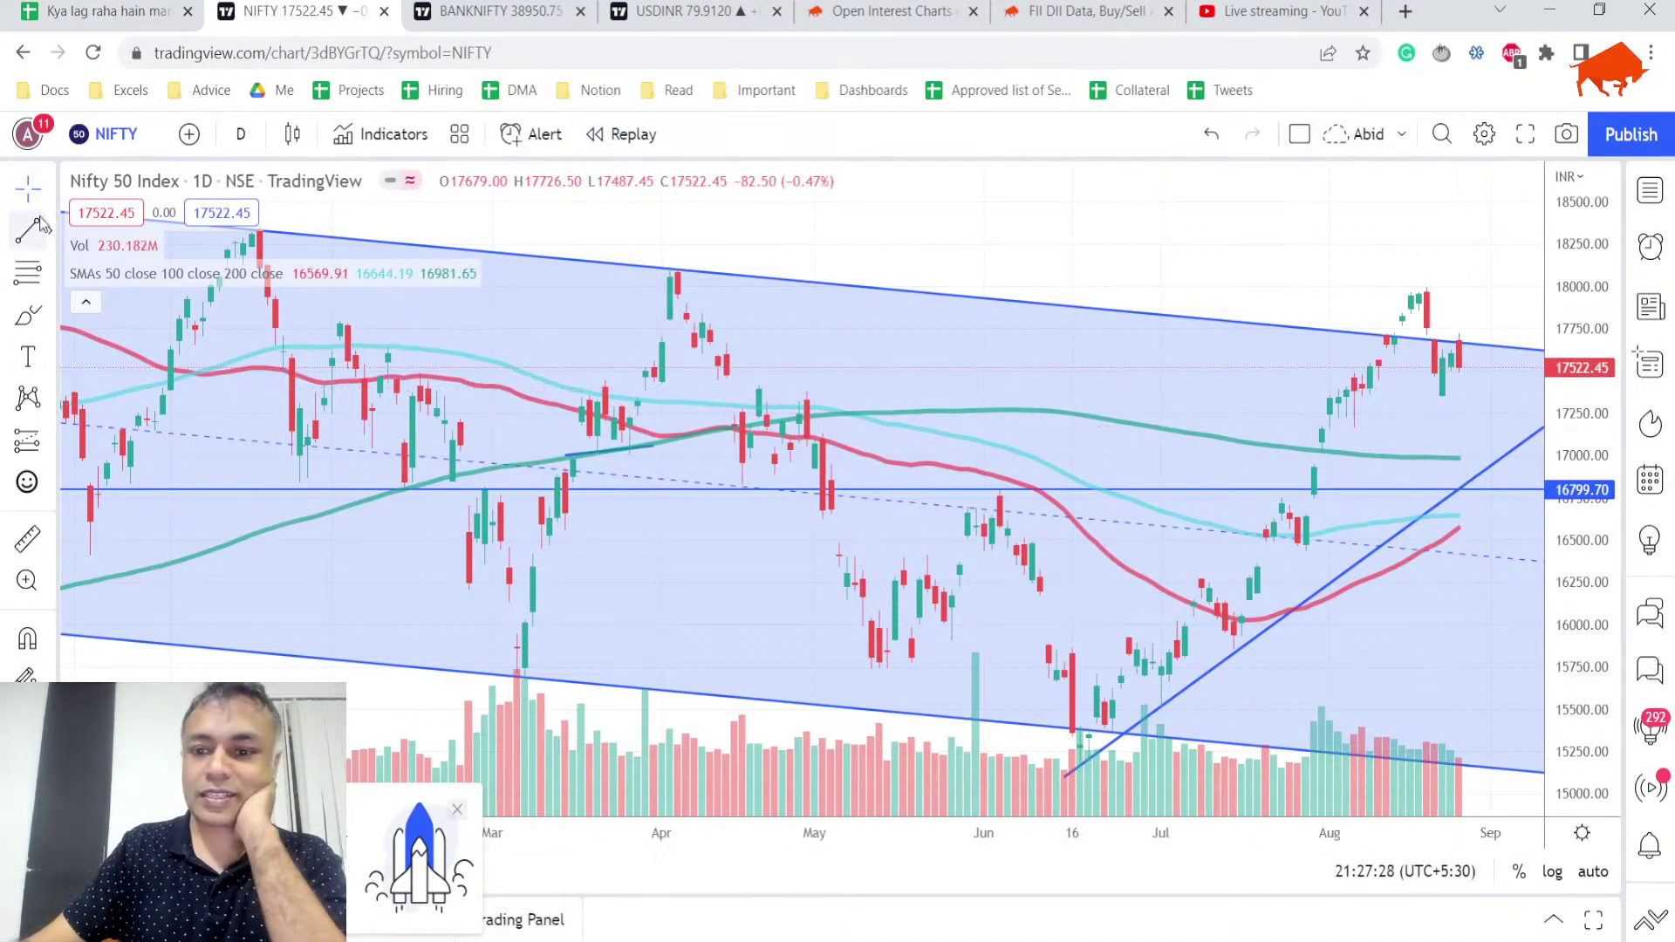
- Switch to the Bank Nifty chart and zoom out to see a wider date range
left_click(114, 136)
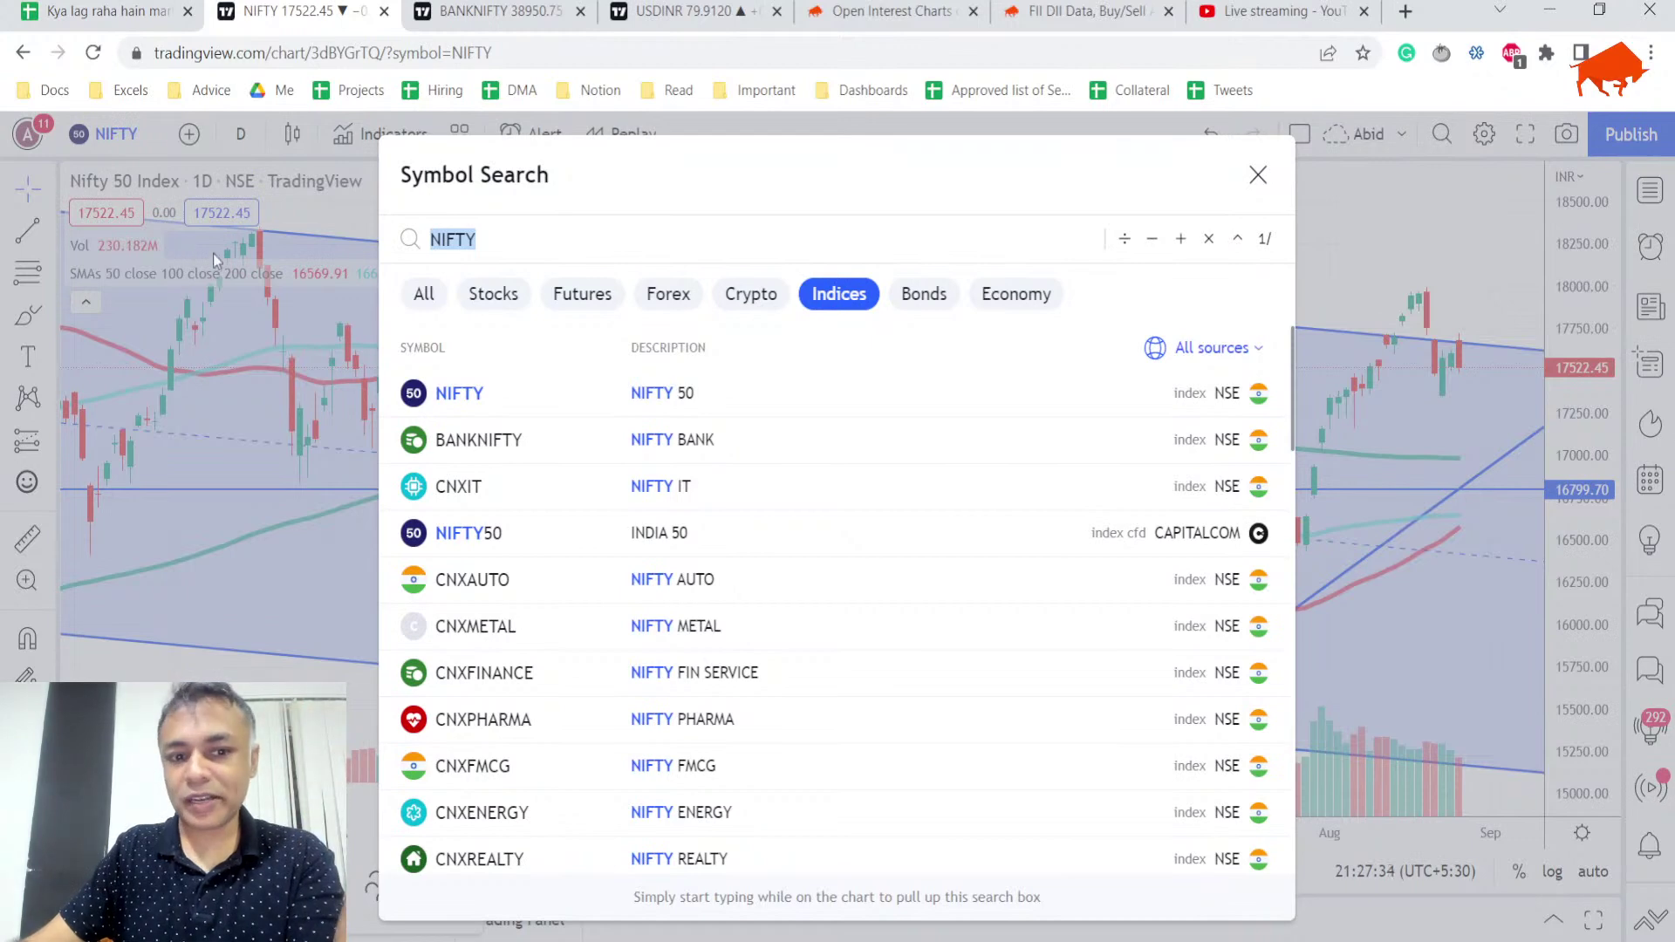
left_click(479, 9)
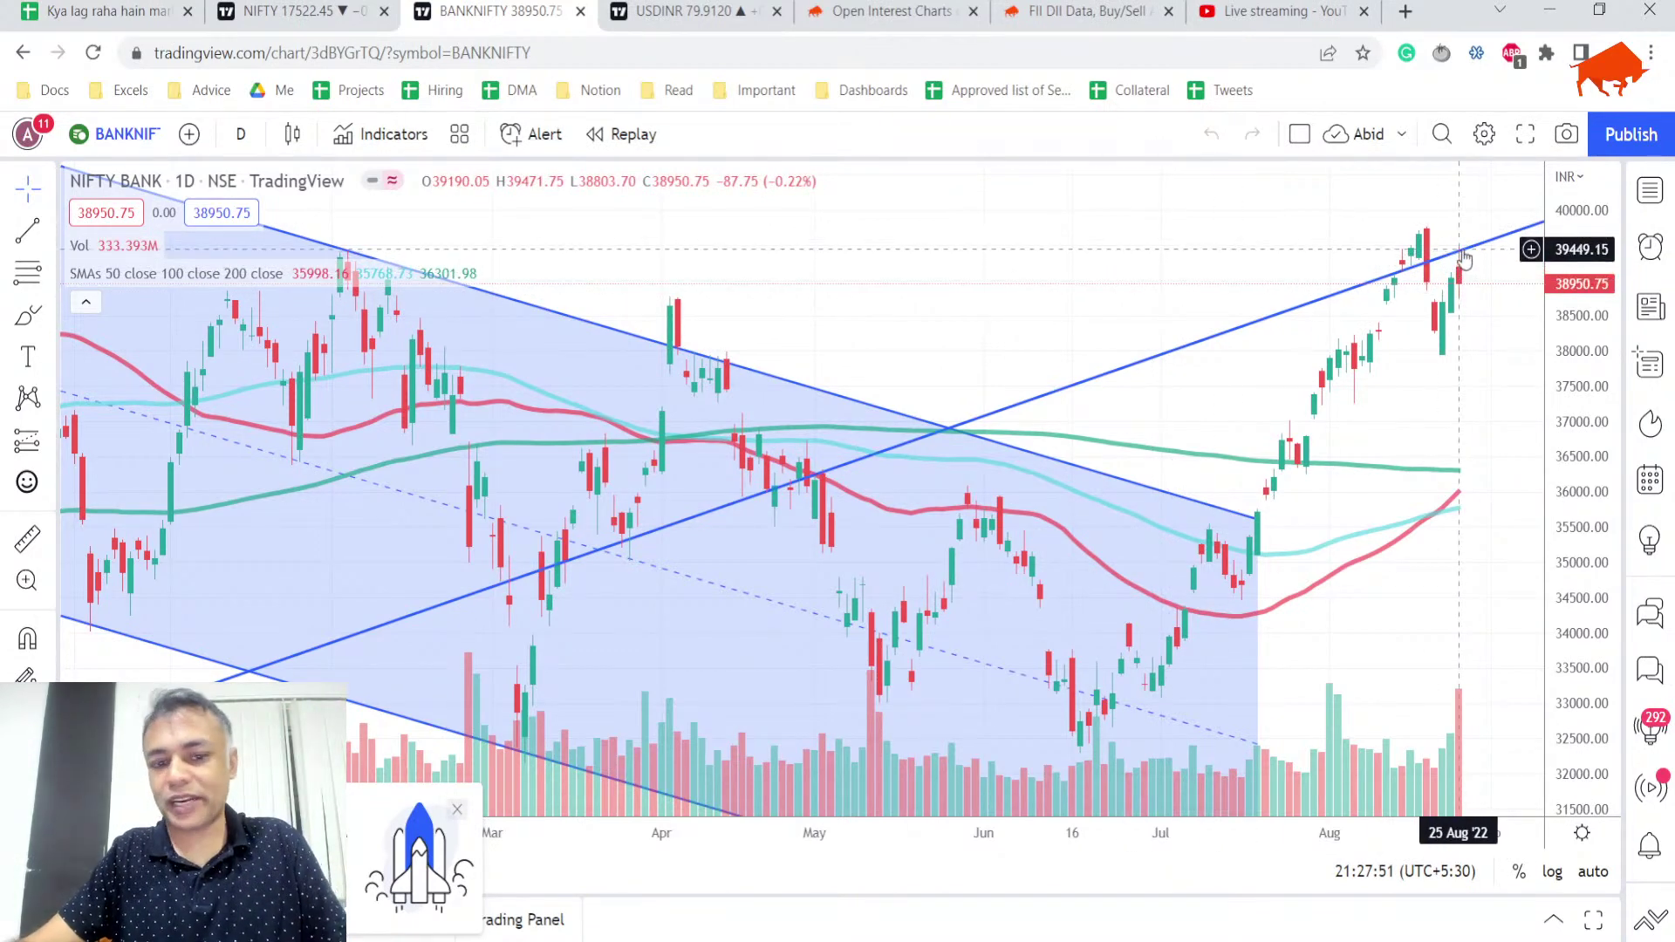
scroll(1466, 259, "down", 5)
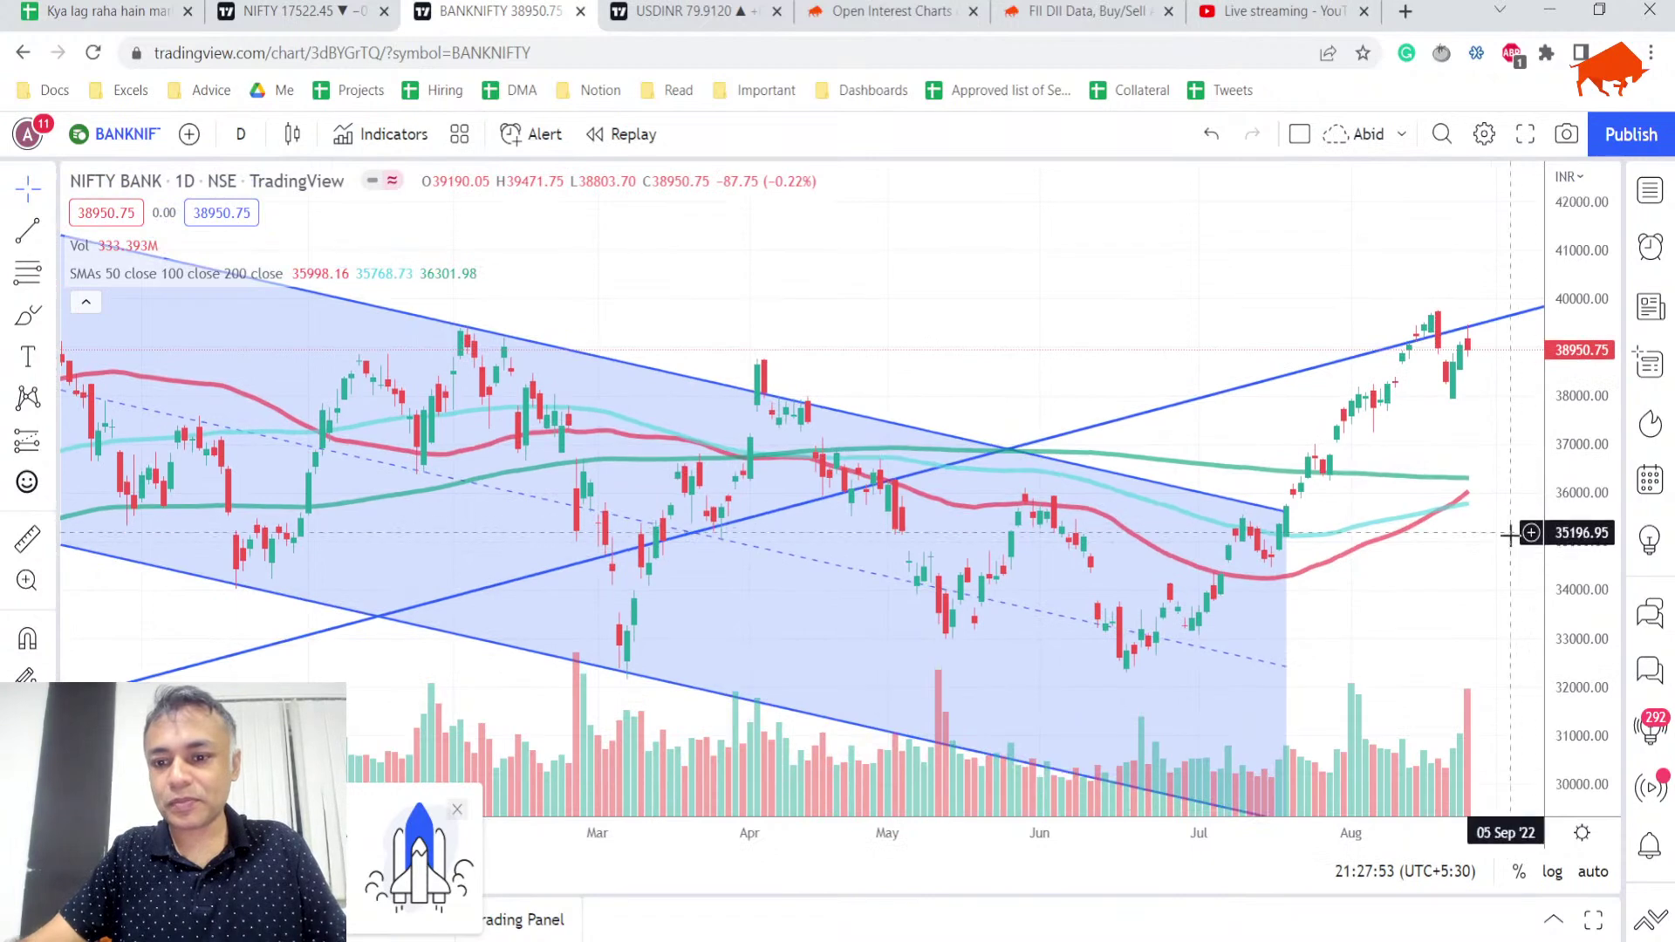
scroll(1510, 536, "down", 2)
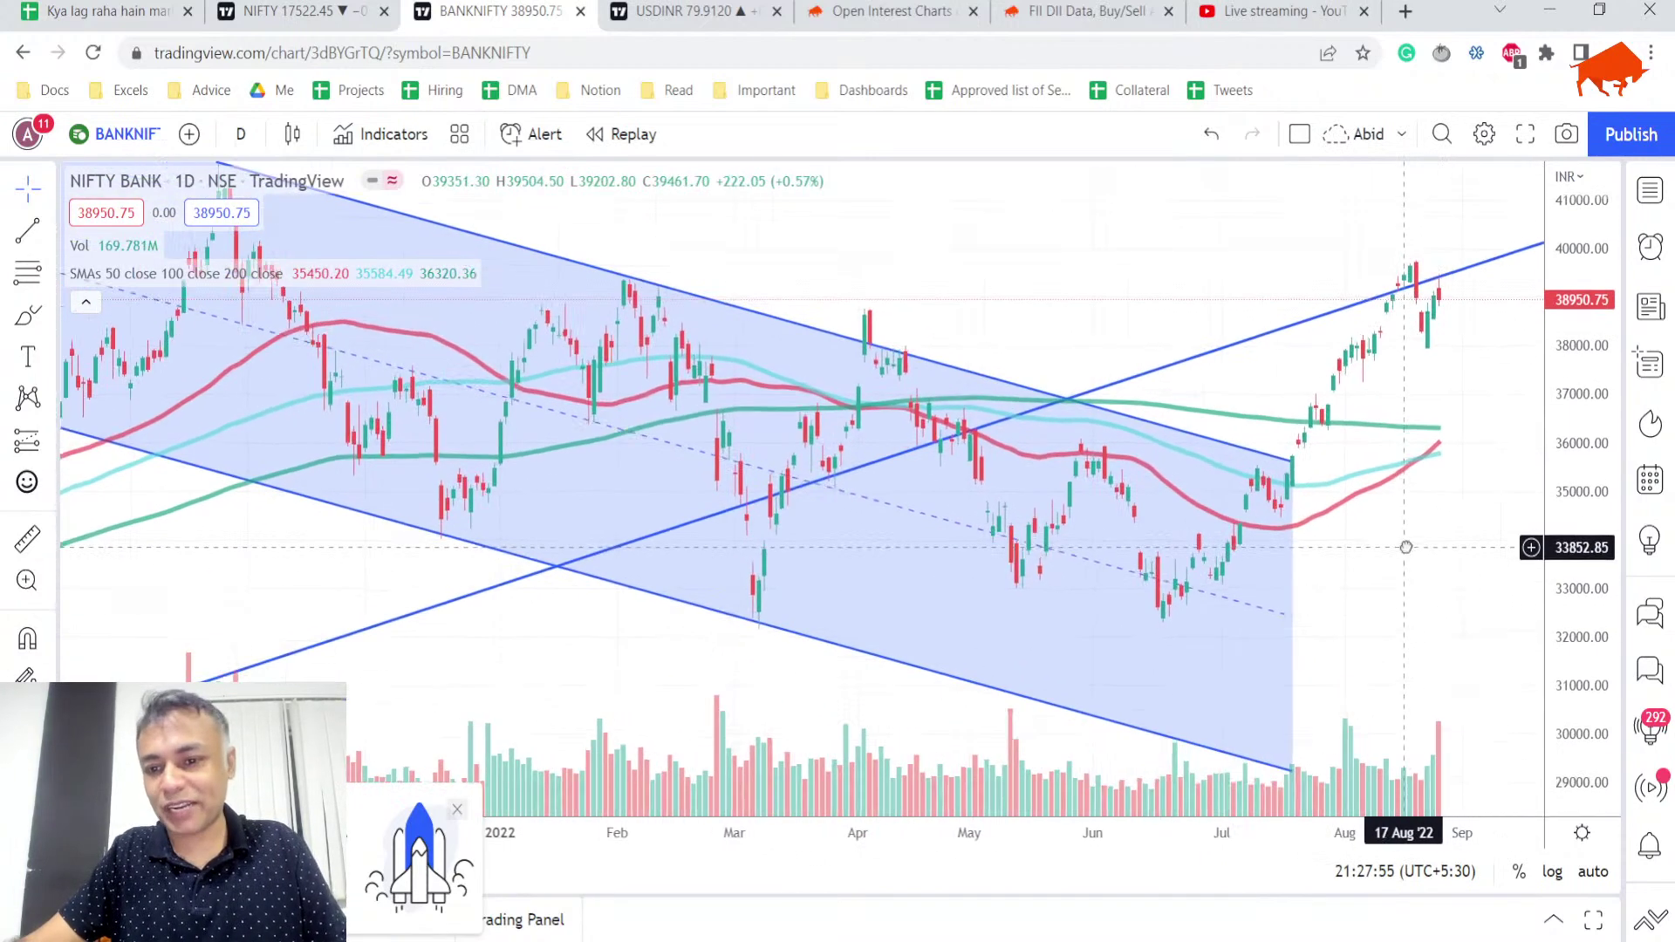
left_click_drag(1406, 547, 1405, 546)
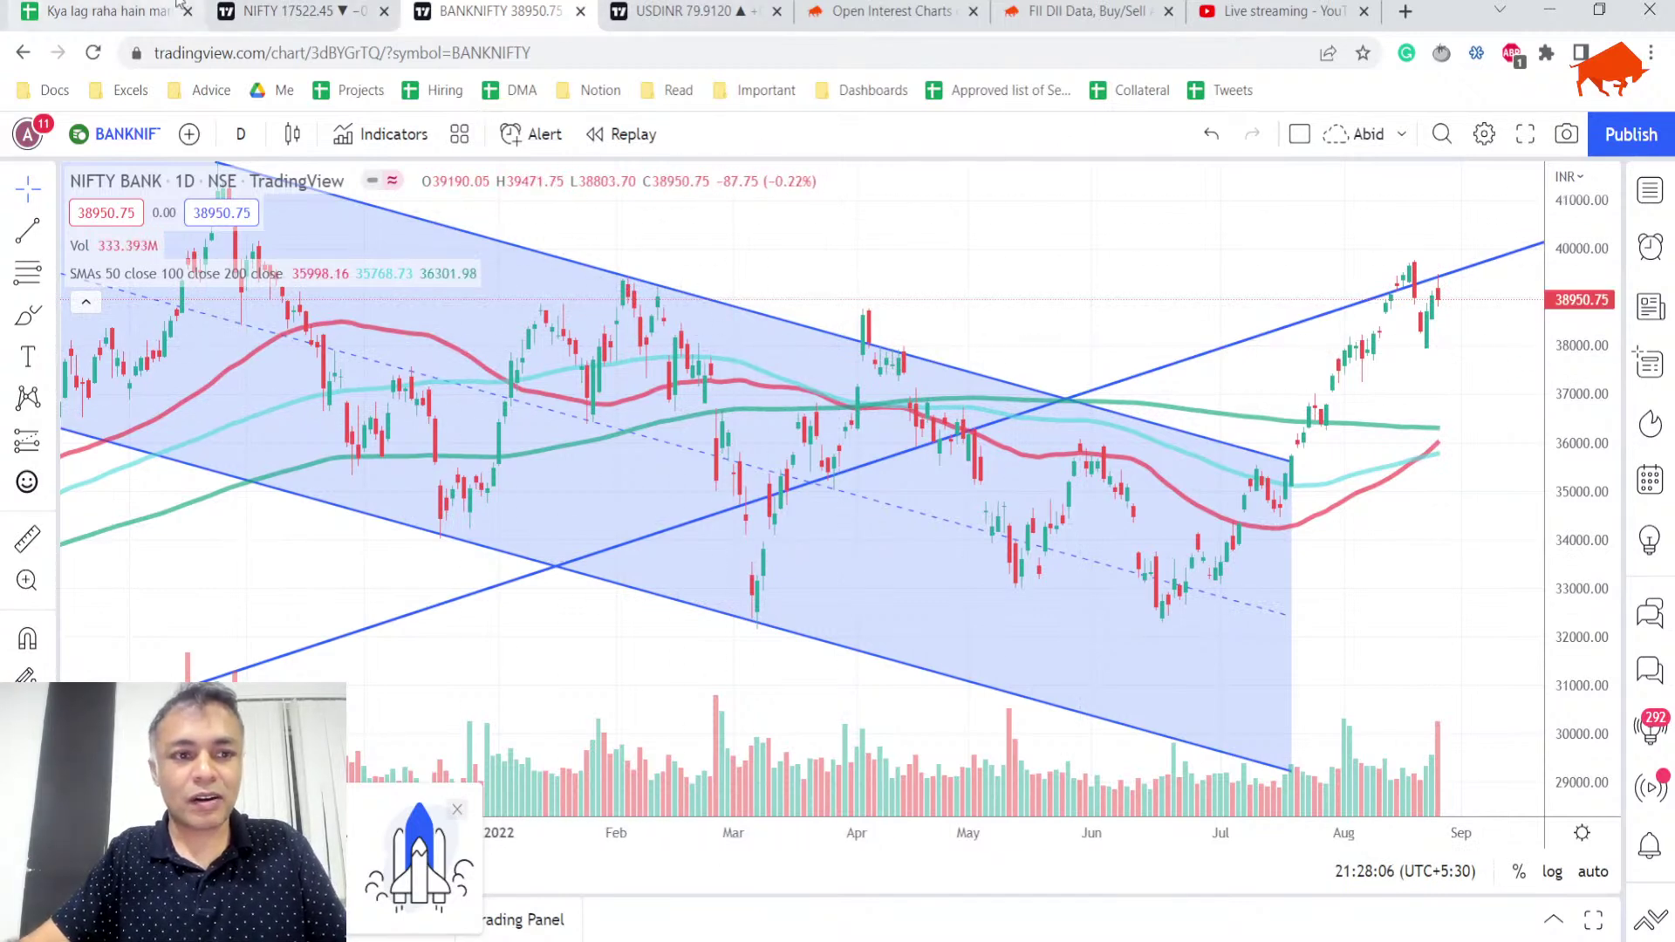
left_click(132, 7)
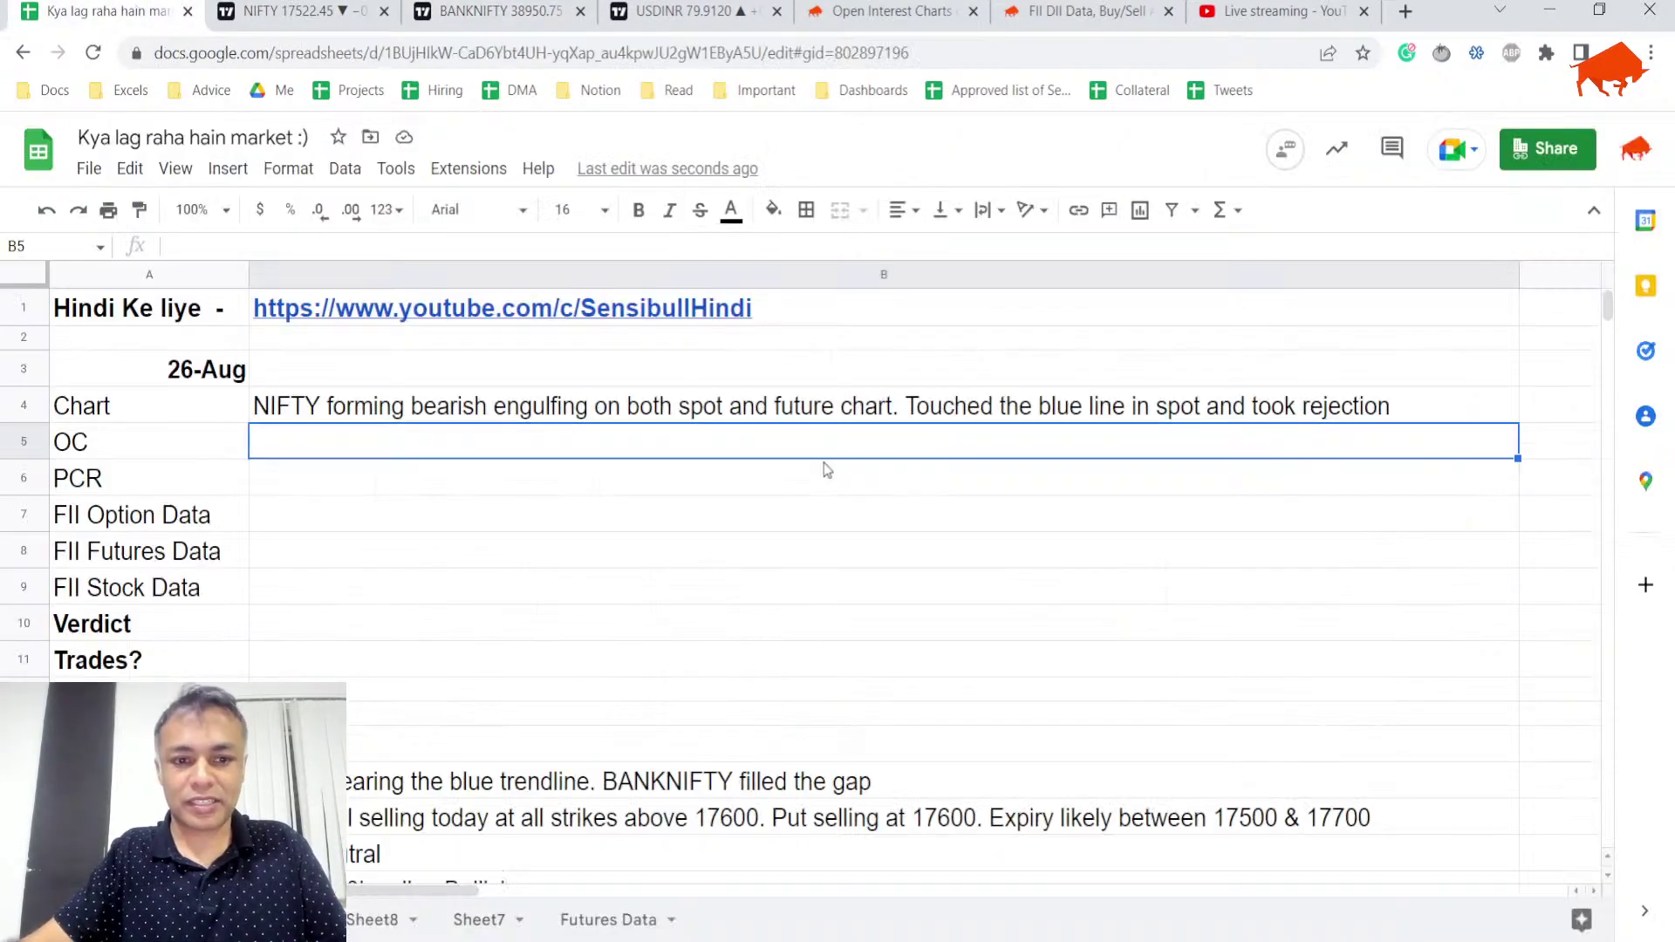
- Review NIFTY's intraday OI change and 01 Sep expiry OI: 51.4M calls, 39.0M puts, PCR 0.8
left_click(892, 11)
scroll(873, 698, "down", 3)
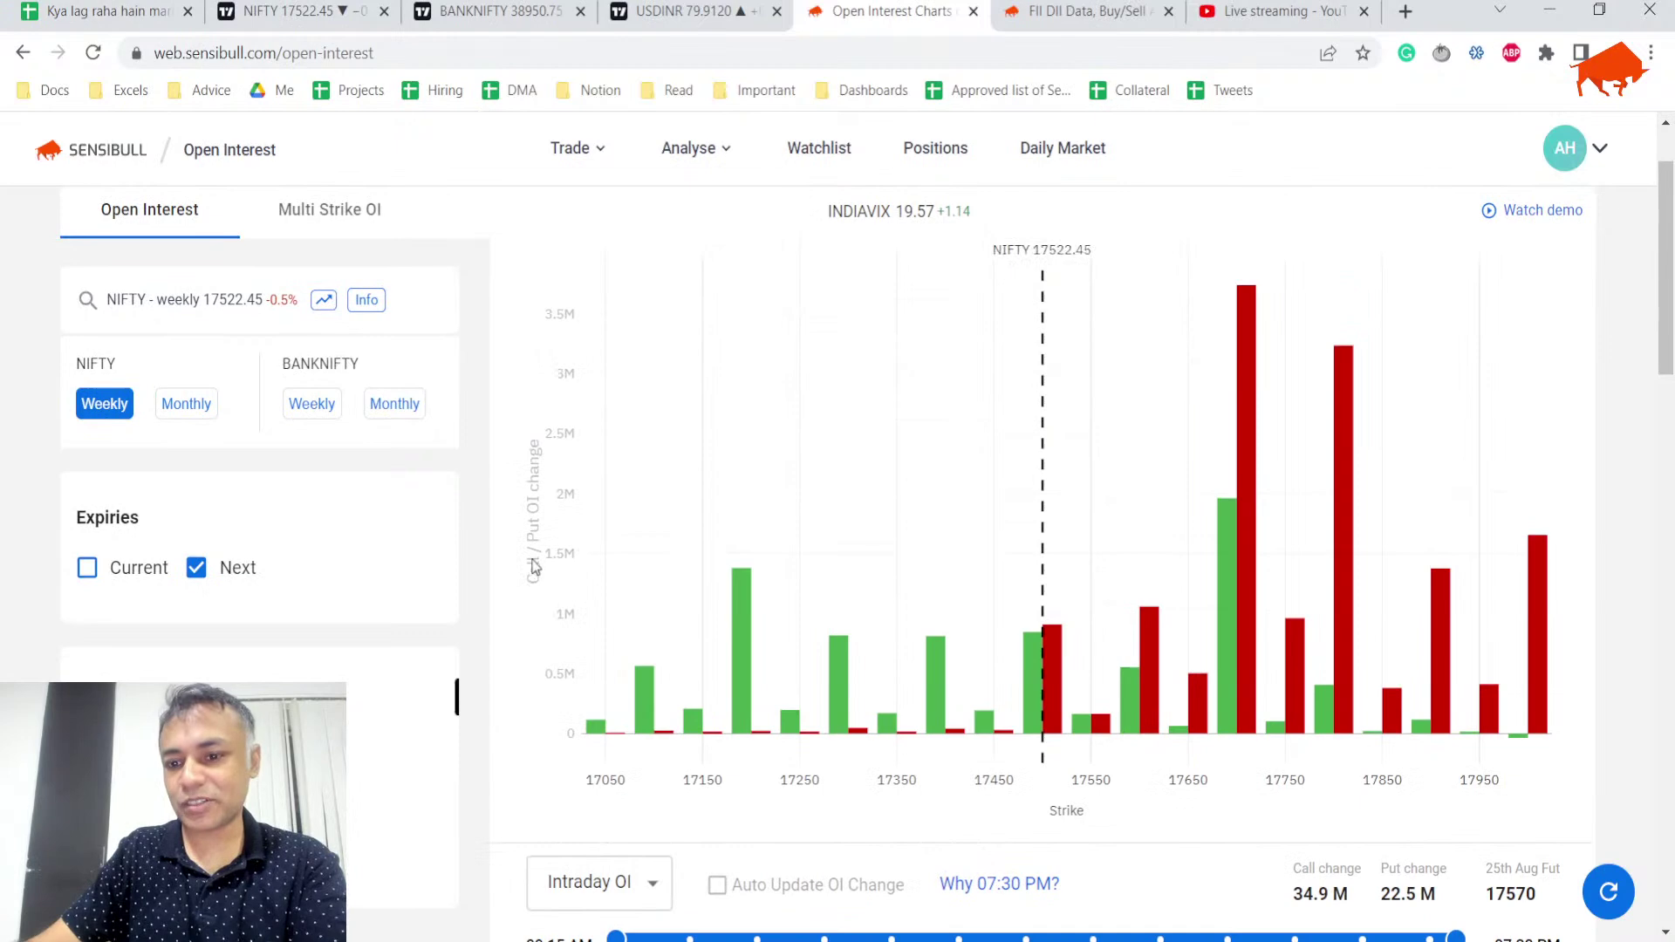
scroll(692, 561, "down", 2)
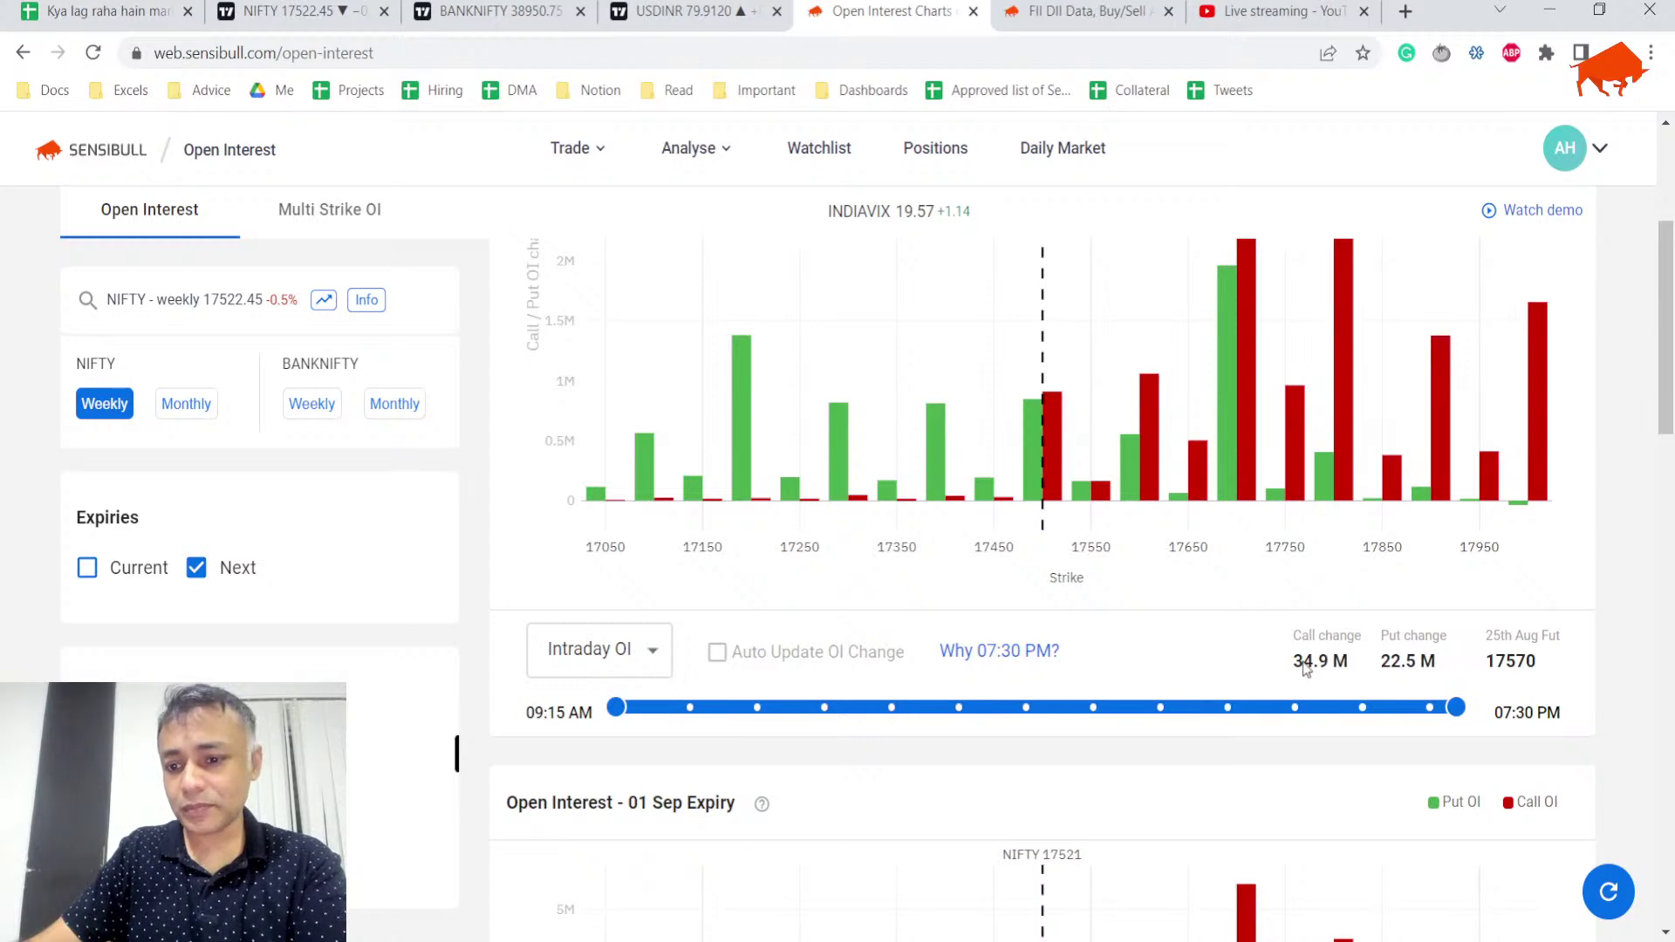
scroll(1292, 568, "up", 2)
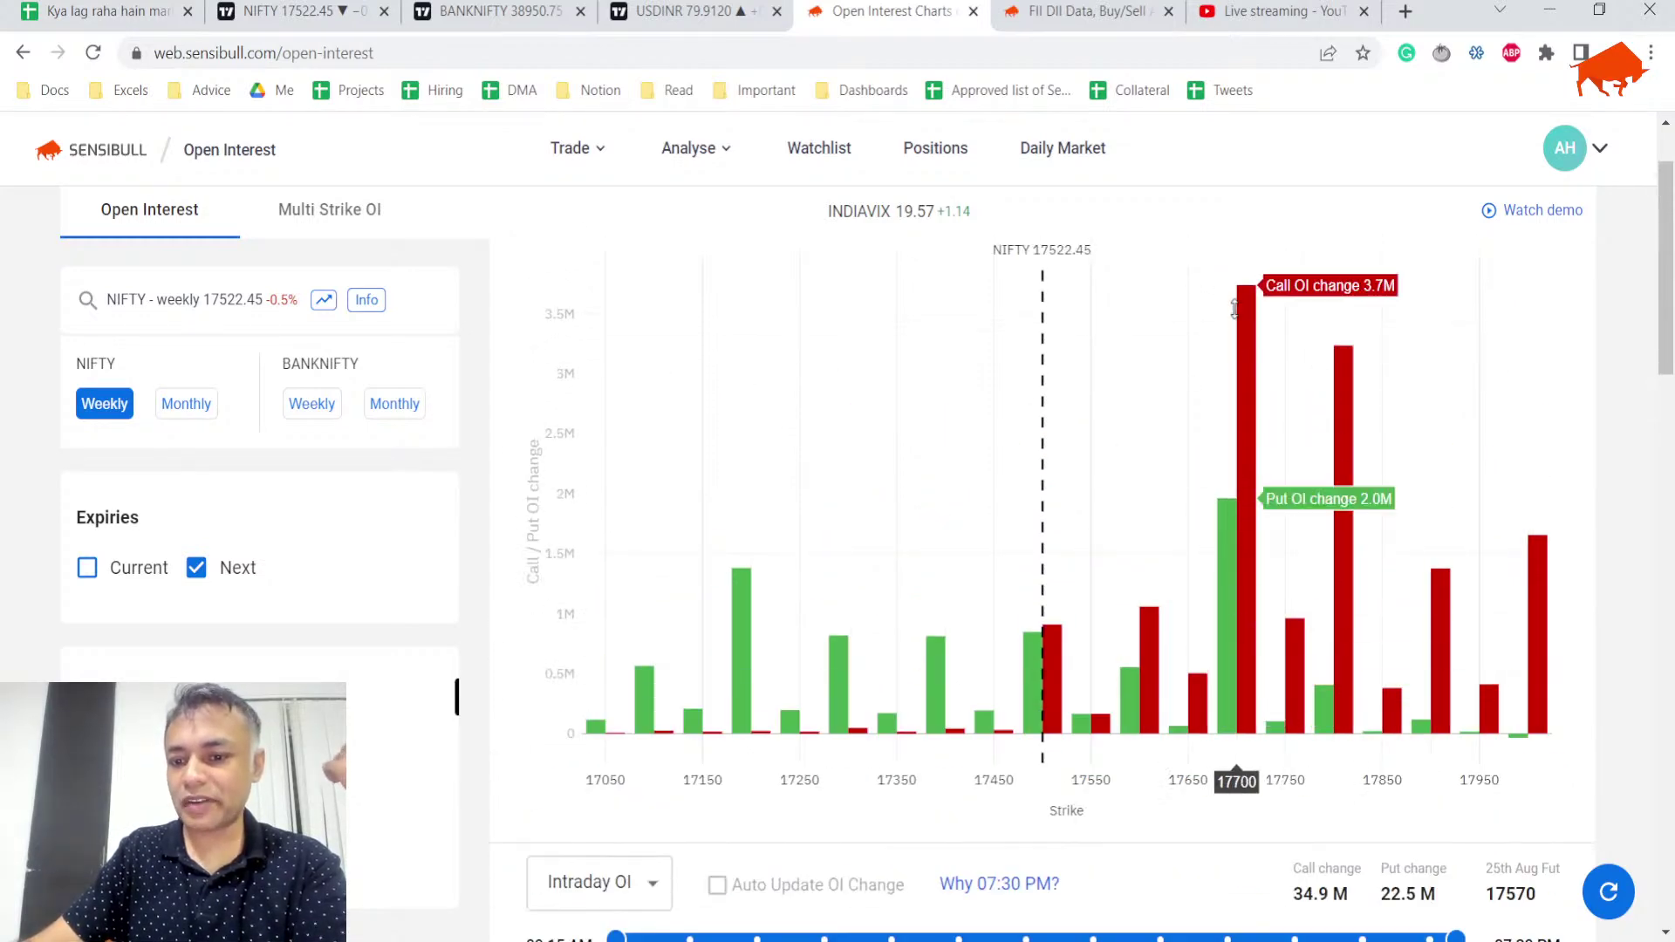
scroll(1247, 340, "down", 6)
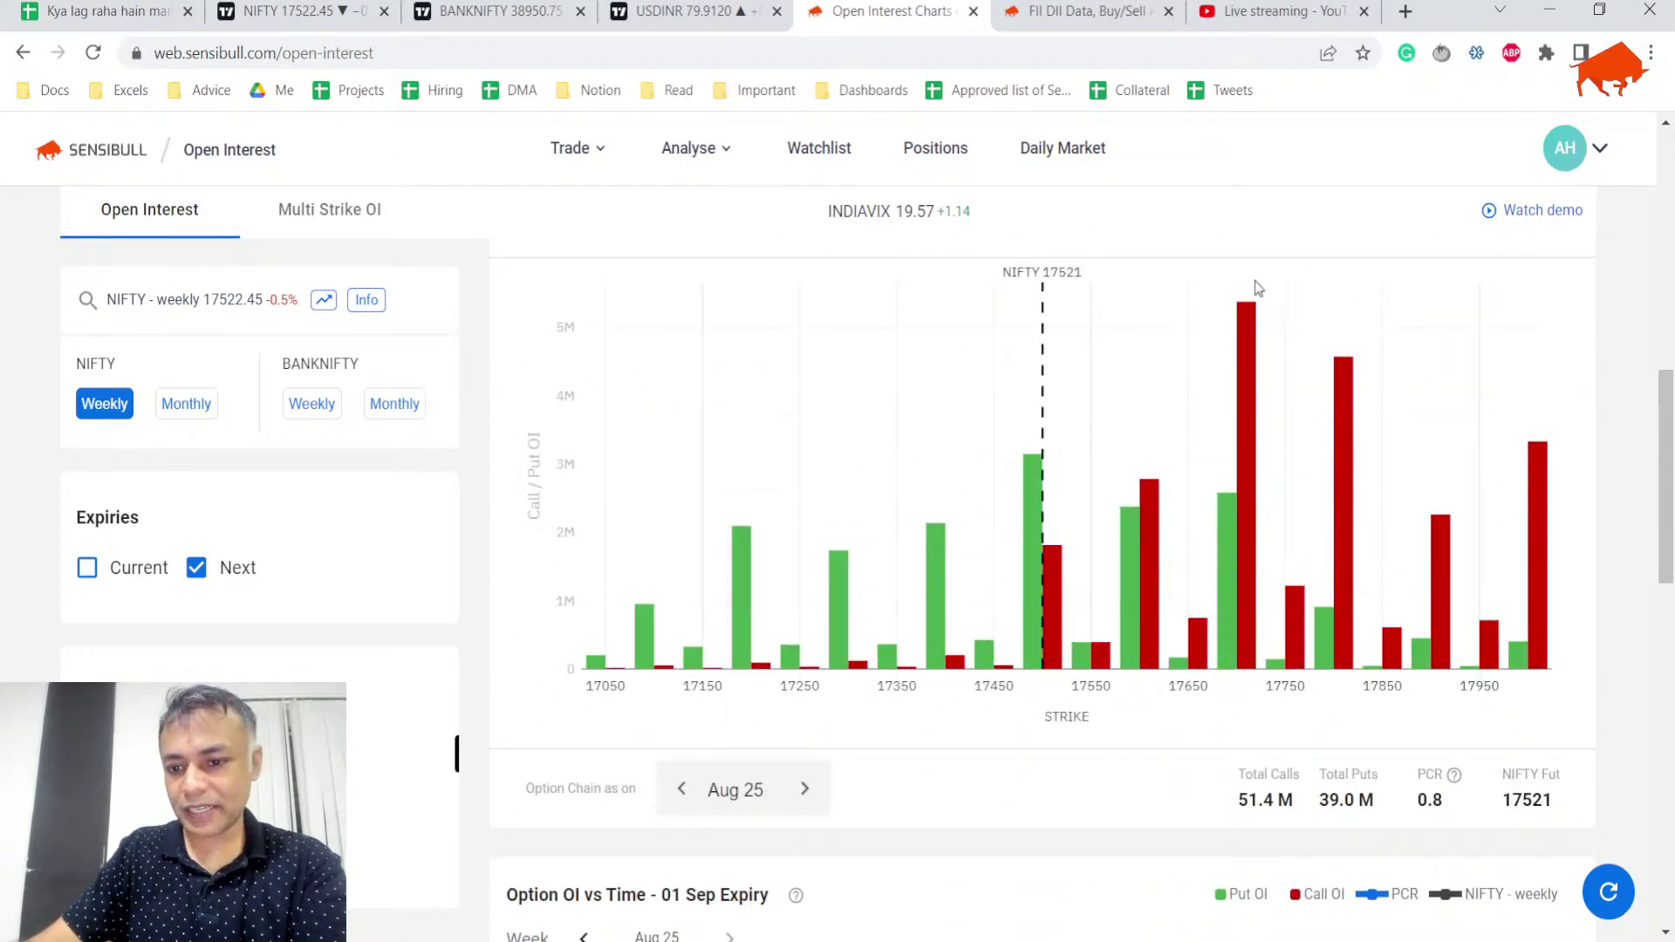
mouse_move(1261, 288)
scroll(1204, 349, "up", 6)
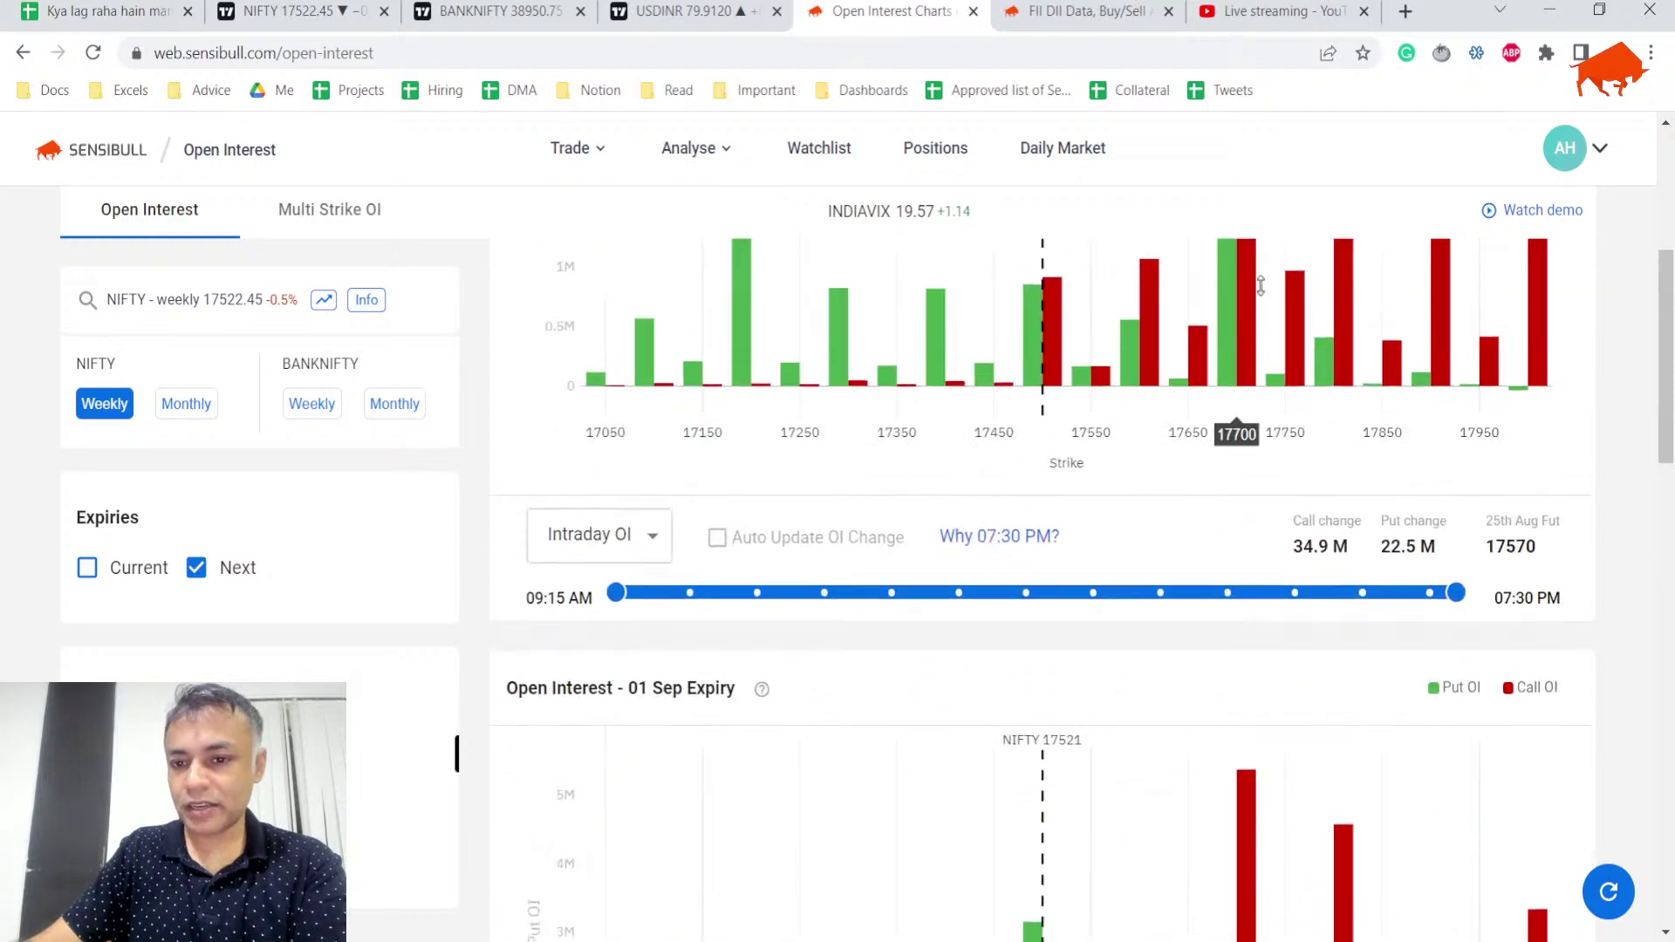
scroll(1137, 381, "down", 6)
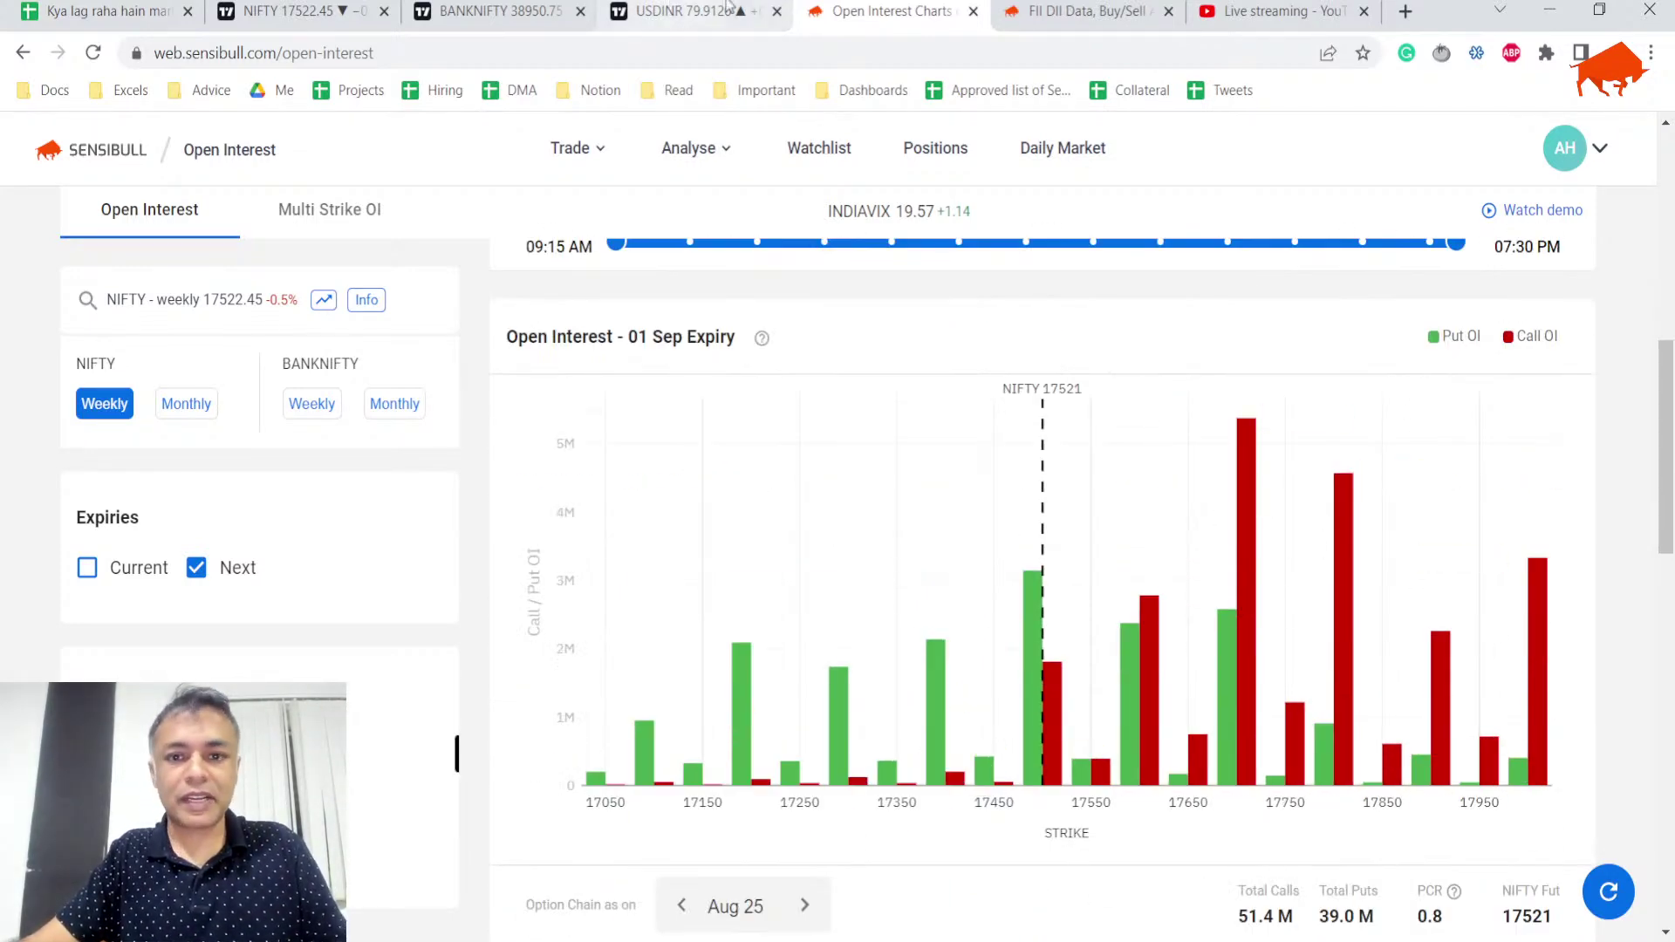
- Note 17700 as big resistance with no clear trend in OC, and enter '0.8 Neutral' for PCR
left_click(104, 11)
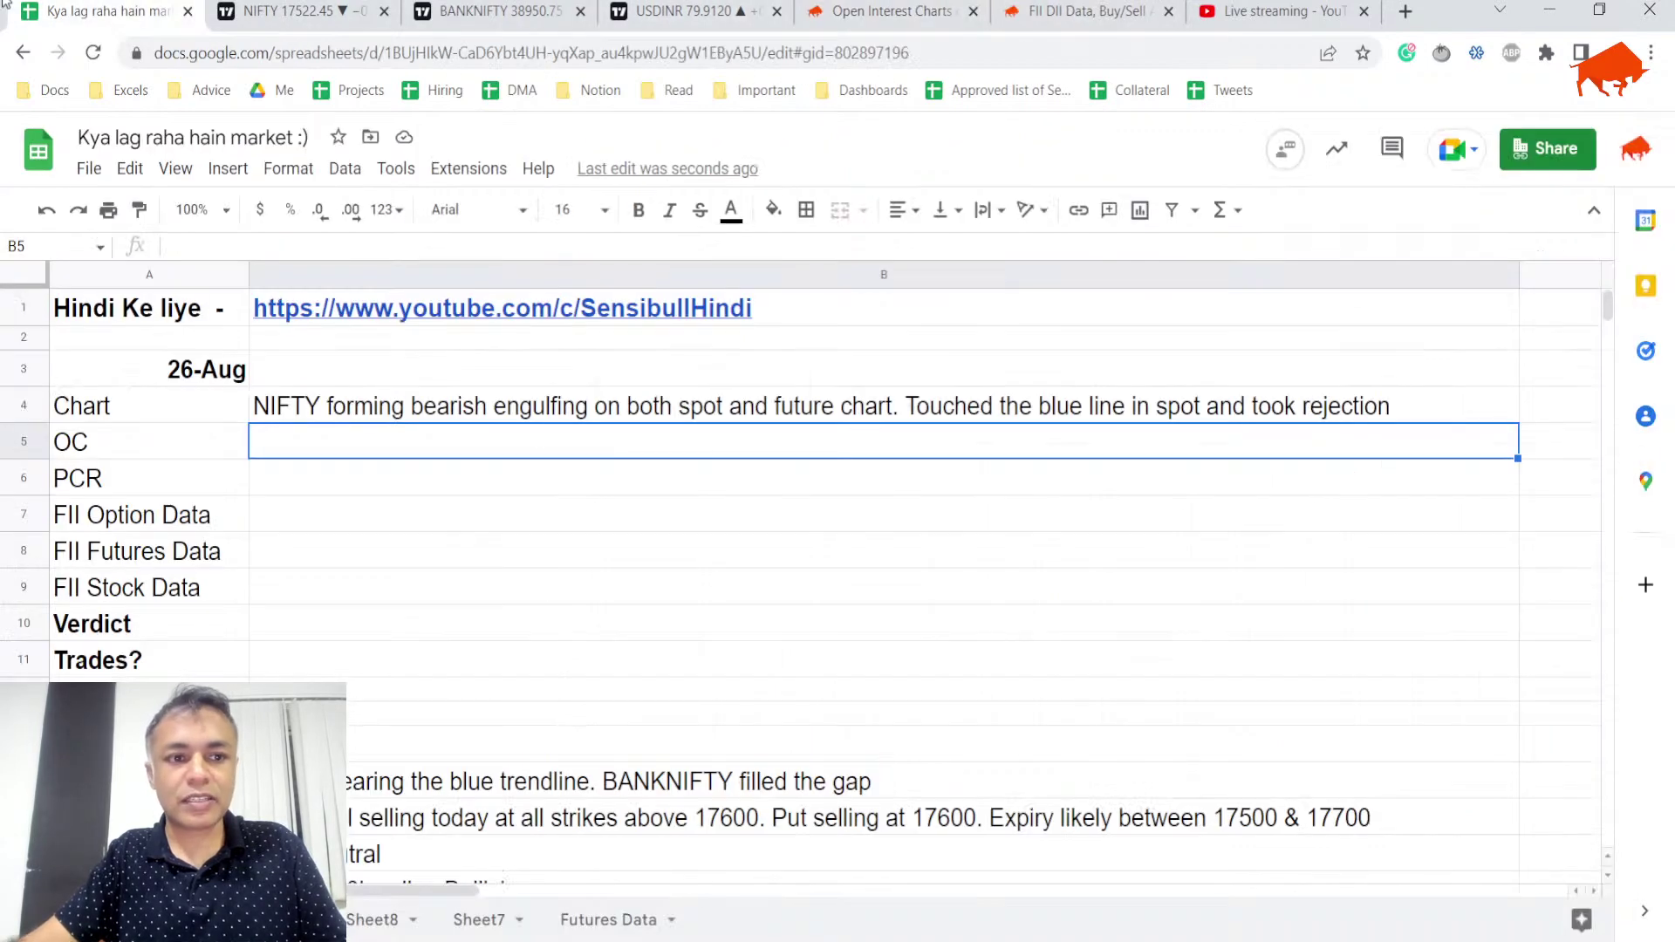
type("17700 ")
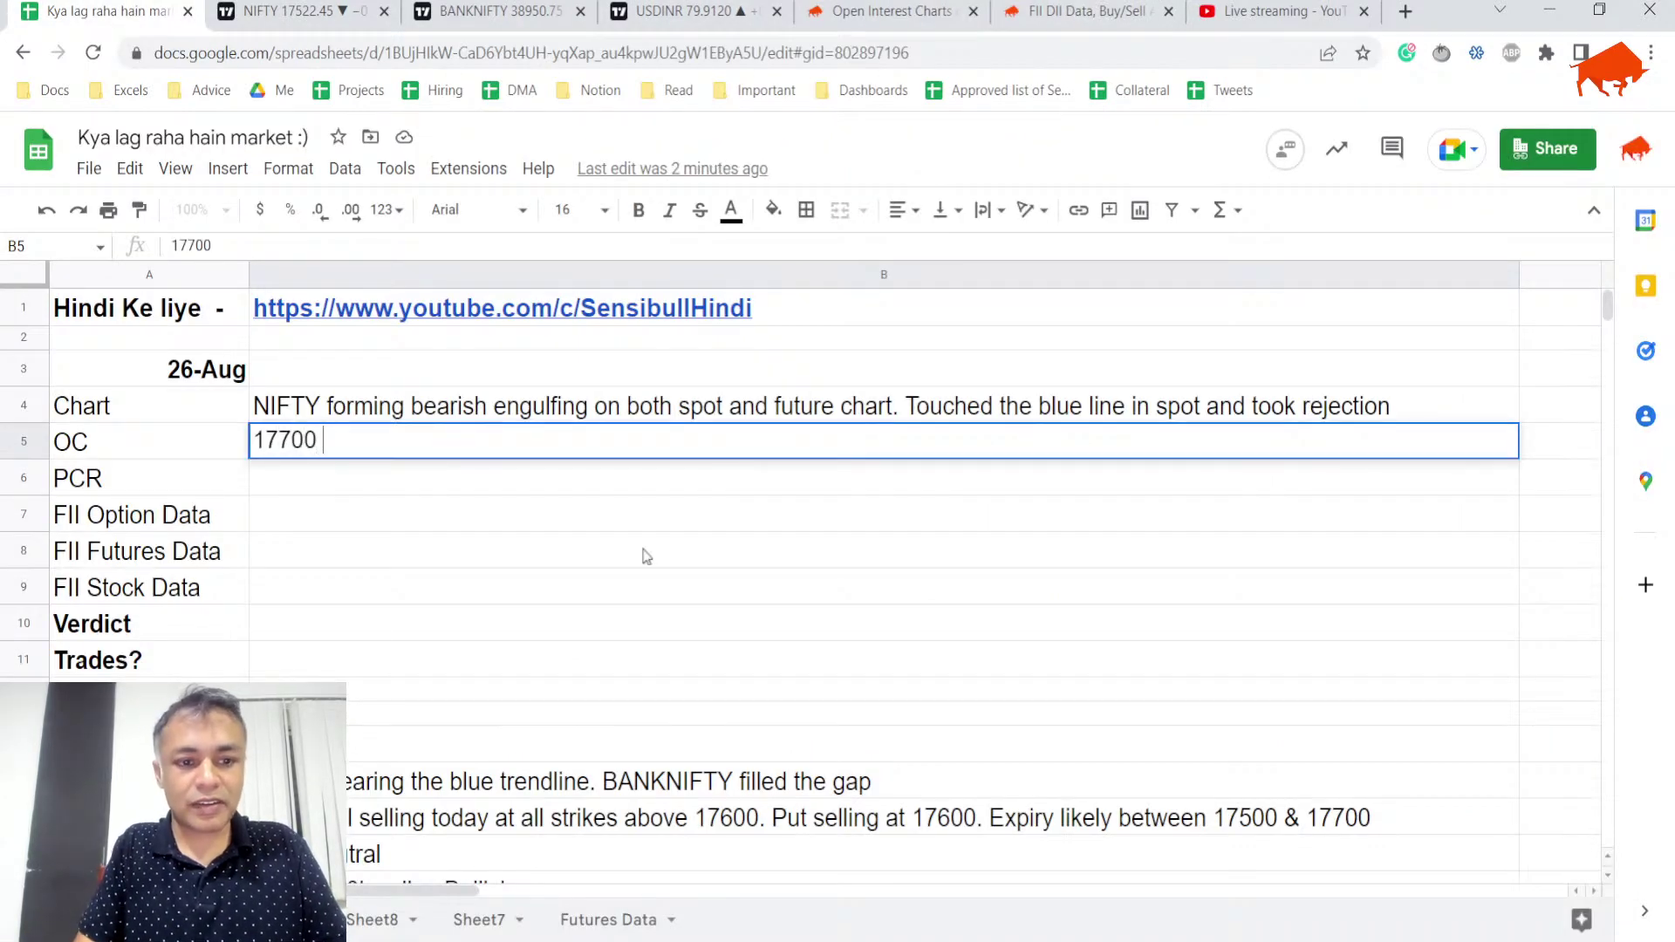
type("is a big resista")
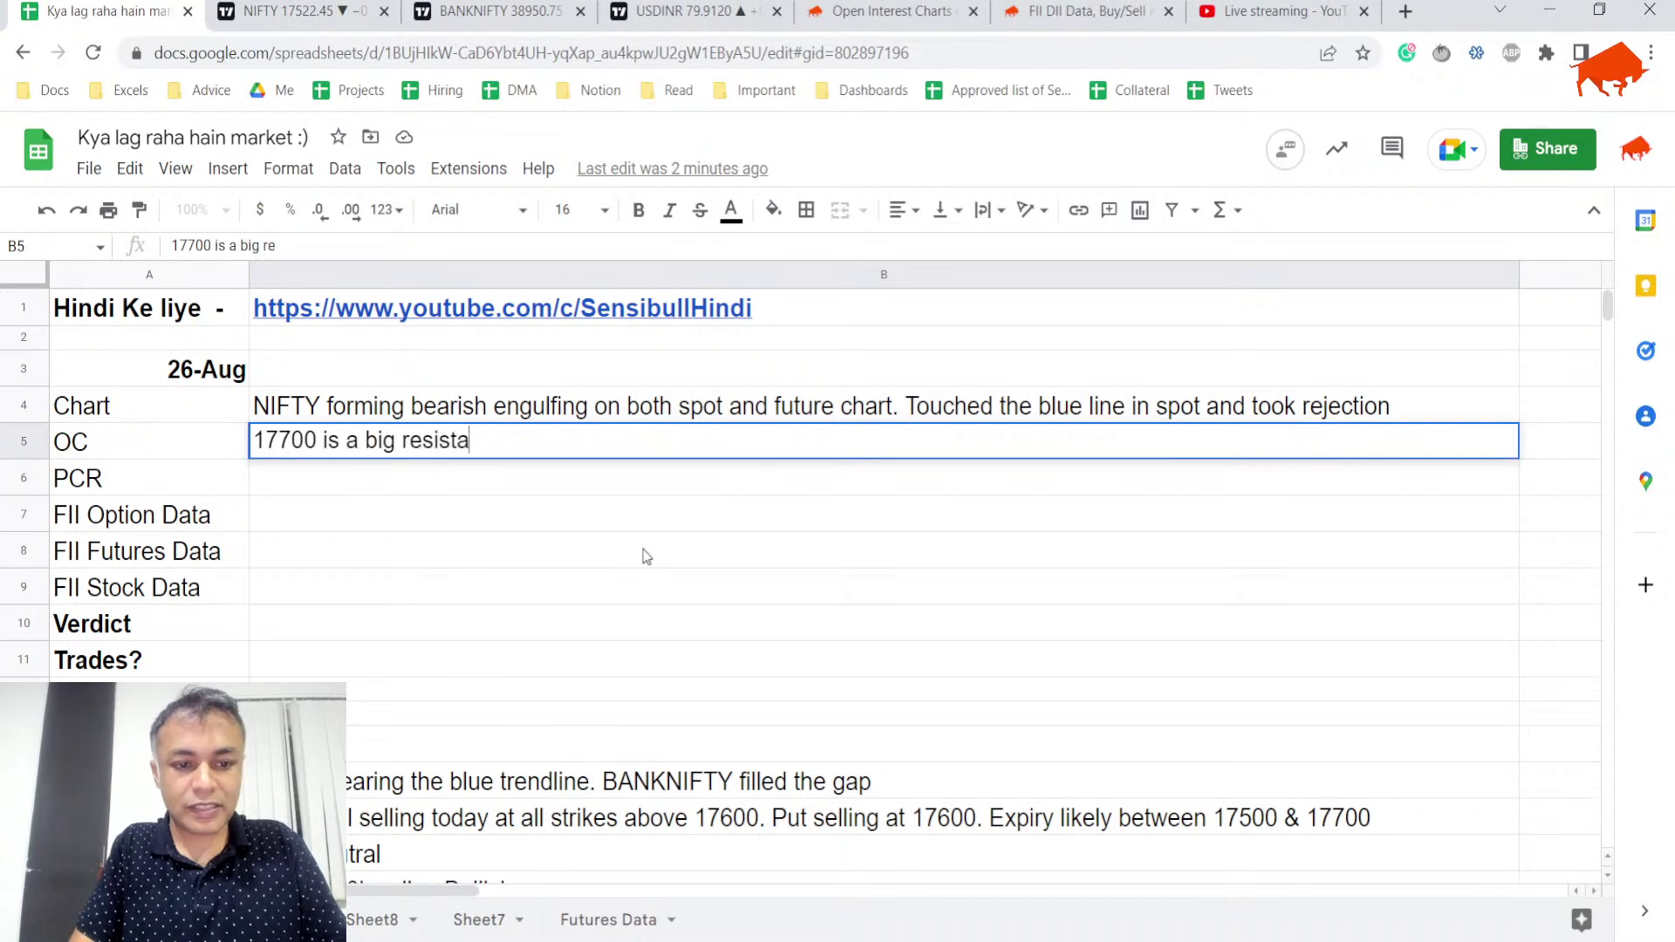
type("nce. But it is only day 1. So no clear trend")
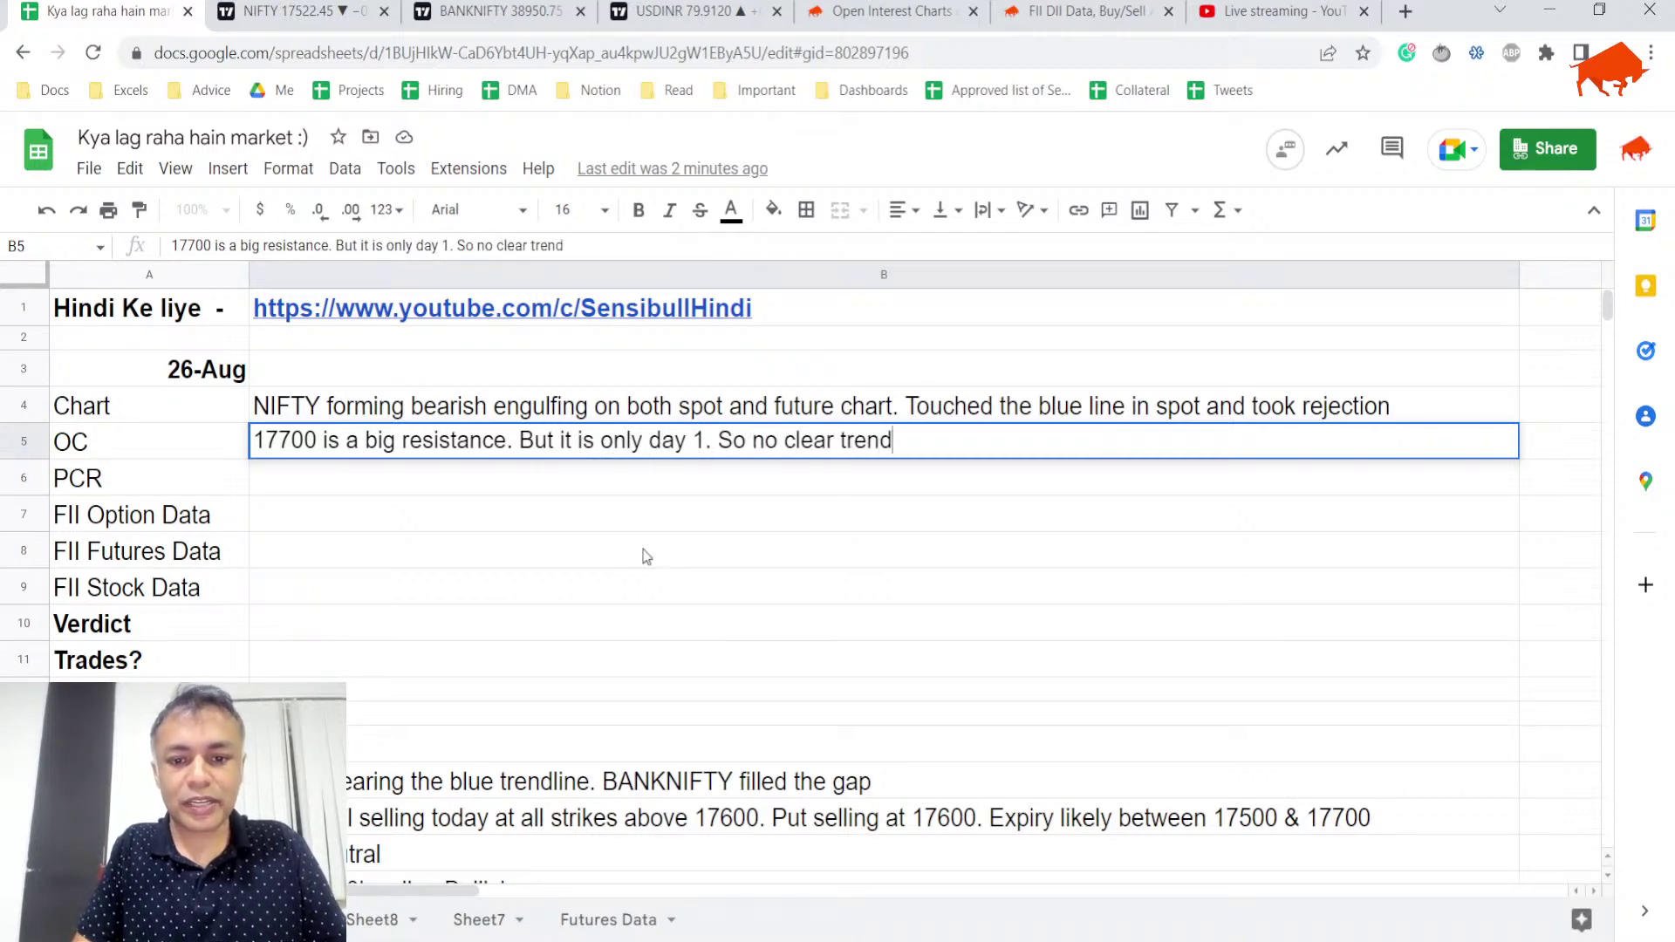
key("Return")
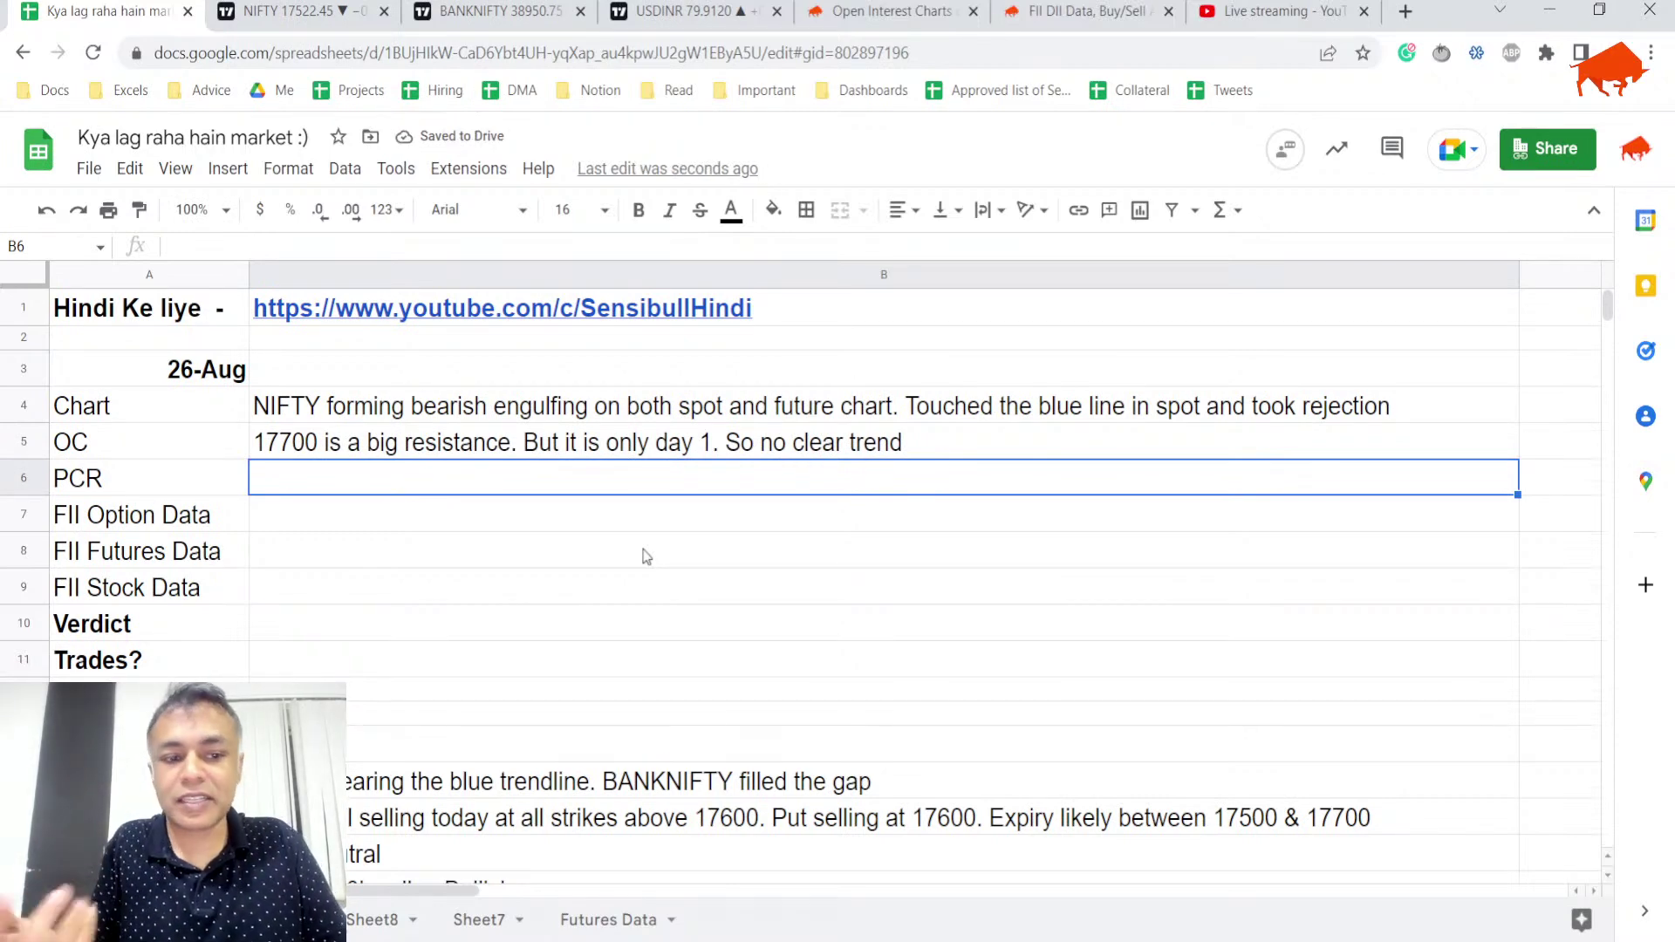
type("0.8")
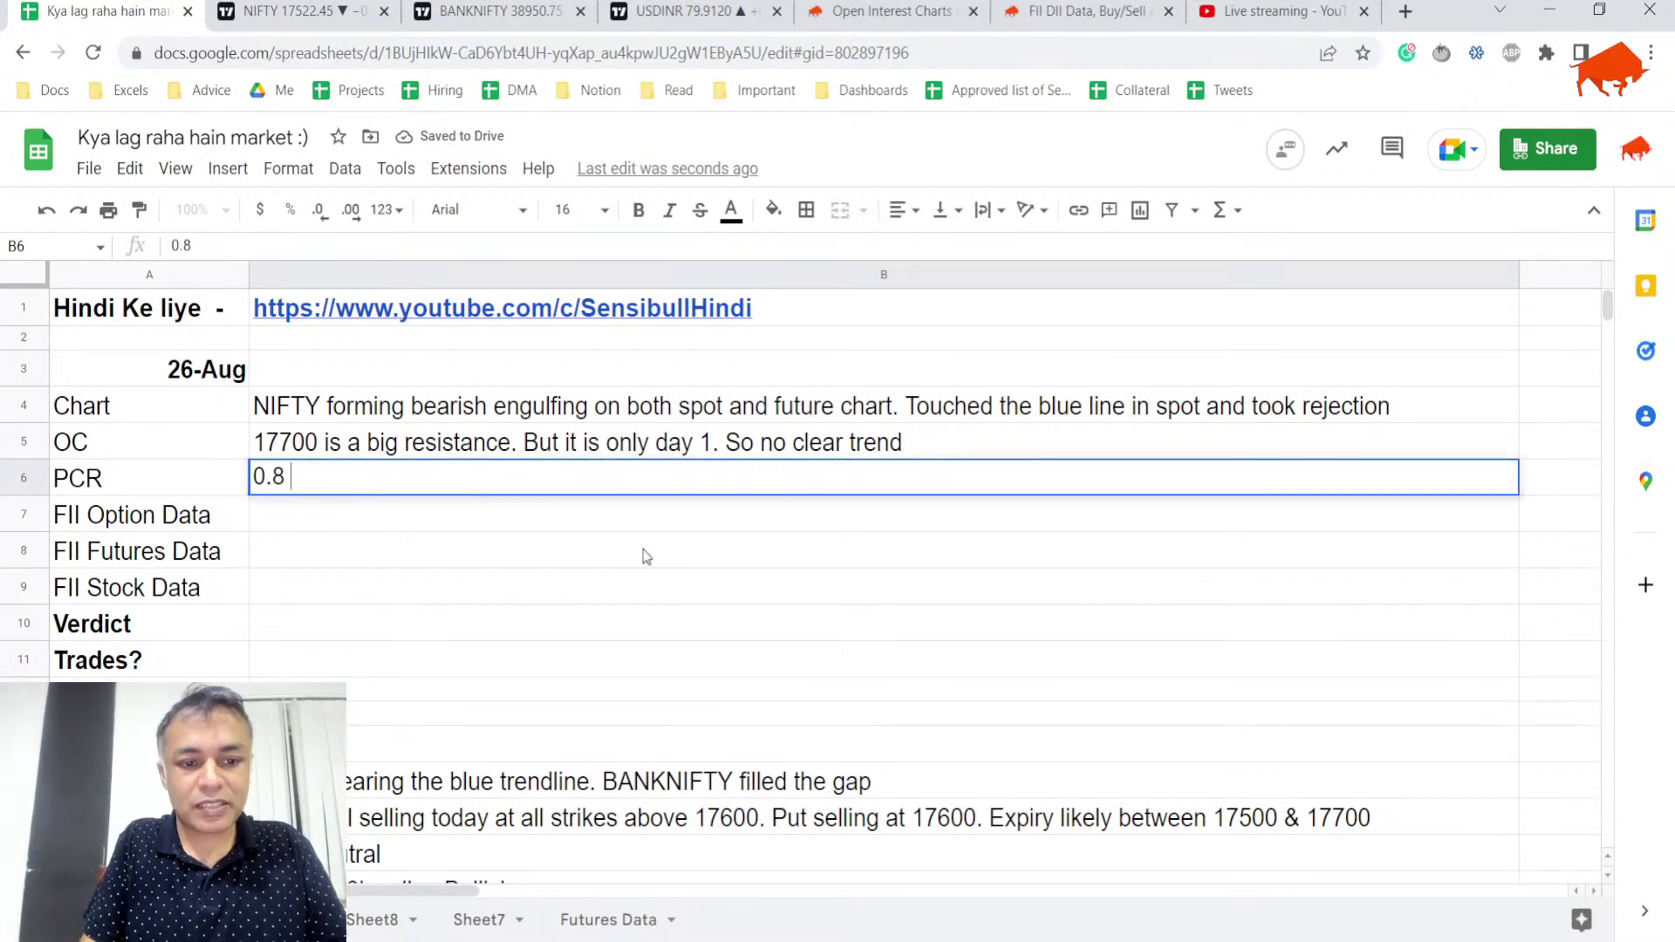
type(" Neutral")
key("Return")
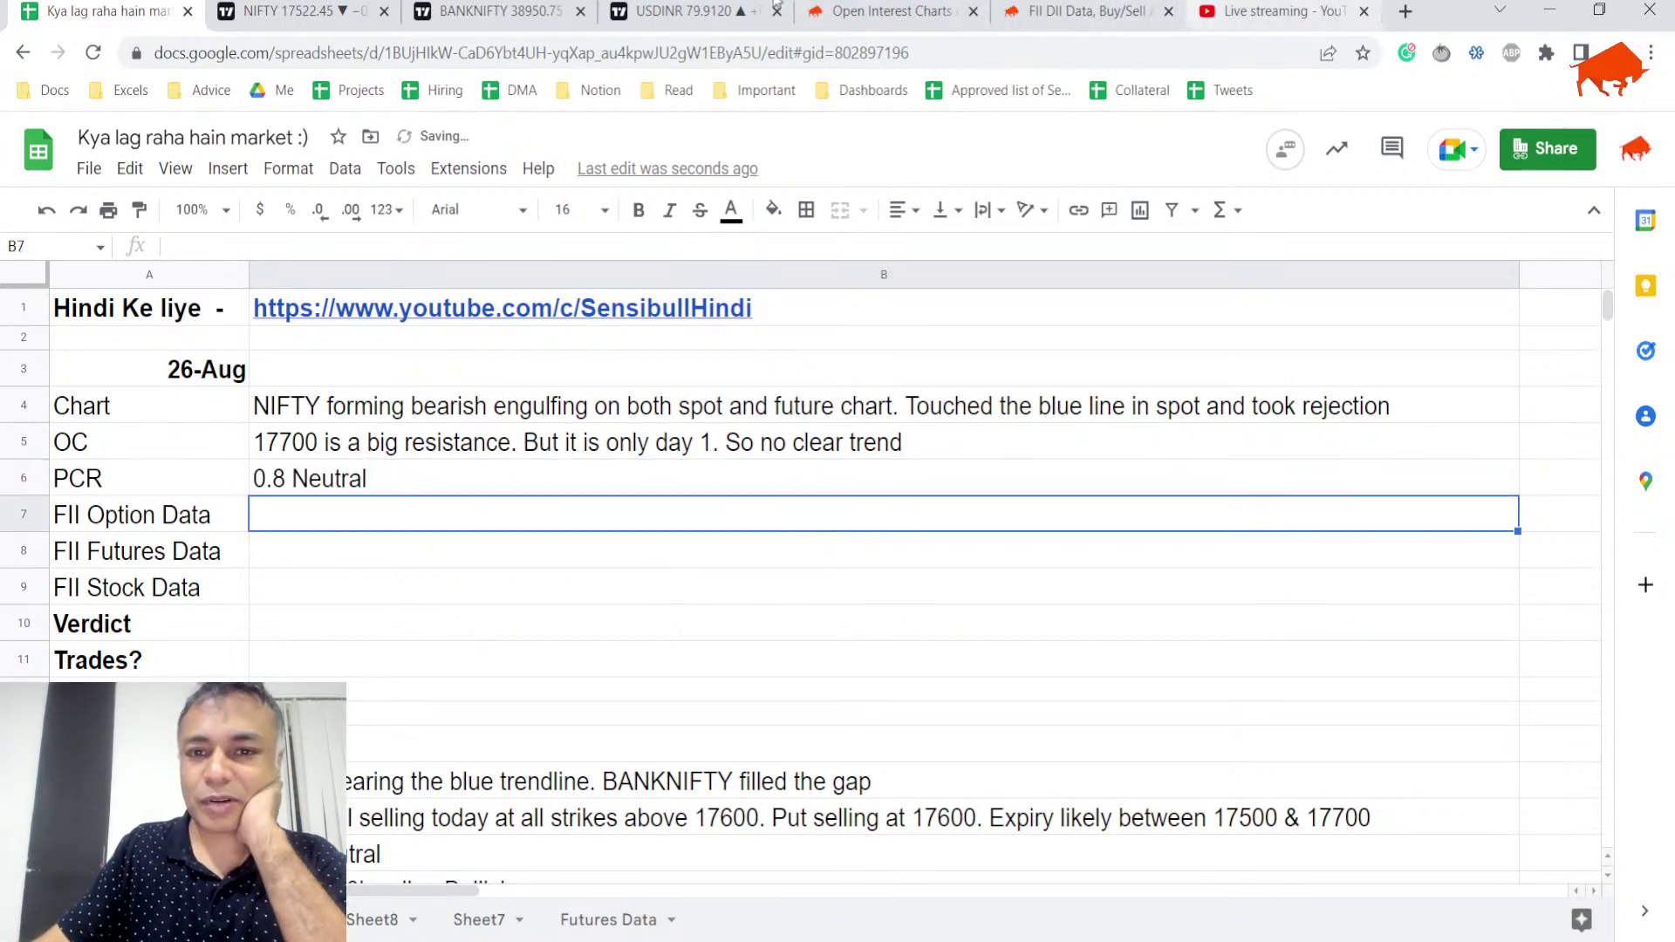
left_click(837, 12)
scroll(1318, 861, "down", 3)
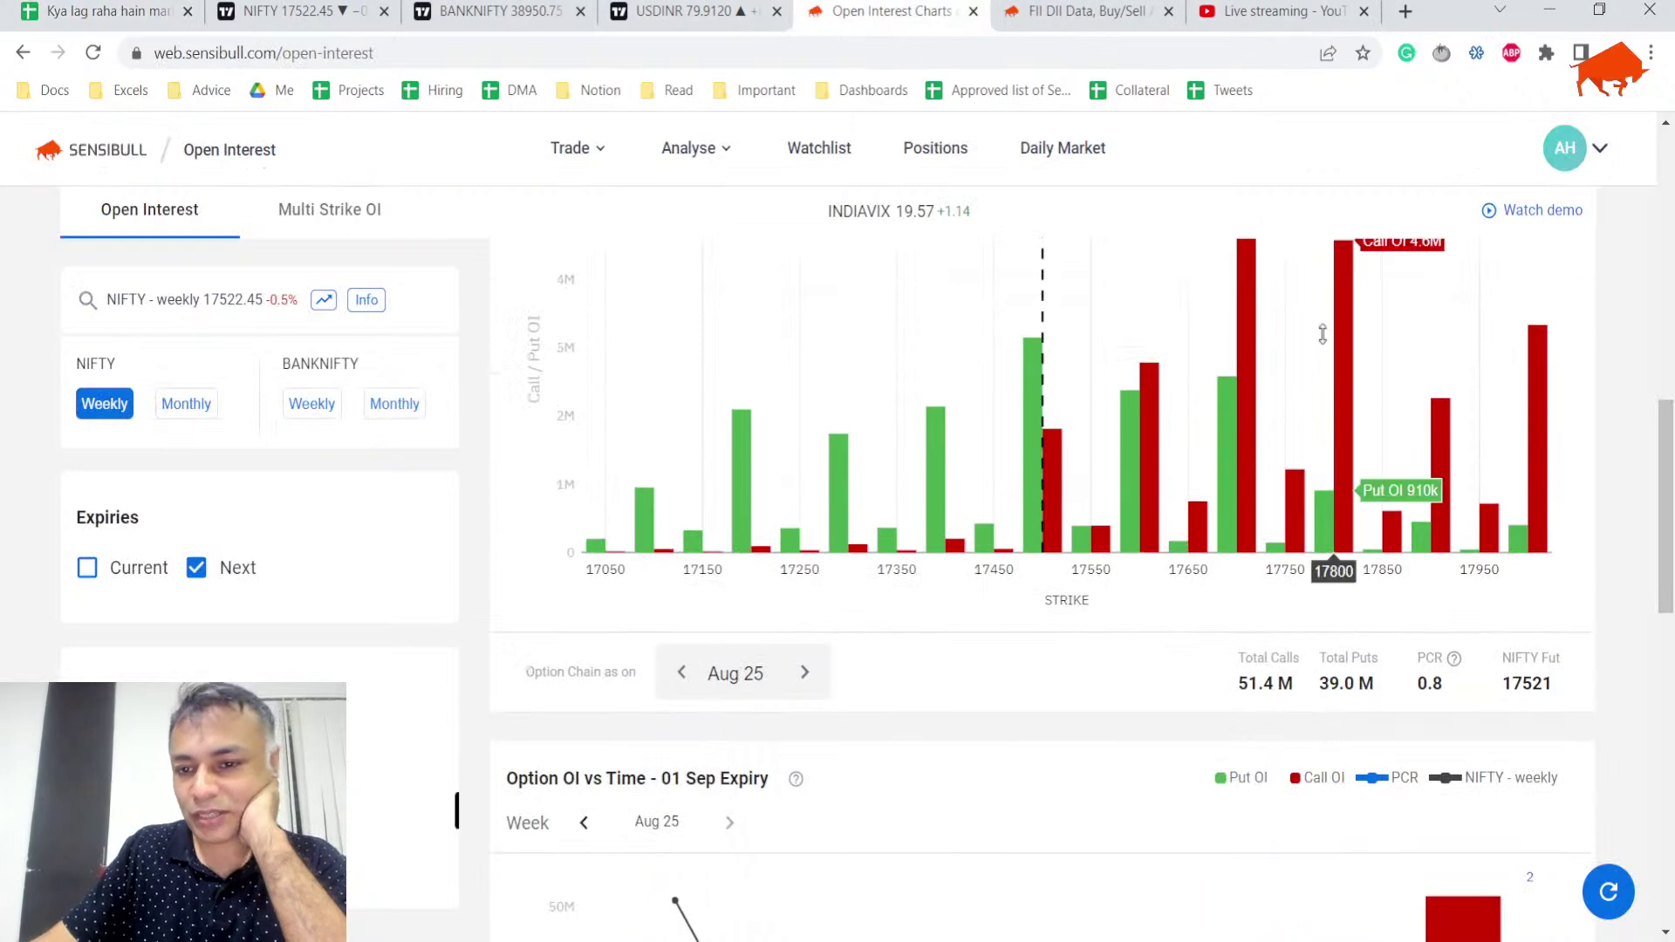
scroll(841, 568, "up", 1)
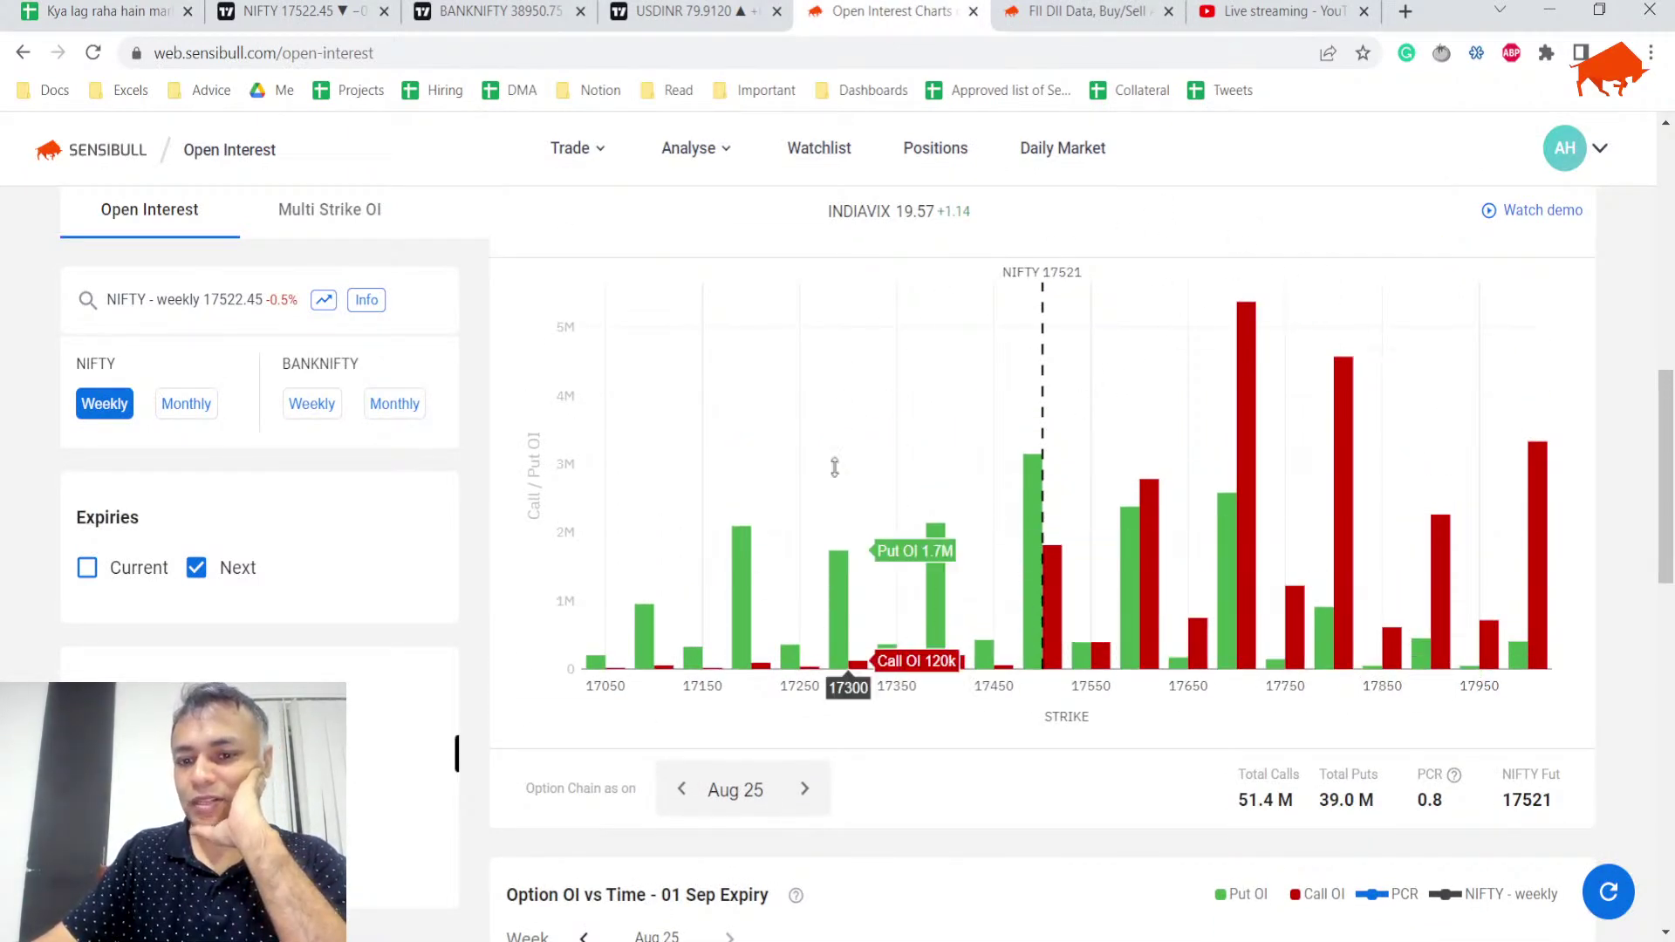
scroll(1039, 611, "down", 4)
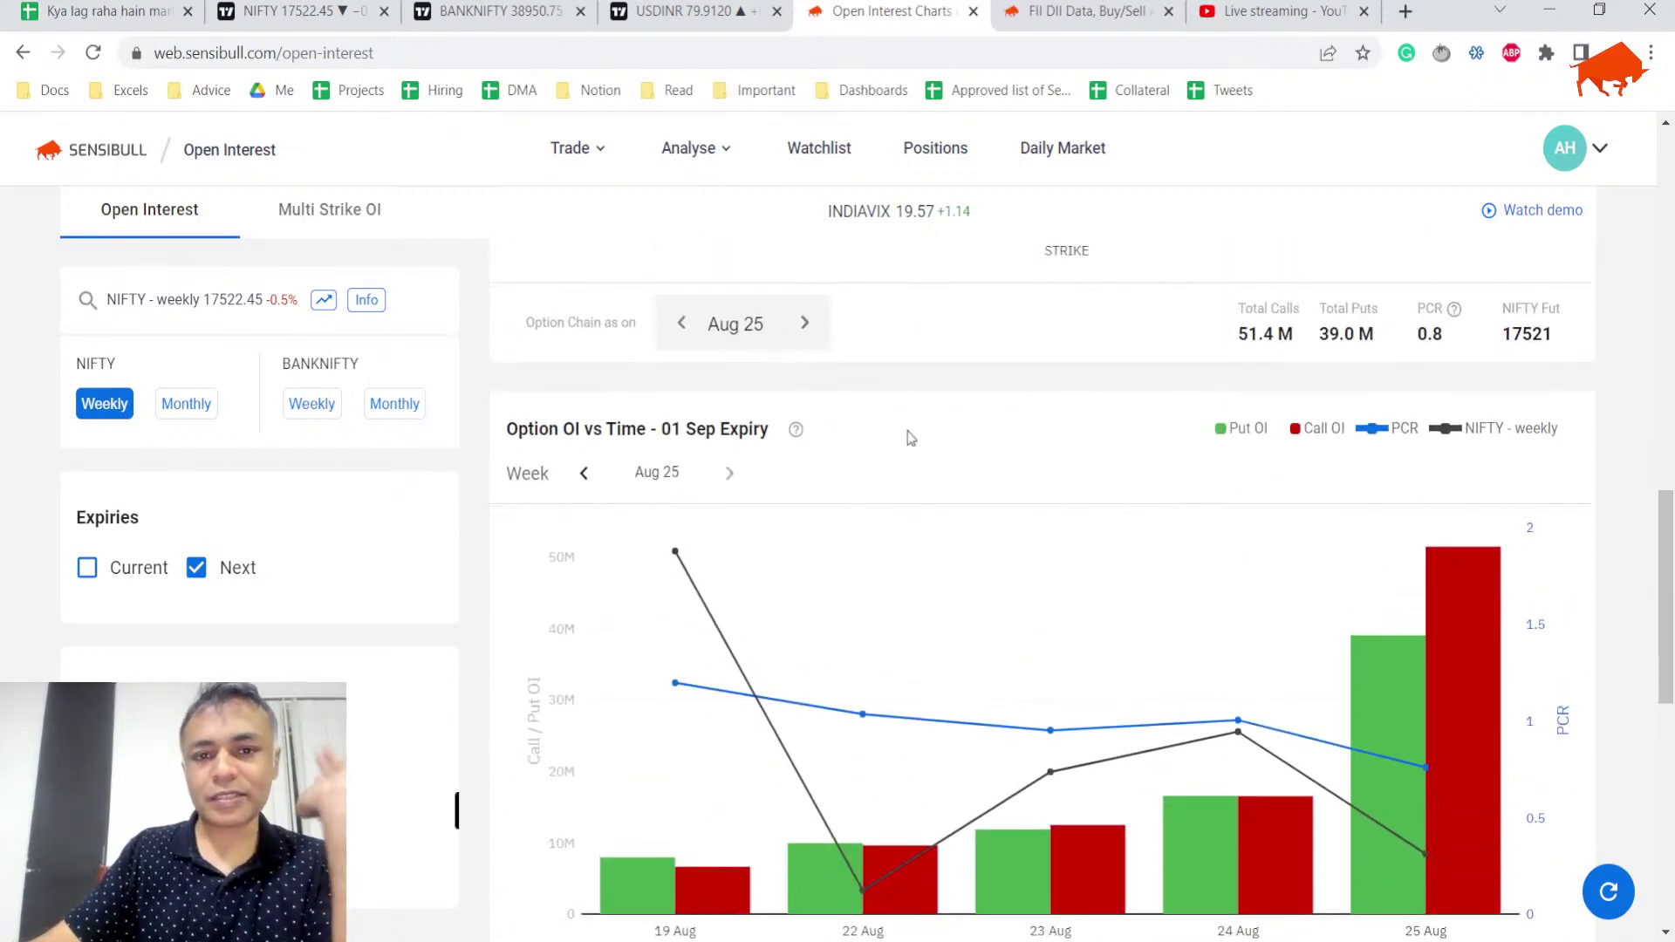
key("ctrl+3")
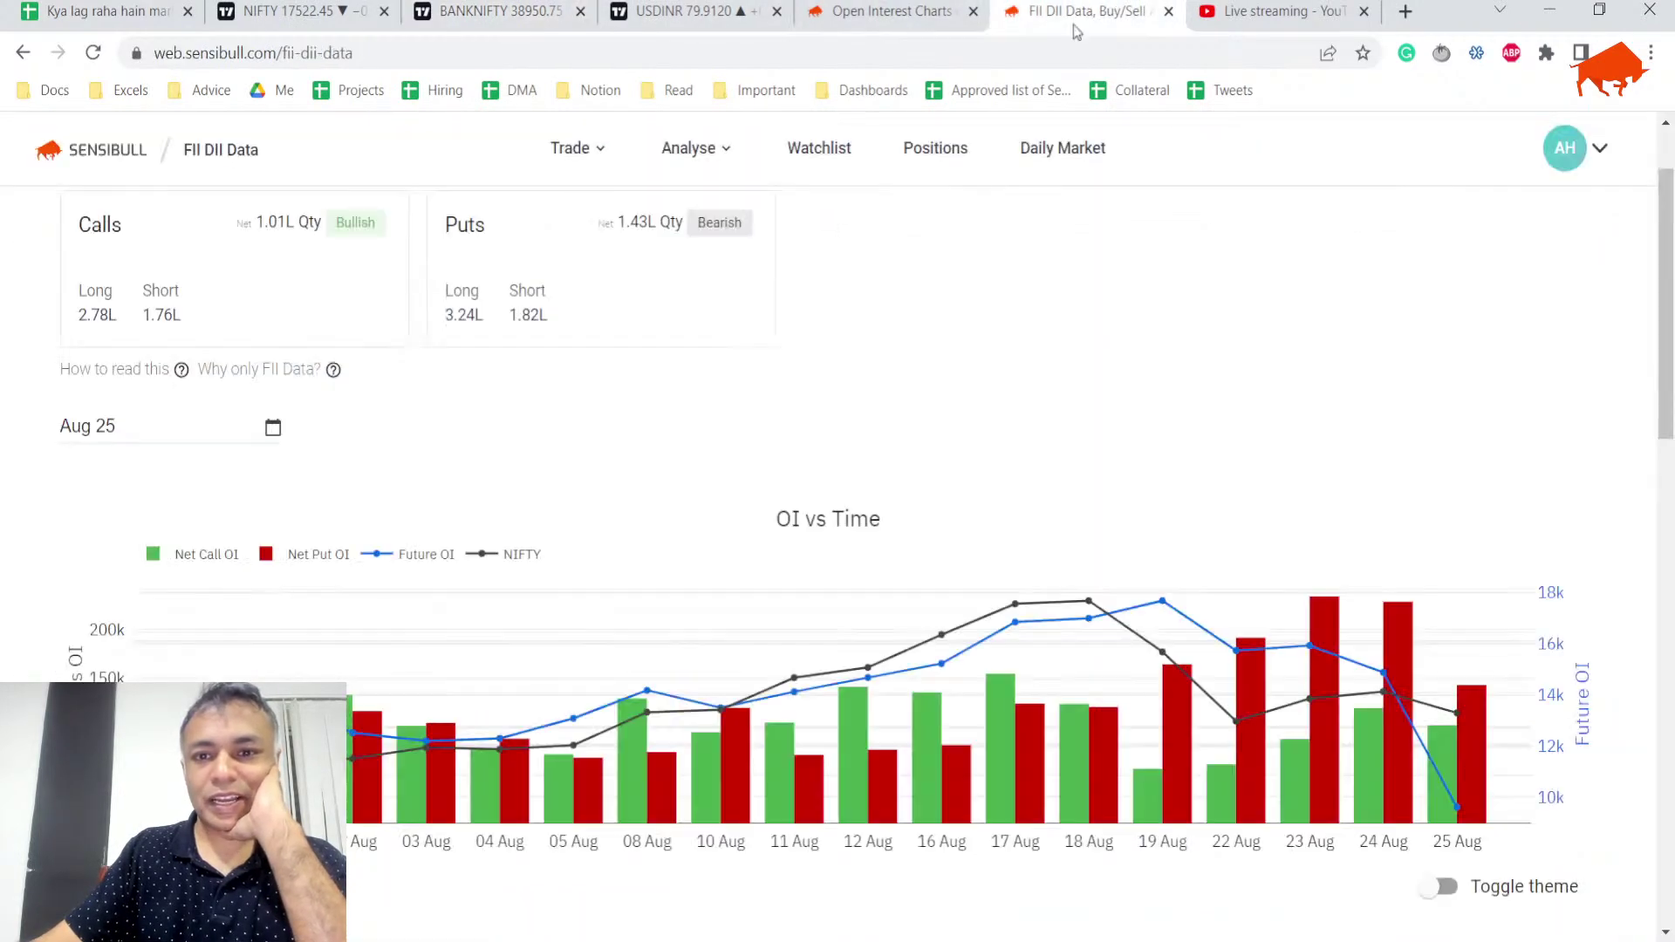
left_click(1086, 10)
scroll(979, 580, "down", 2)
mouse_move(1448, 482)
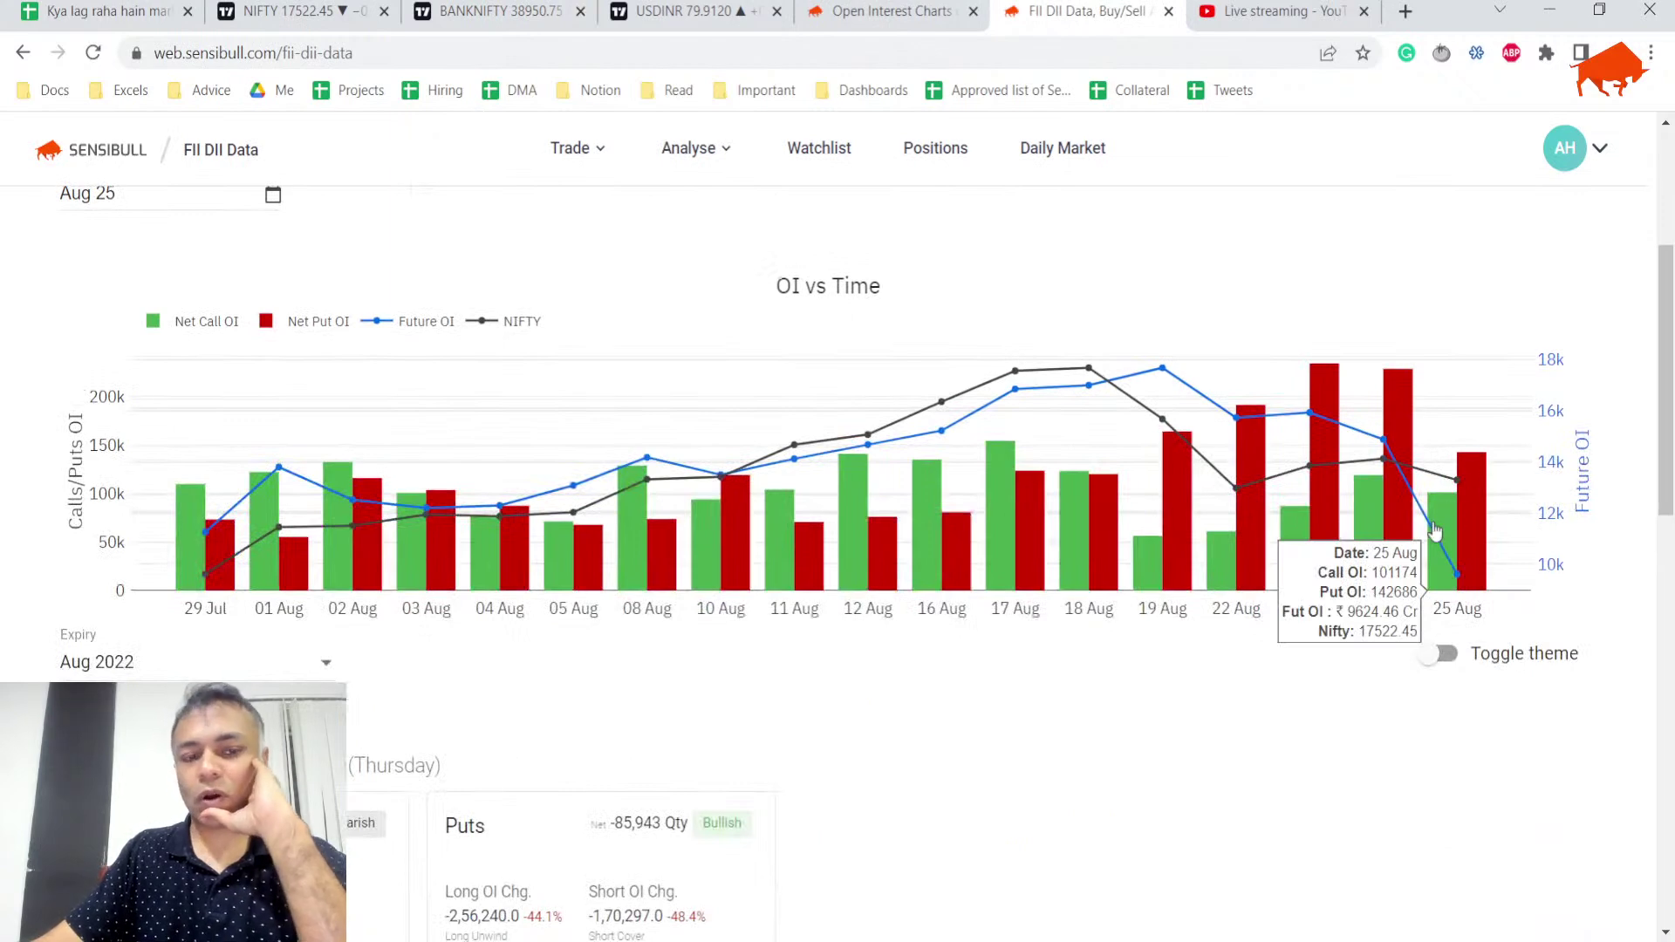
scroll(710, 350, "up", 2)
scroll(442, 320, "up", 1)
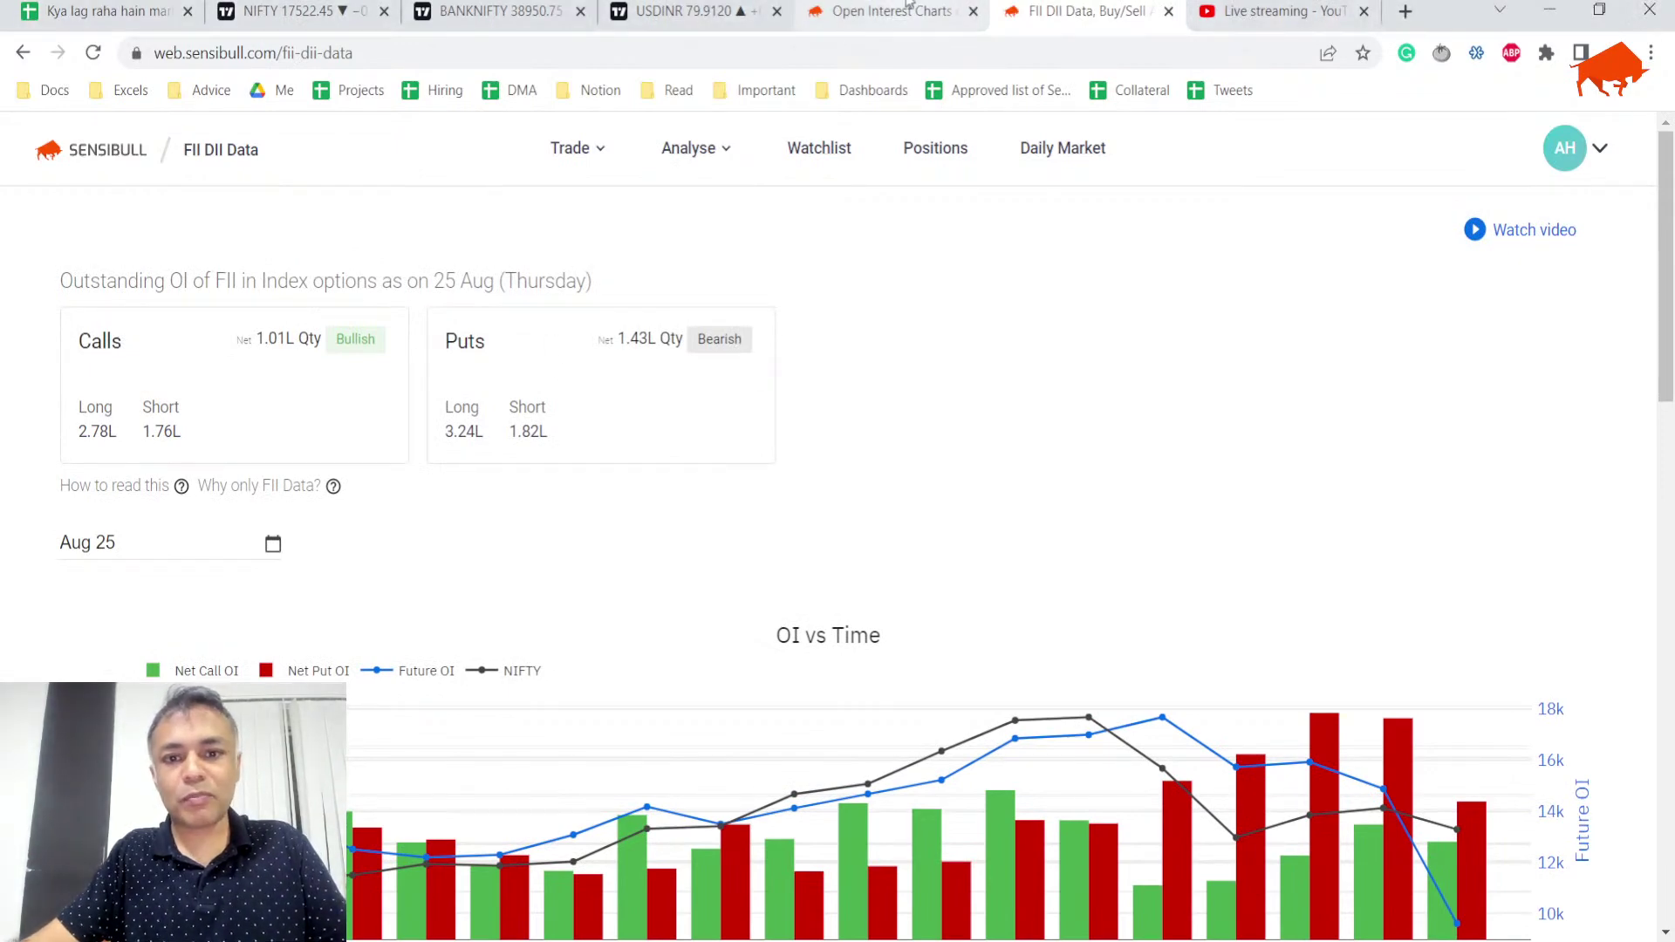
left_click(105, 13)
- Enter 'Puts is 1.5 times the call' in the FII Option Data row B7
type("Puts is 1.5 times the call")
key("Return")
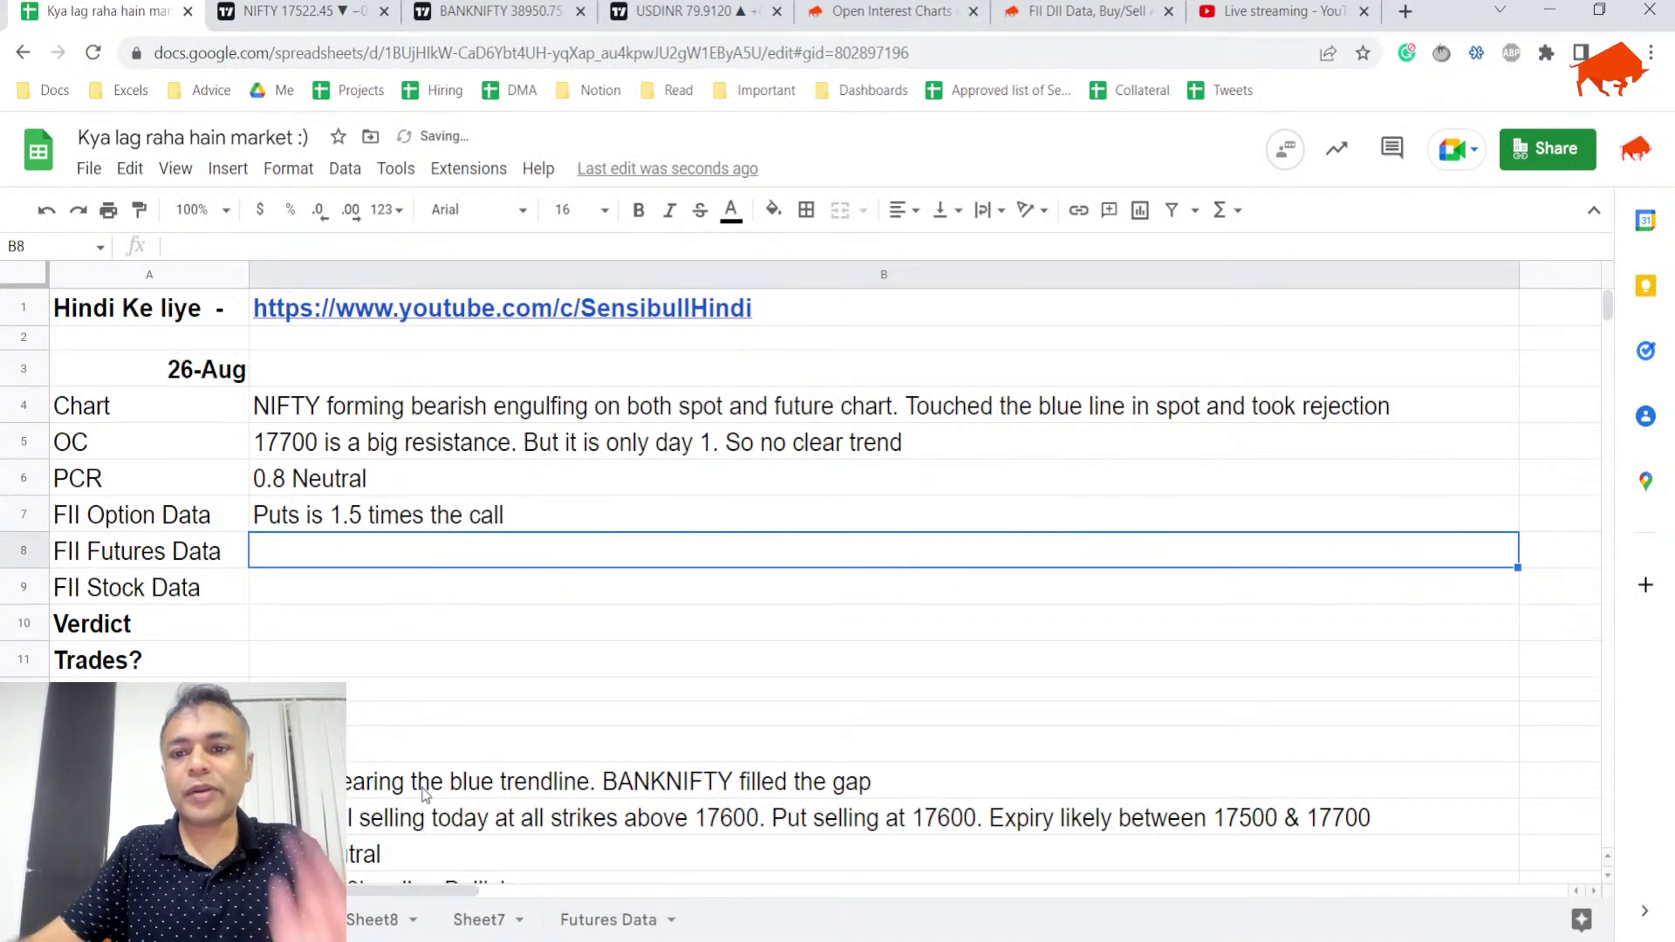
left_click(1081, 10)
- Check the 25 Aug FII activity cards and OI chart: puts -85,943, bullish
scroll(688, 430, "down", 6)
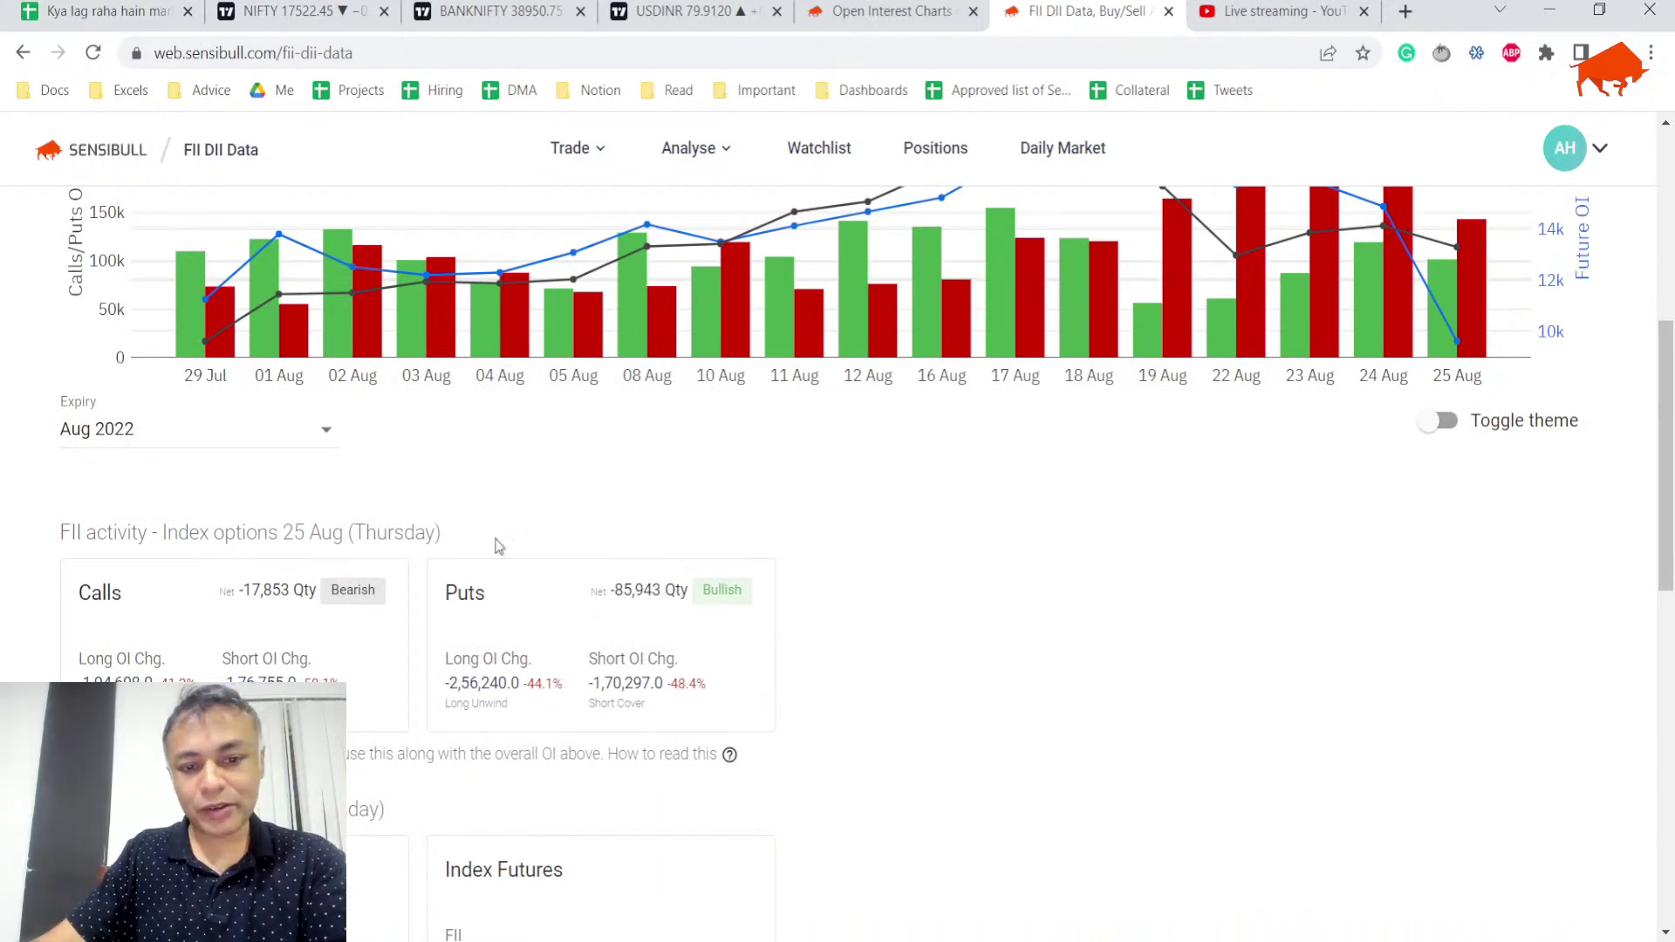
scroll(657, 616, "down", 1)
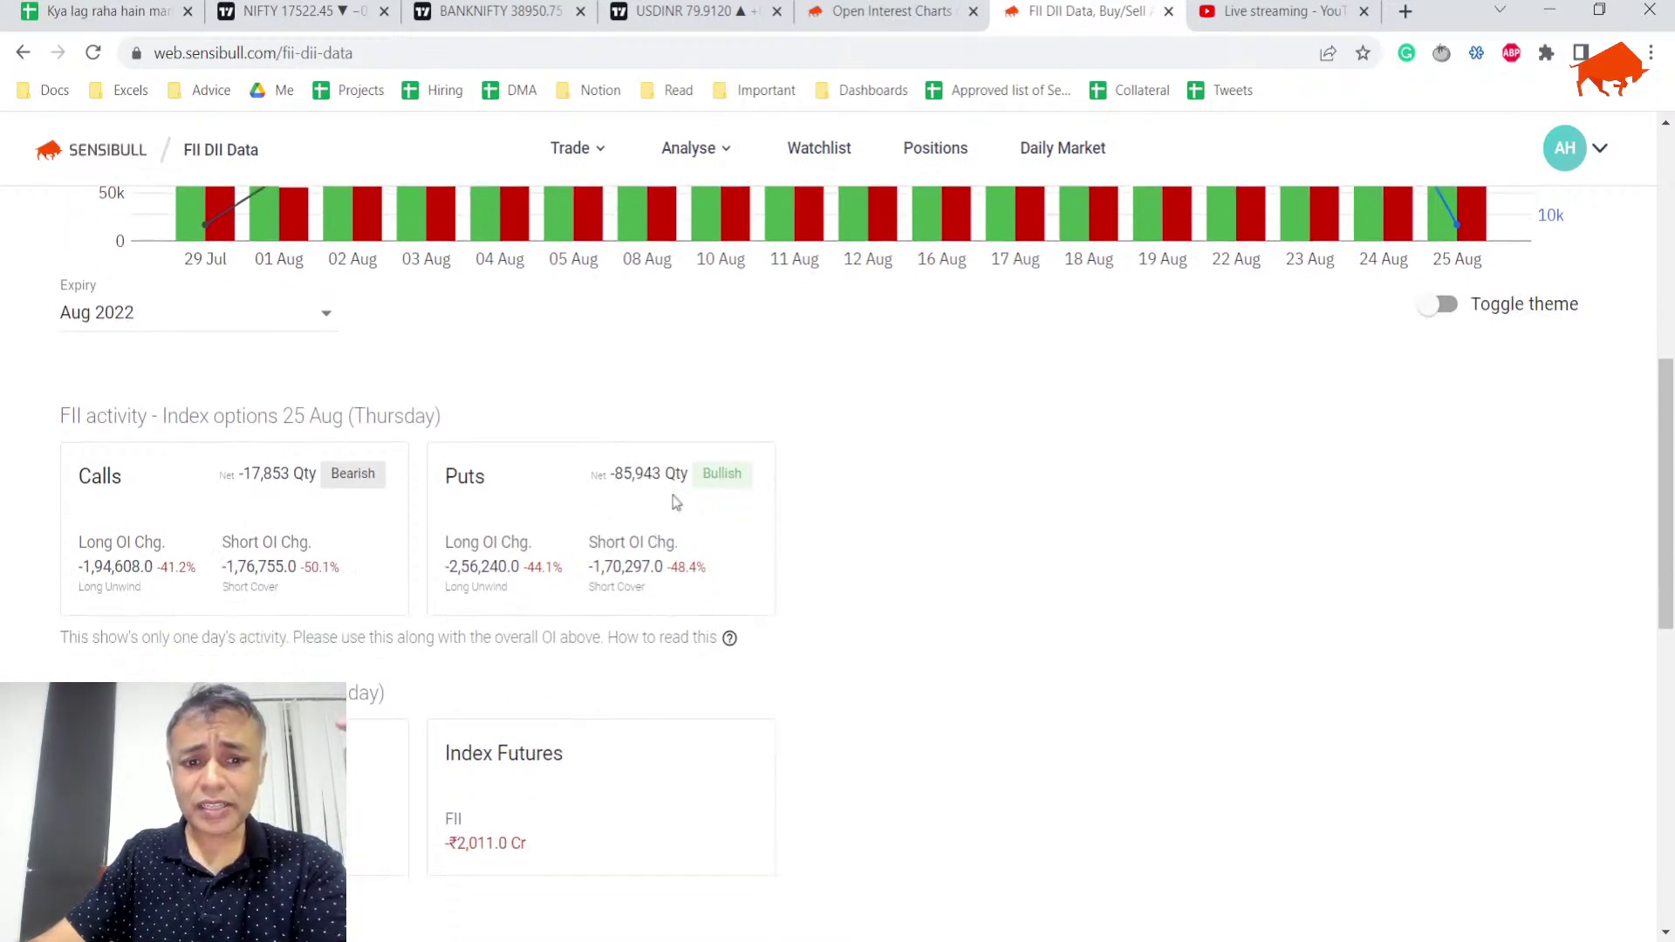
scroll(671, 497, "up", 2)
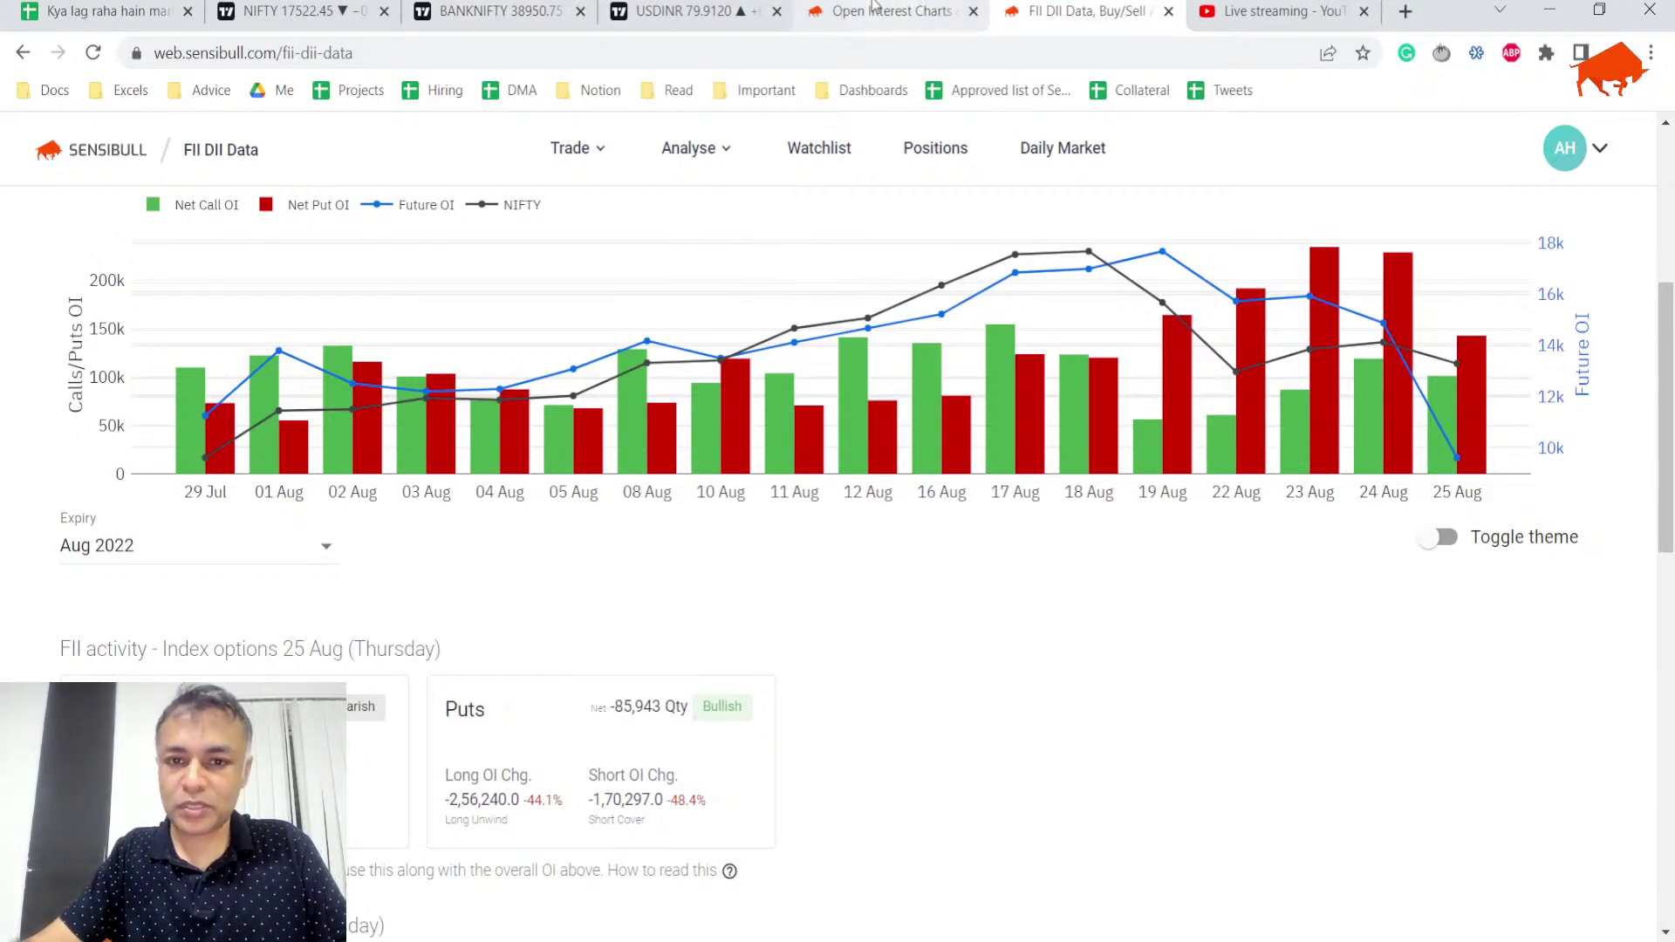
- Type 'Heavy put selling - 85k quantity - Bullish' into B8
left_click(62, 7)
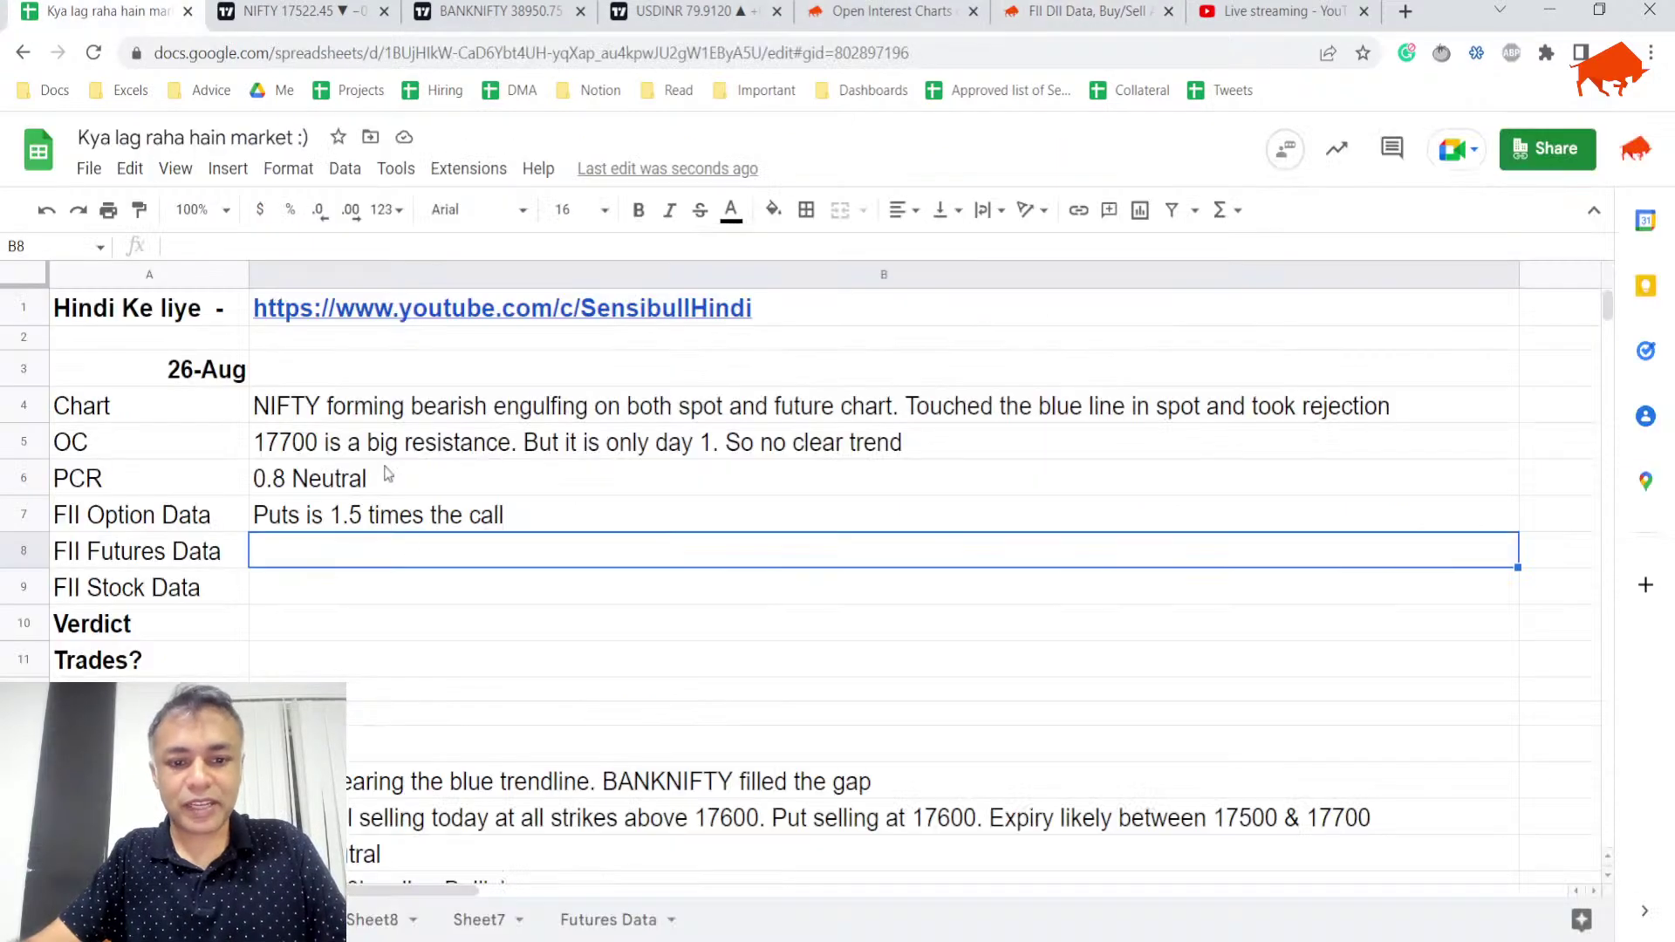
type("Heavy pu")
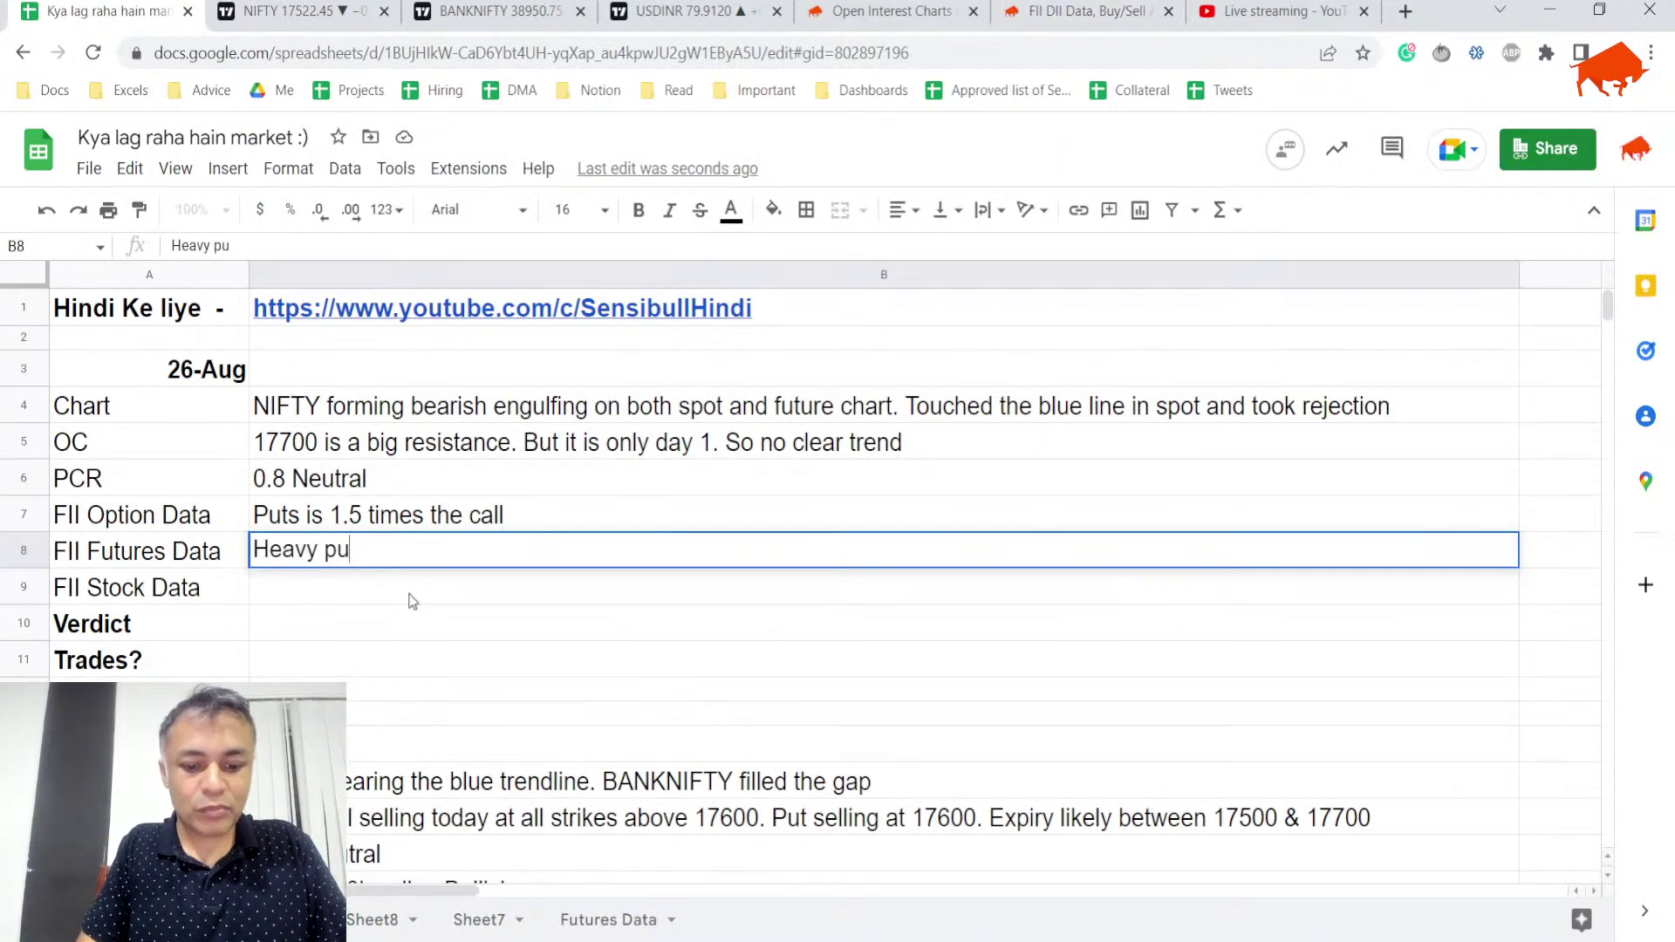
type("t selling - 85k quan")
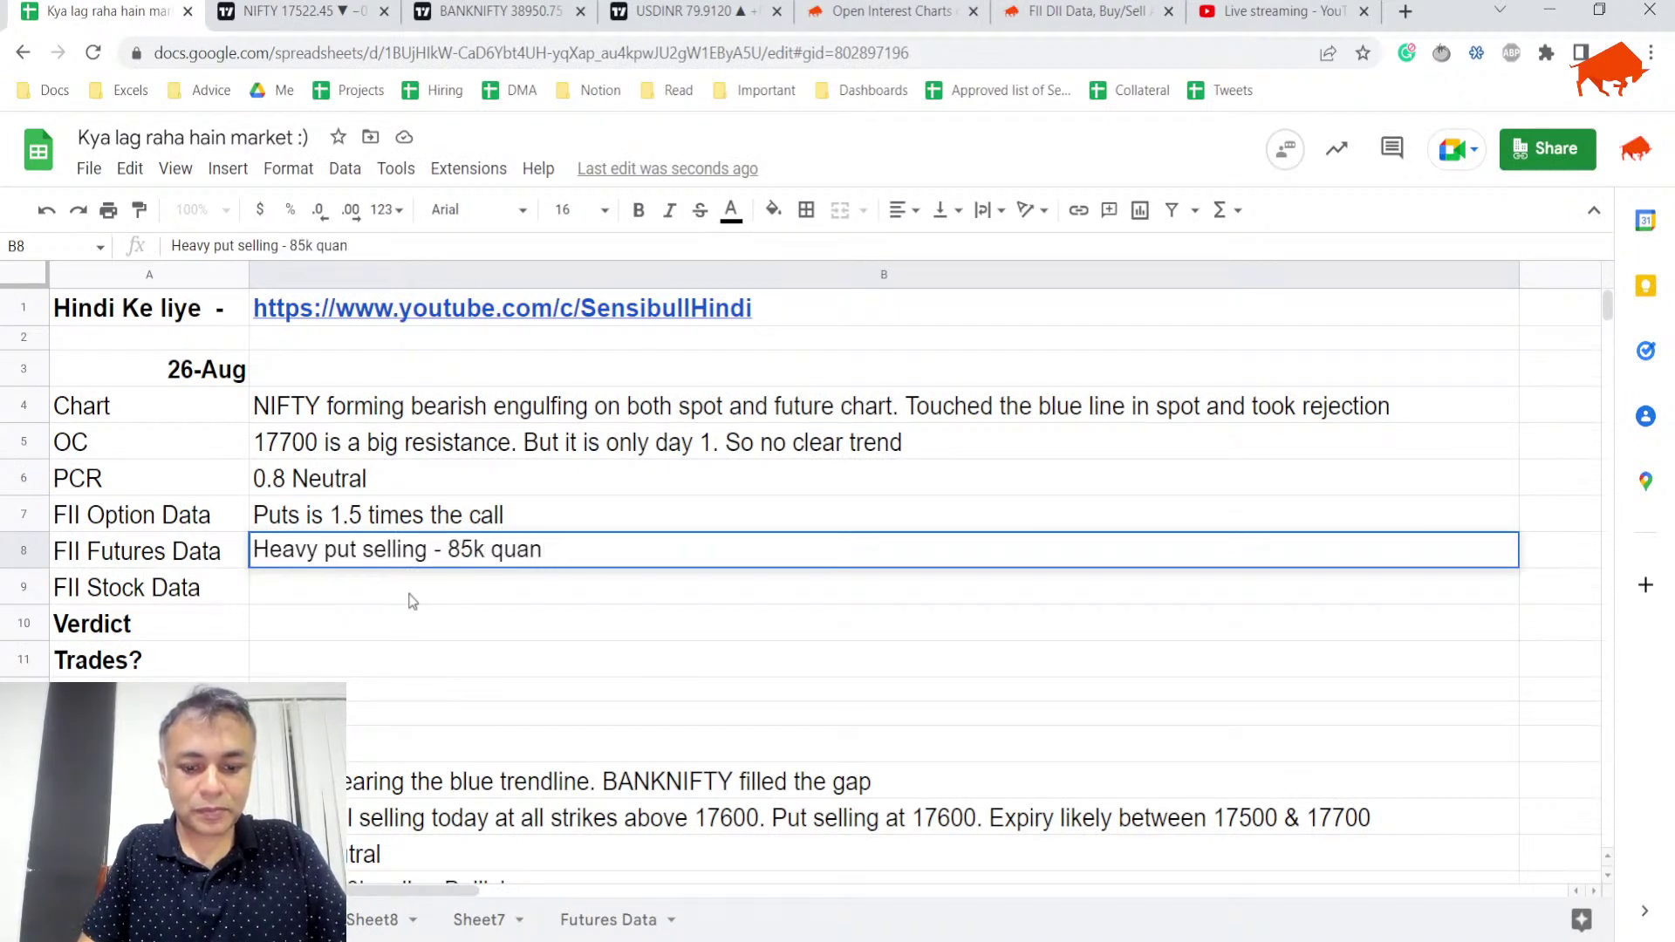
type("tity - Bullish")
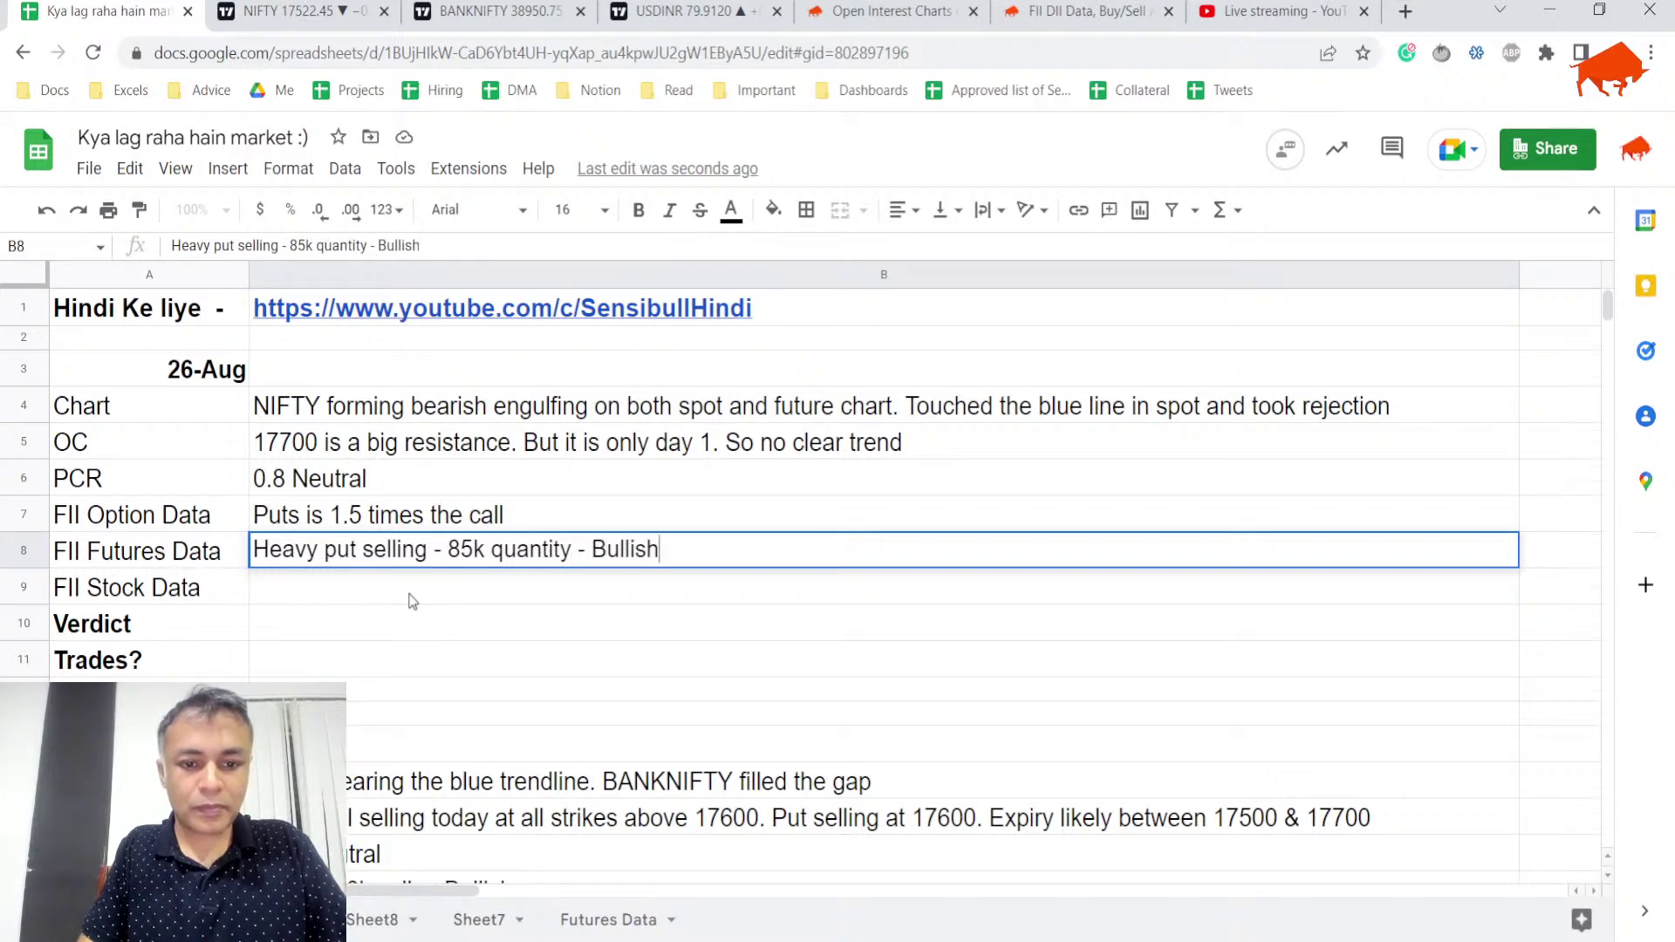
key("Return")
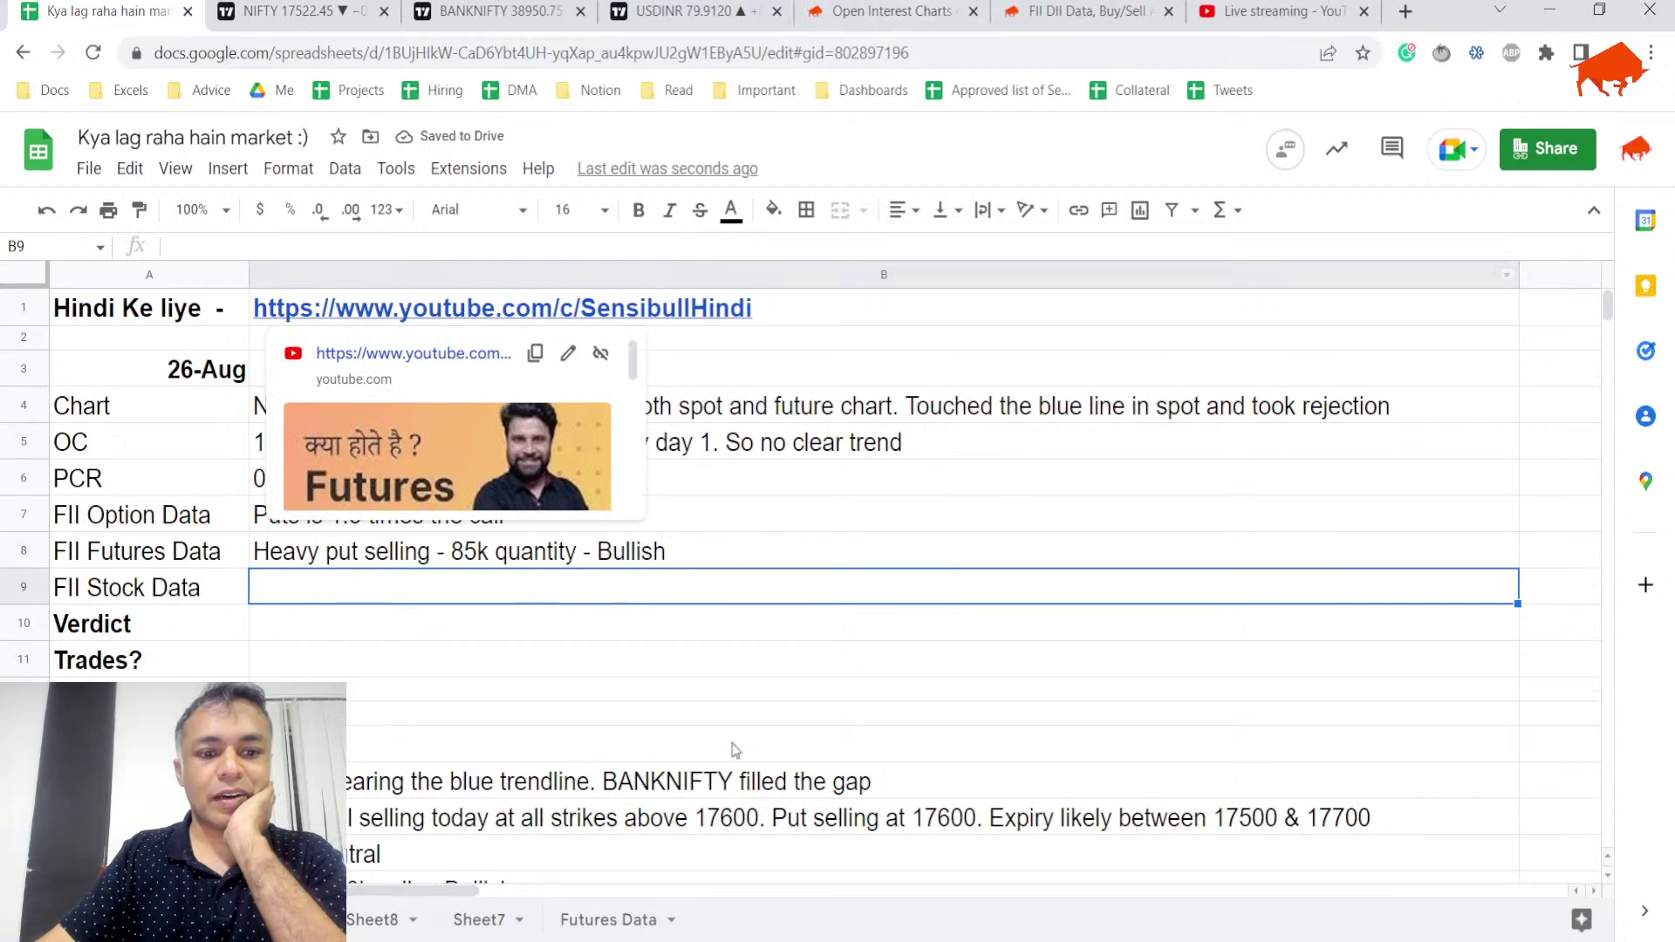
- Clear B8 and append the heavy put selling note to the FII Option Data note in B7
left_click(515, 566)
double_click(515, 566)
key("ctrl+a")
key("BackSpace")
key("Return")
key("Up")
key("Up")
key("Return")
type(". Heavy put selling - 85k quantity - Bullish")
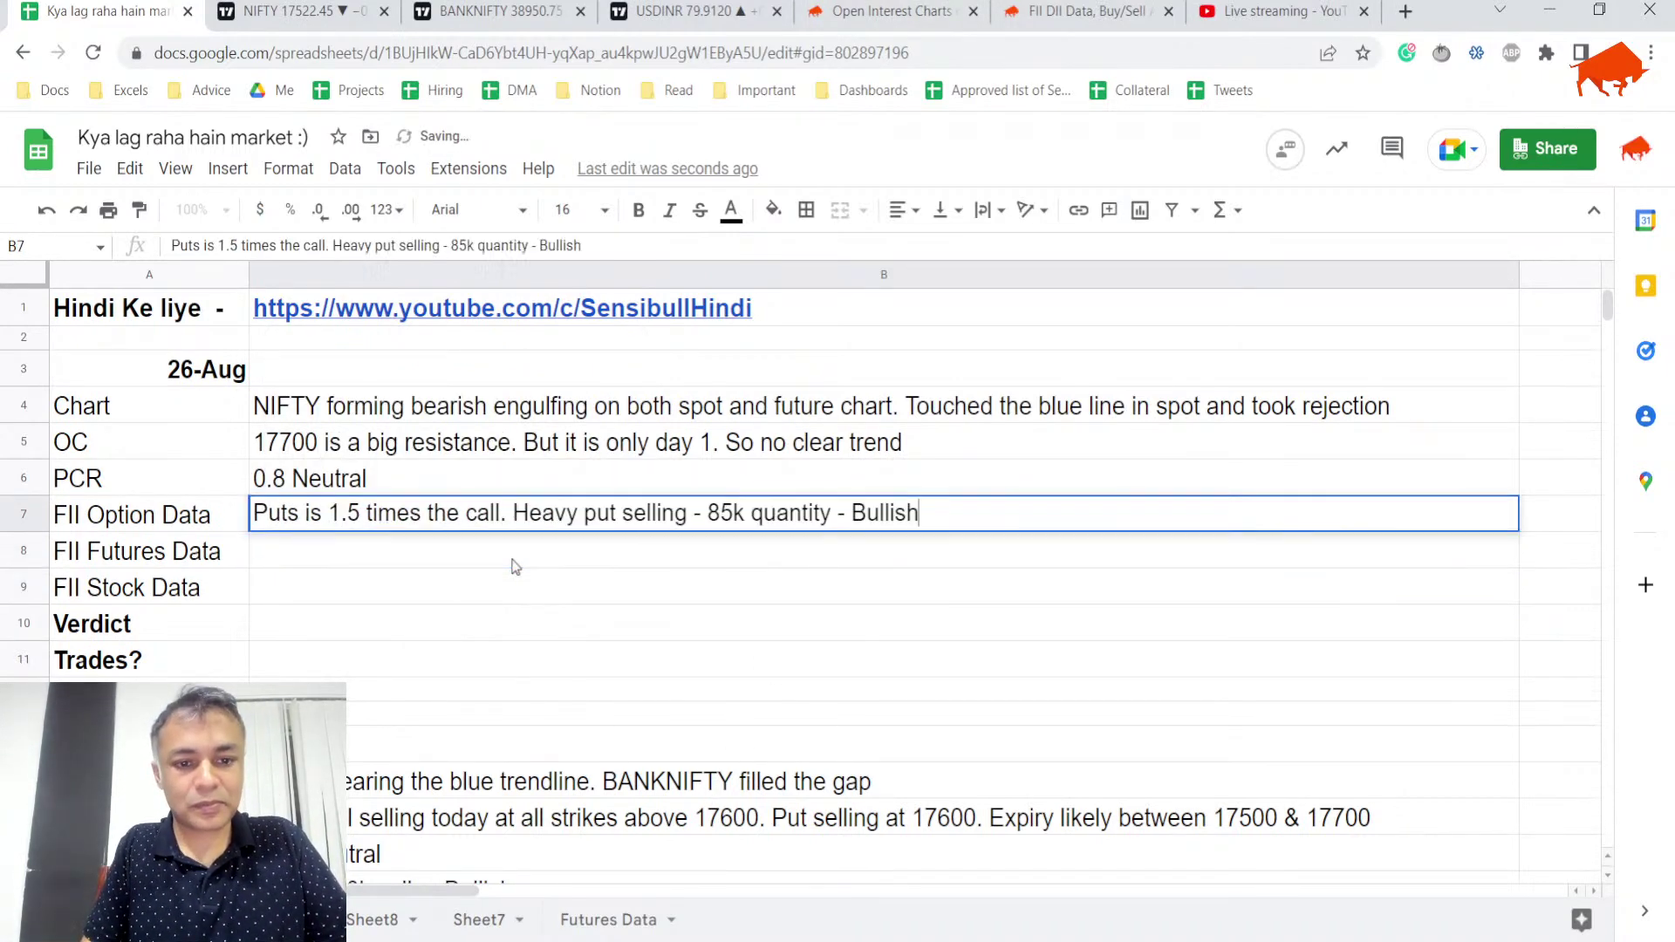
key("Return")
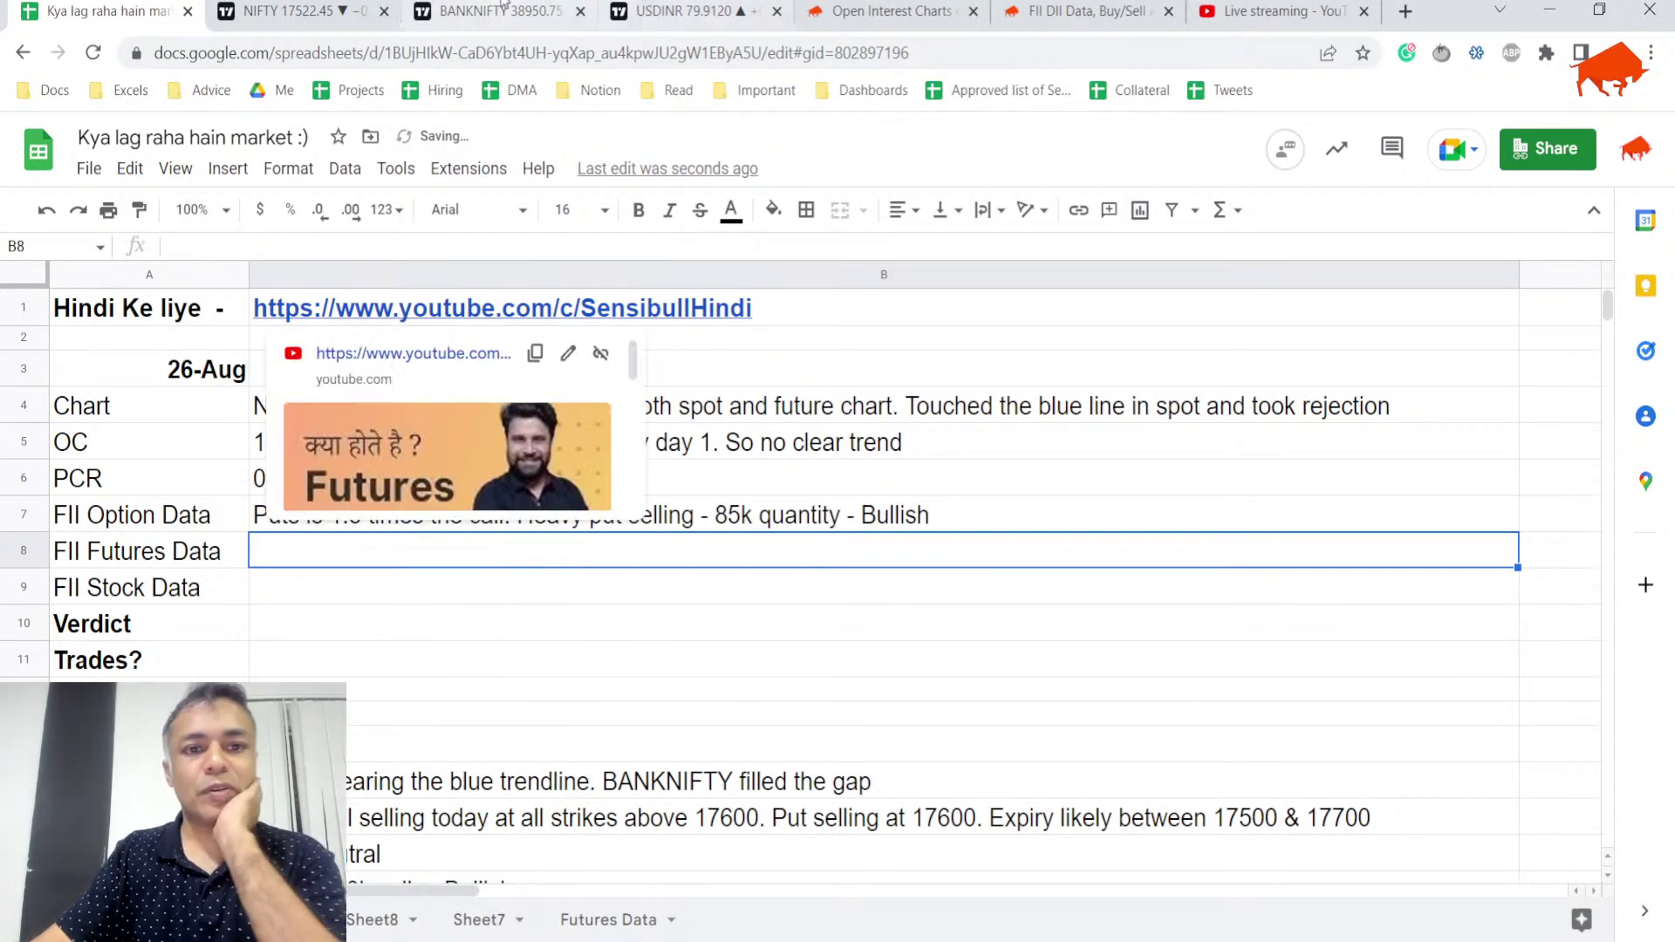
- Recheck the Sensibull open interest and FII DII data pages
left_click(881, 12)
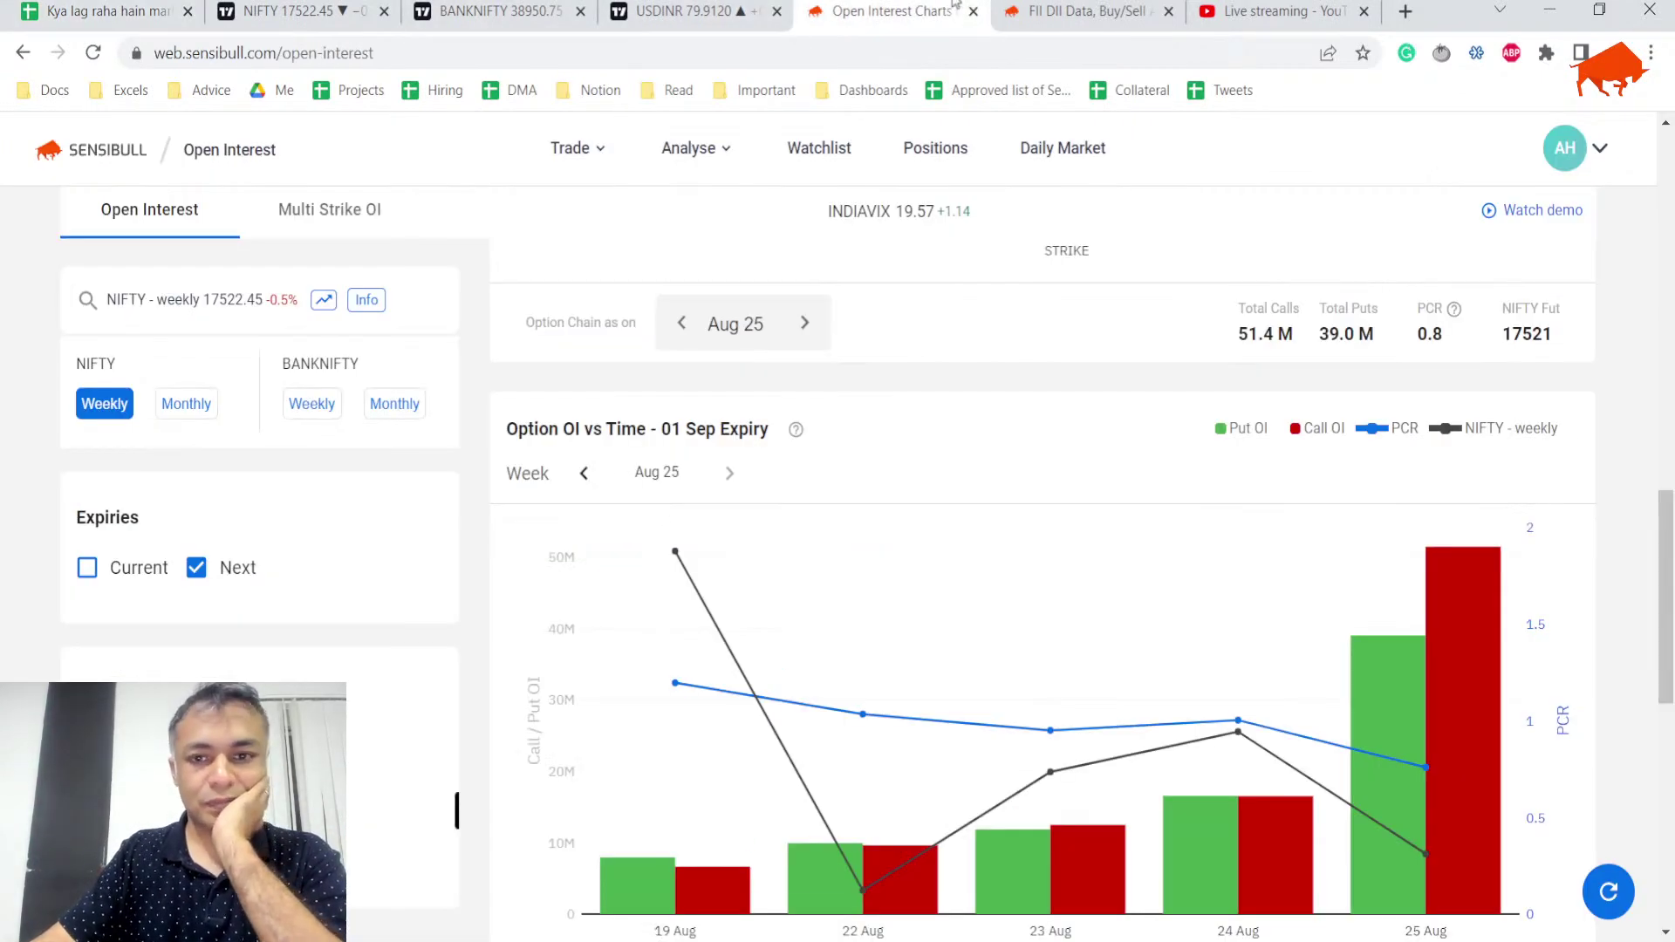
left_click(1039, 13)
scroll(794, 488, "down", 7)
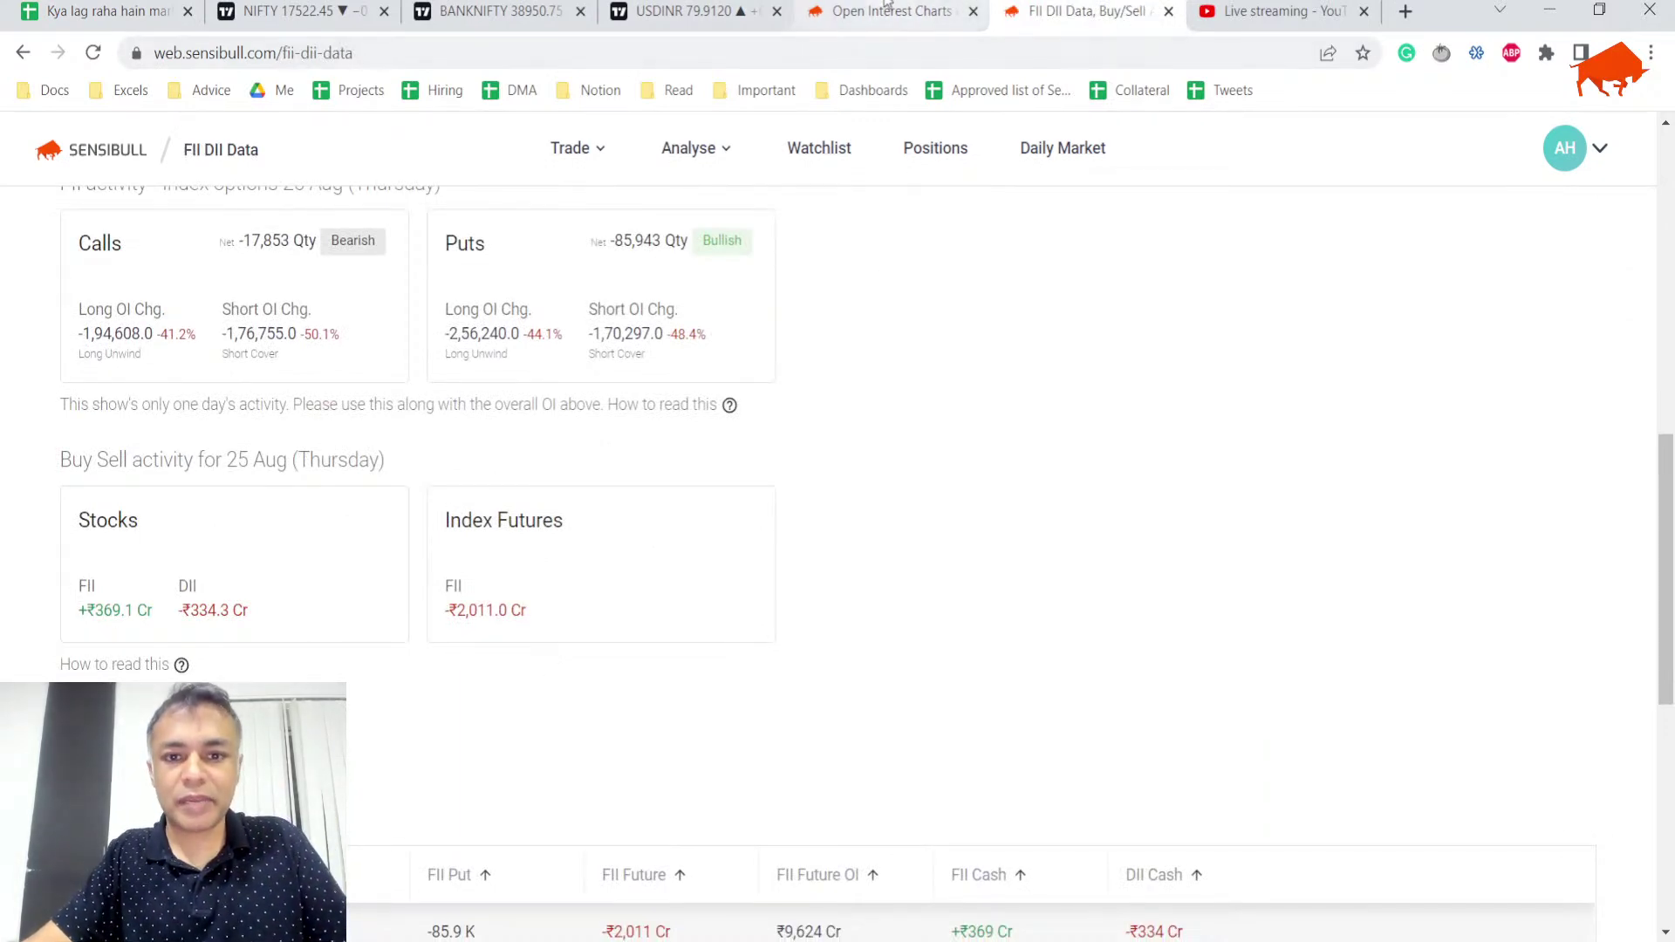
left_click(131, 11)
- Fill the FII Futures Data row with '2000 Cr fut sold'
key("Up")
key("ctrl+c")
key("Down")
key("ctrl+v")
type("2000")
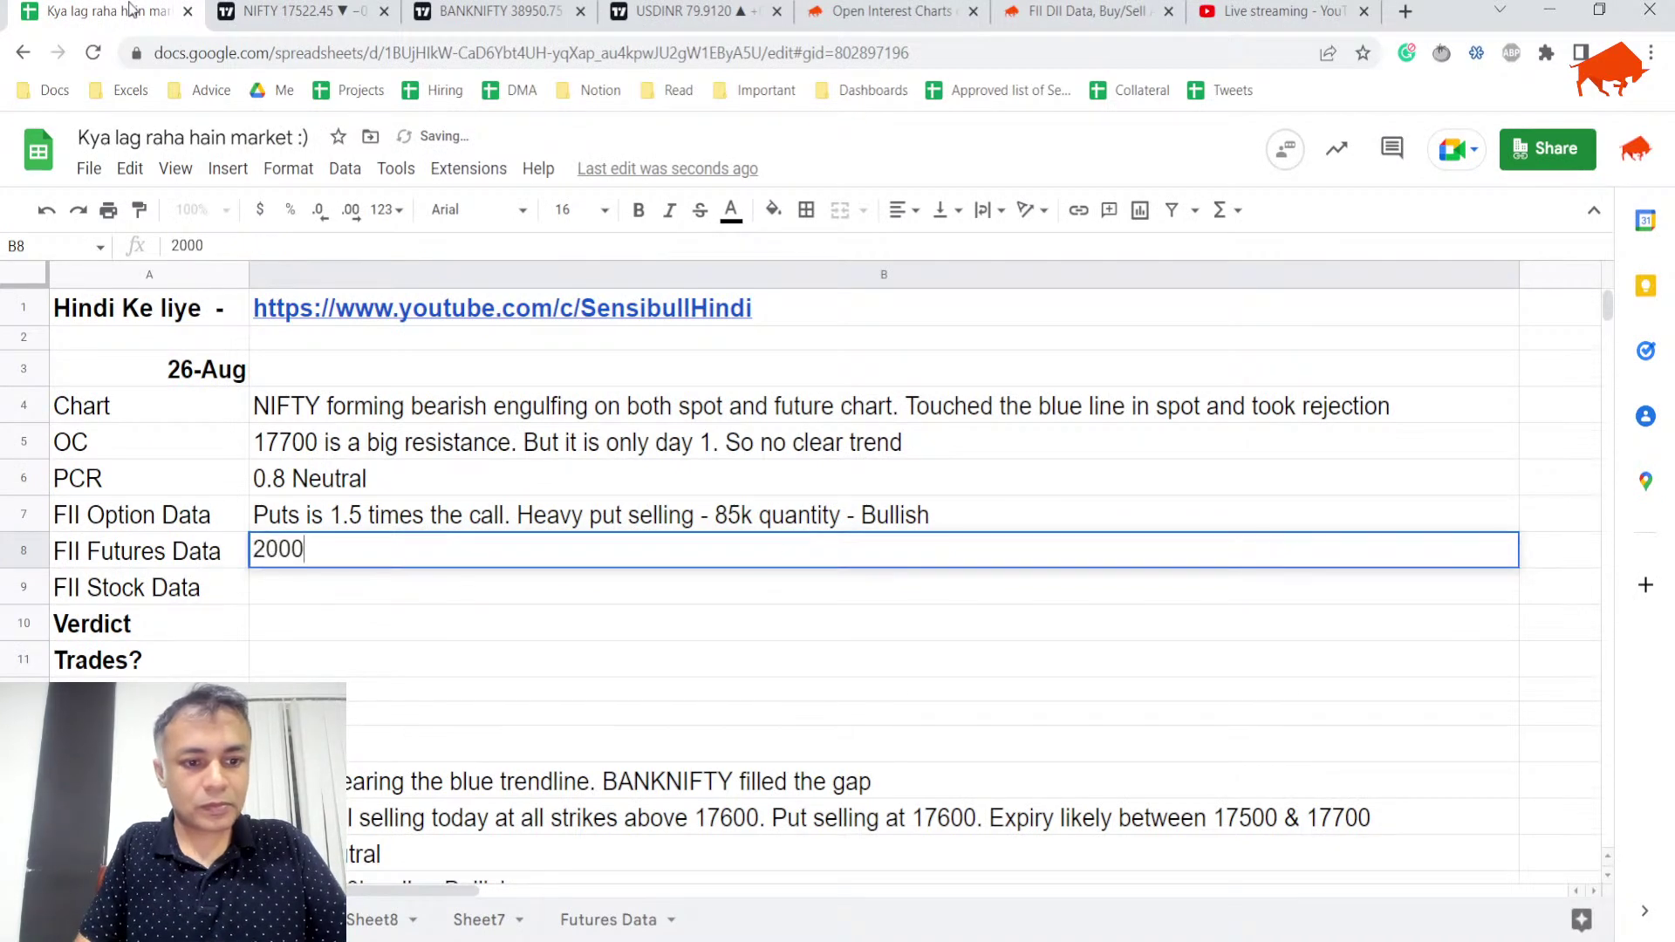
type(" Cr ")
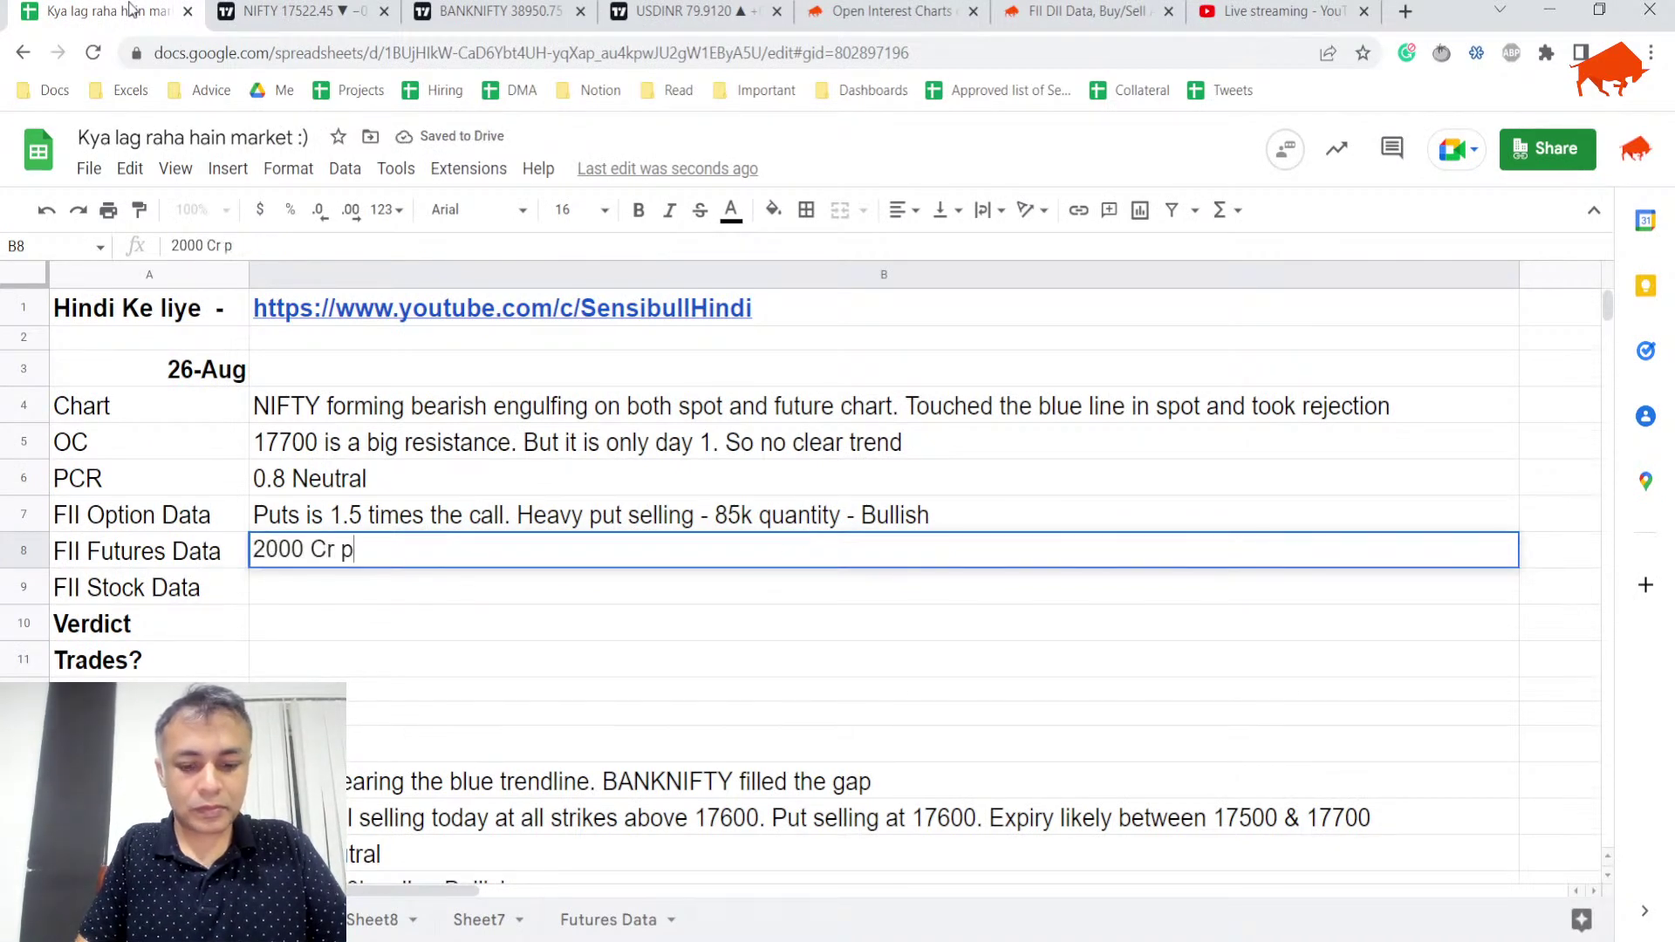
type("fut sold")
key("Return")
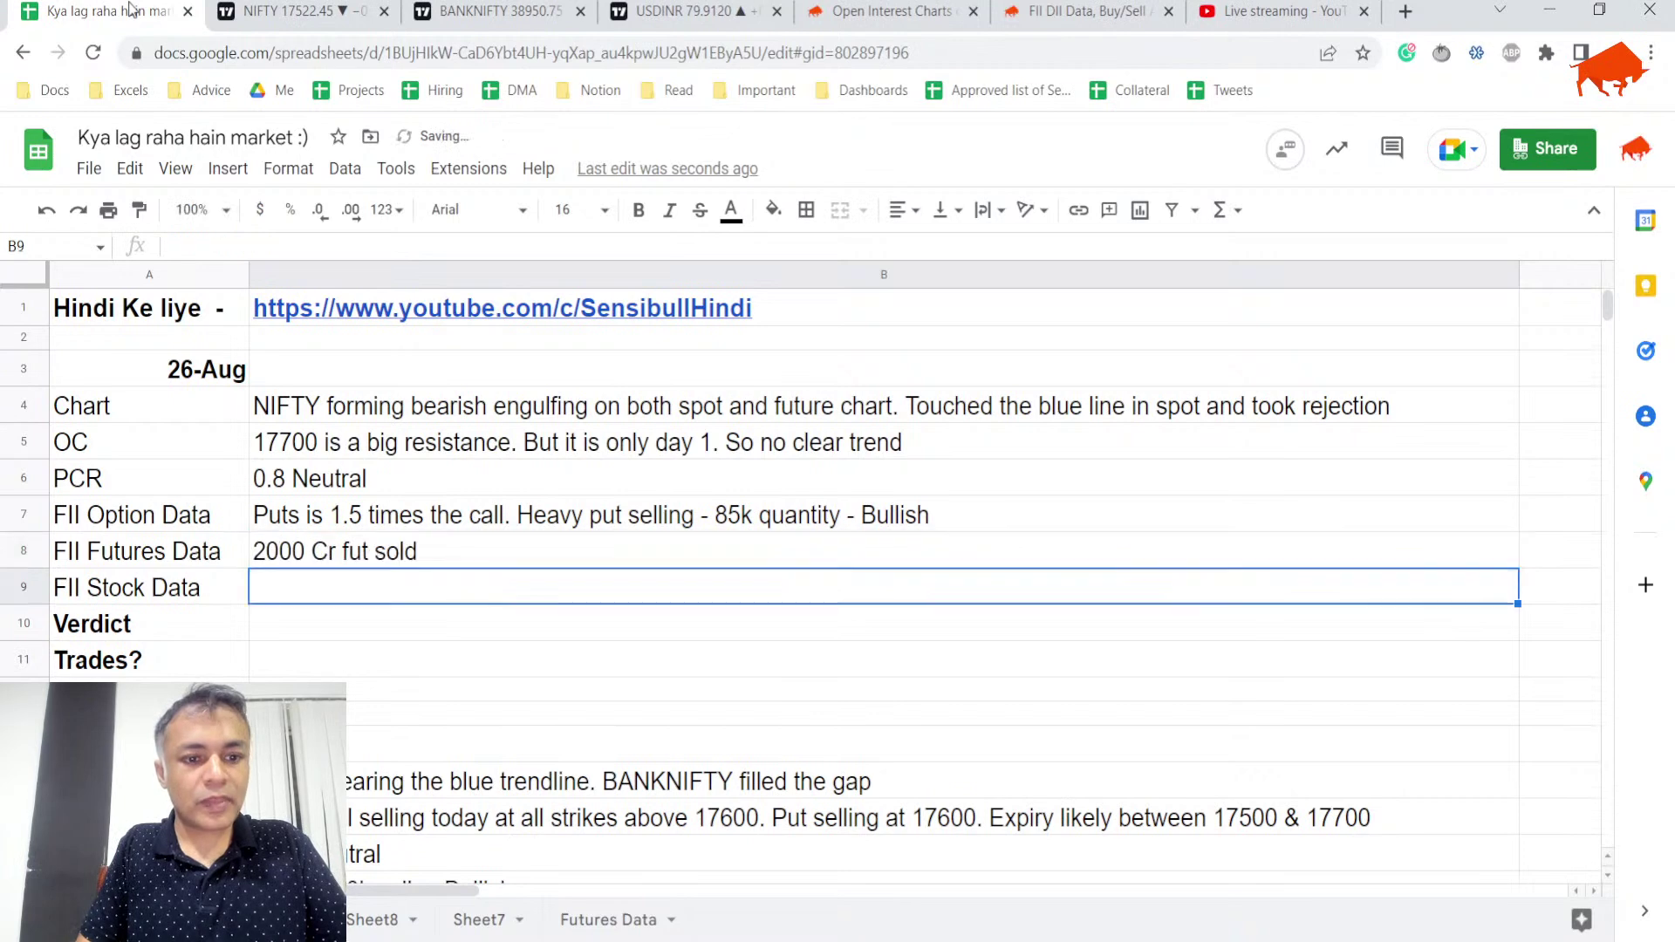
- Enter the FII Stock Data note '300 Cr buy', replacing 'Mild bullish' with 'Neutral'
type("300 Cre")
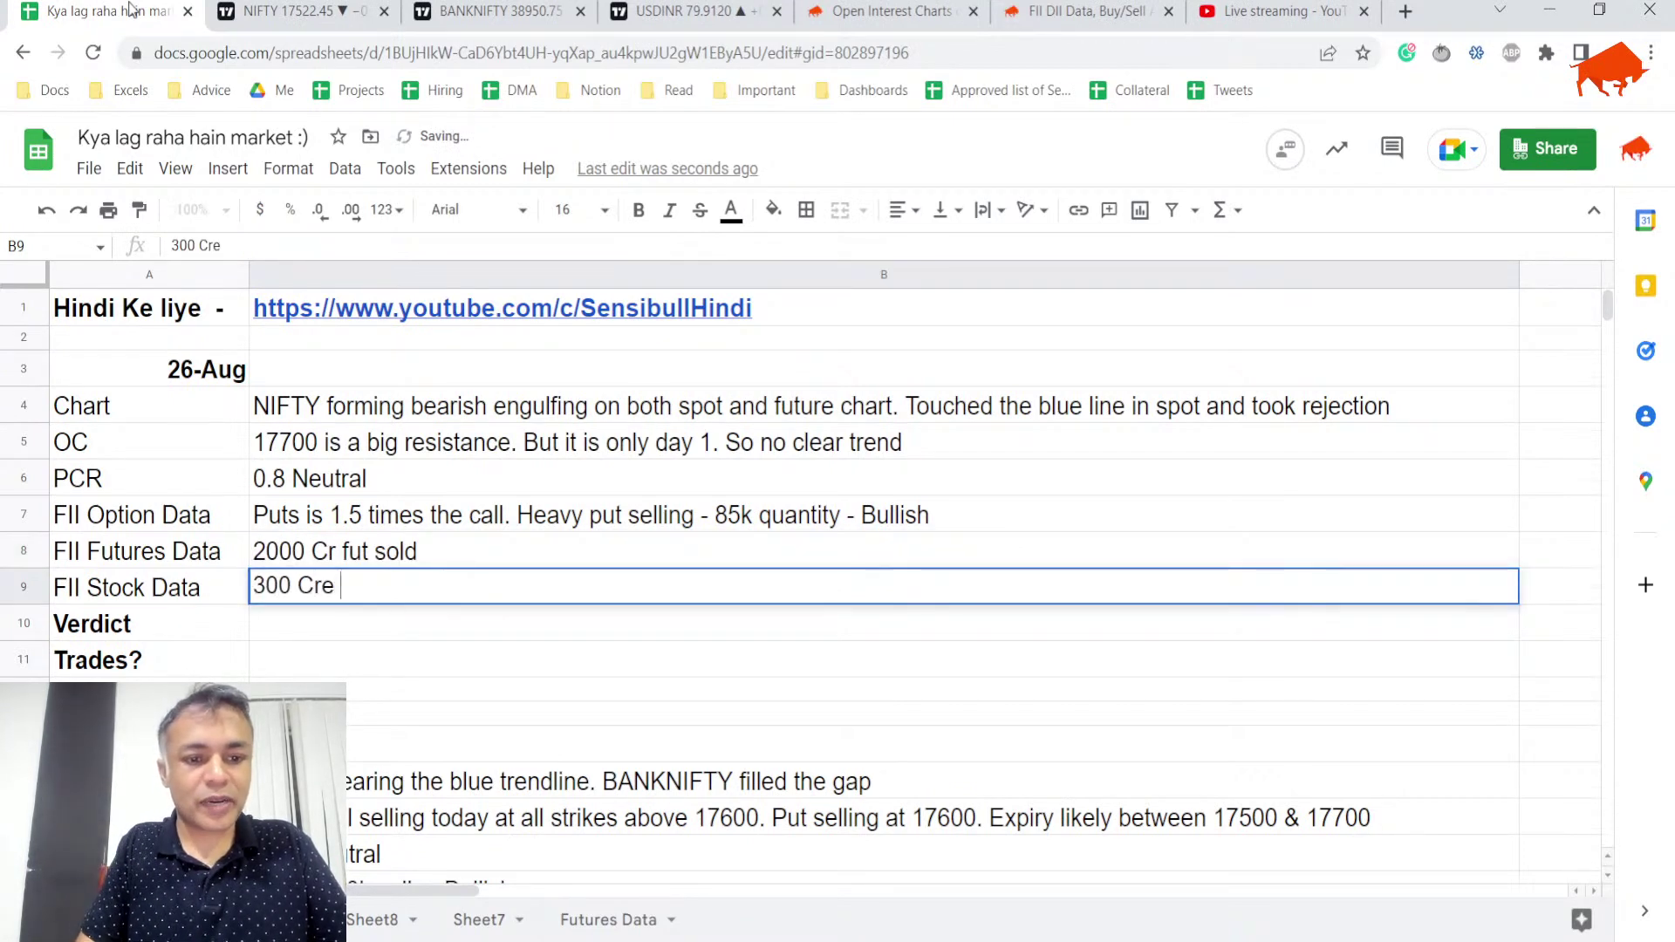
type("uy - Mild bullis")
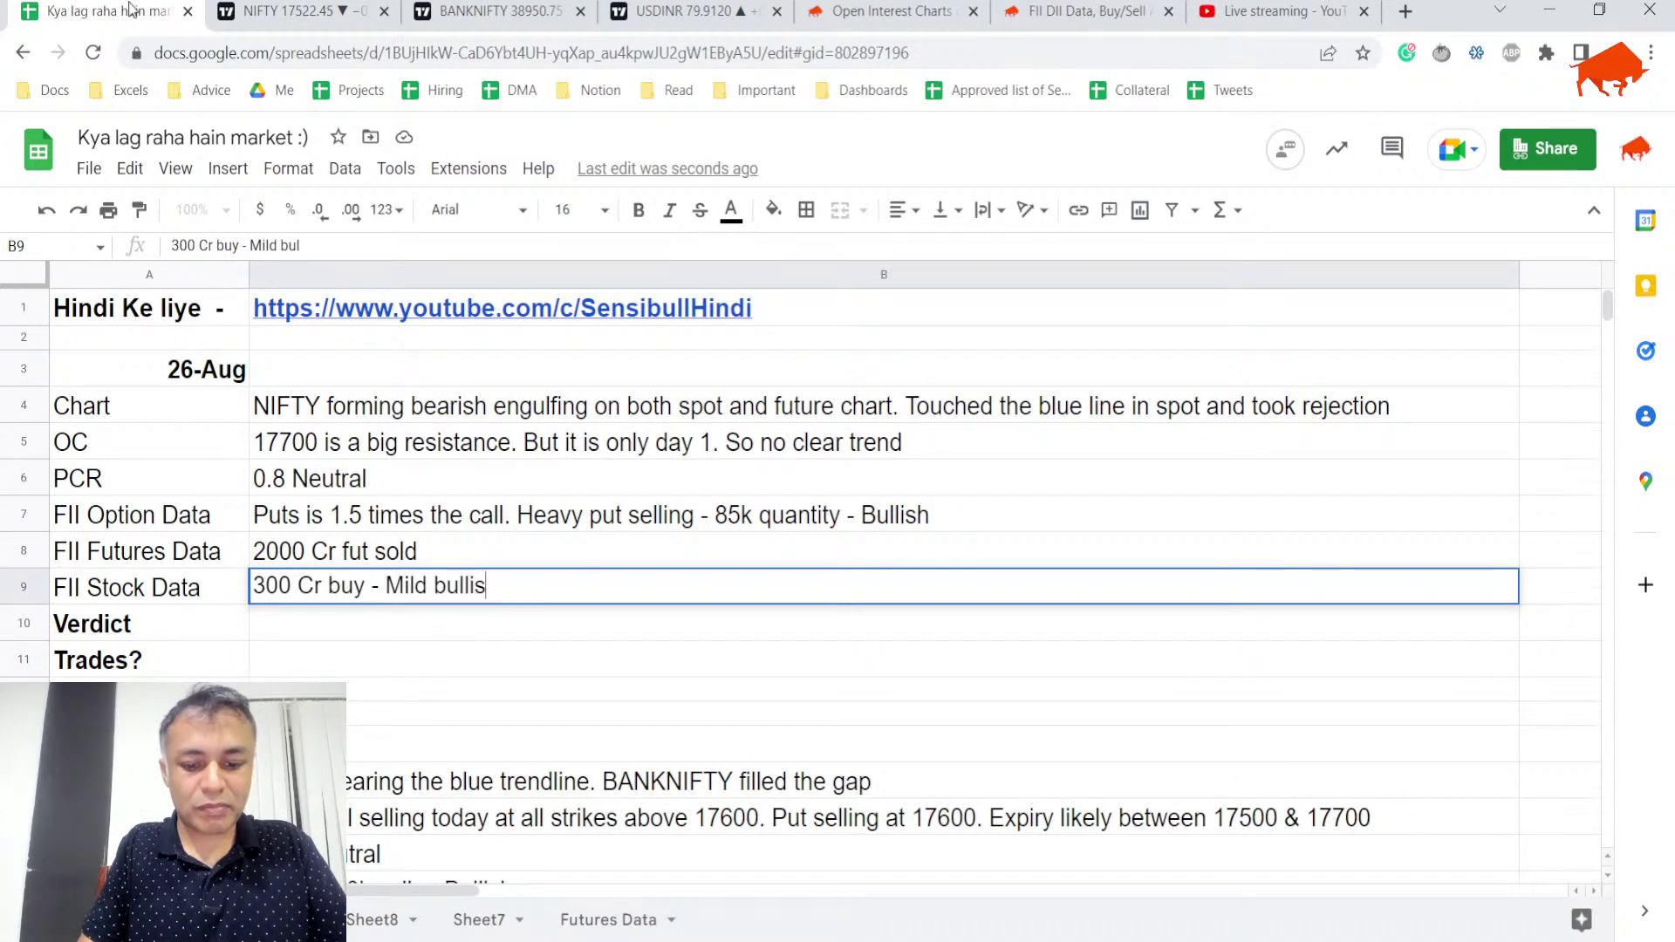
type("h")
key("Return")
key("Up")
key("Up")
key("Return")
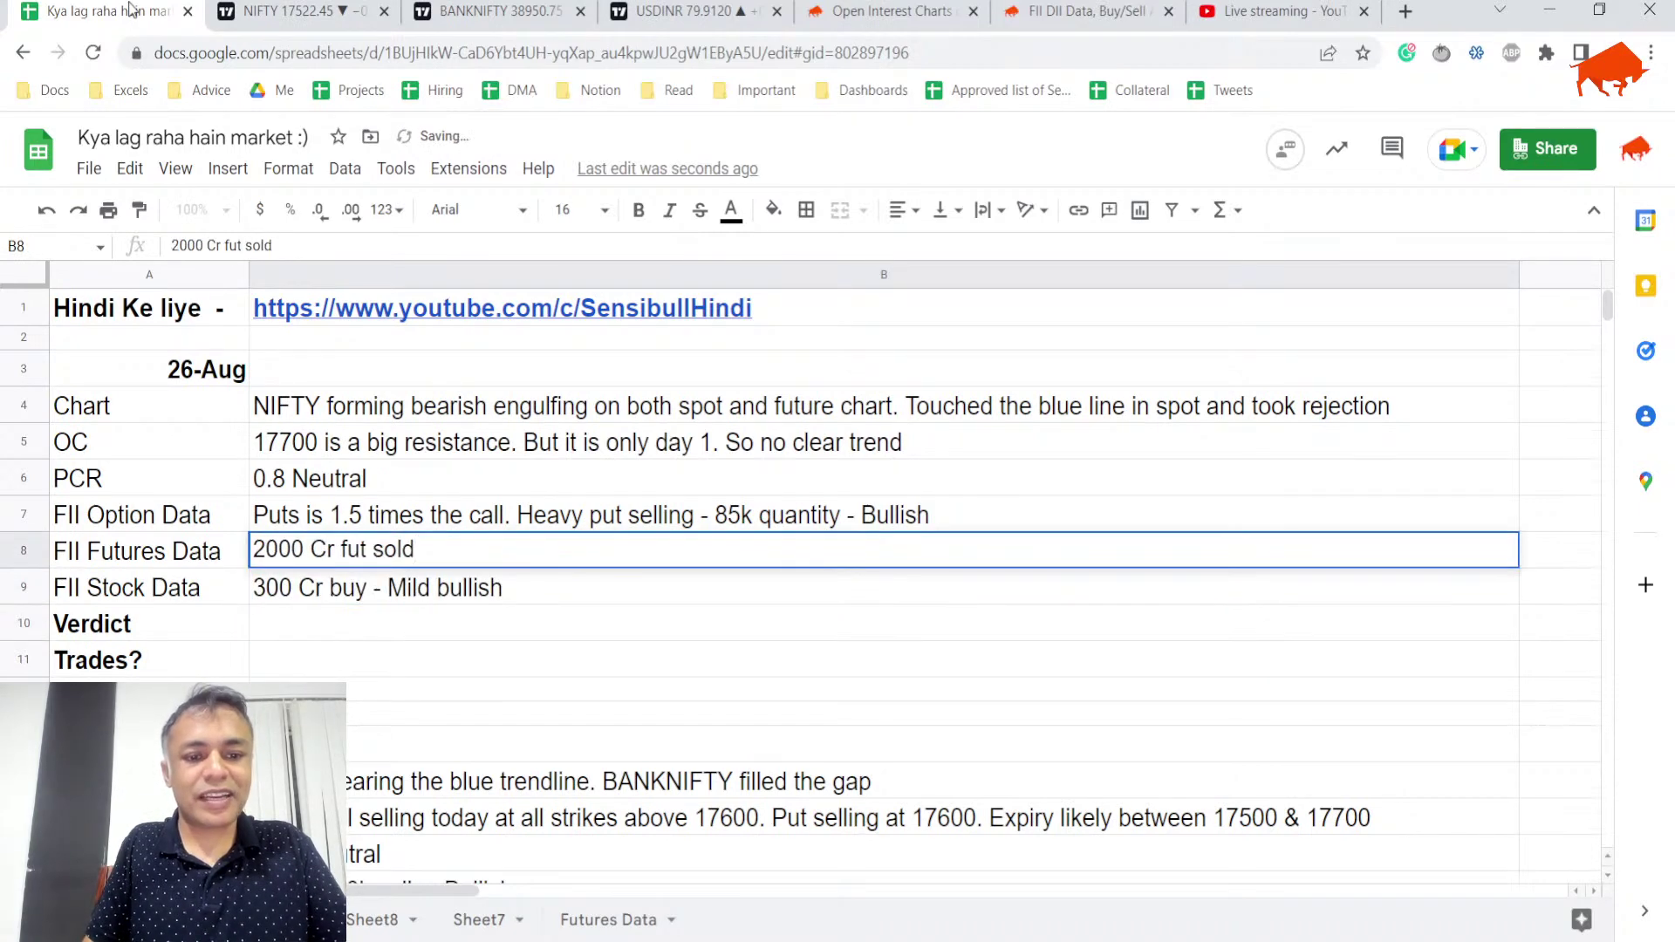
key("Return")
key("Return")
key("ctrl+shift+Left")
key("ctrl+shift+Left")
type("Neutral")
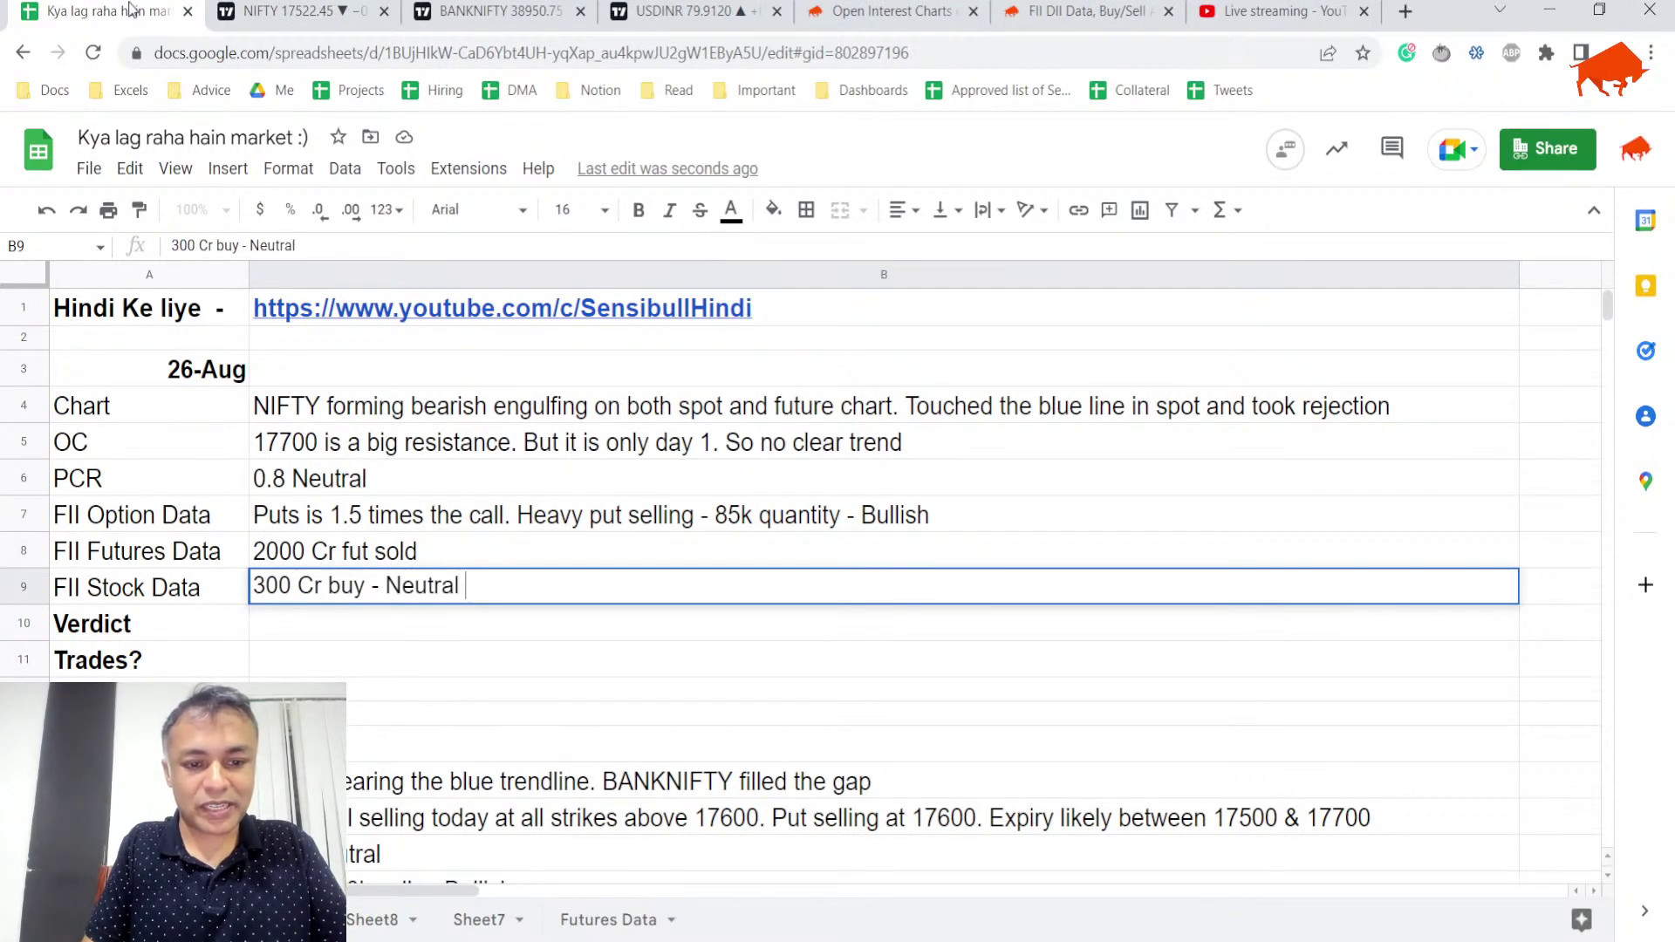
key("Return")
- Append 'Bearish' to the FII Futures Data note
key("Up")
key("Up")
key("Return")
type("Bearish")
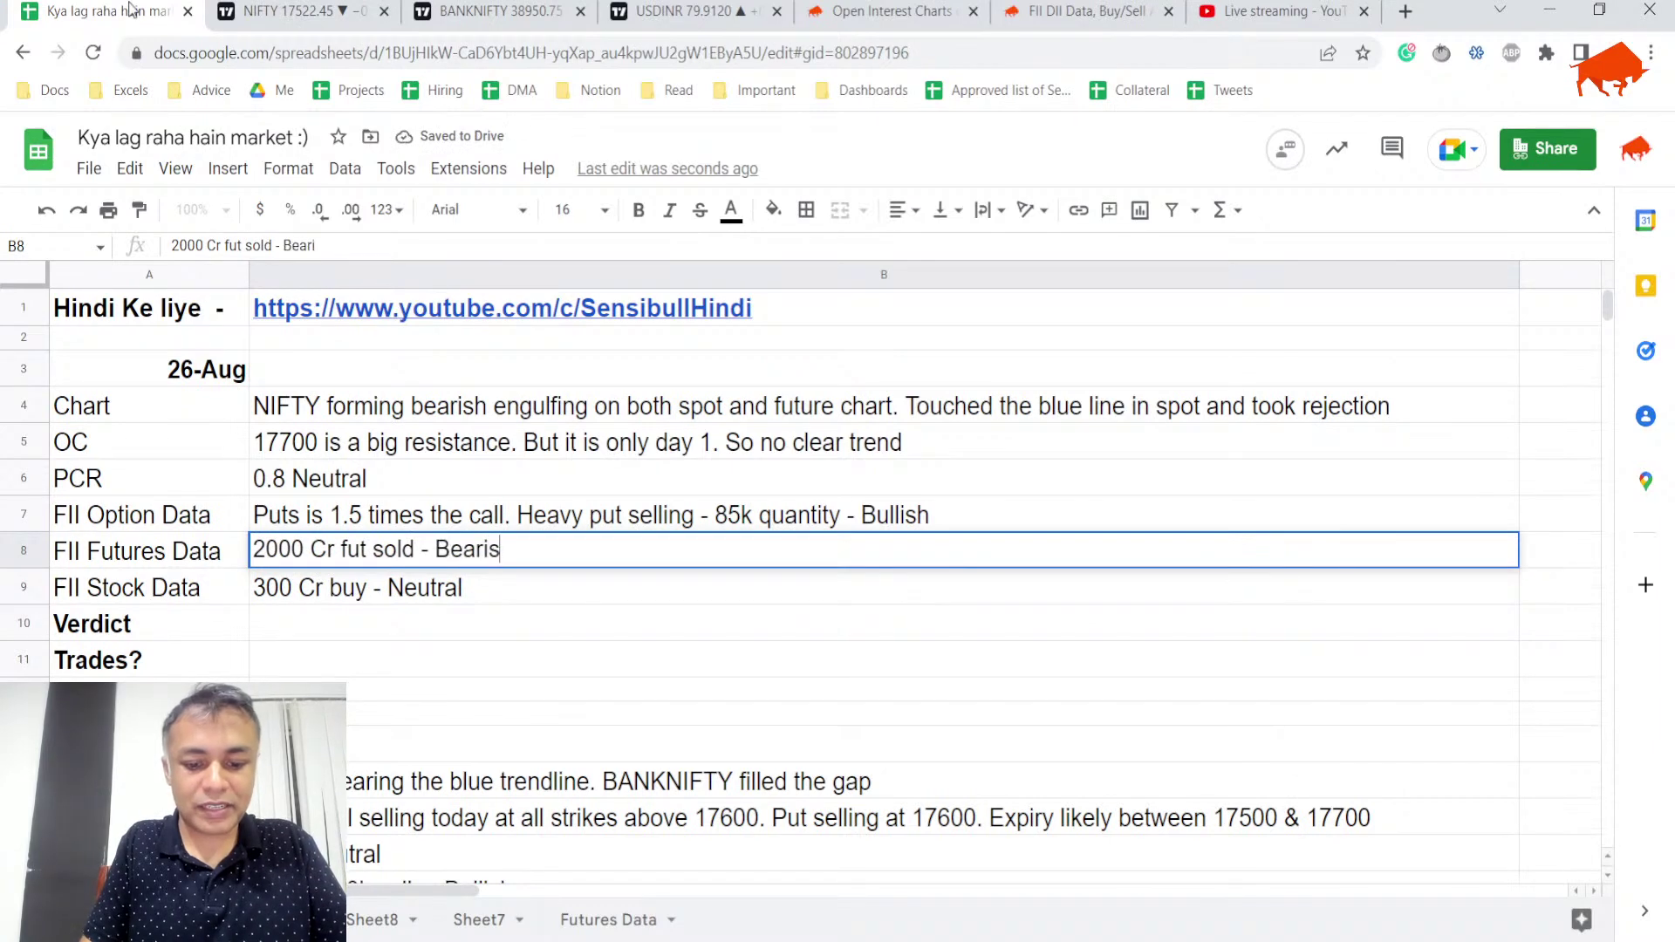
key("Return")
key("Down")
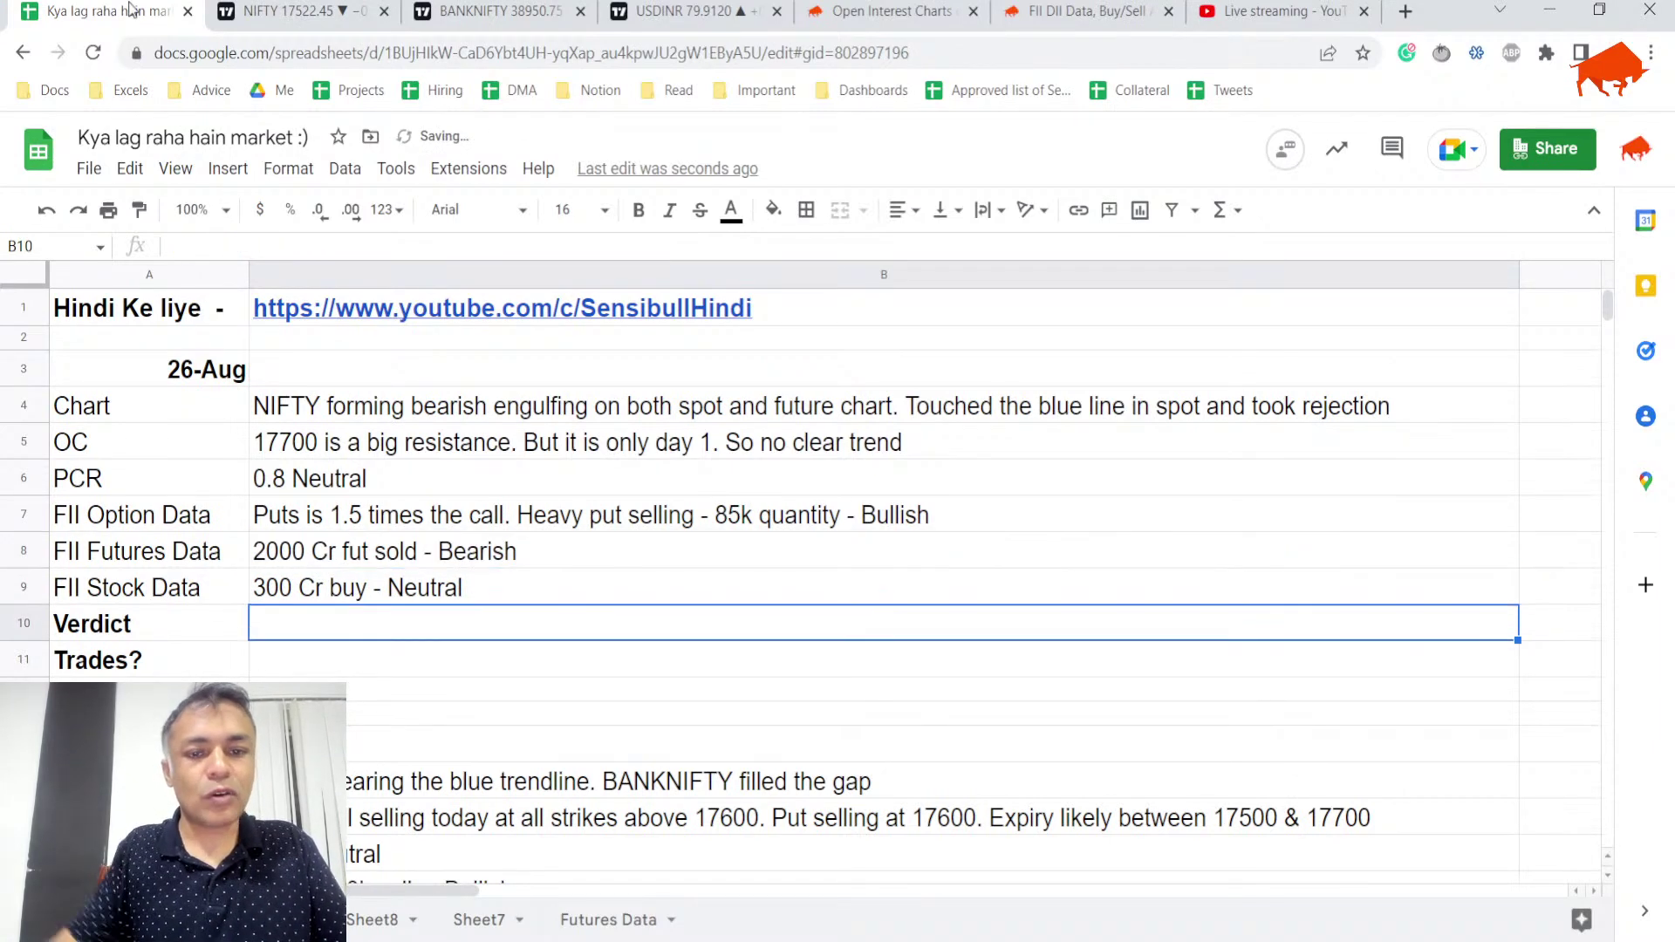
left_click(1086, 11)
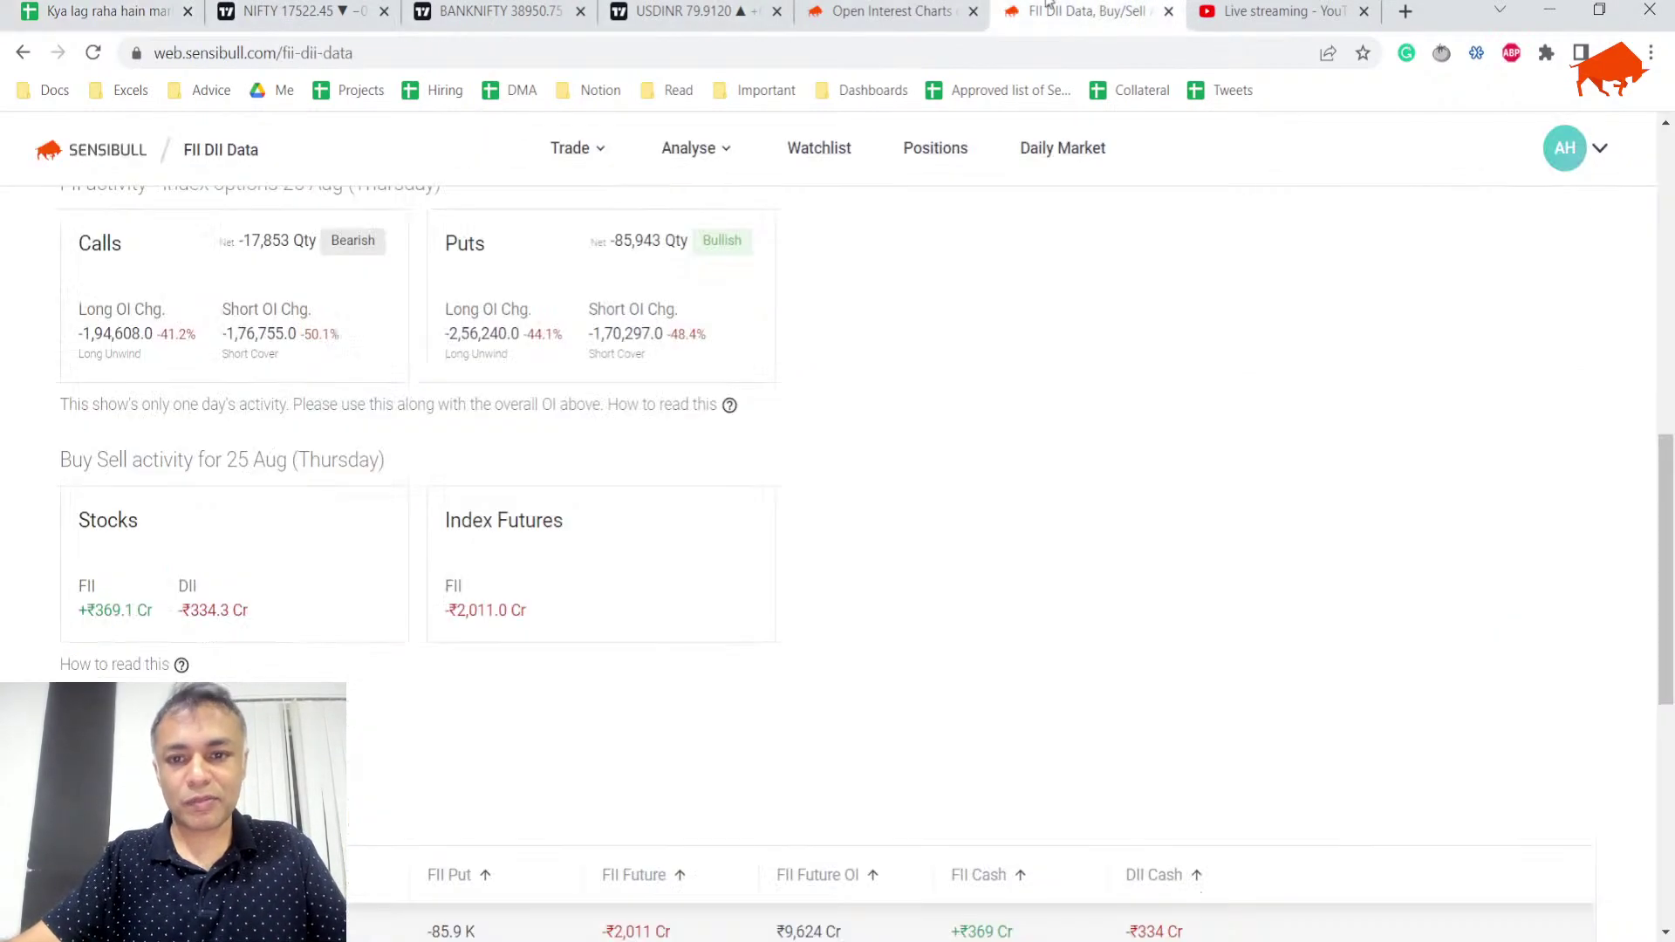
left_click(54, 9)
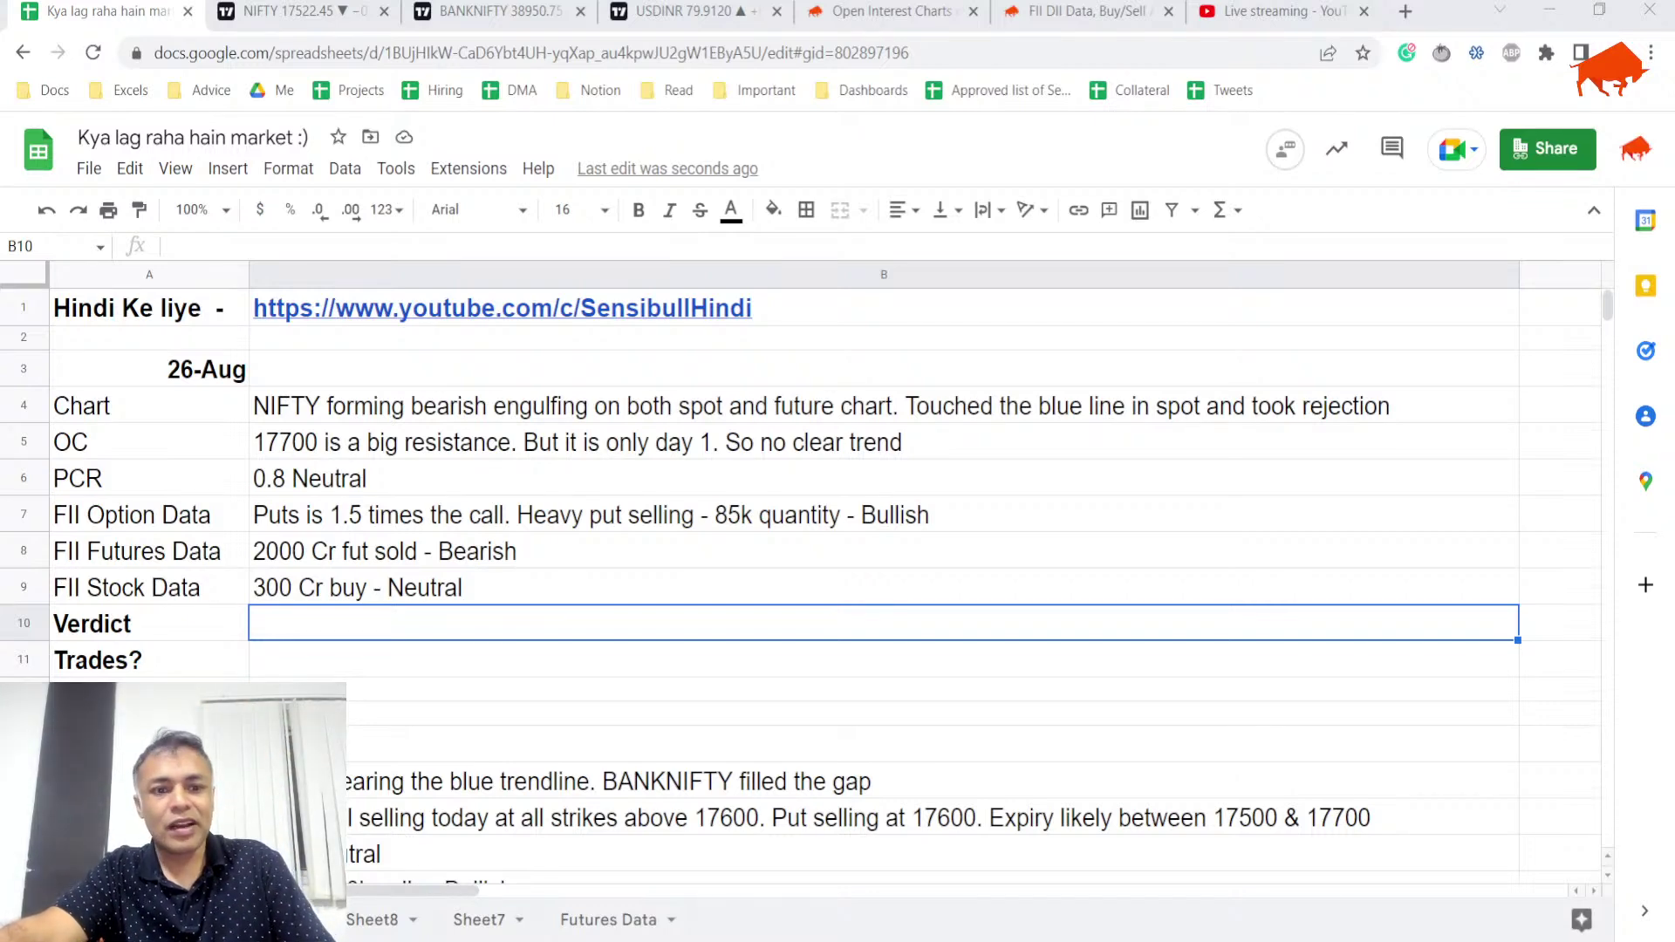
- Review the Chart, OC, PCR and FII option data notes in the table
left_click(397, 407)
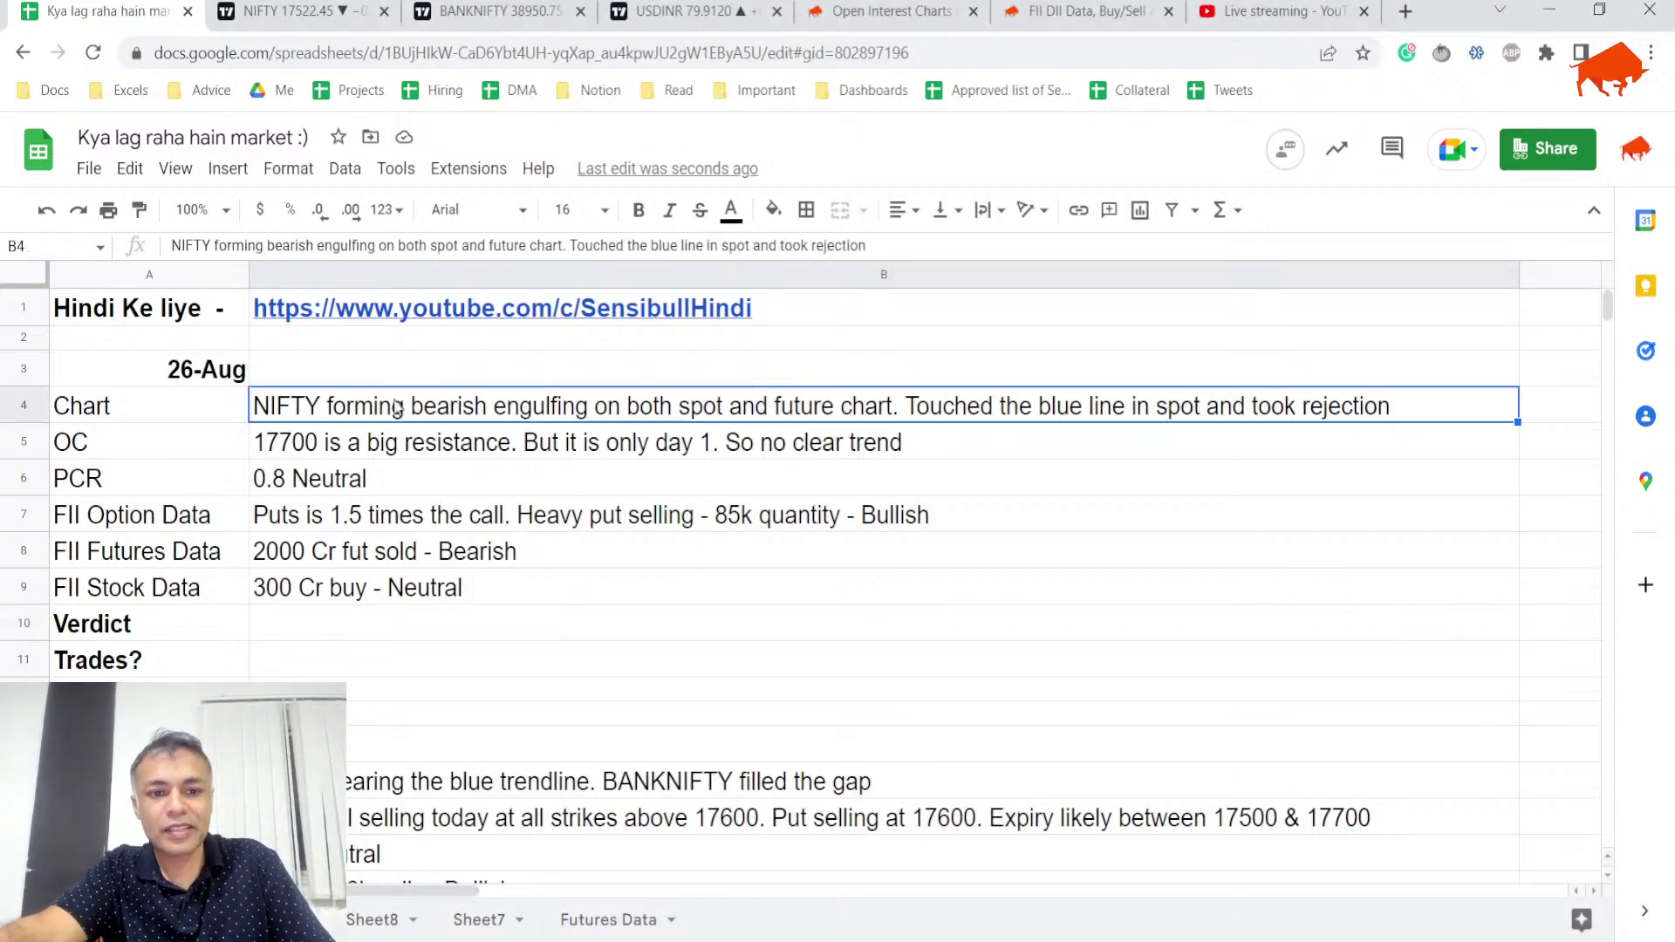
left_click(386, 440)
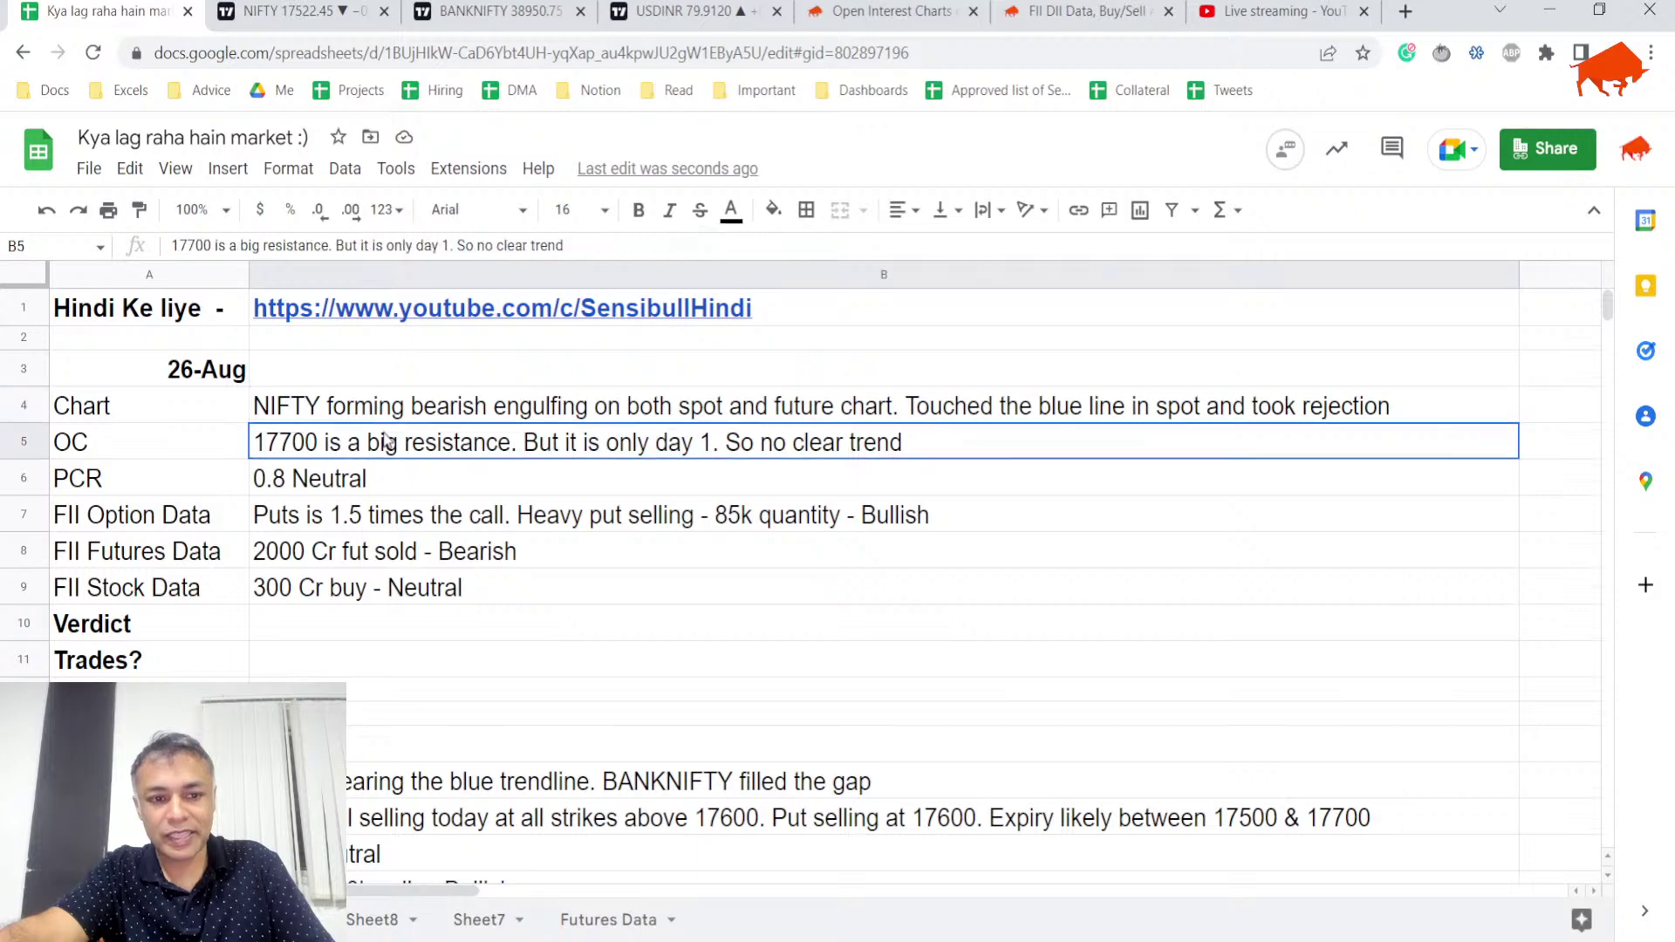
left_click(358, 475)
left_click(336, 523)
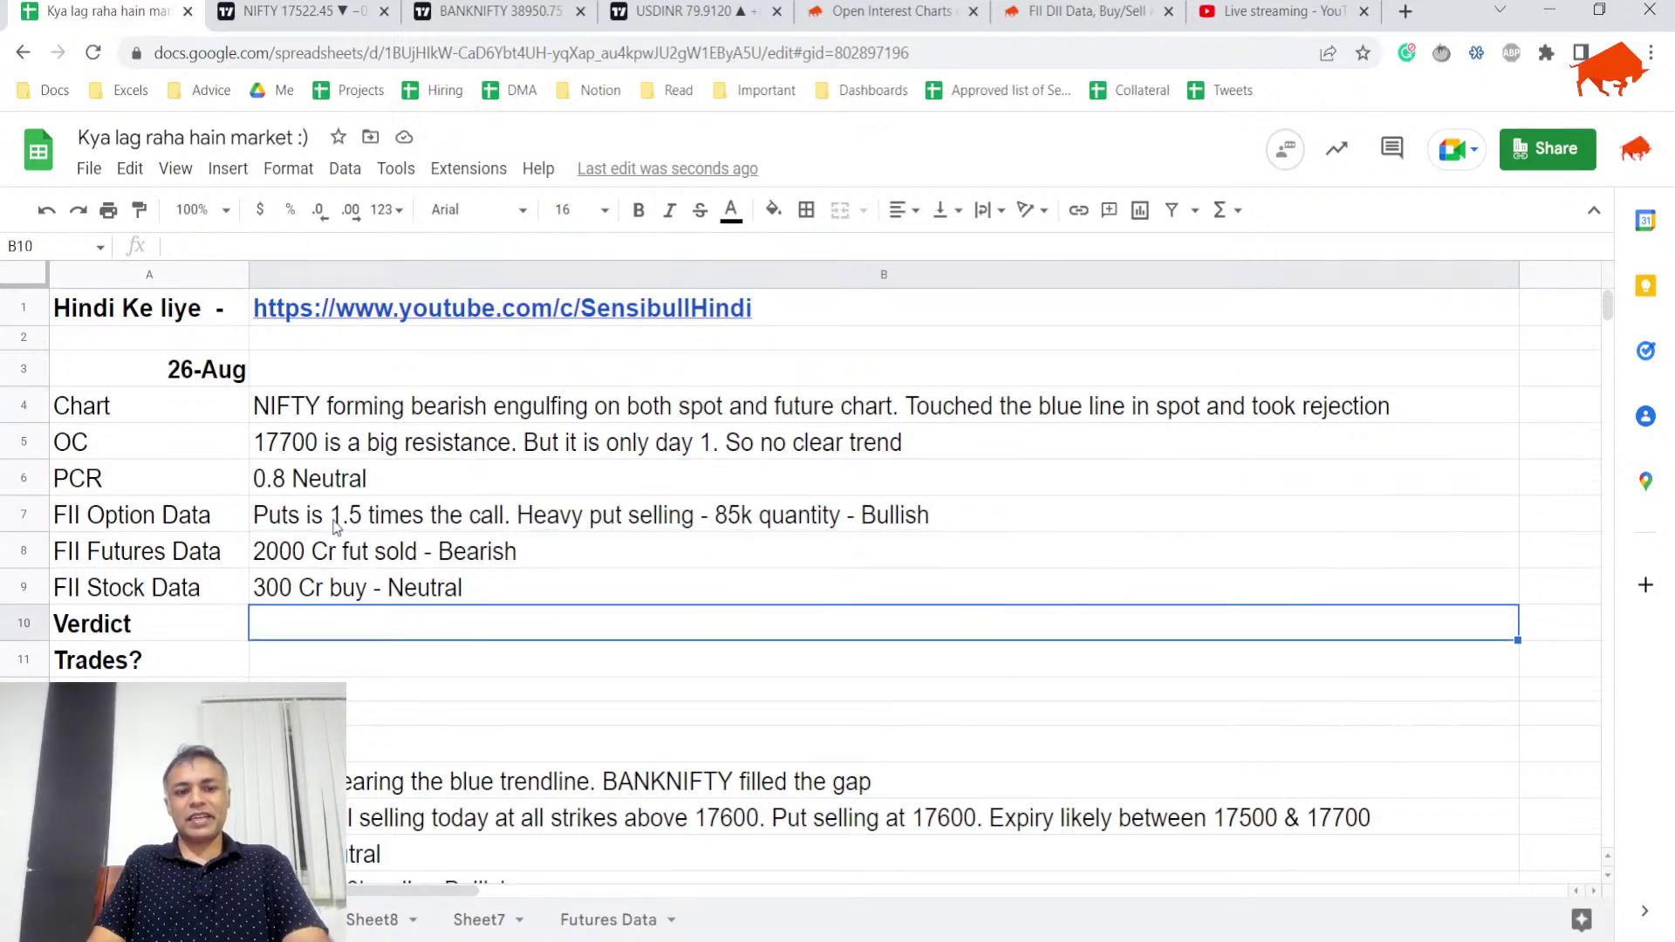
- Enter the Verdict: 17700 looks like resistance with an engulfing bearish reversal signal; shorting seems the way to go
type("Looks")
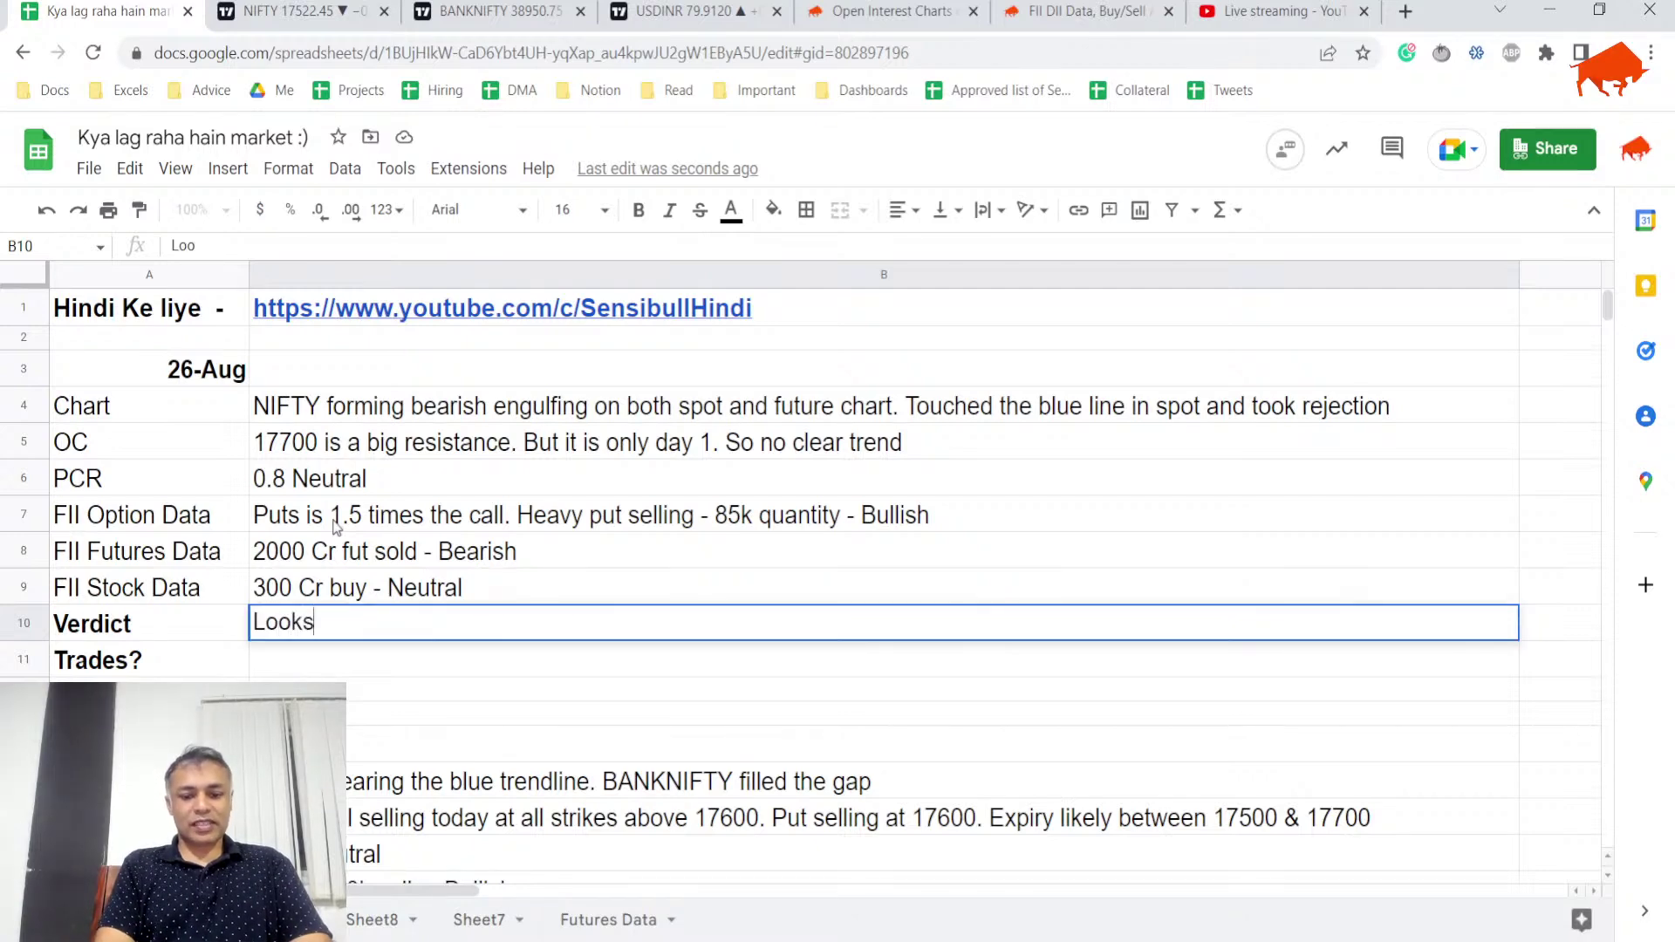
type(" like 17700 ")
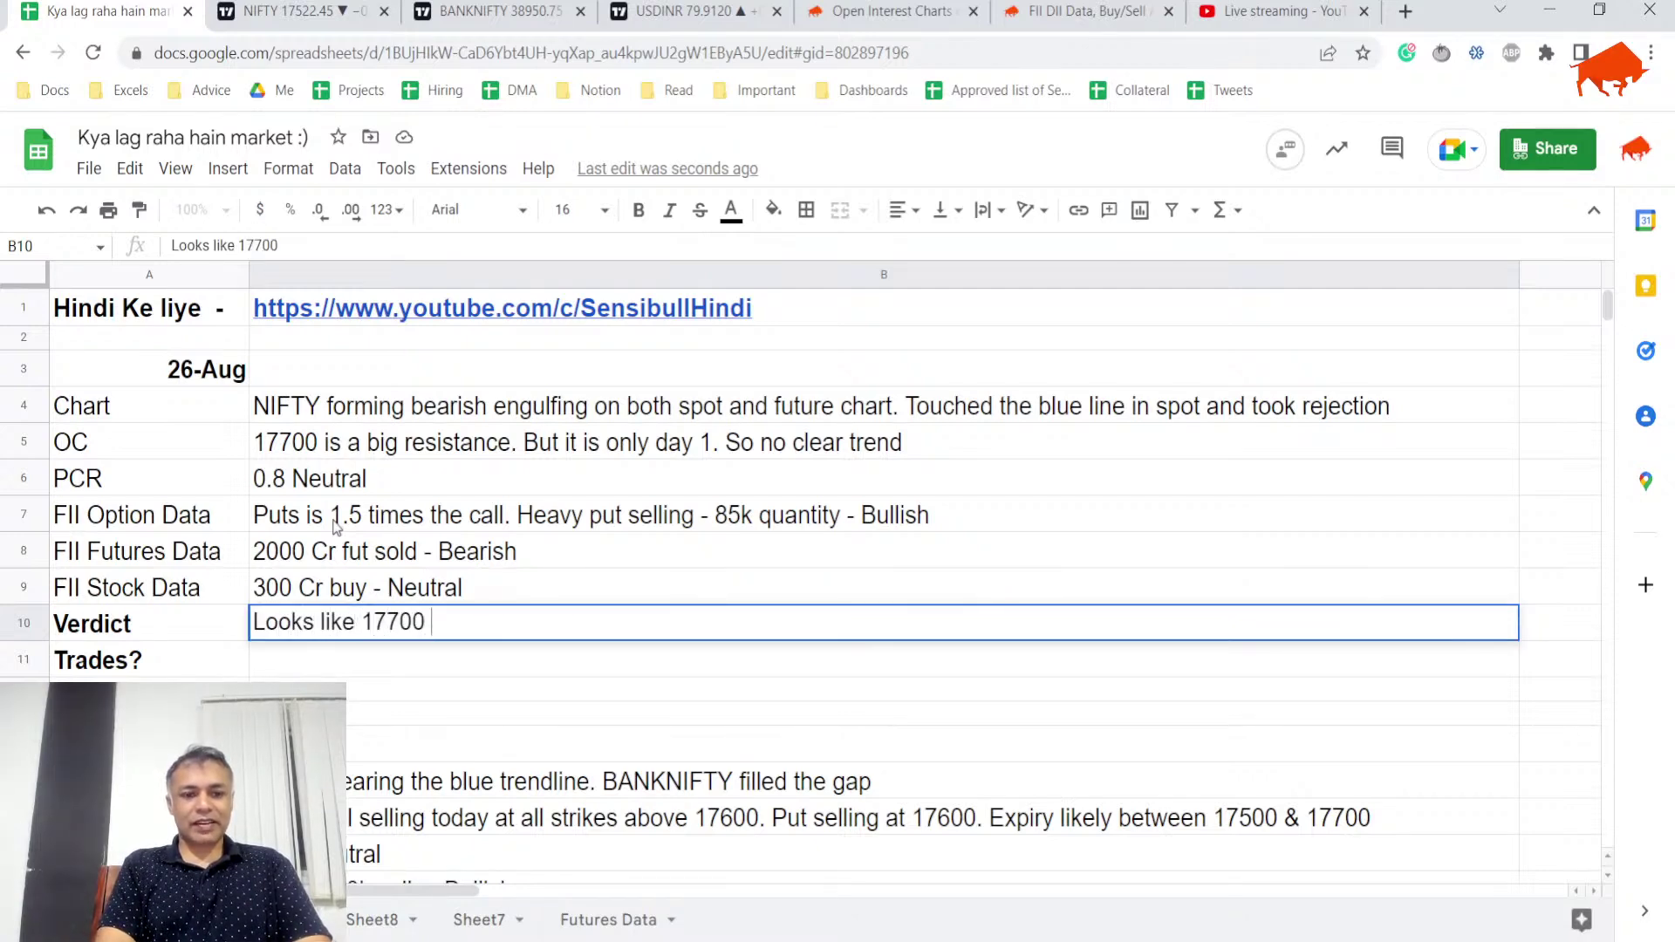
type("is a resiatnc")
key("BackSpace")
key("BackSpace")
key("BackSpace")
key("BackSpace")
type("stance, and ")
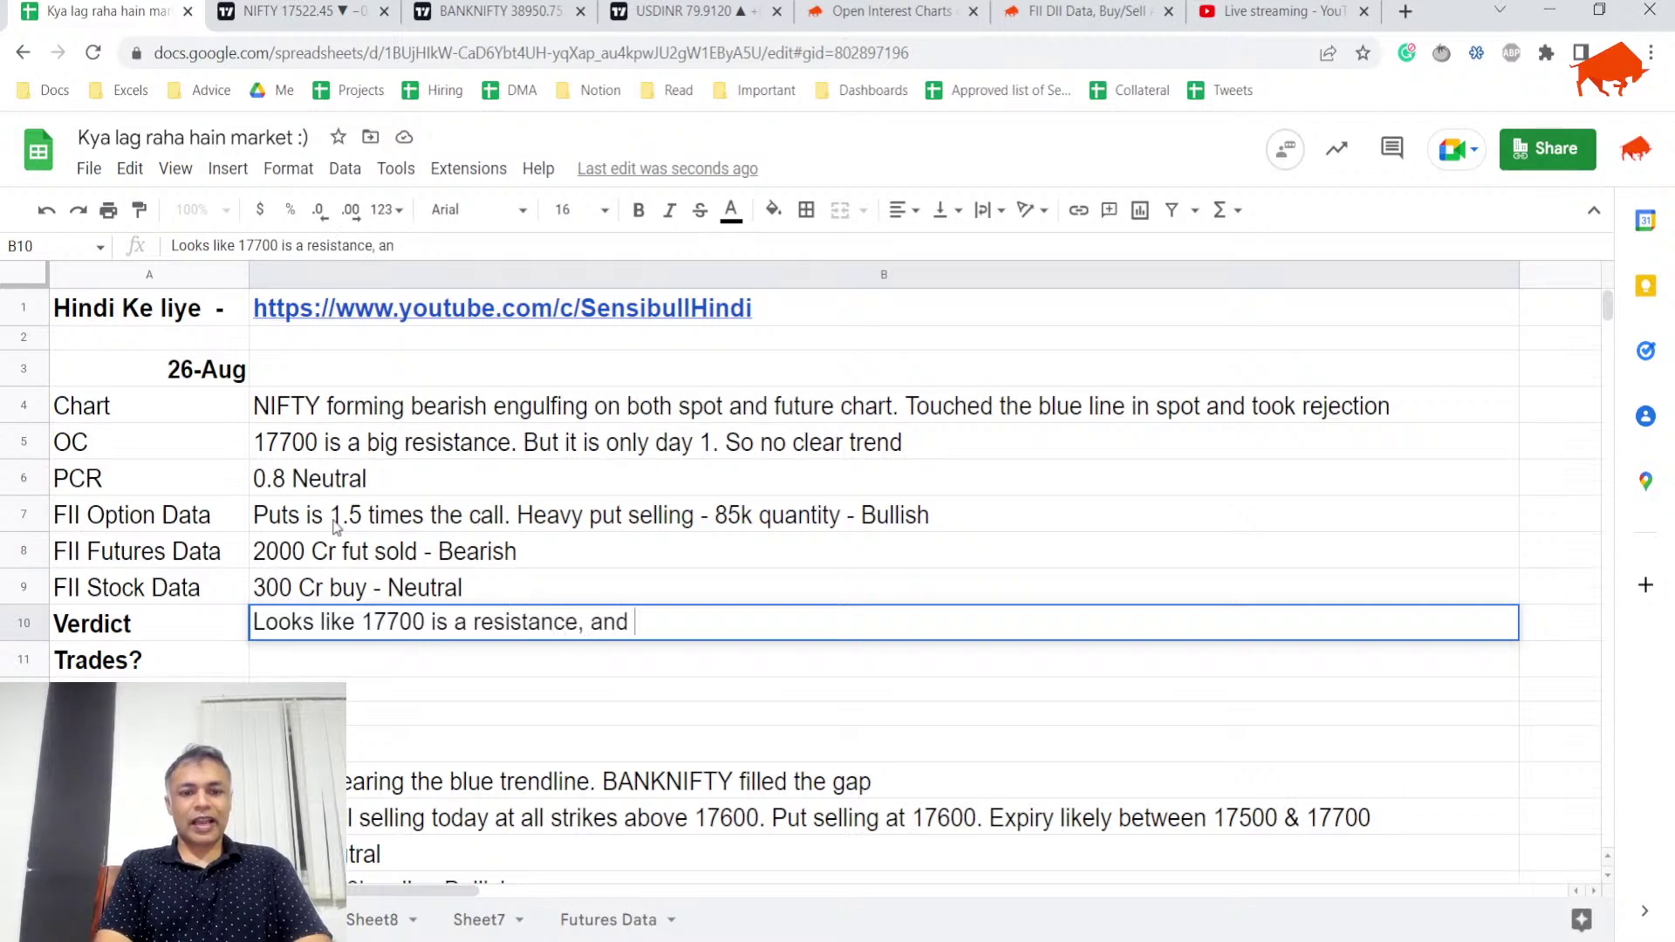
type("we have a ")
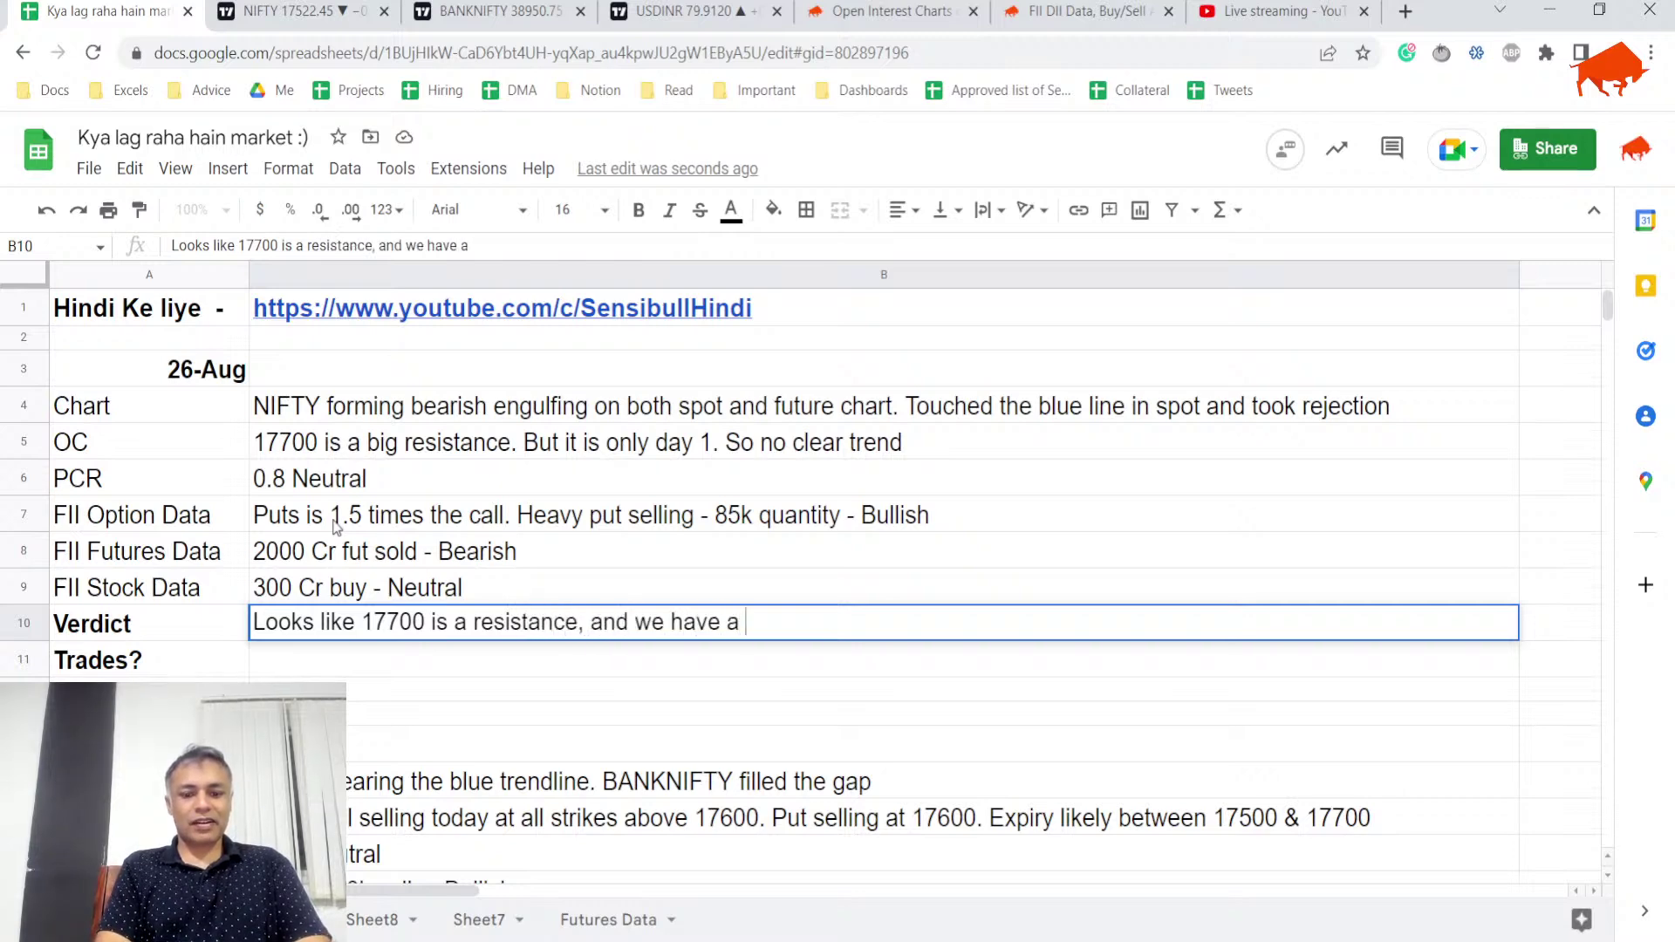
type("reversal signa")
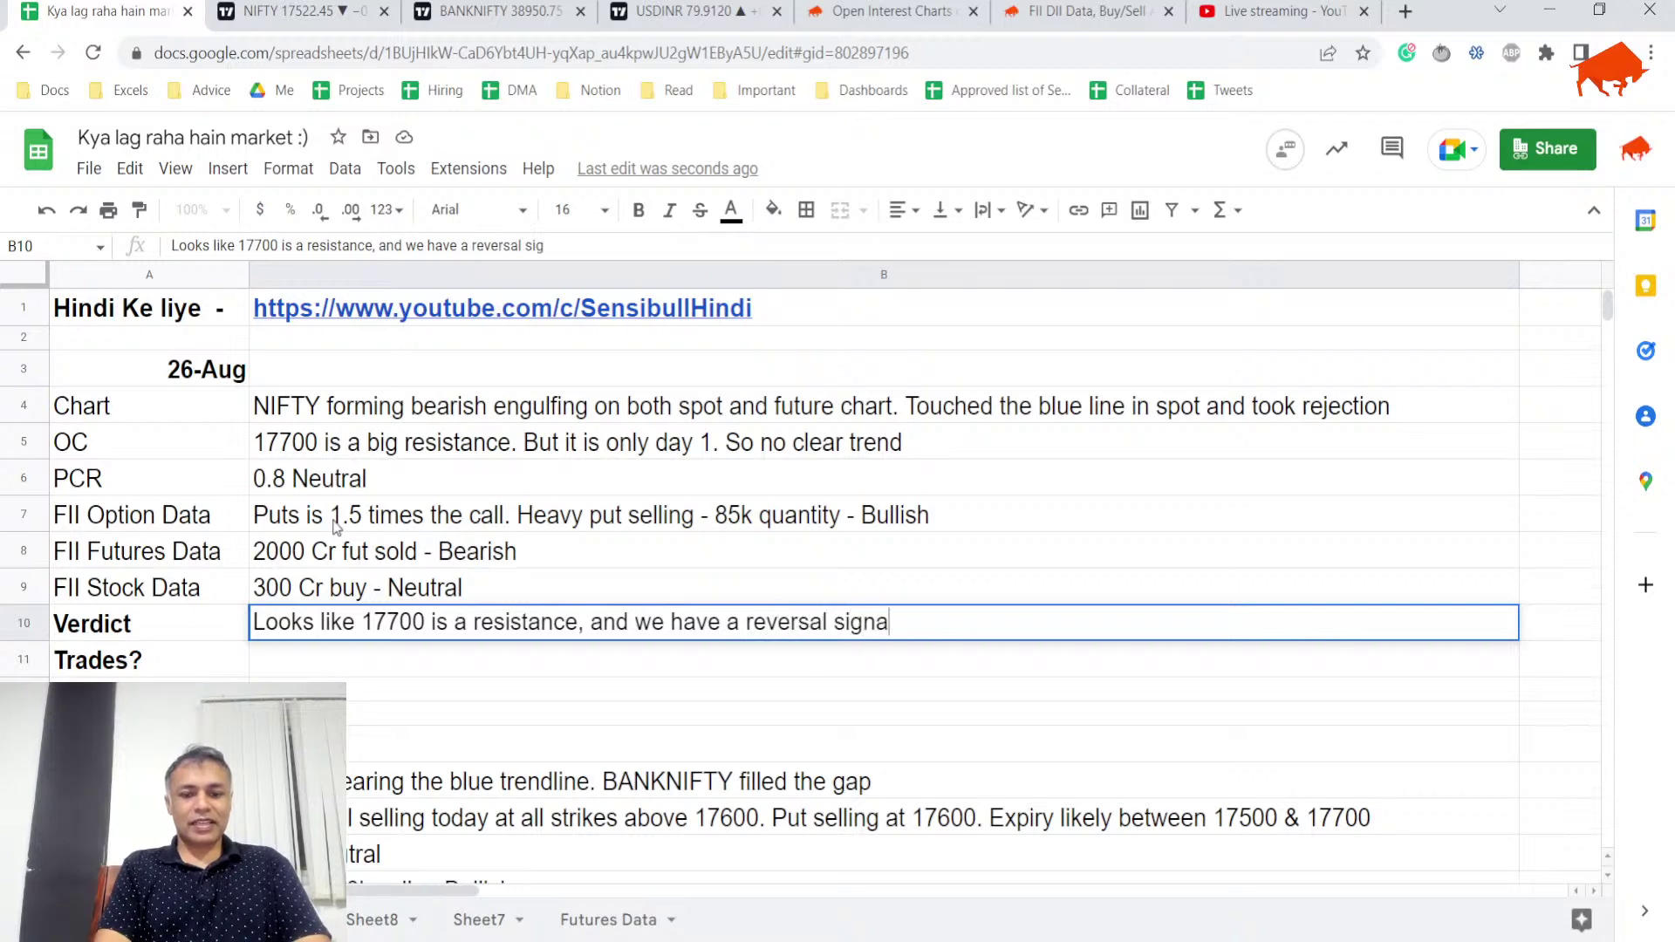
type("l (engul")
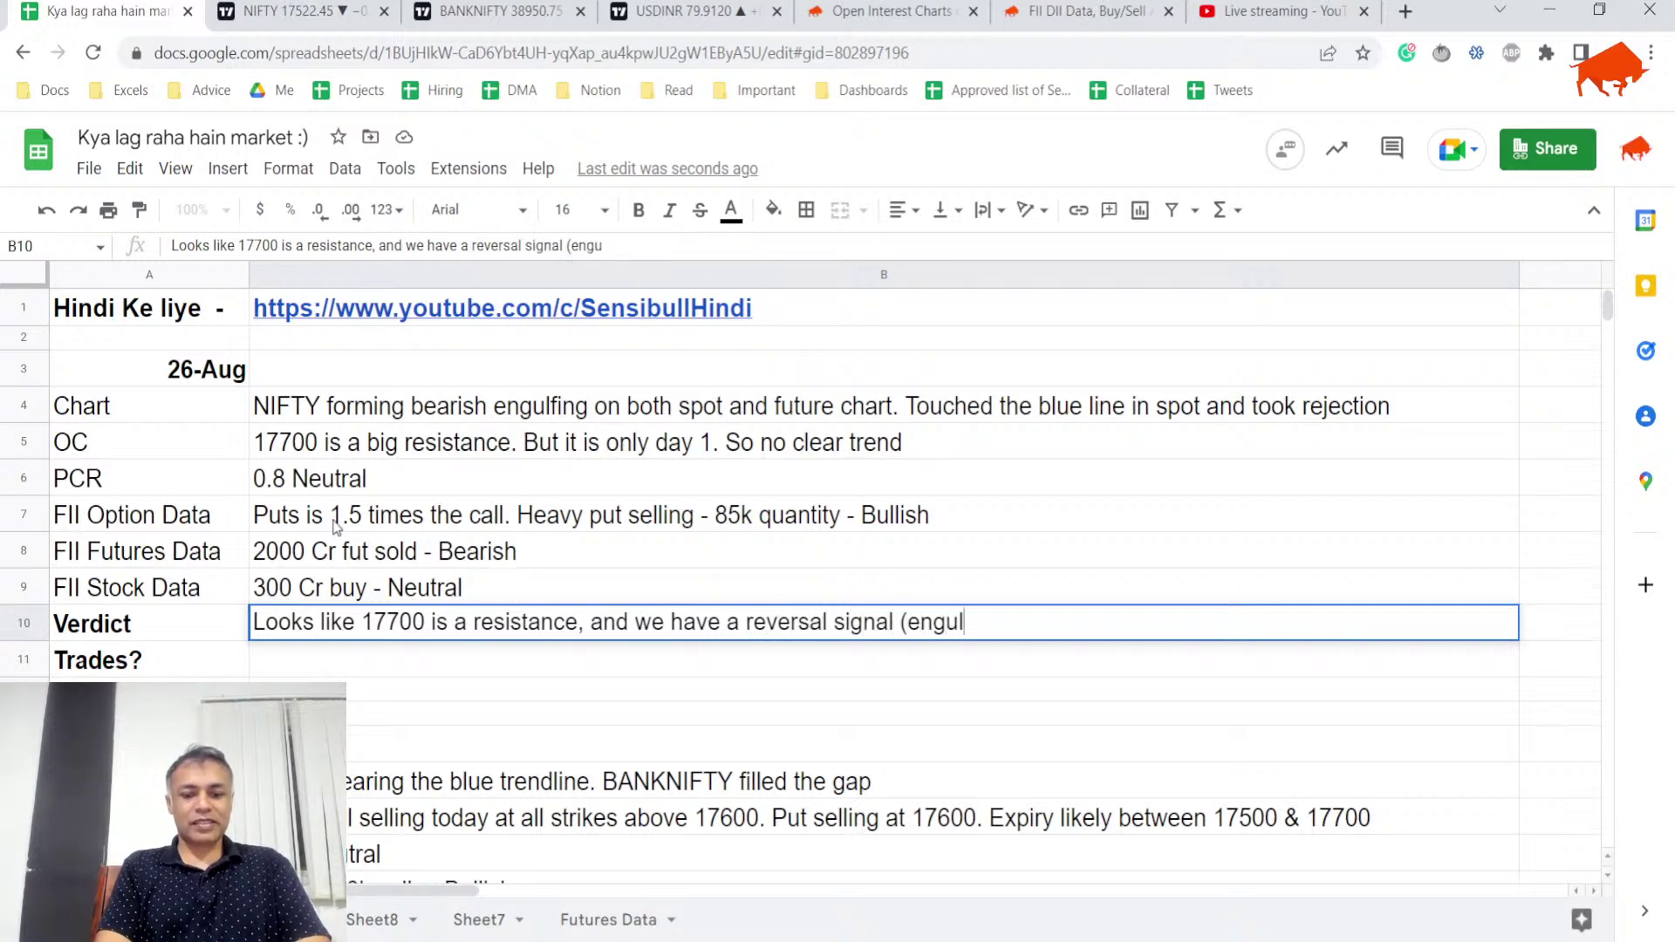
type("fing bearis")
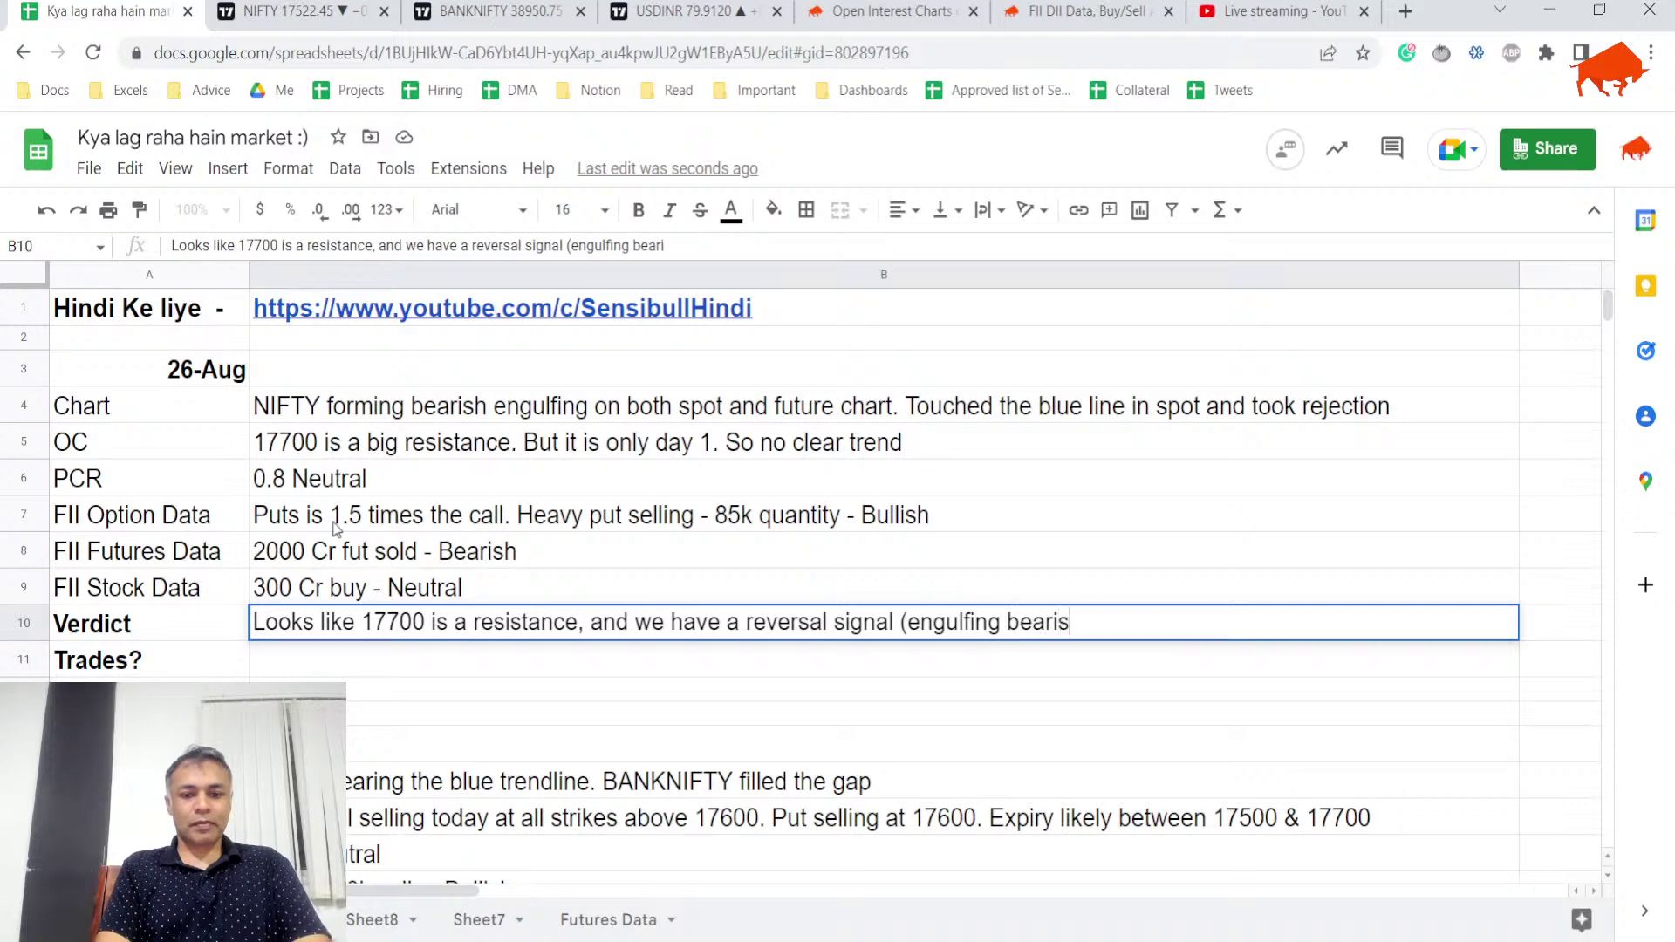
type("h) on a resiatnc")
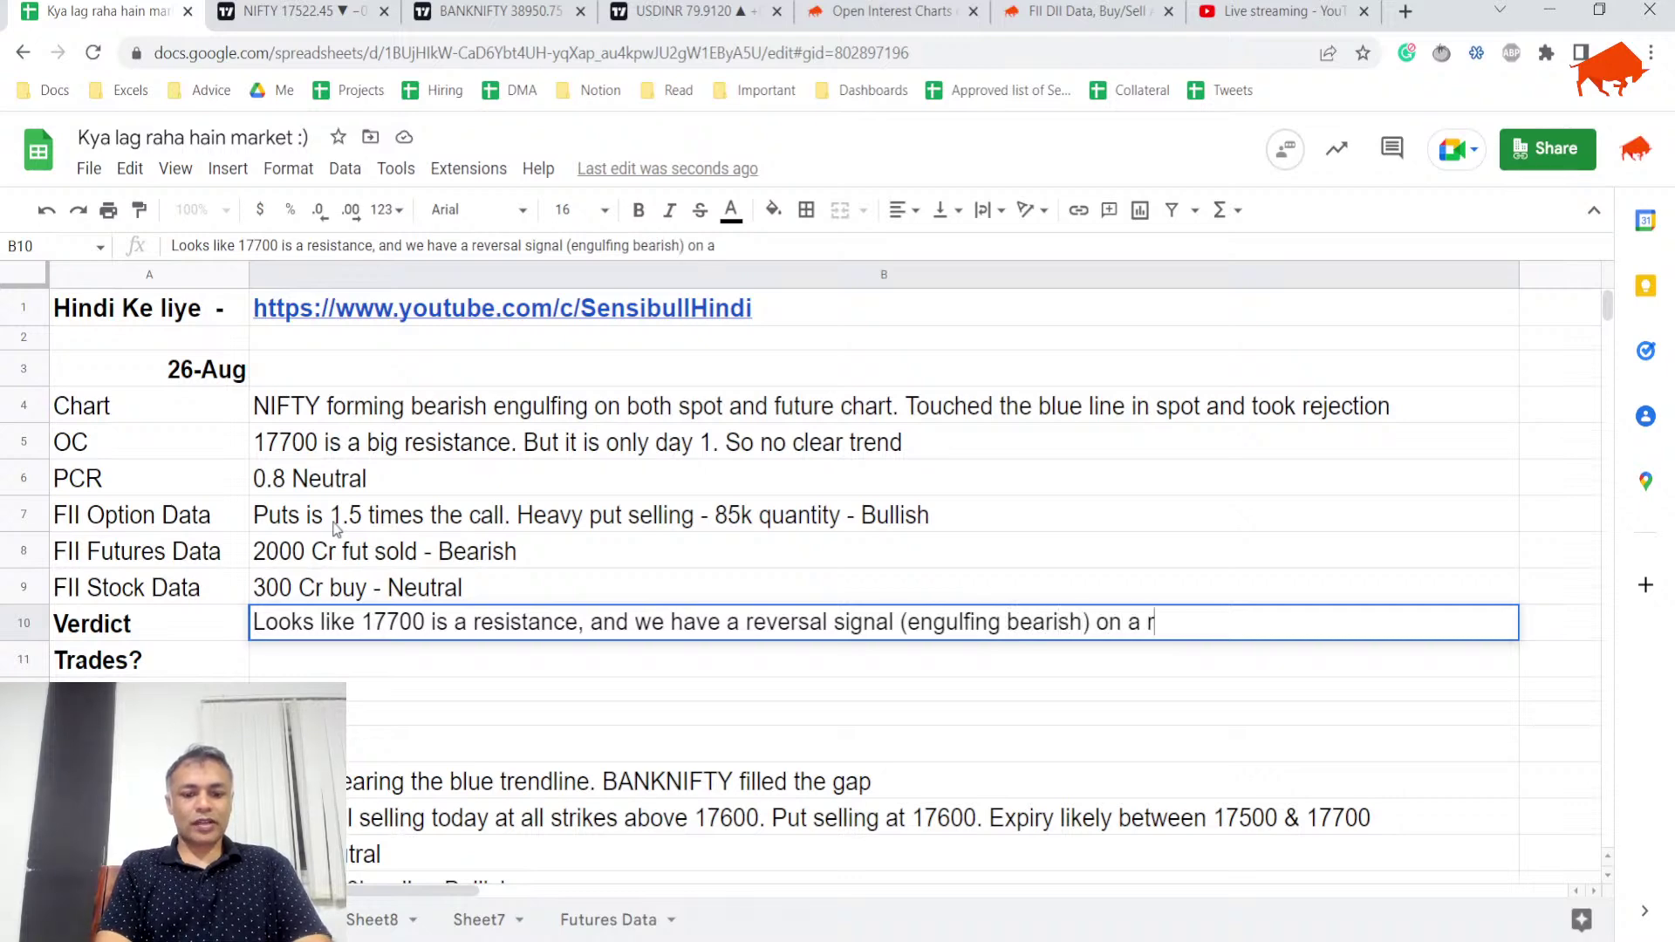
key("BackSpace")
key("BackSpace")
key("BackSpace")
type("stance.")
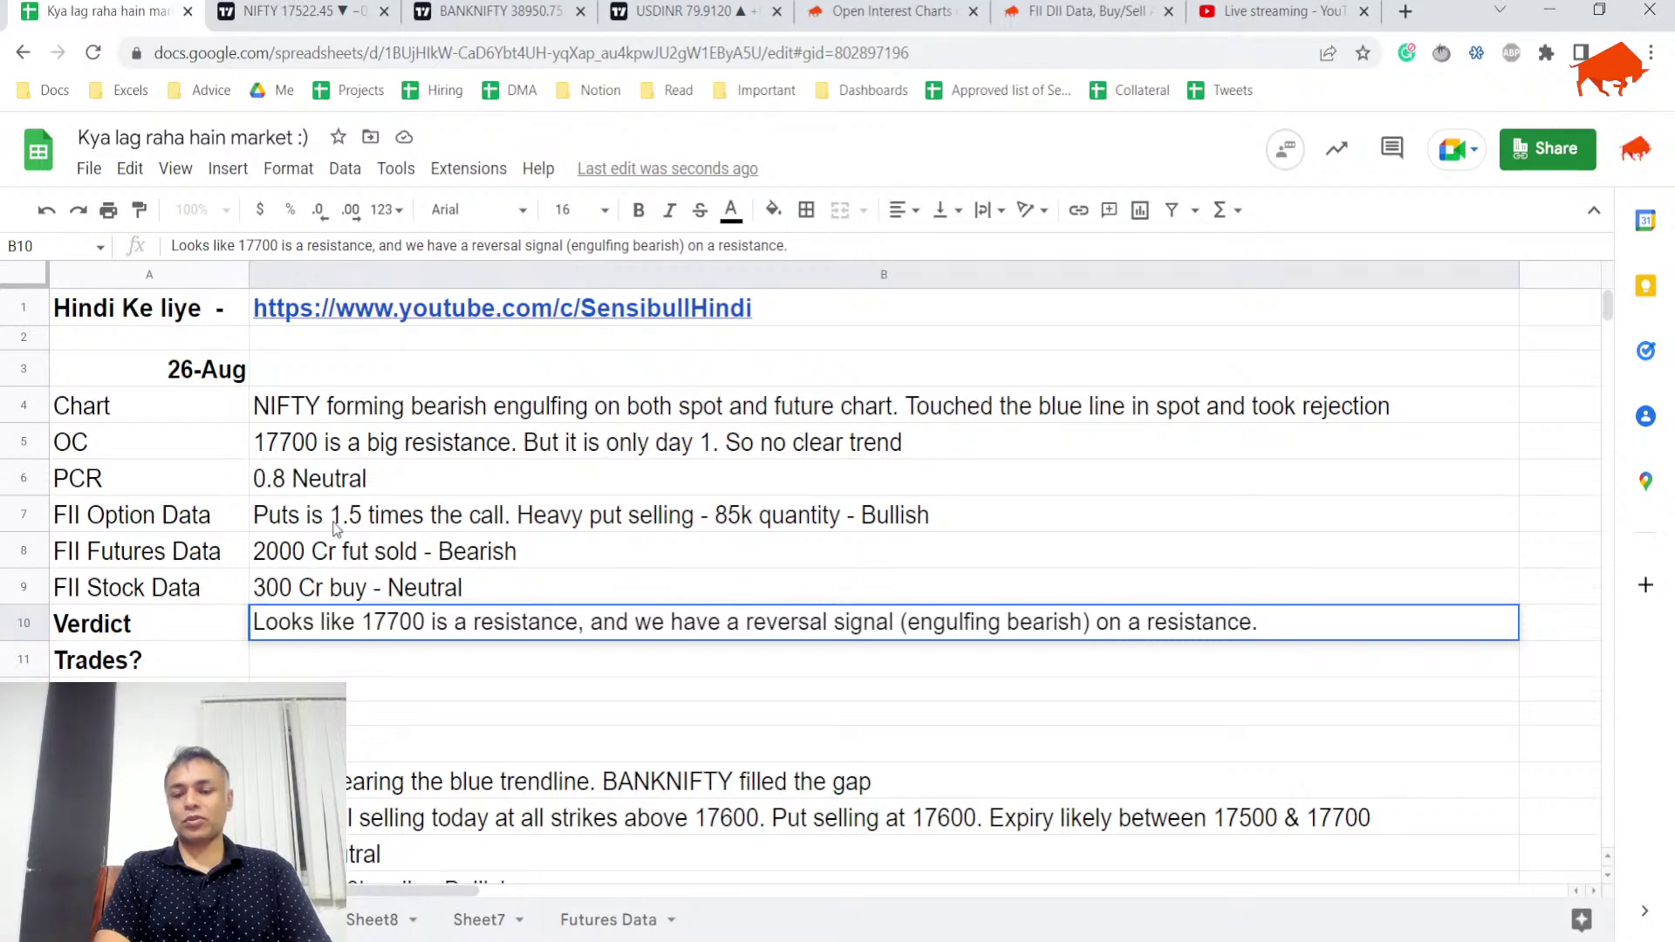
type("Shorting seems t")
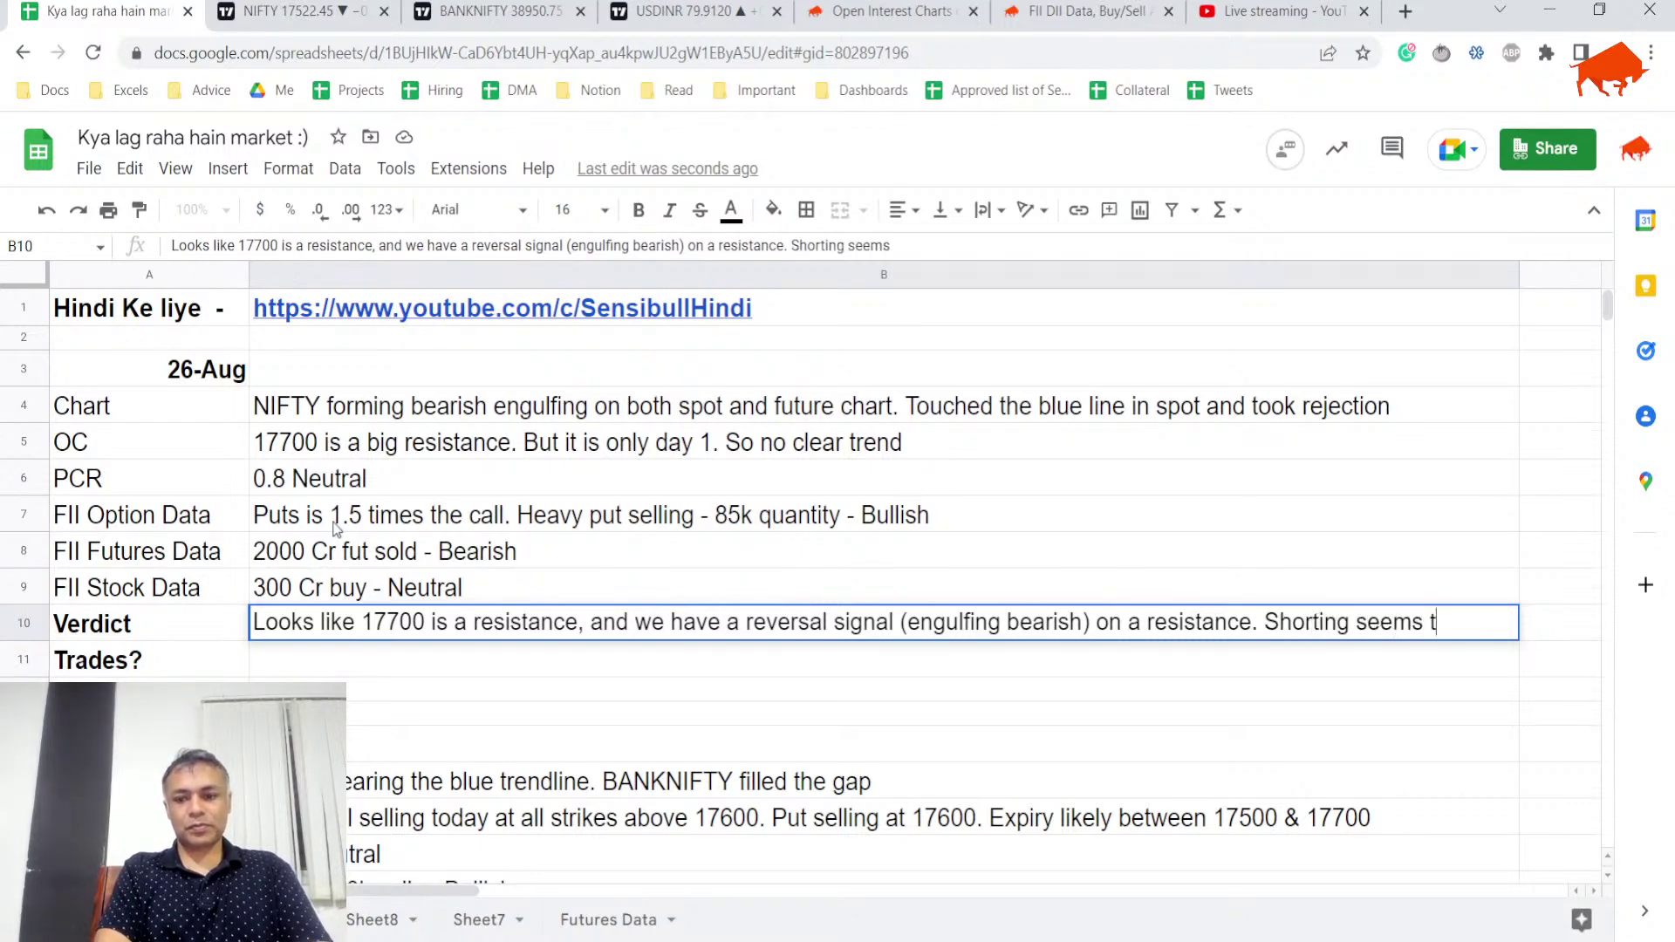
type("he way to go")
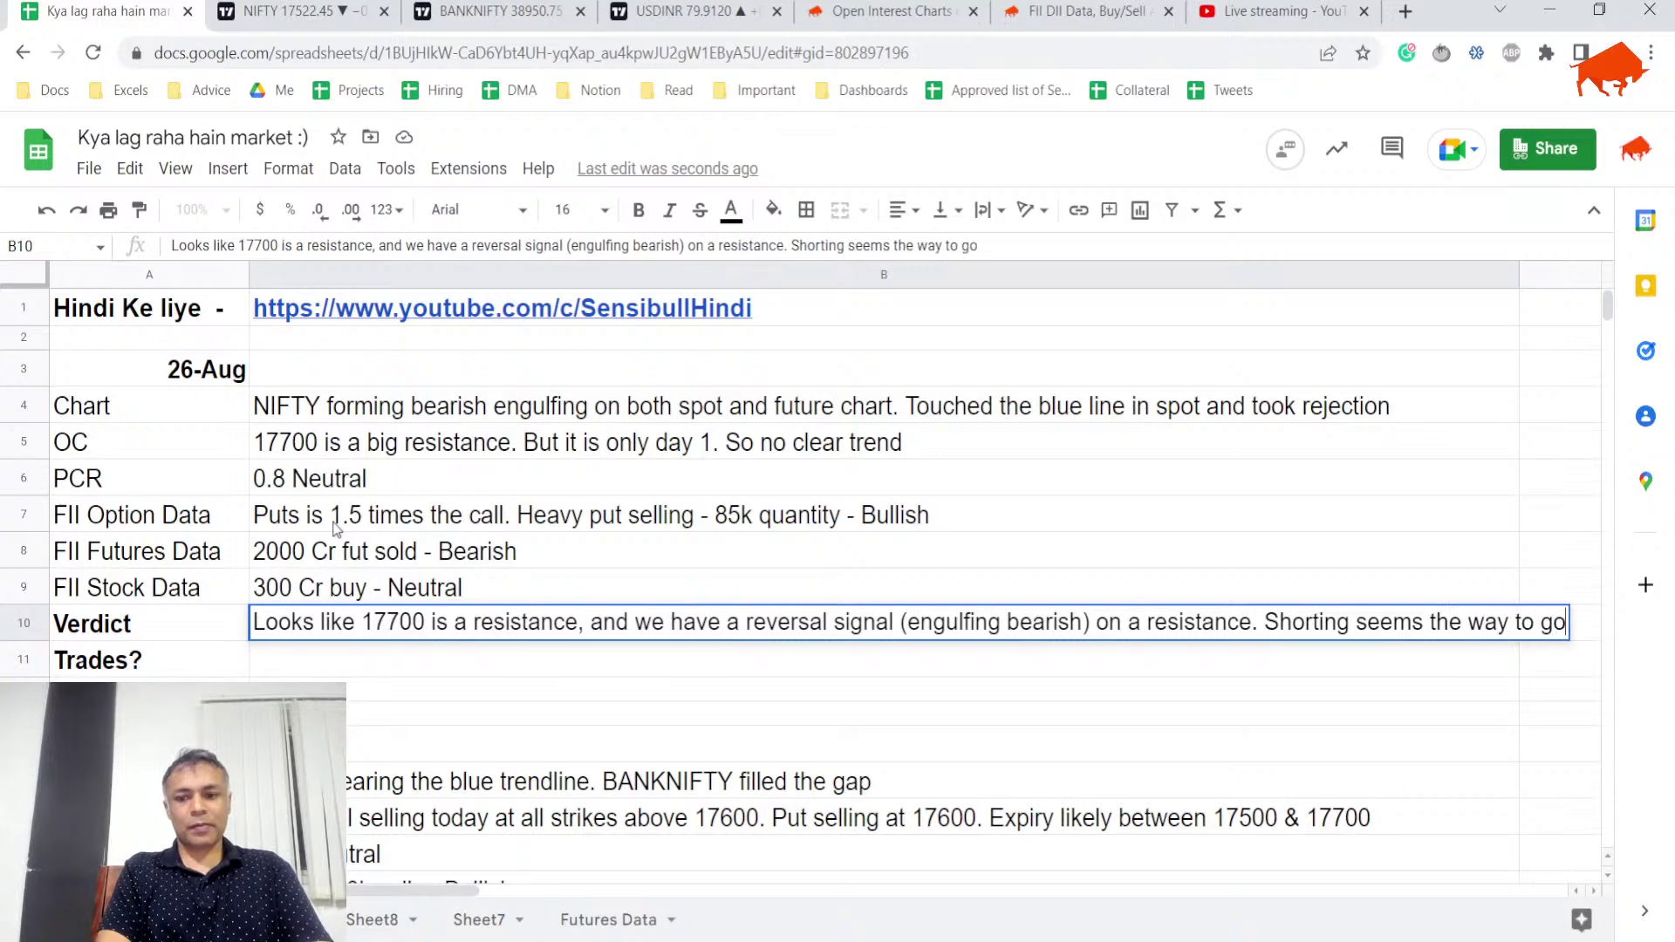
key("Return")
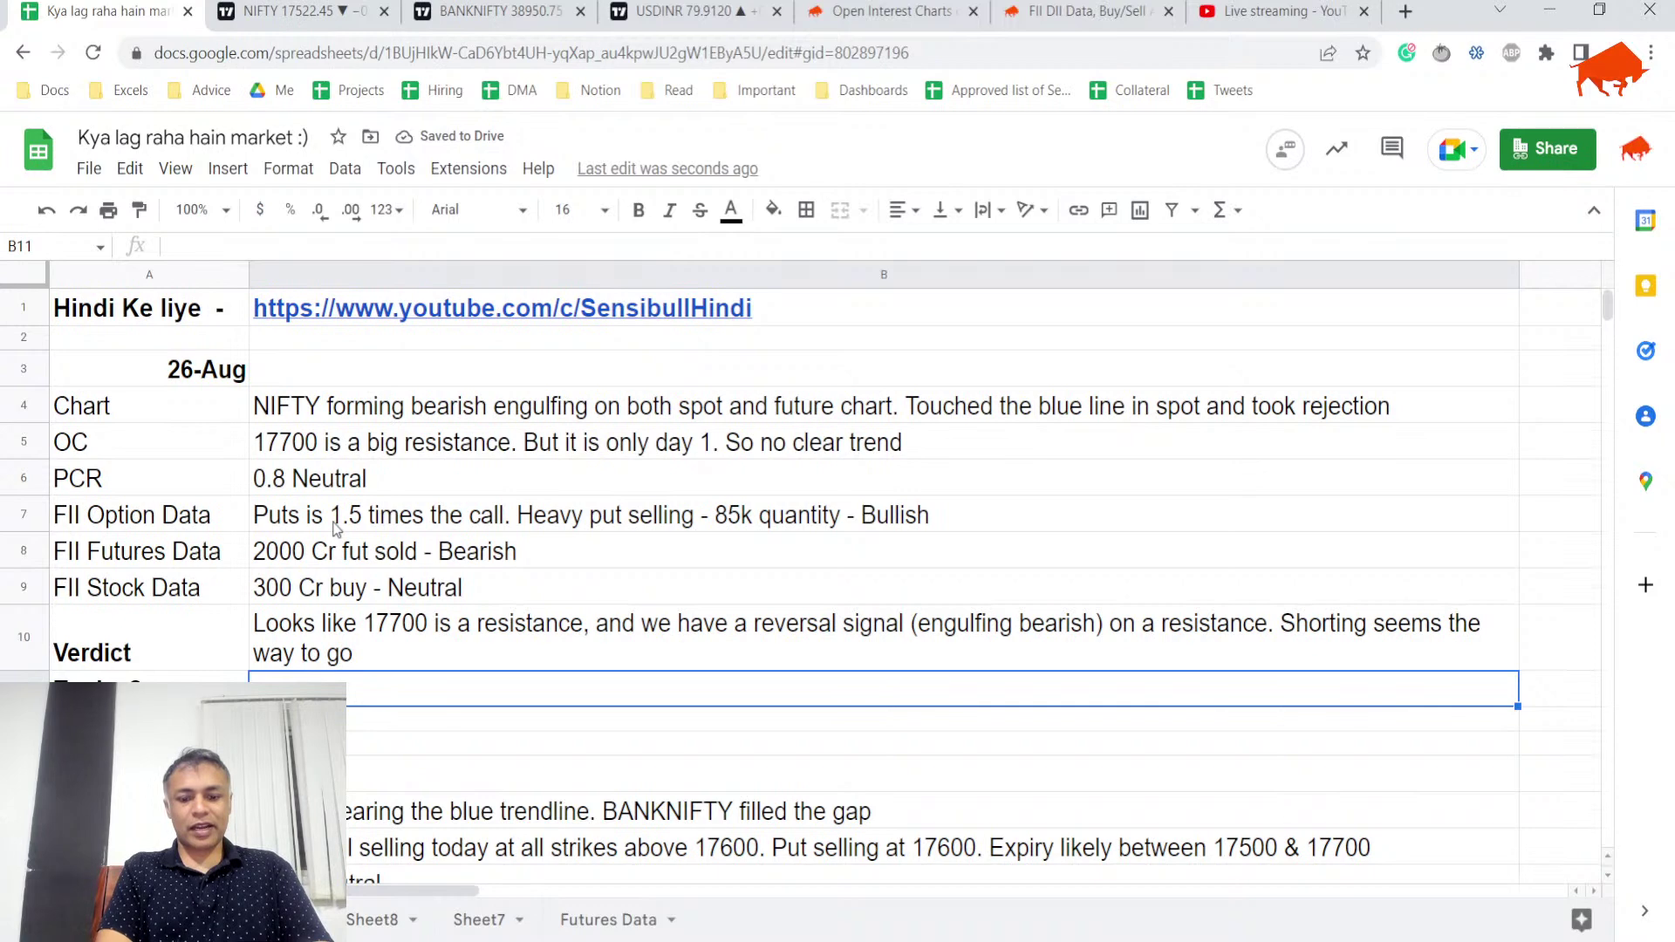
- Write the Trades note: sell 17700+ calls, short futures or bear call spreads; sell on upticks
type("Sell 177")
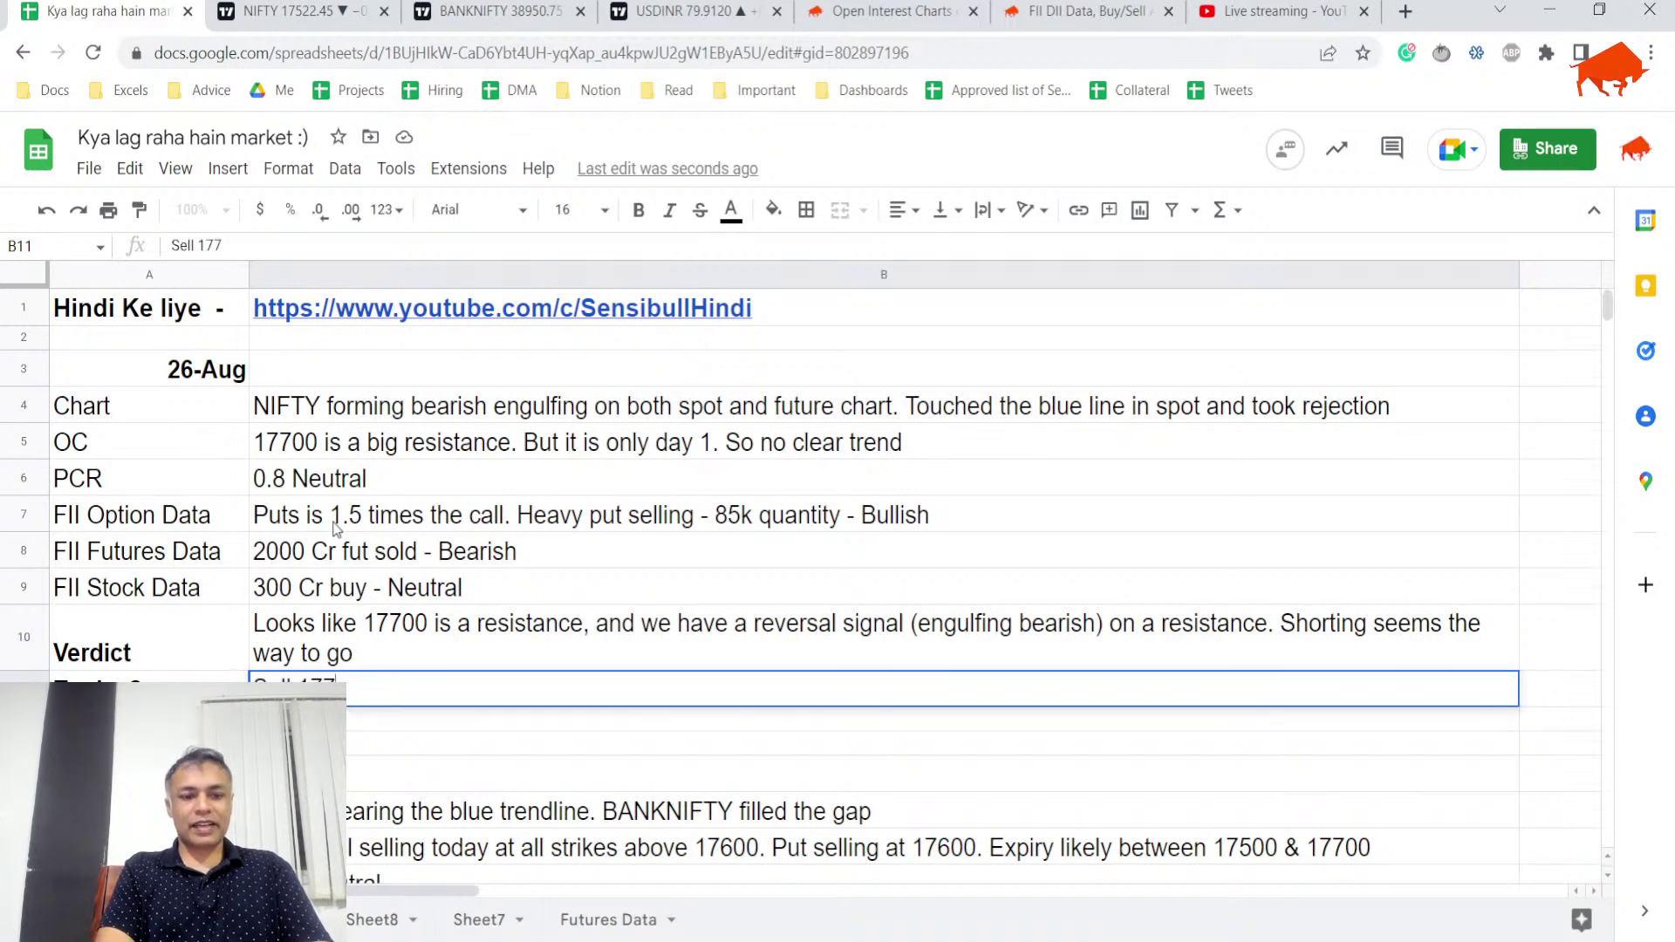
type("00+ Calls")
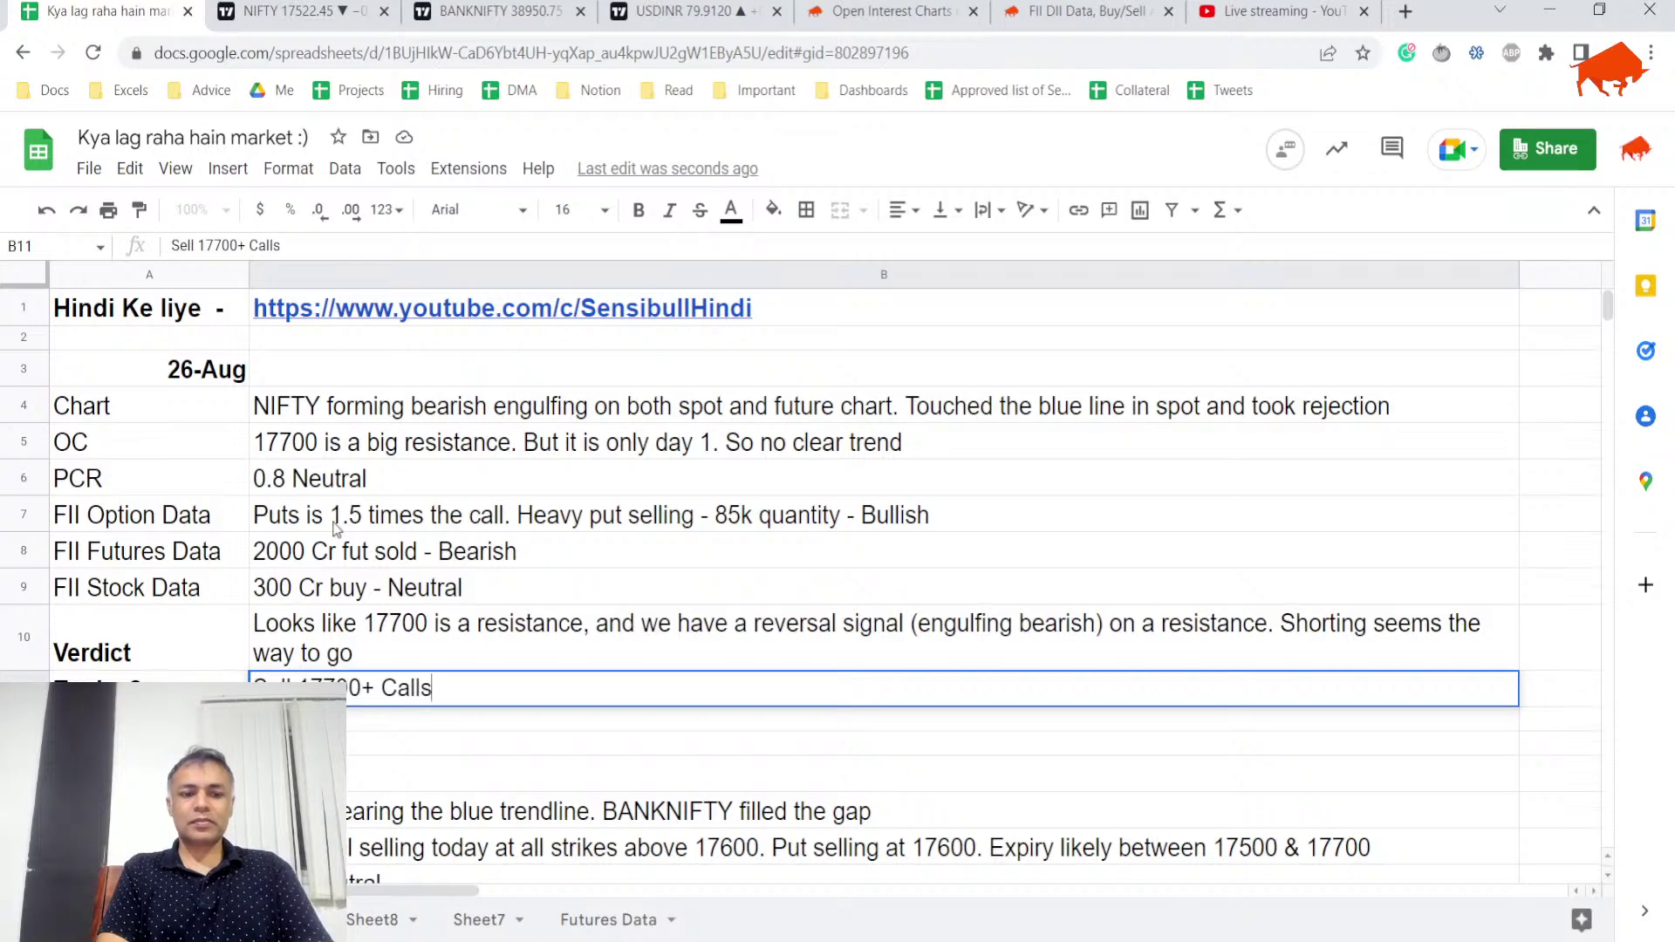
type(",")
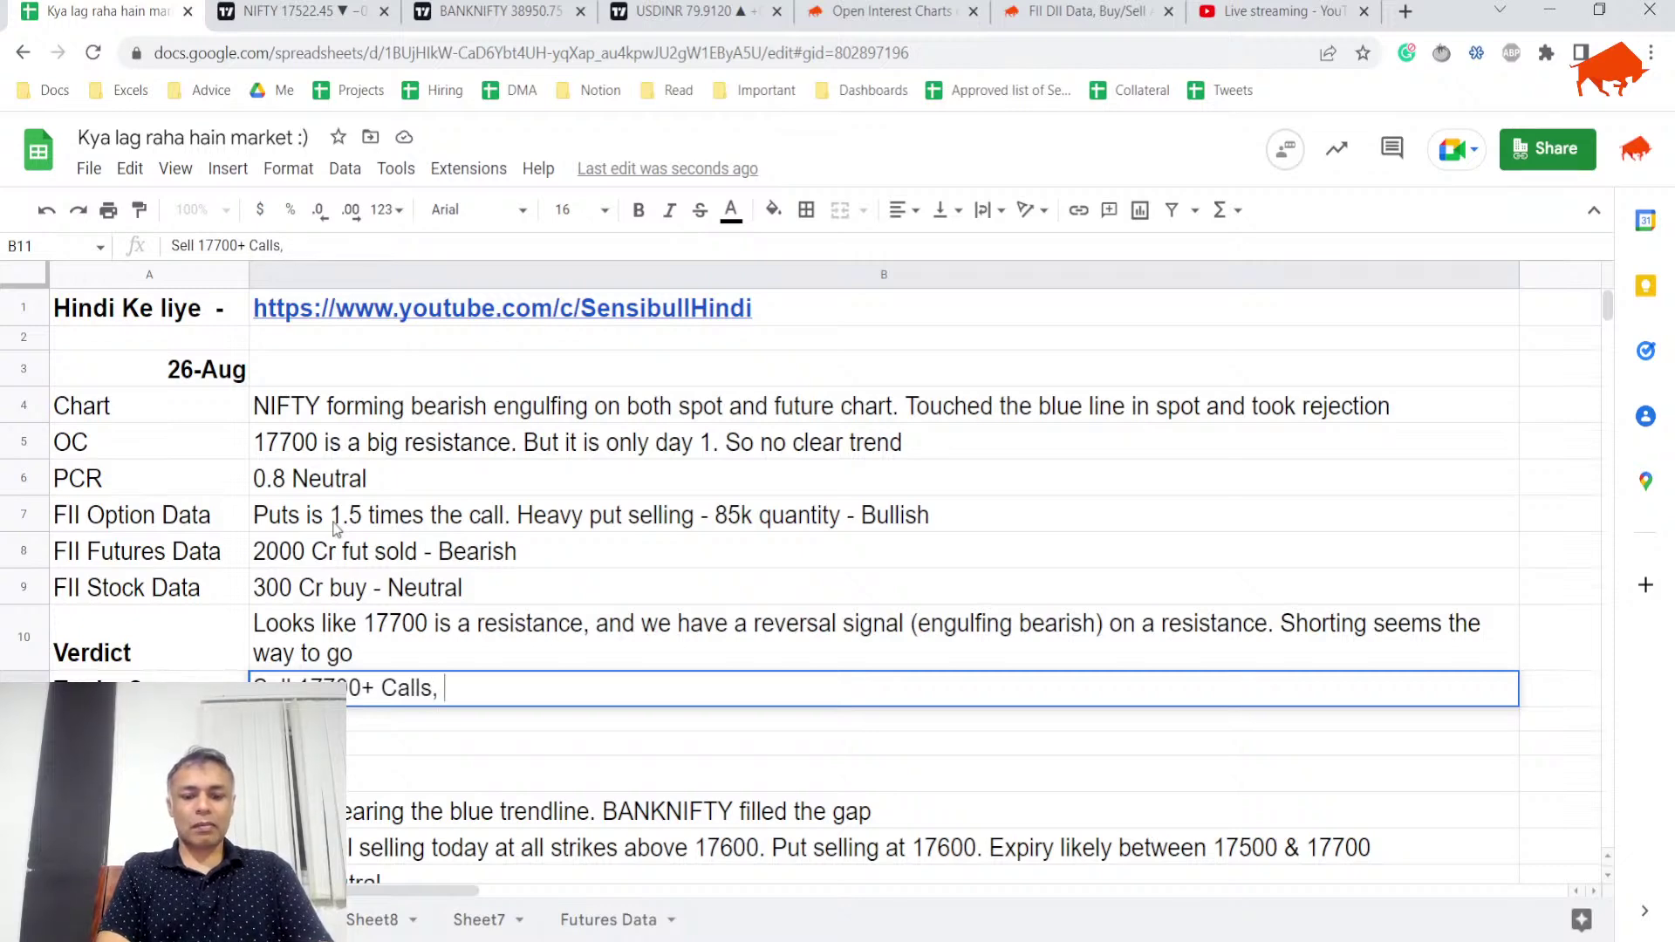
type(" short futures, or even")
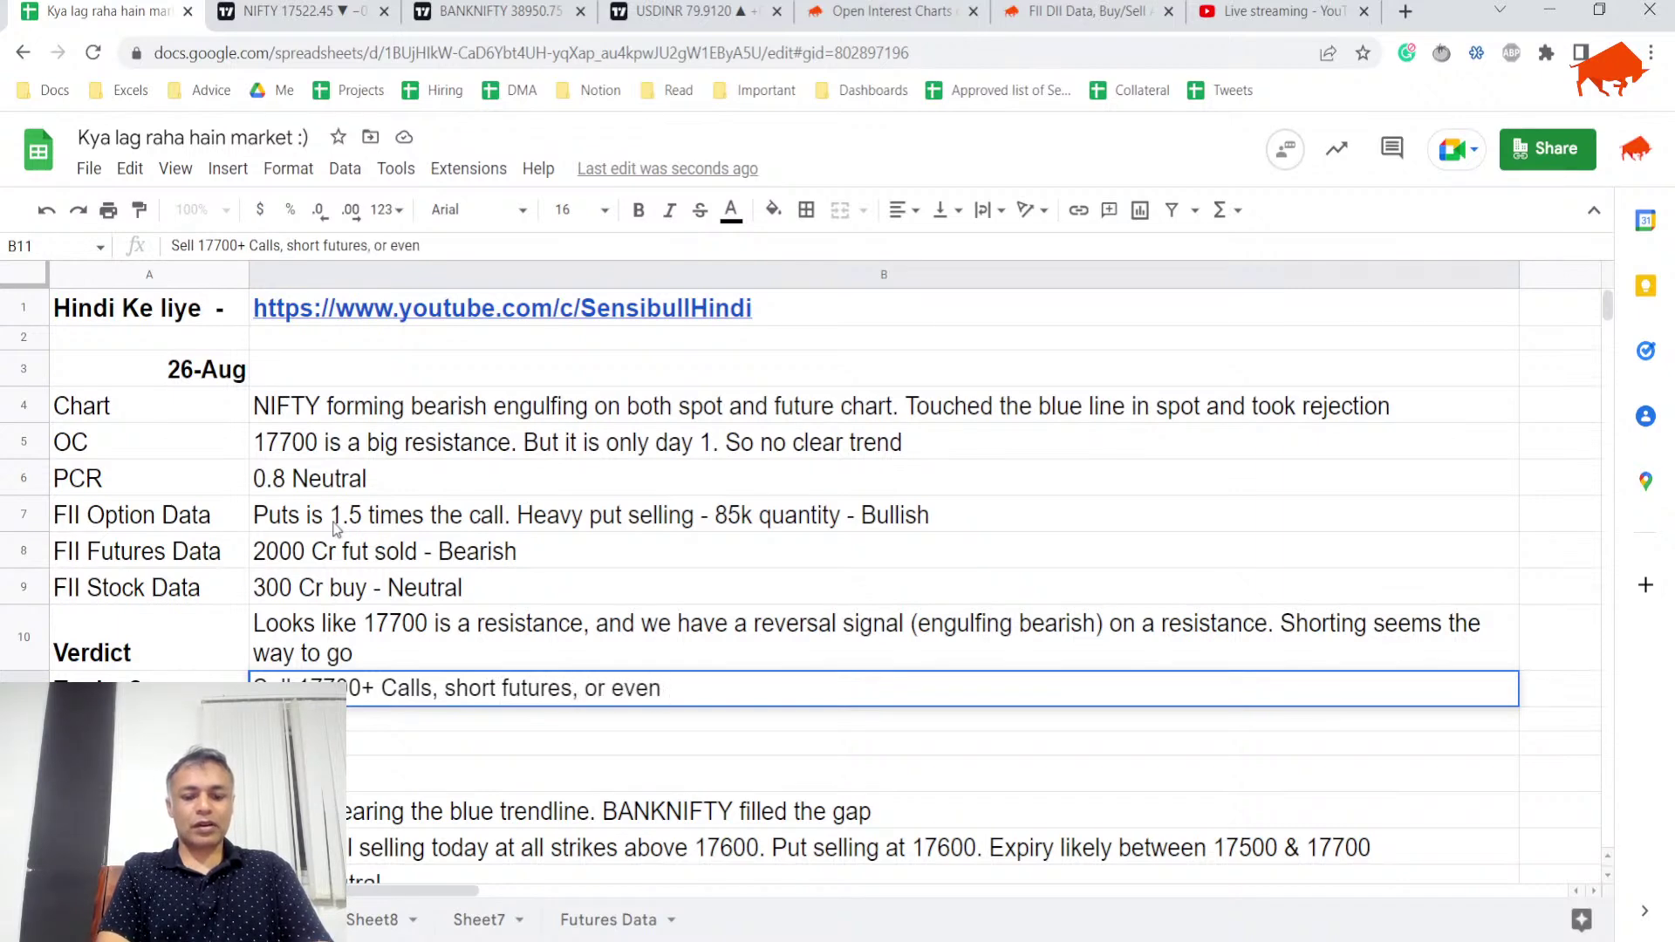
type(" c")
key("BackSpace")
type("bear call spreads, o")
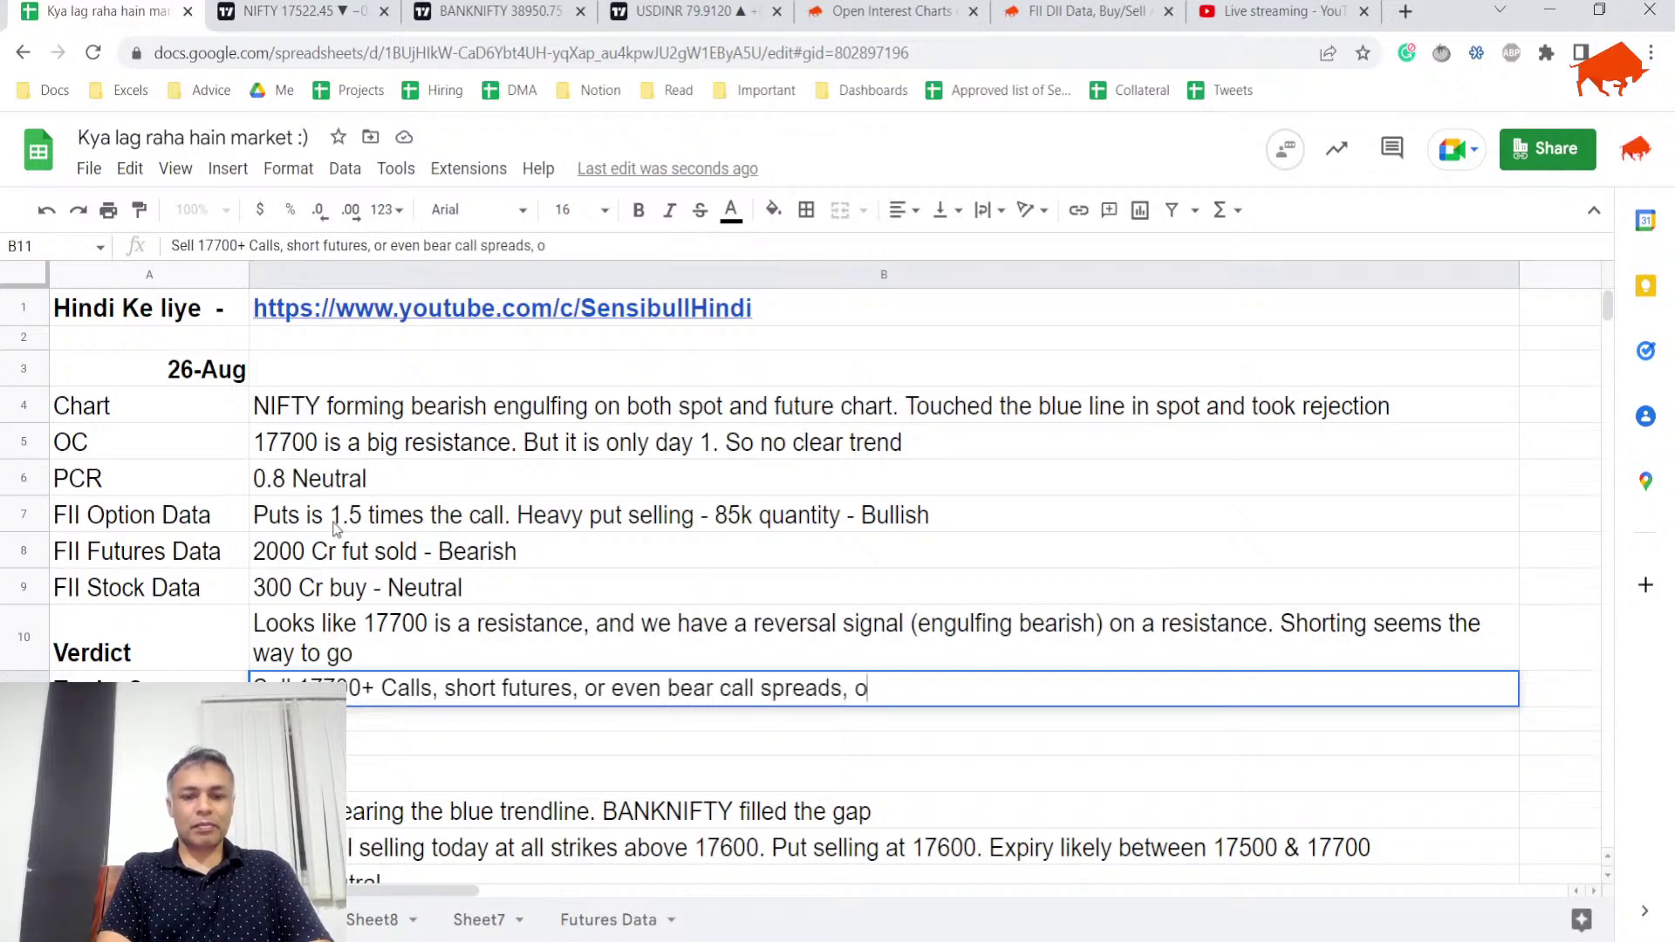
key("BackSpace")
type("Sell up")
key("BackSpace")
key("BackSpace")
type("on uptcis")
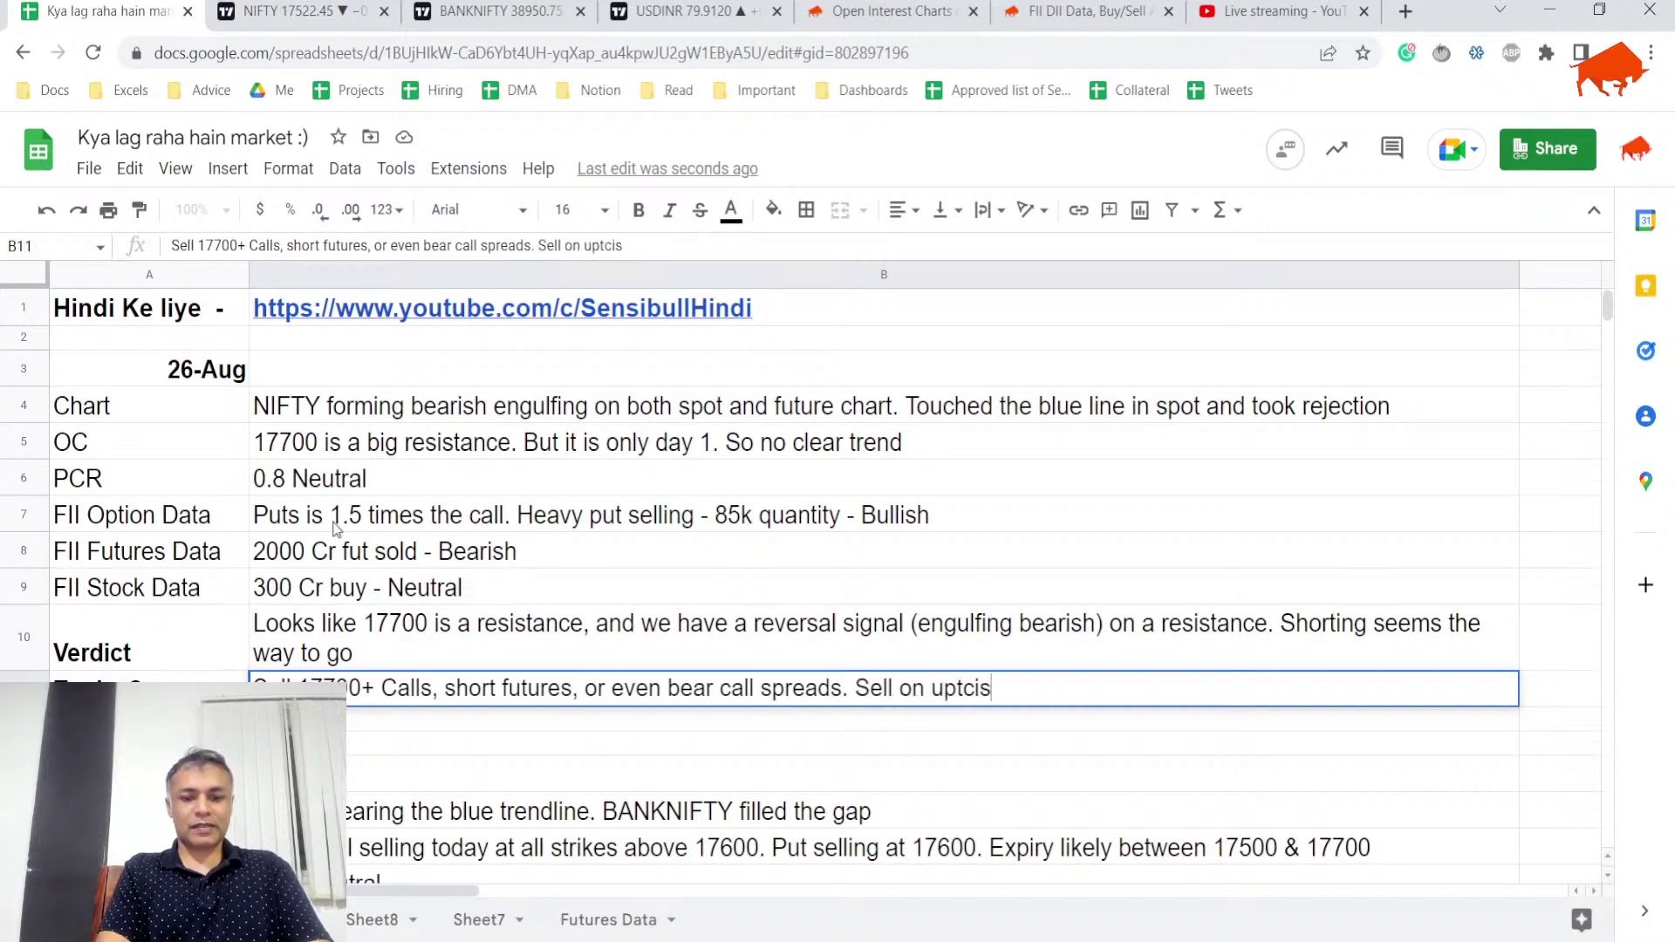
key("BackSpace")
key("BackSpace")
key("BackSpace")
type("icks")
key("Return")
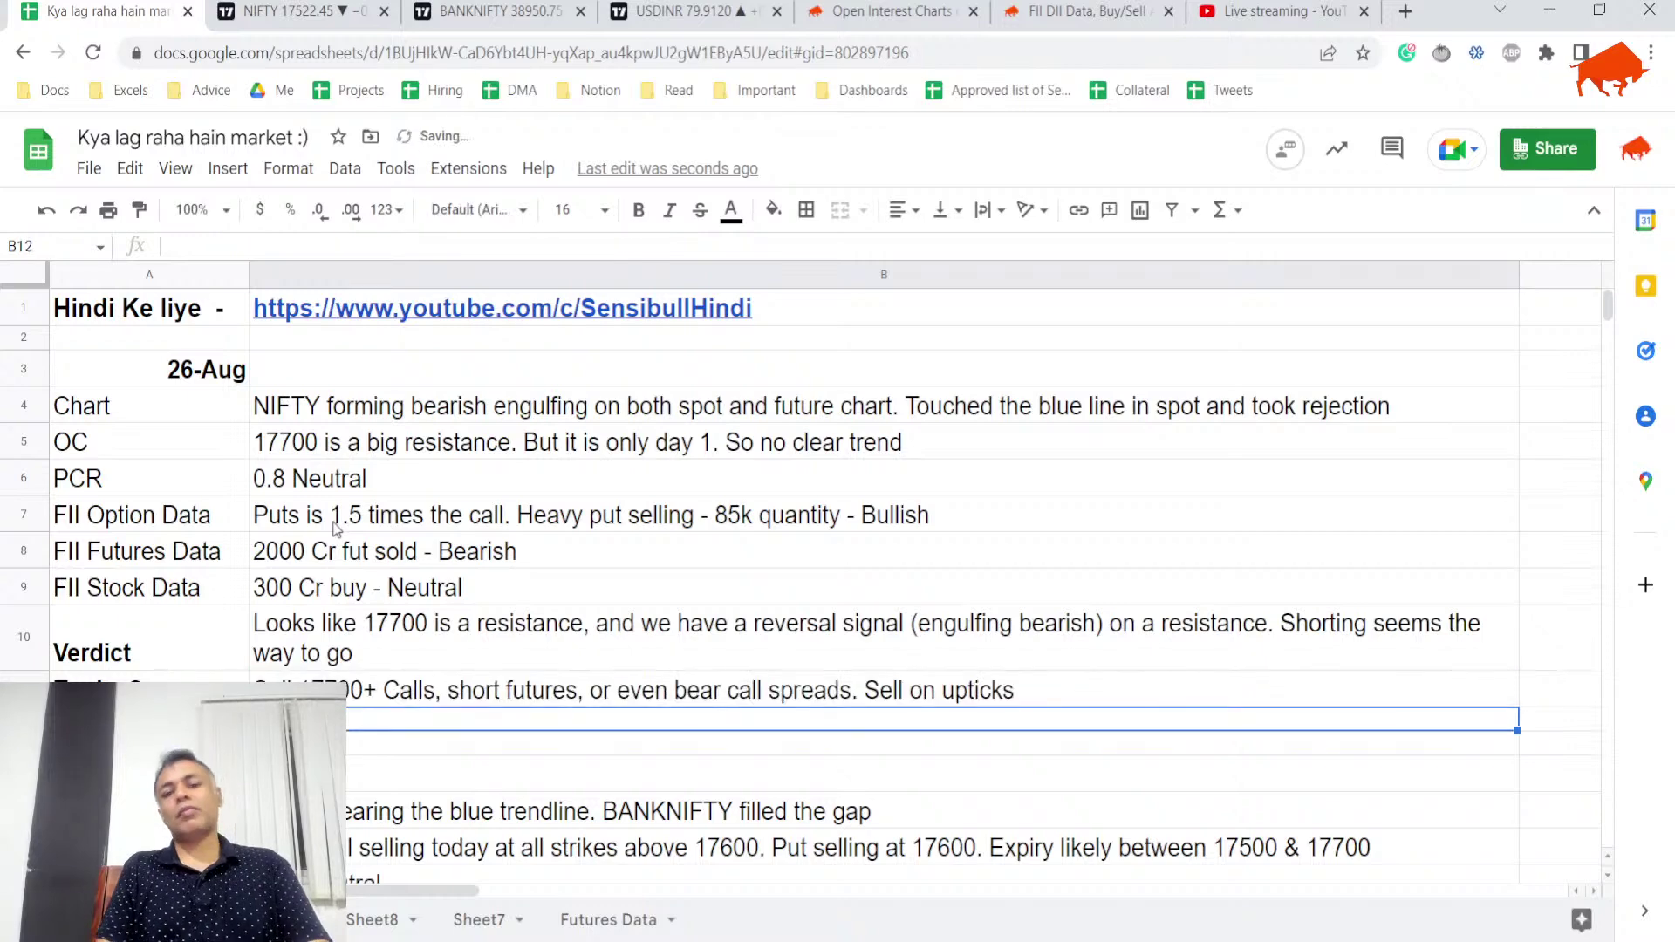
- Append '. Bullish only if blue line breaches' to the Trades note
key("Up")
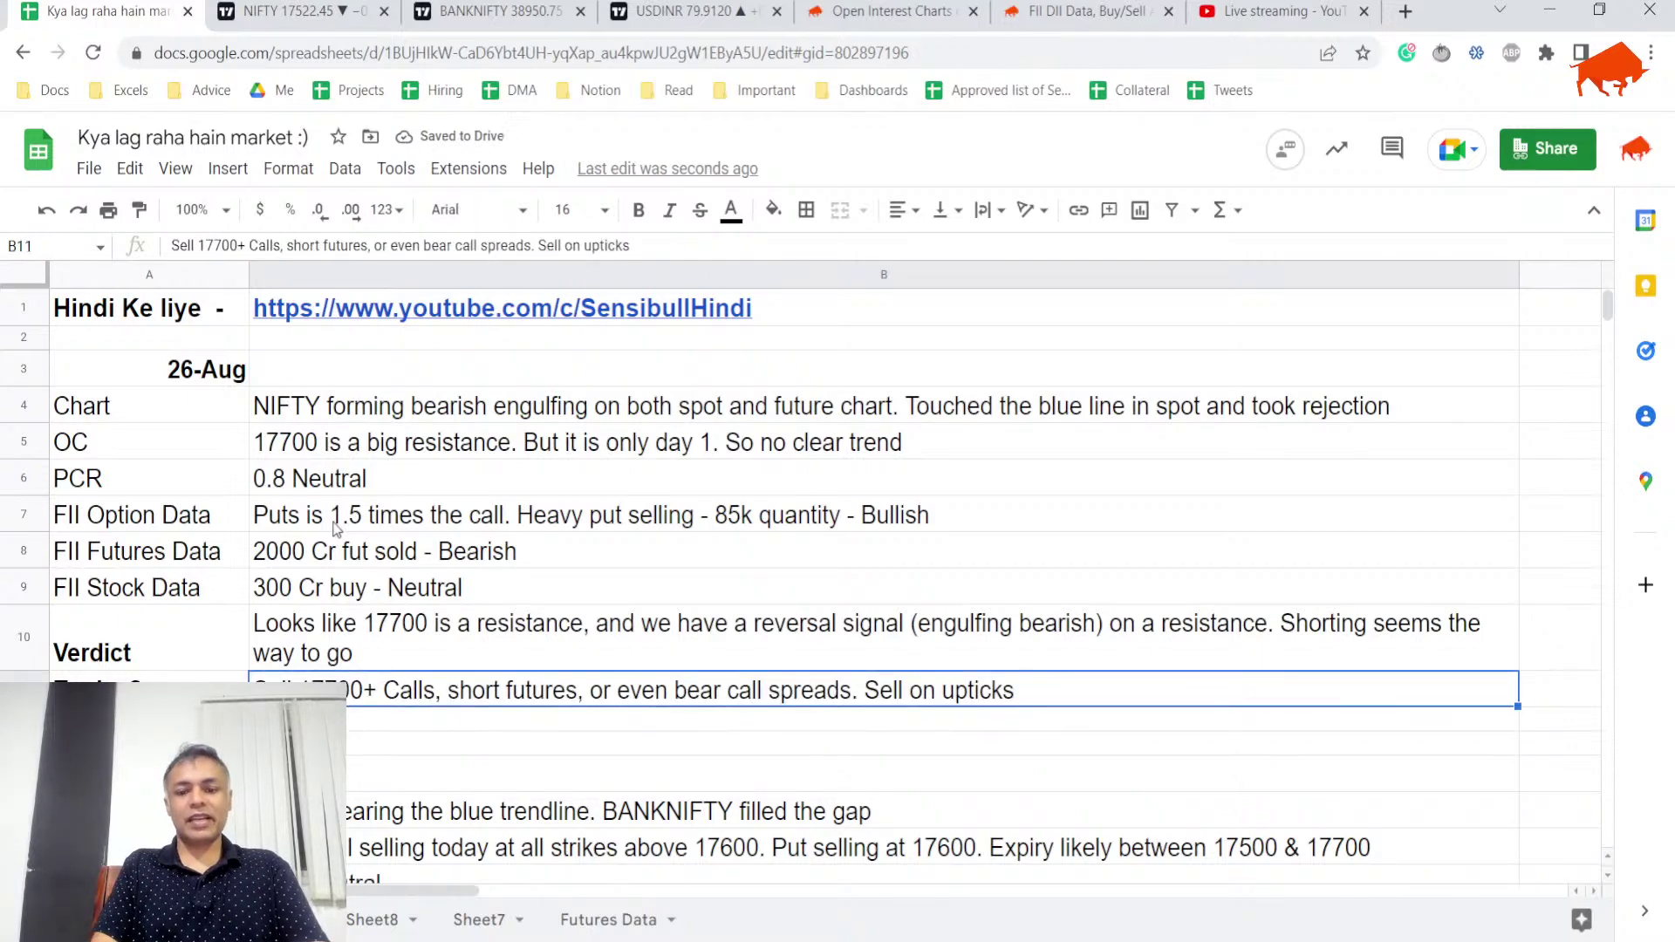
key("Return")
type(". Bu")
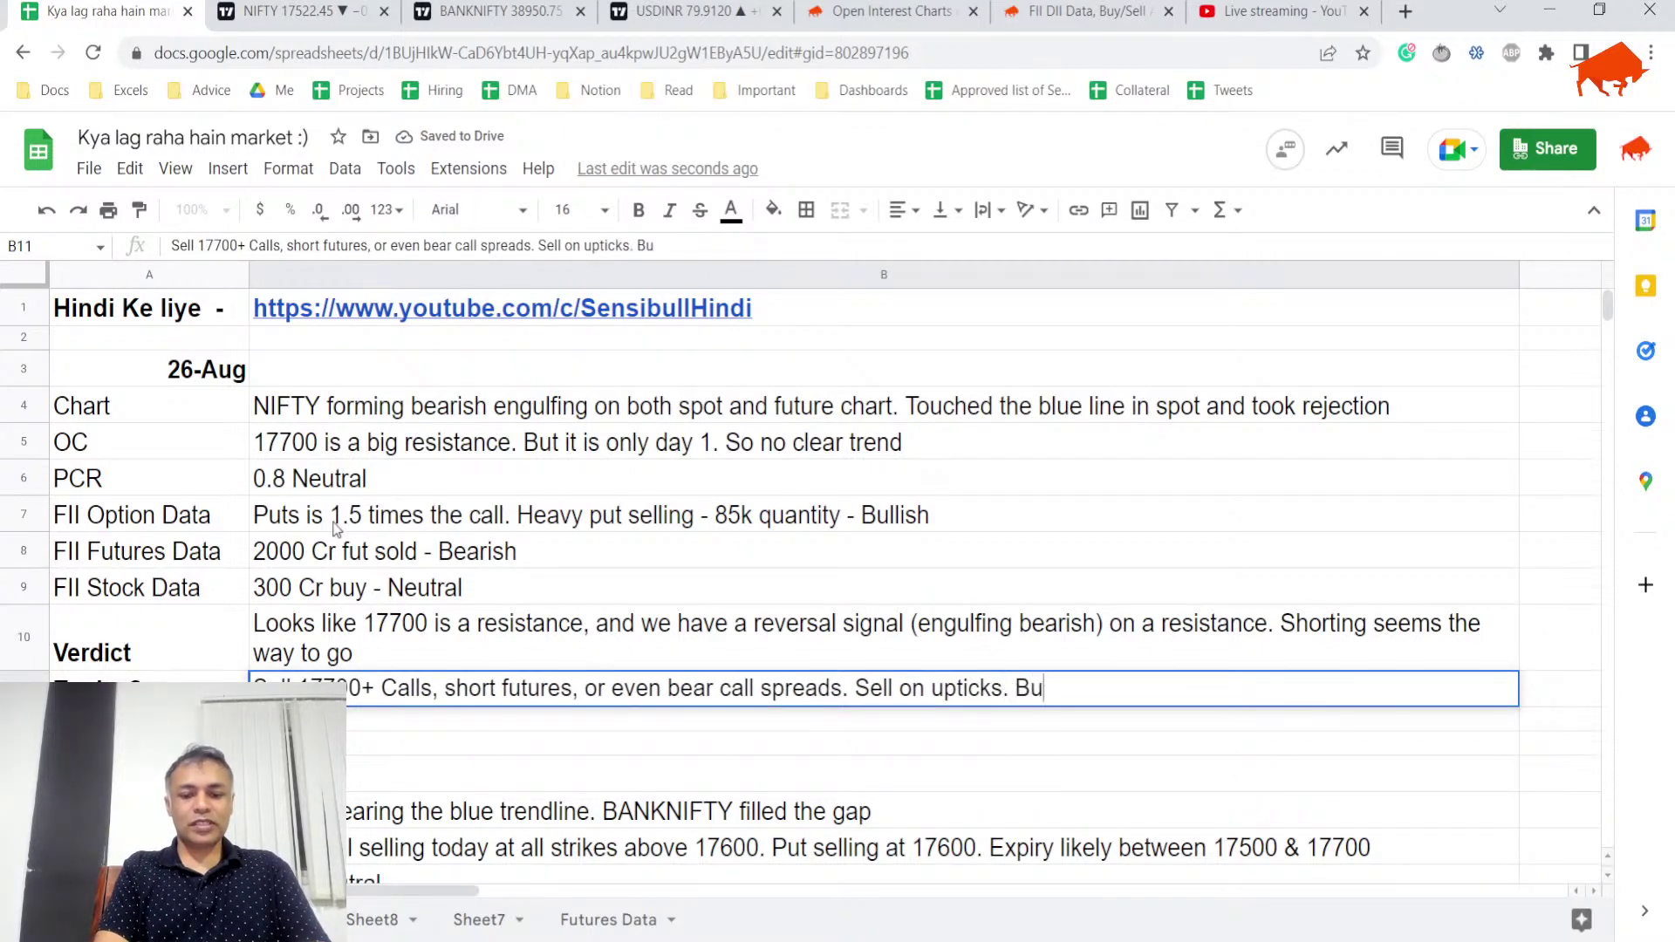
type("llish only of")
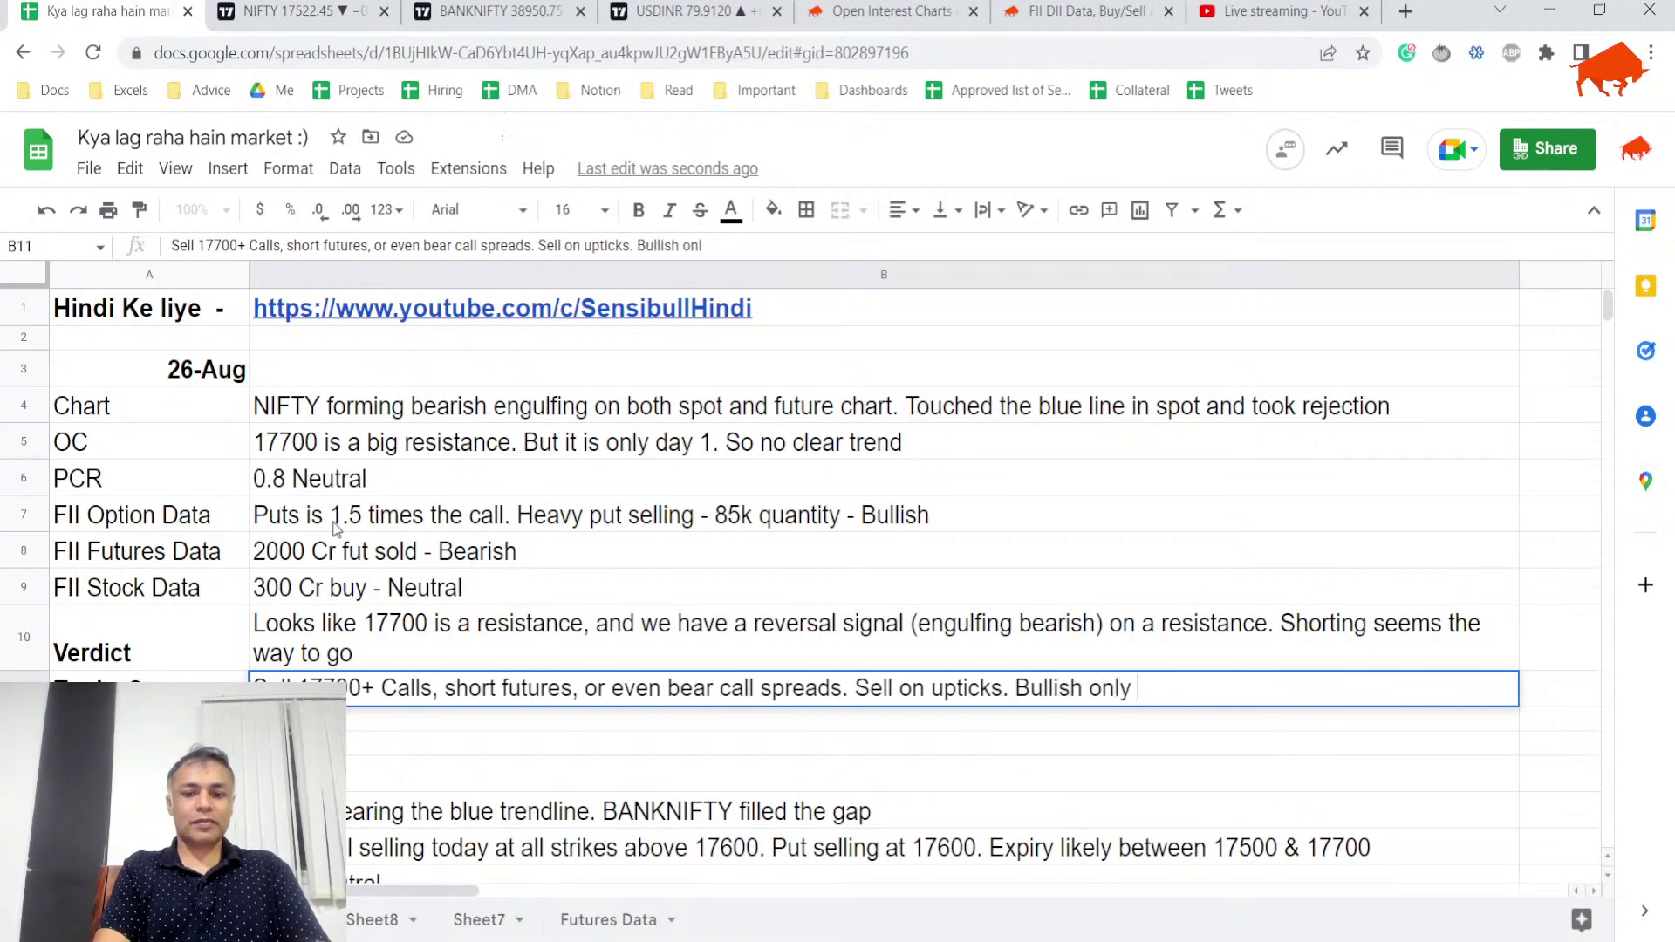
key("BackSpace")
key("BackSpace")
key("BackSpace")
type("if bkue li")
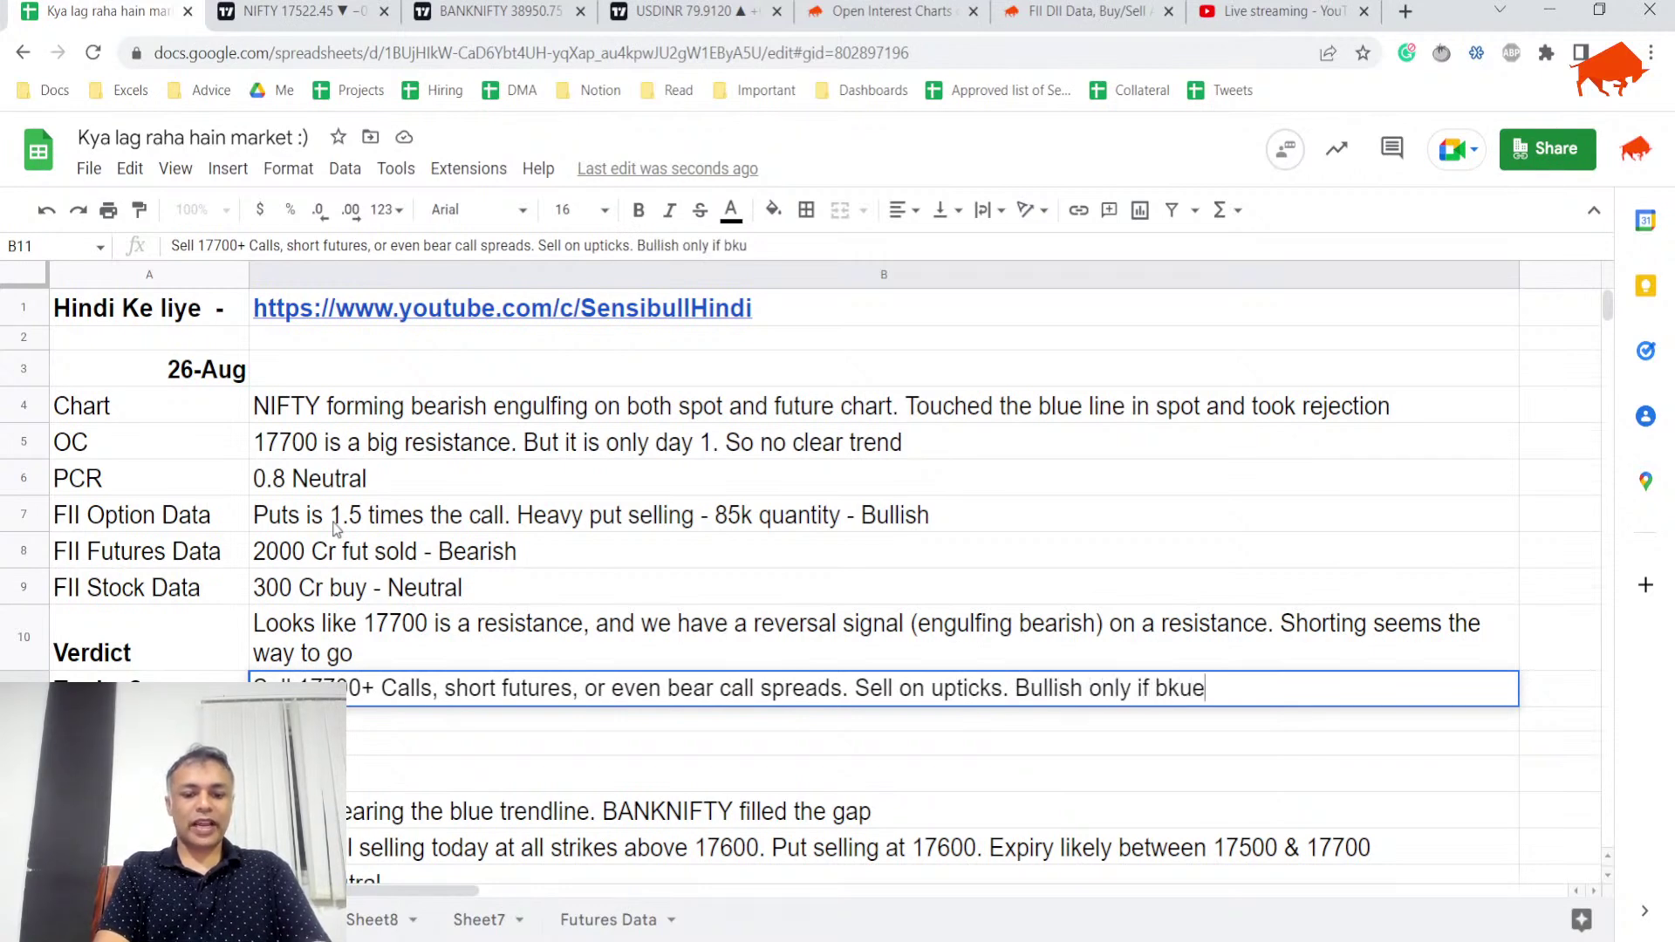
key("BackSpace")
key("BackSpace")
key("BackSpace")
key("BackSpace")
key("BackSpace")
key("BackSpace")
type("lue line bre")
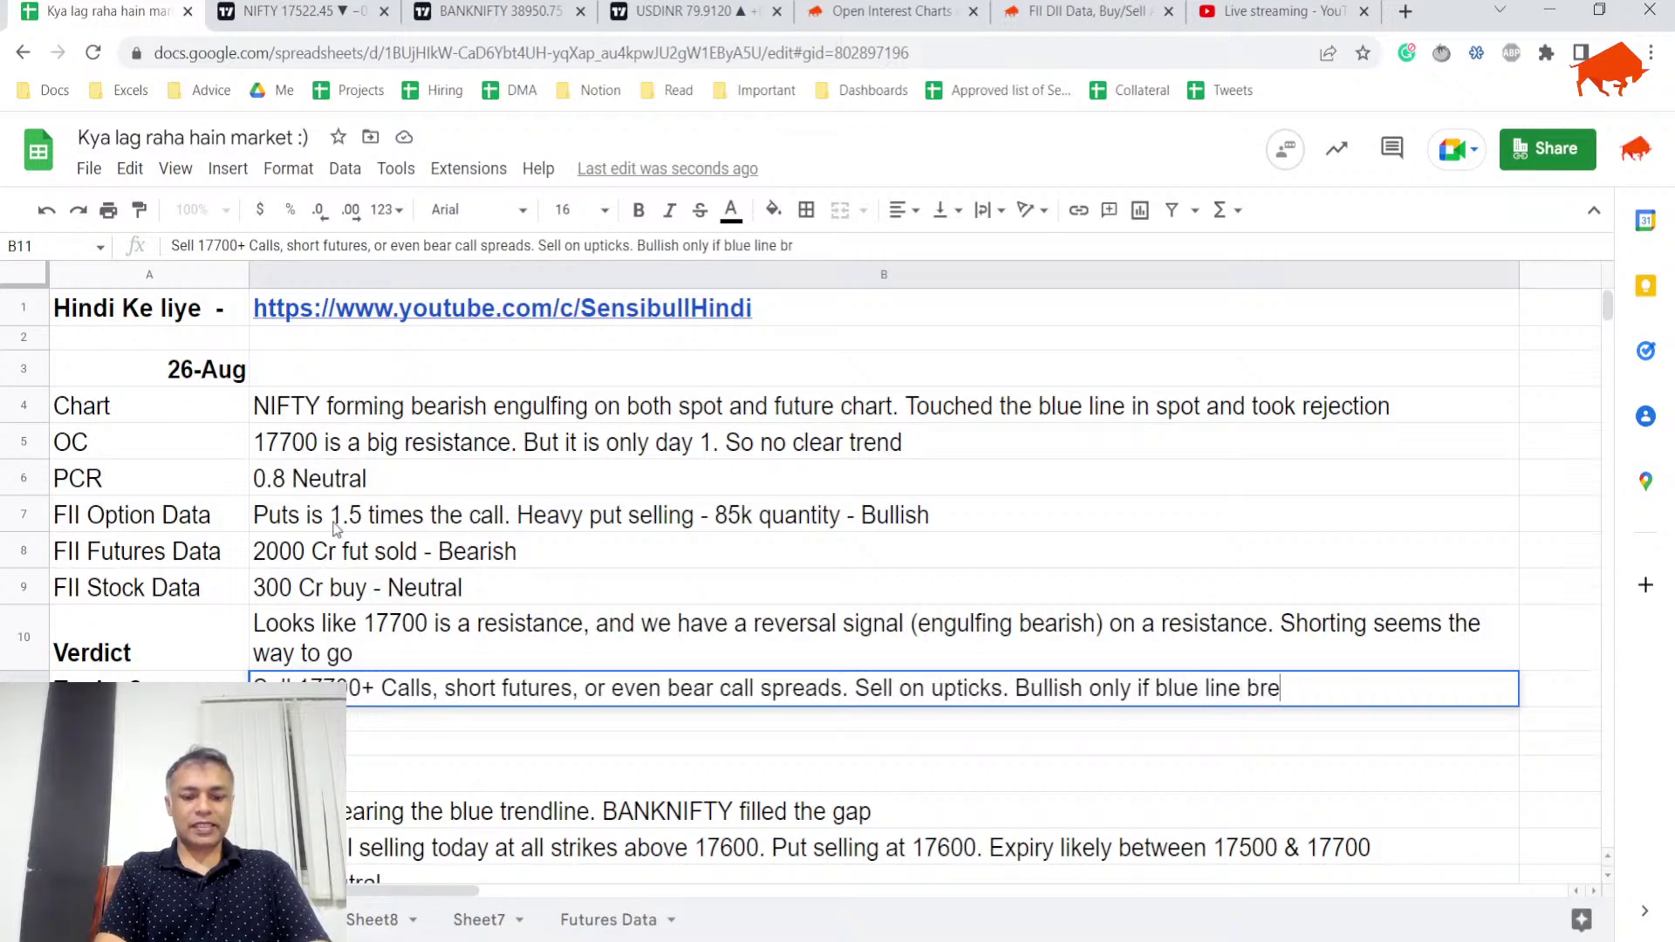
type("aches")
key("Return")
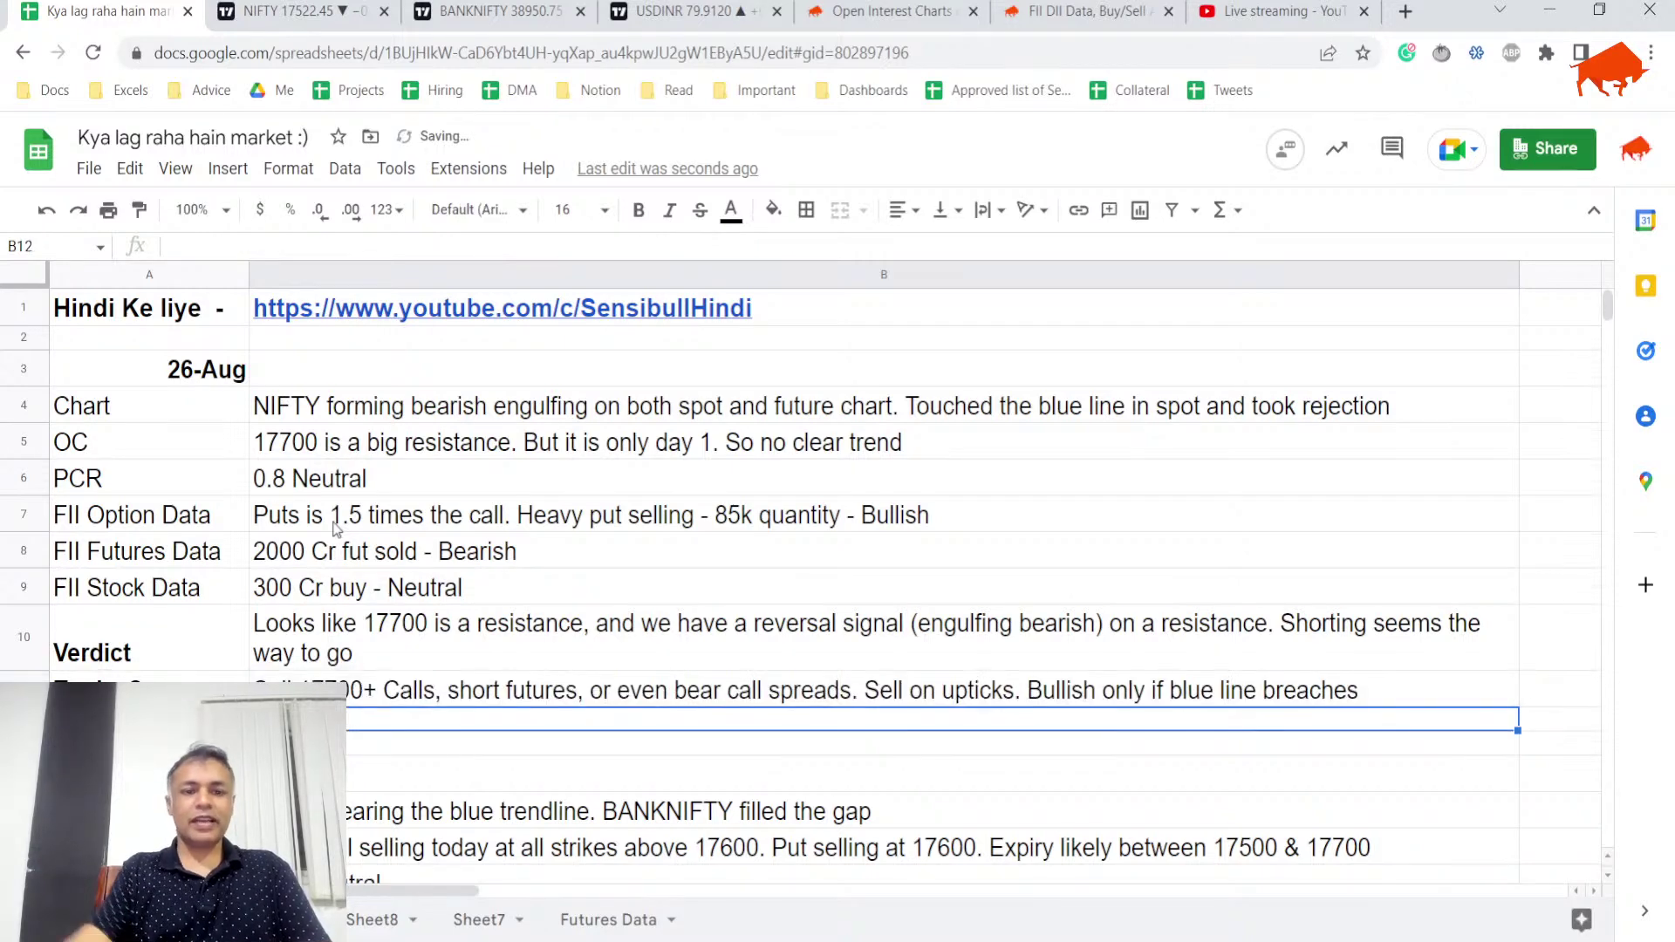
- Open the Kite dashboard in a new tab and sign in with the password and PIN
left_click(672, 11)
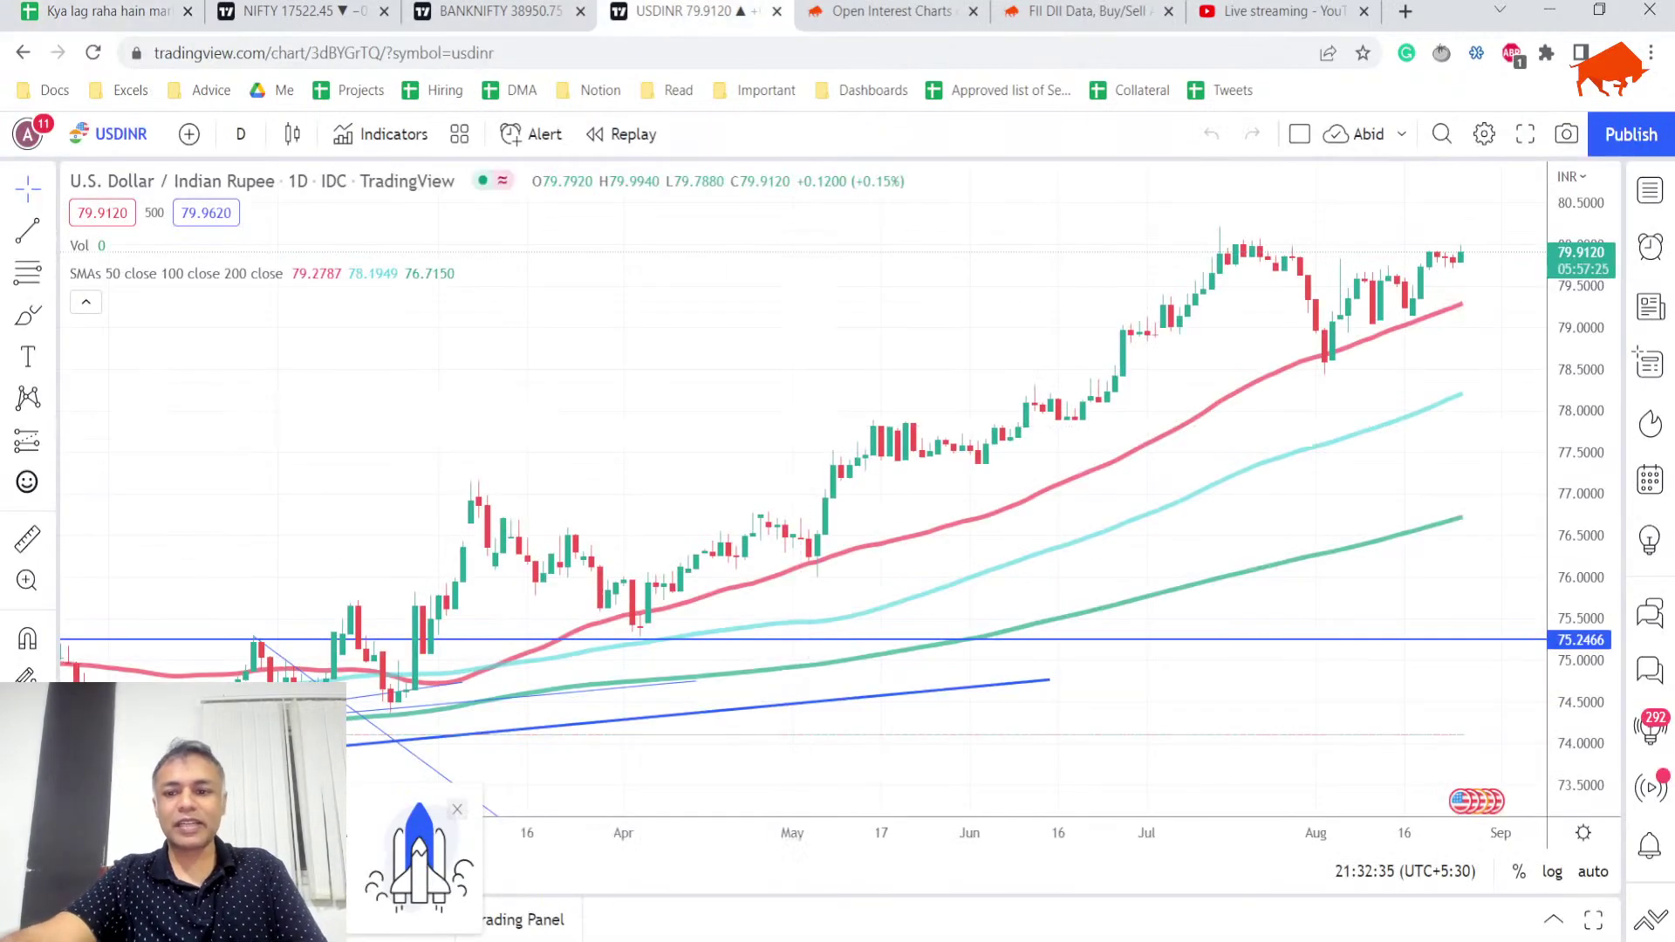
scroll(1391, 224, "up", 1)
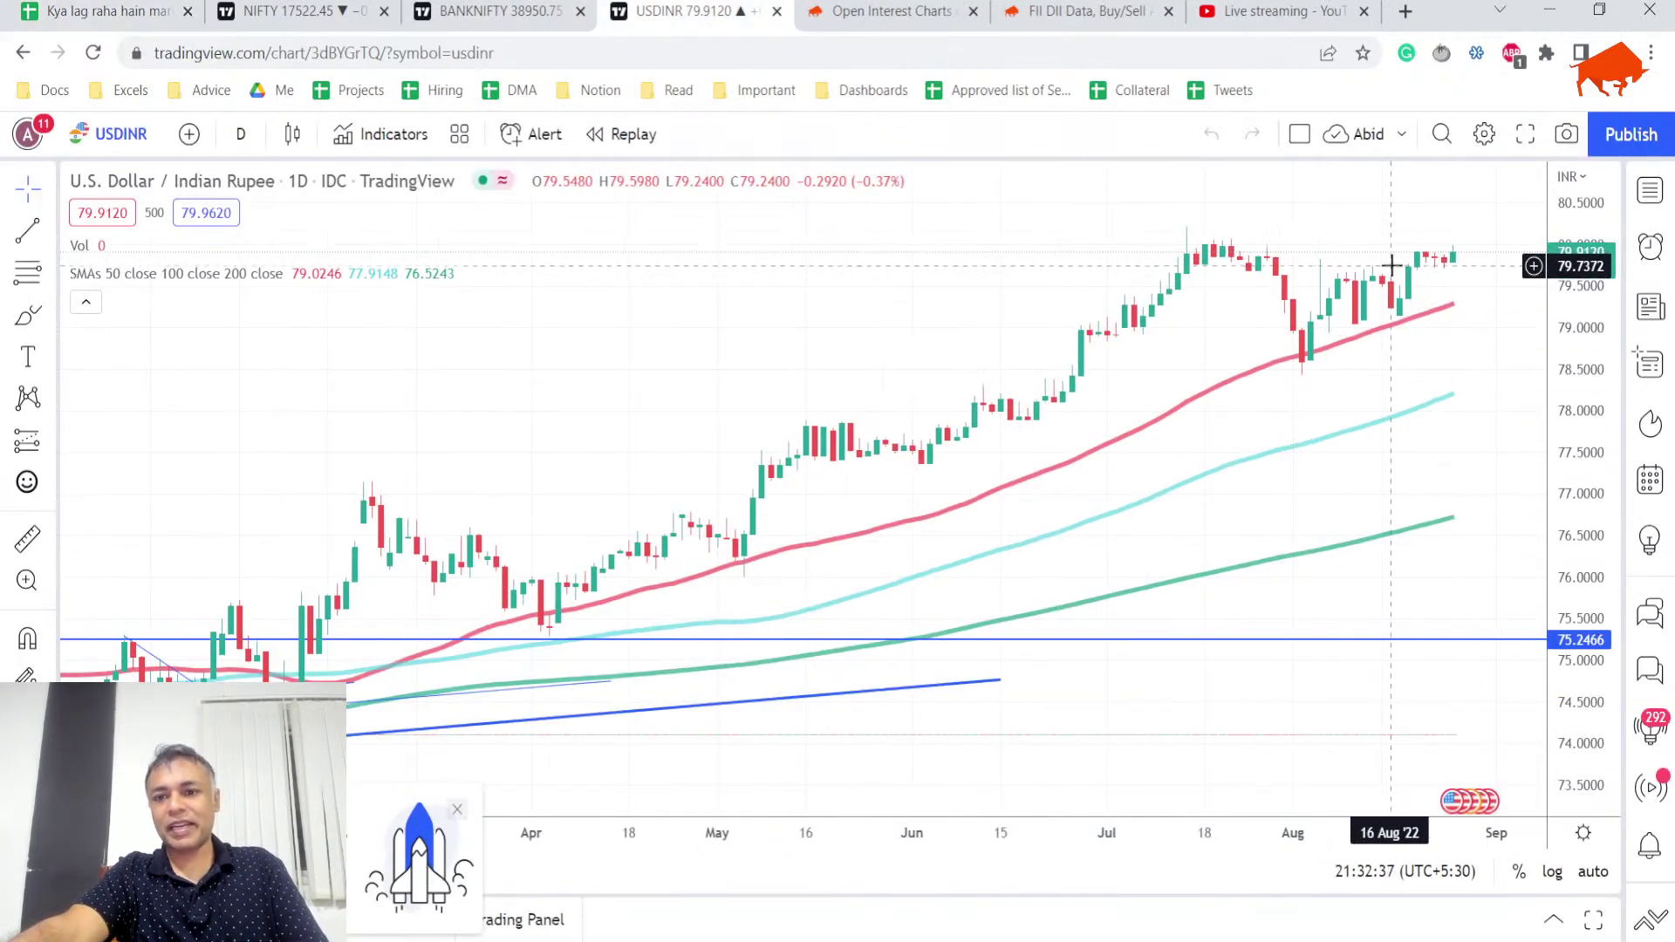
left_click(1405, 12)
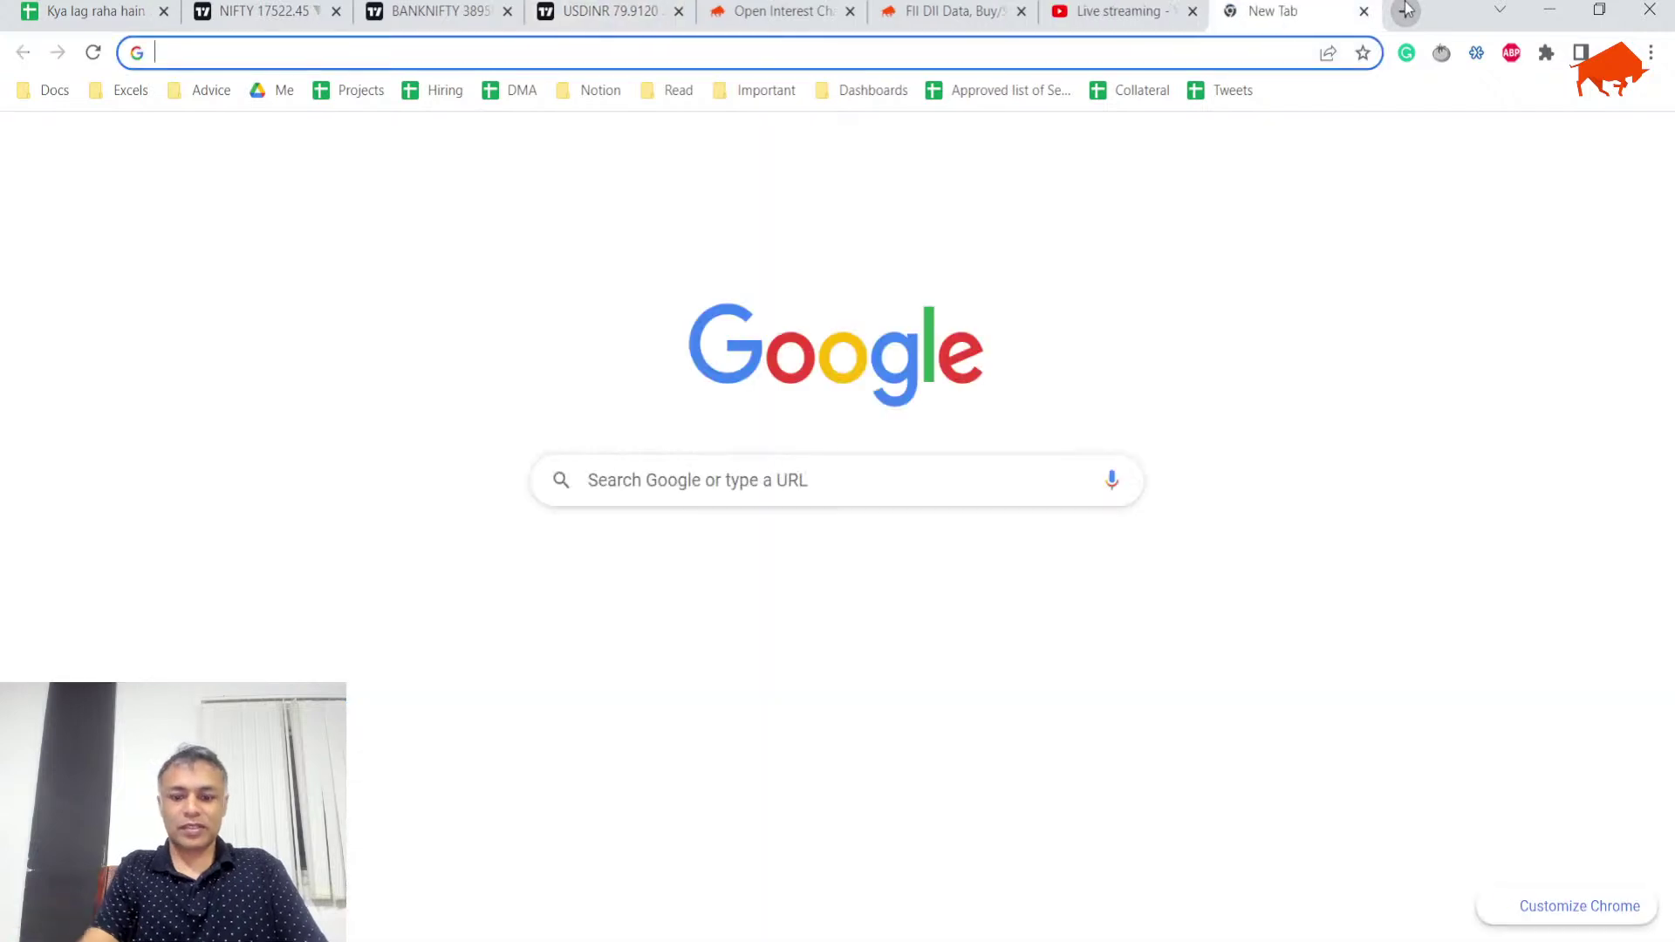
type("ki")
key("Down")
key("Down")
key("Down")
key("Down")
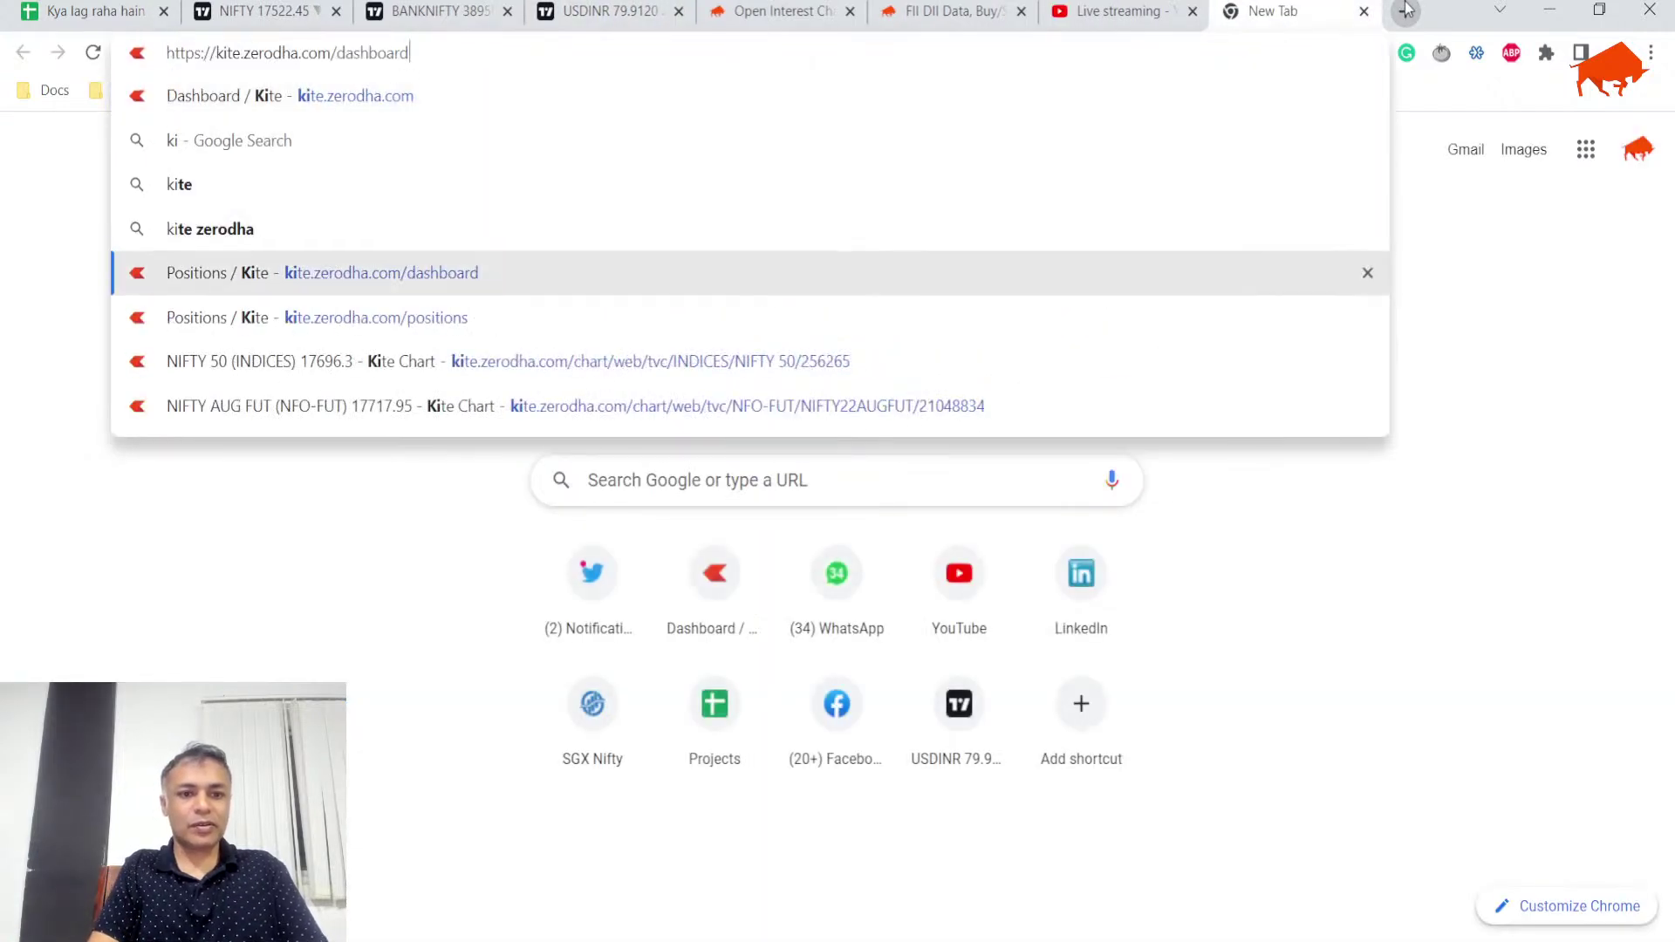
key("Return")
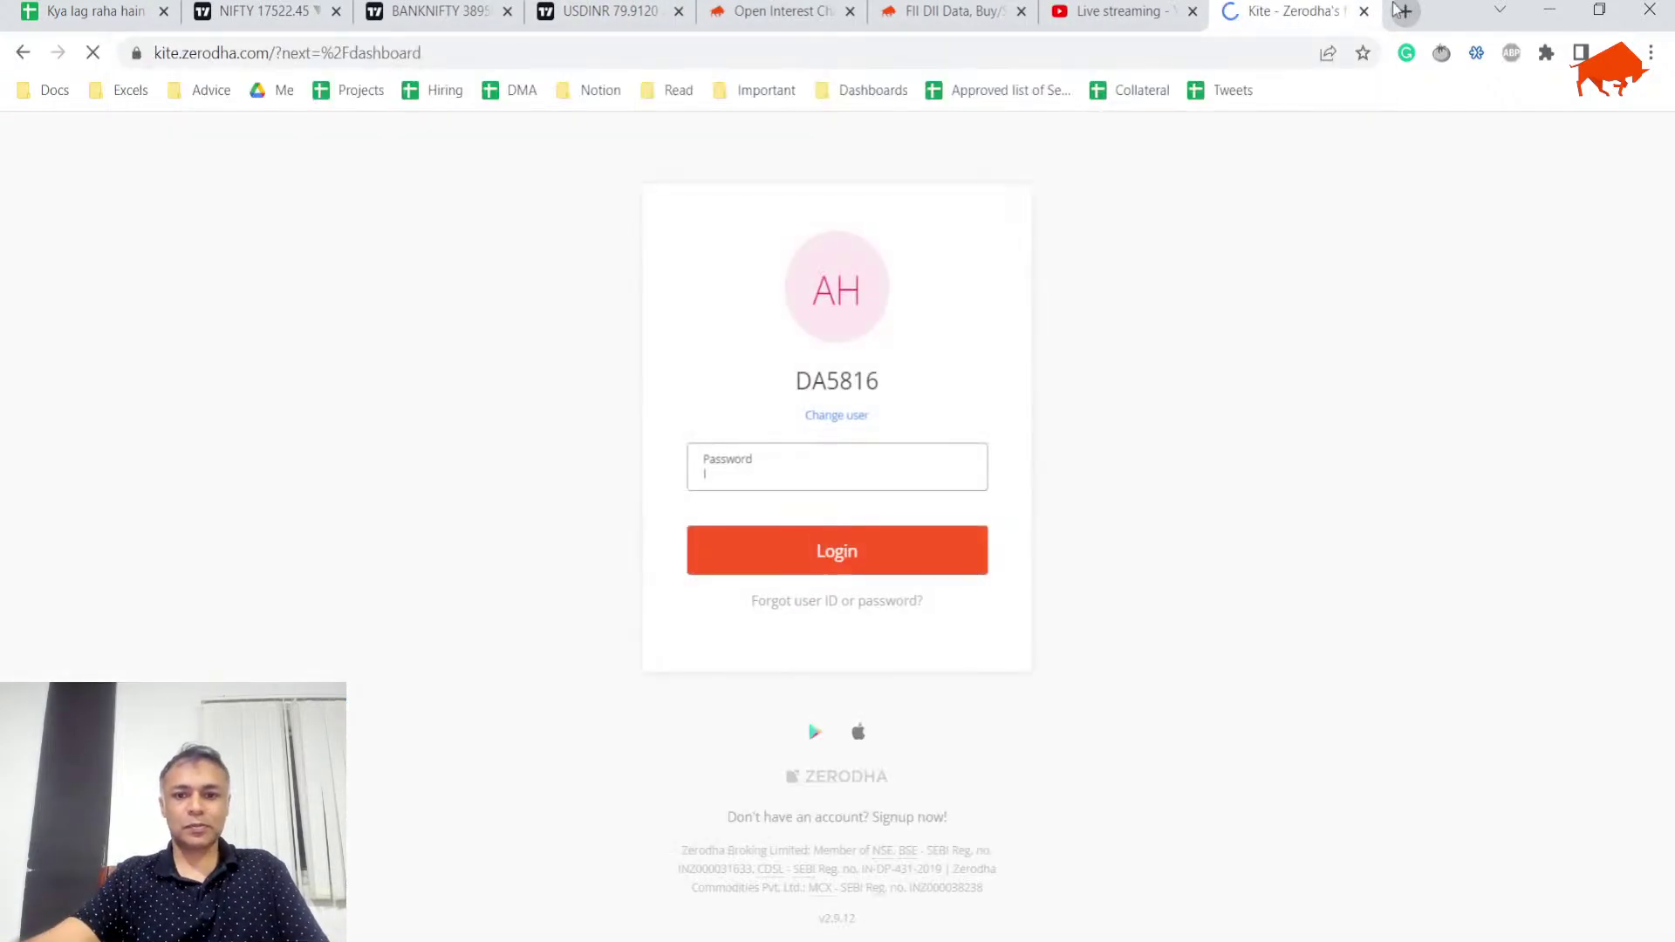
type("**********")
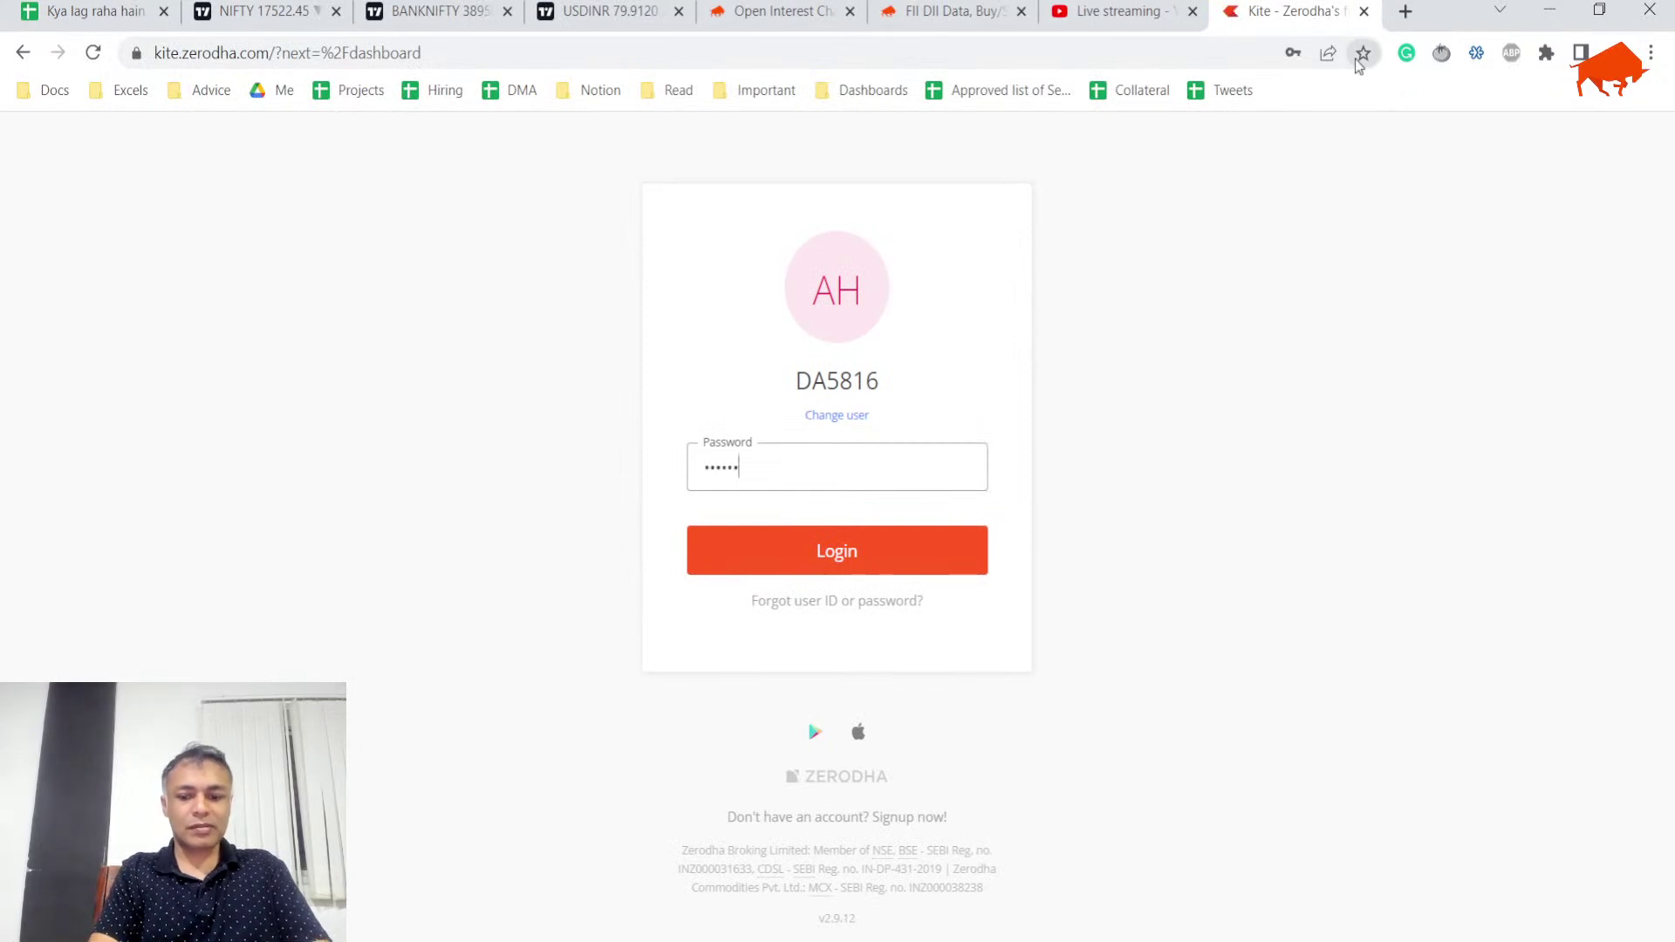
type("*********")
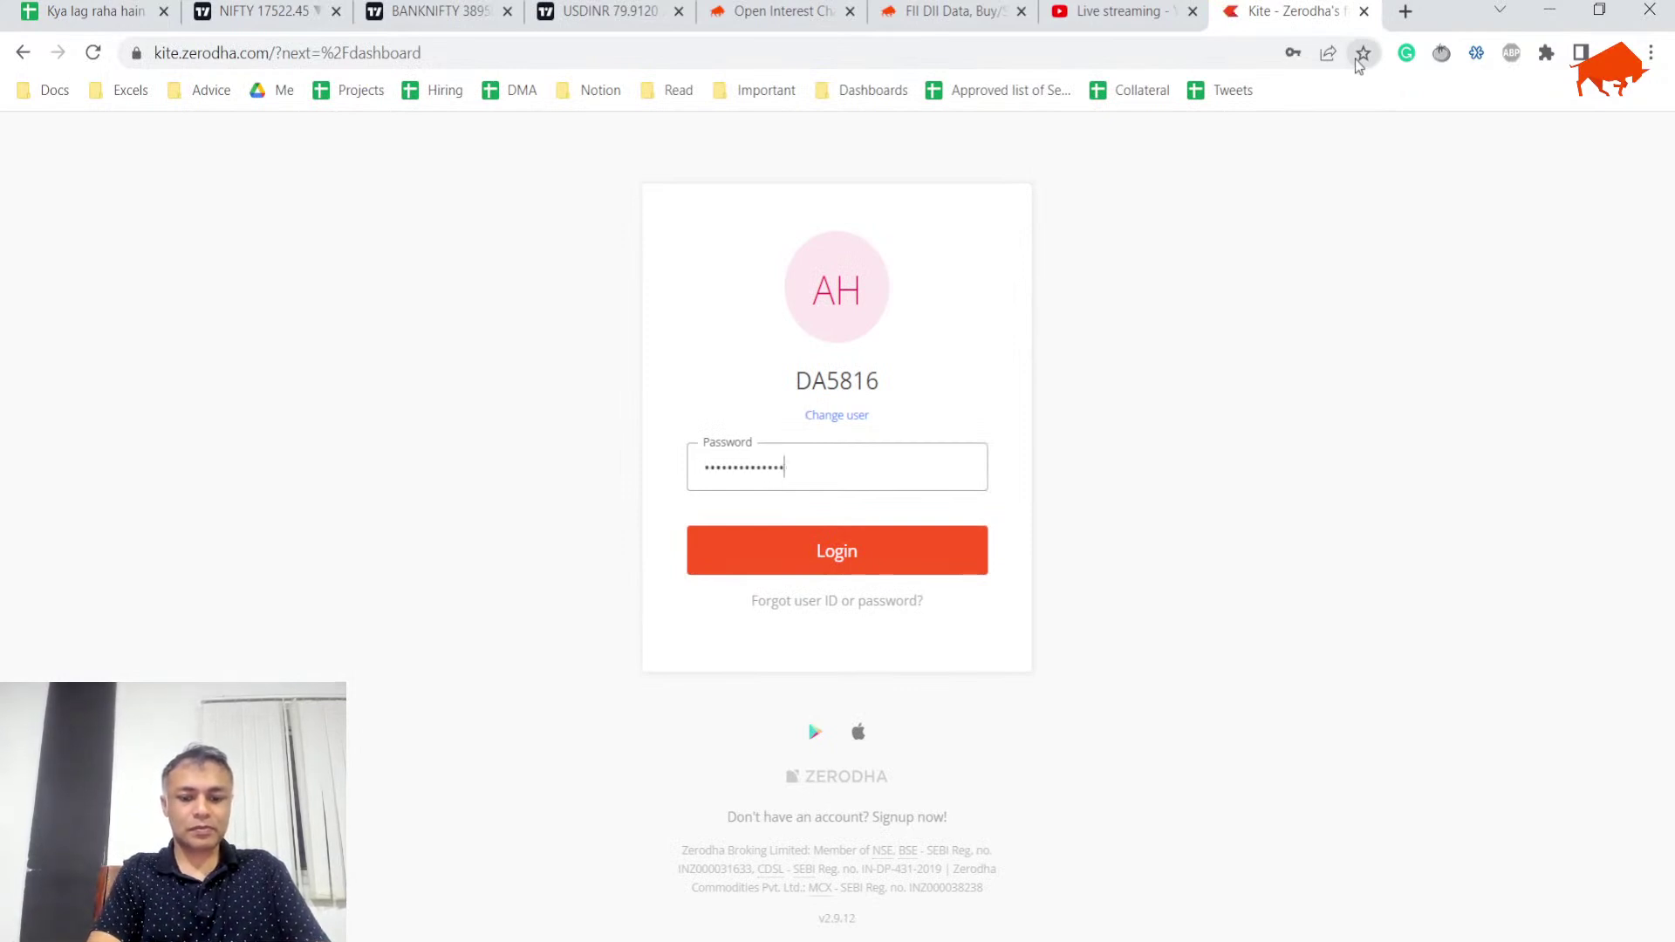
key("Return")
type("******")
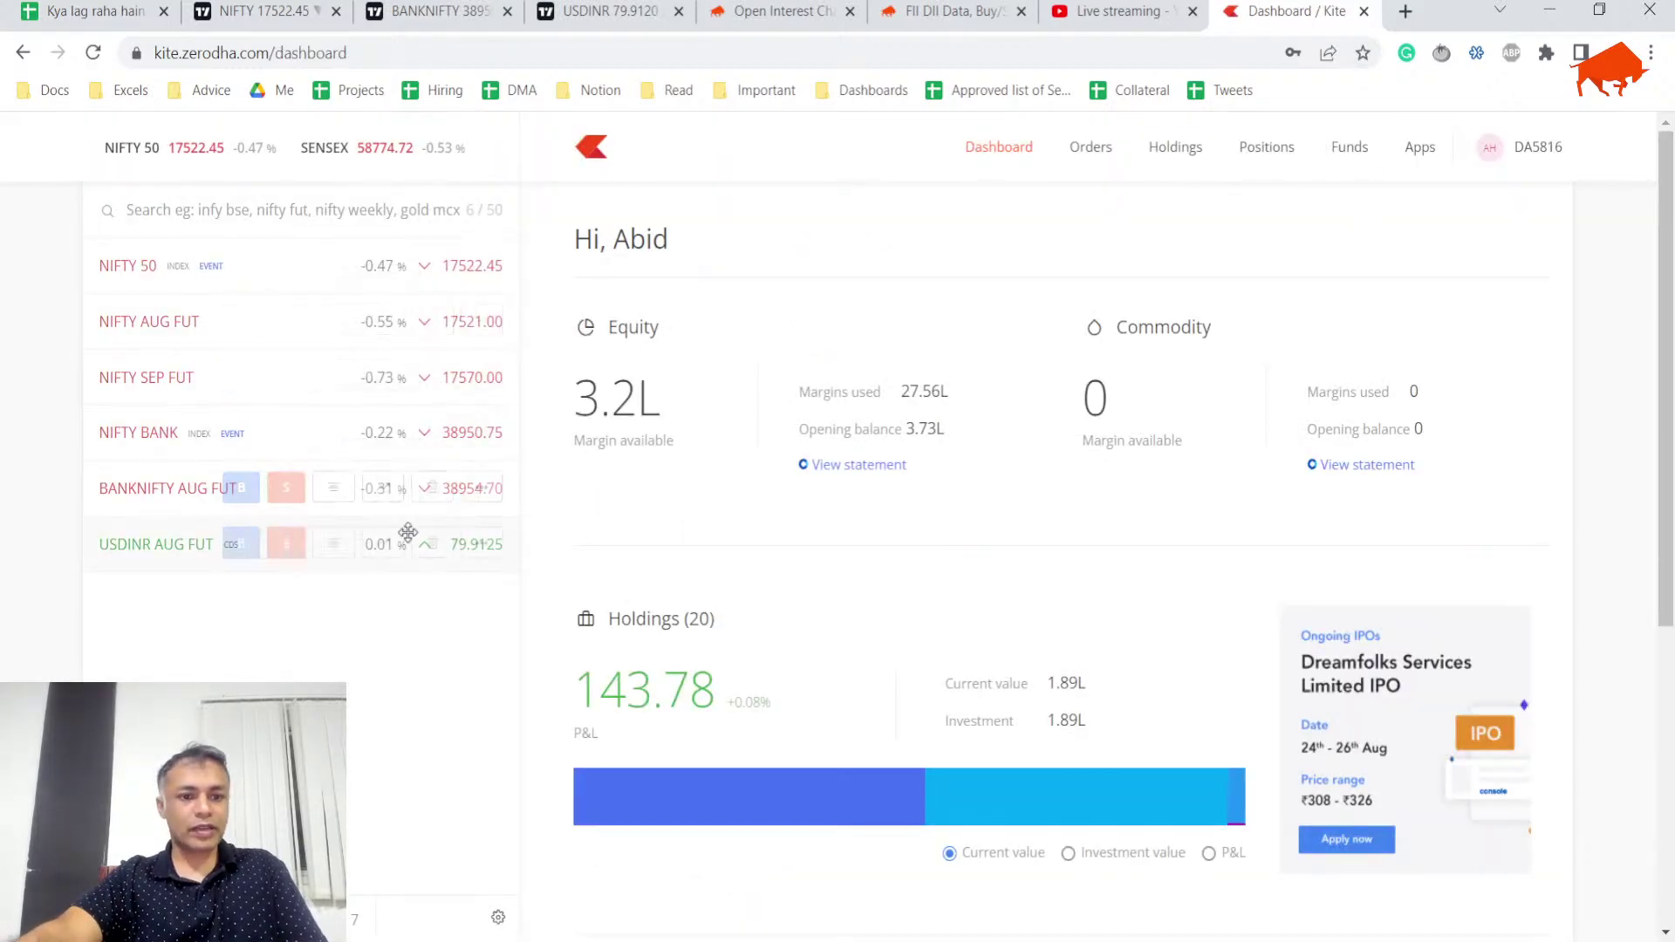
- Open the USDINR AUG FUT chart, zoom through it, then return to the market-analysis sheet
left_click(385, 544)
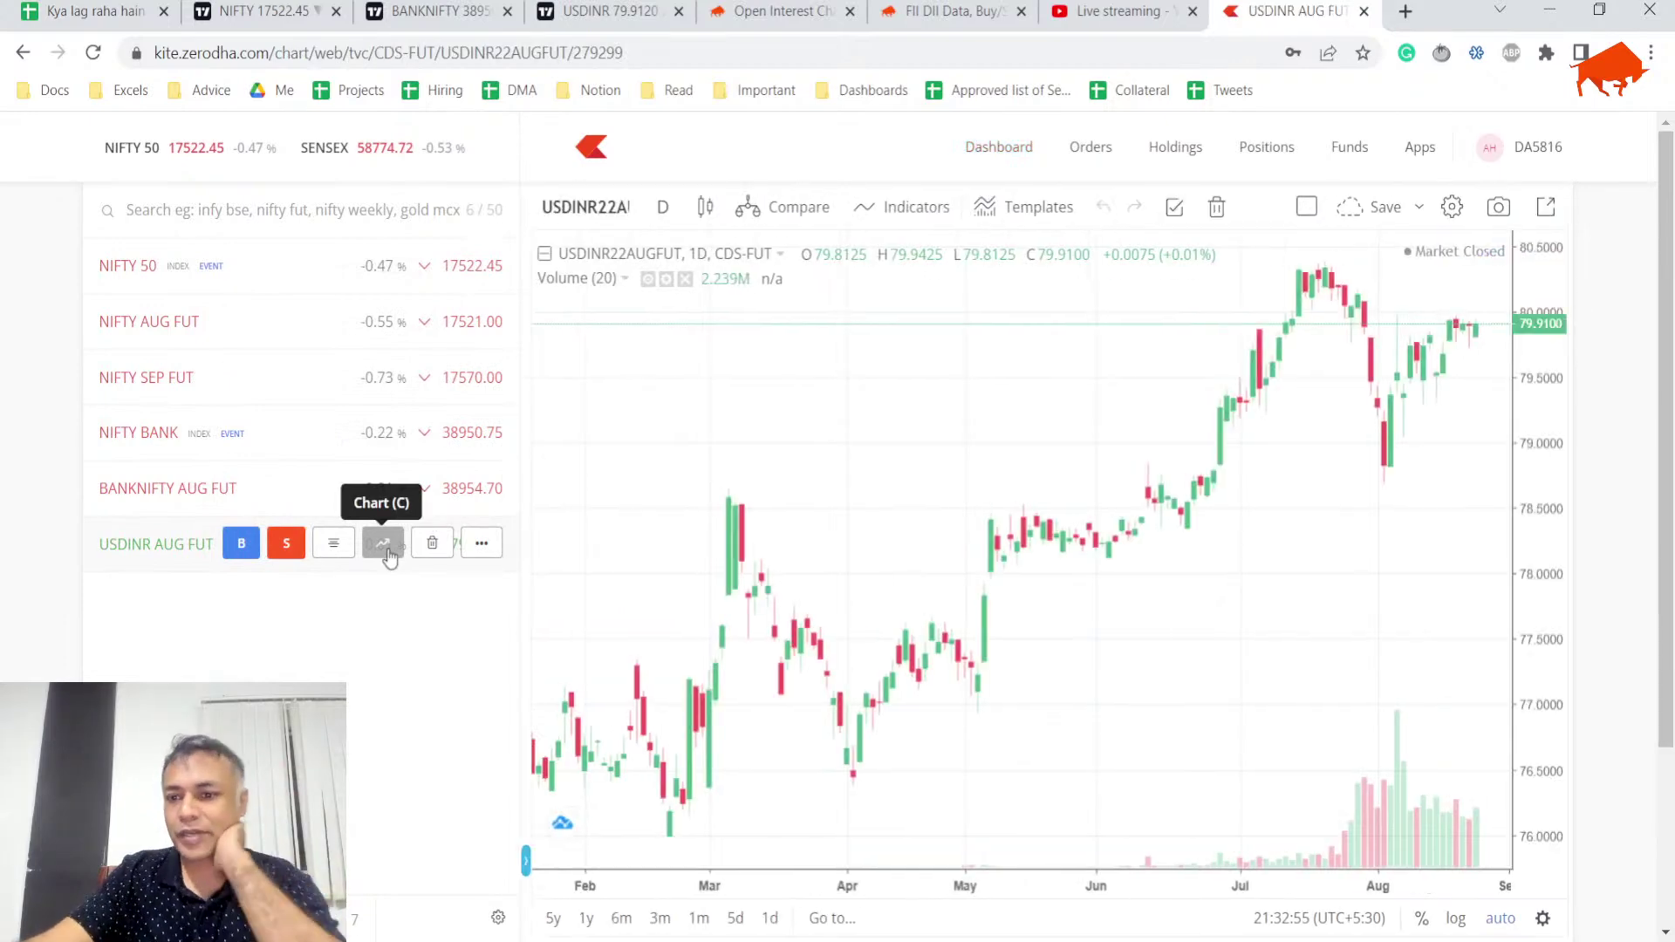
scroll(1386, 365, "up", 5)
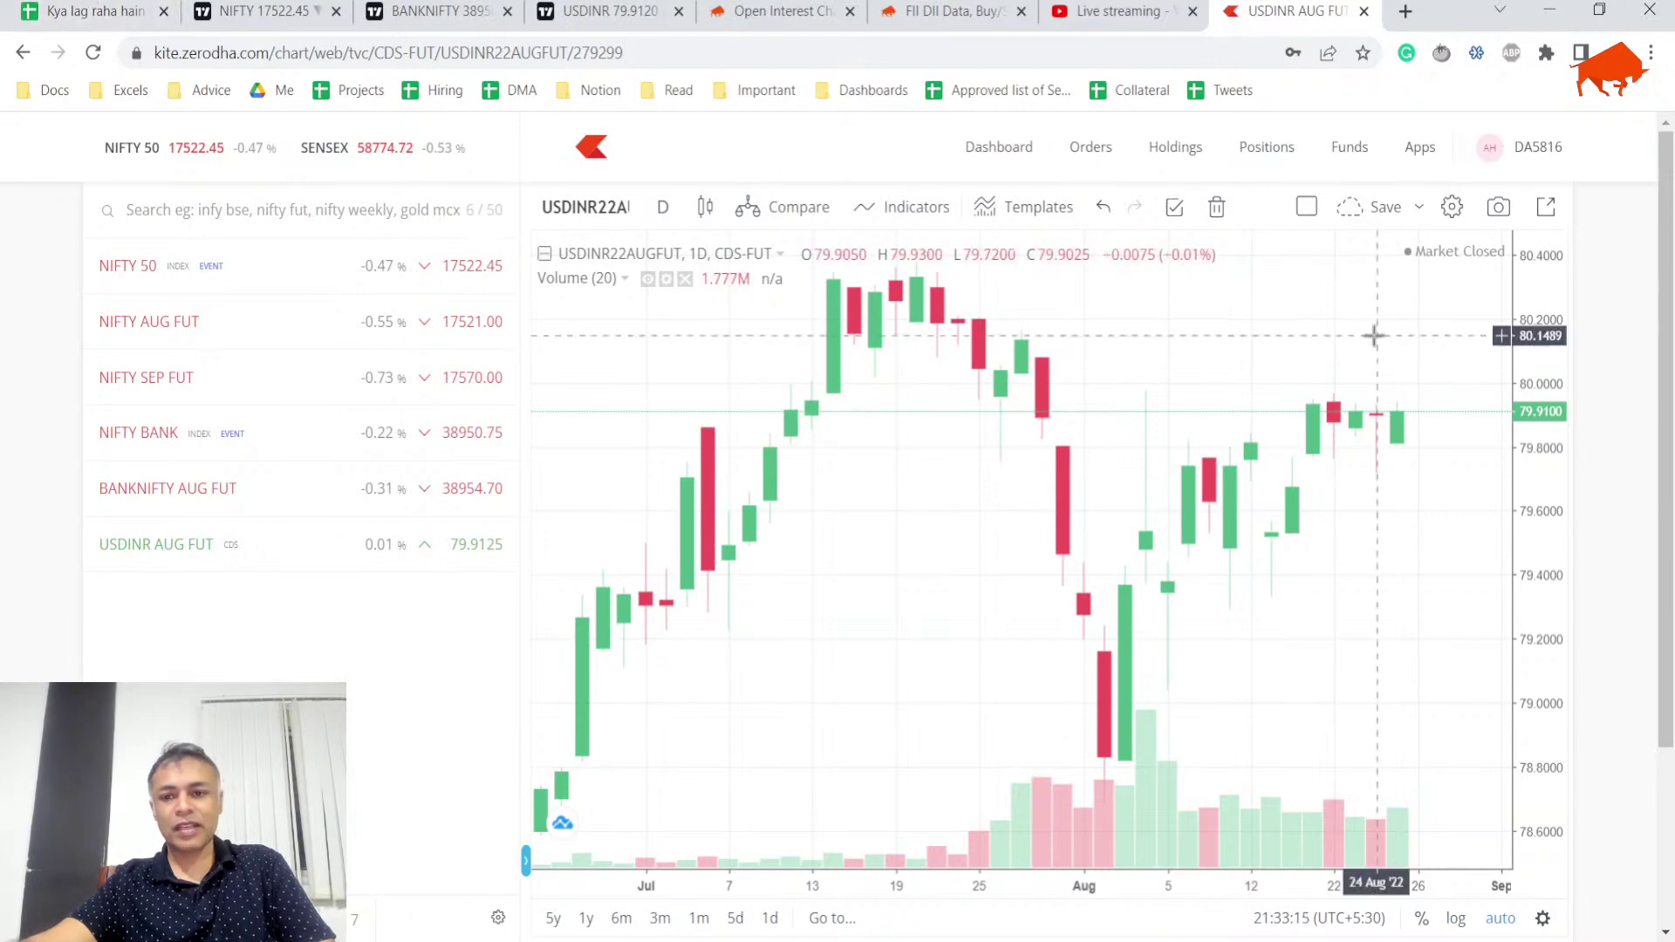
scroll(1373, 335, "down", 2)
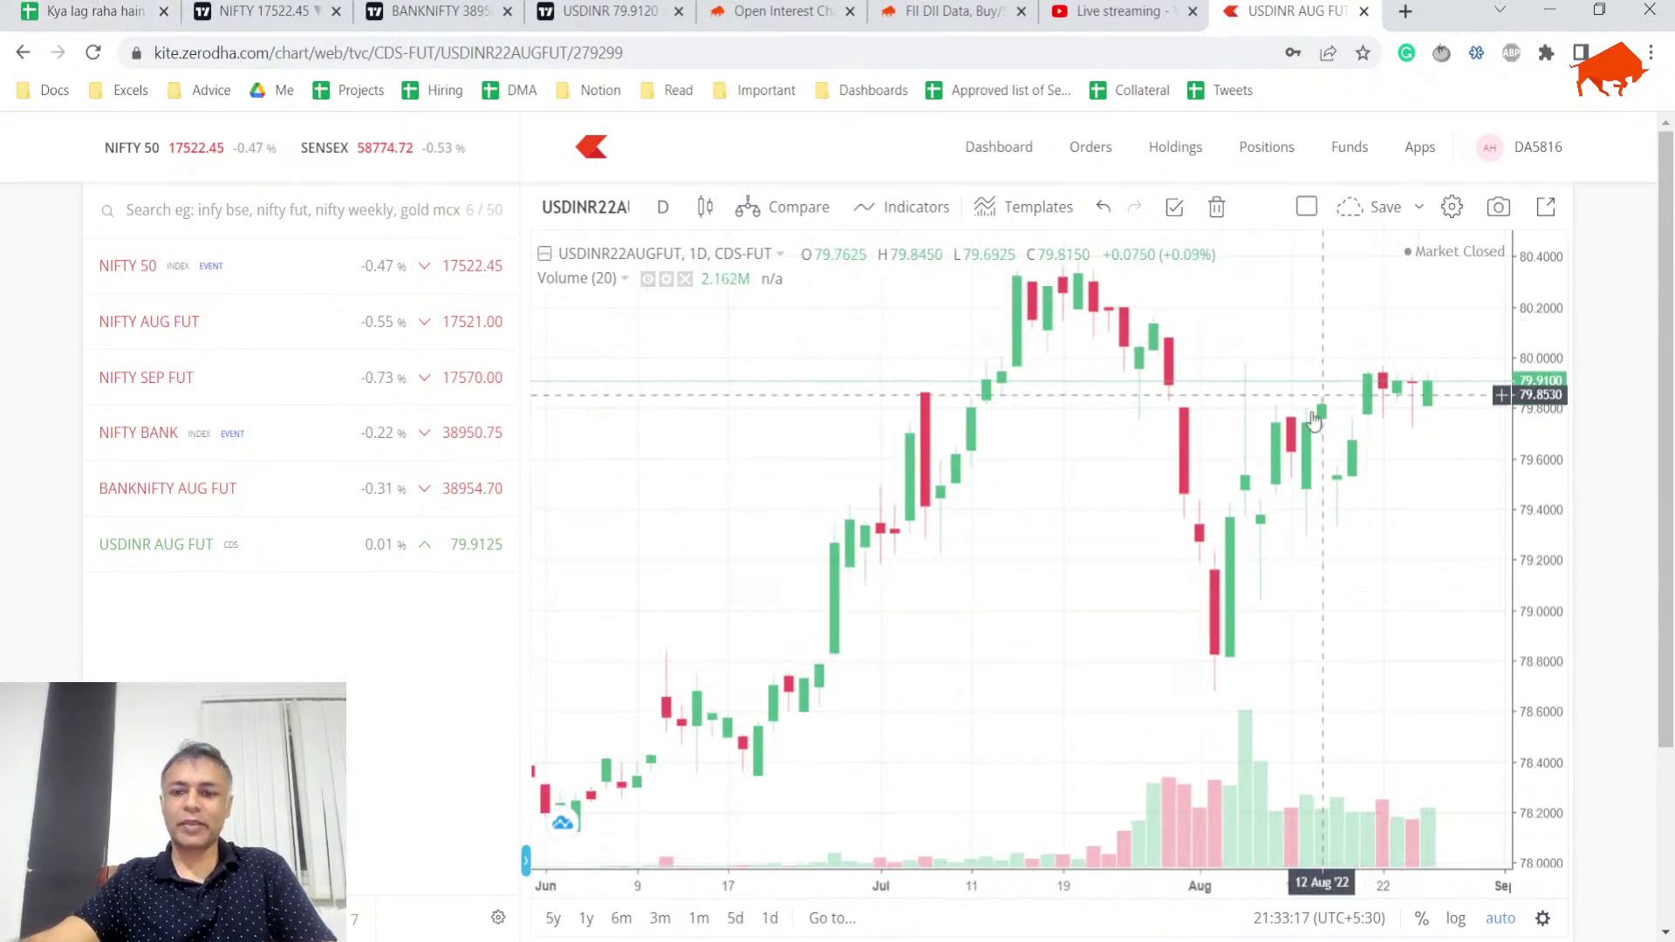
left_click(93, 7)
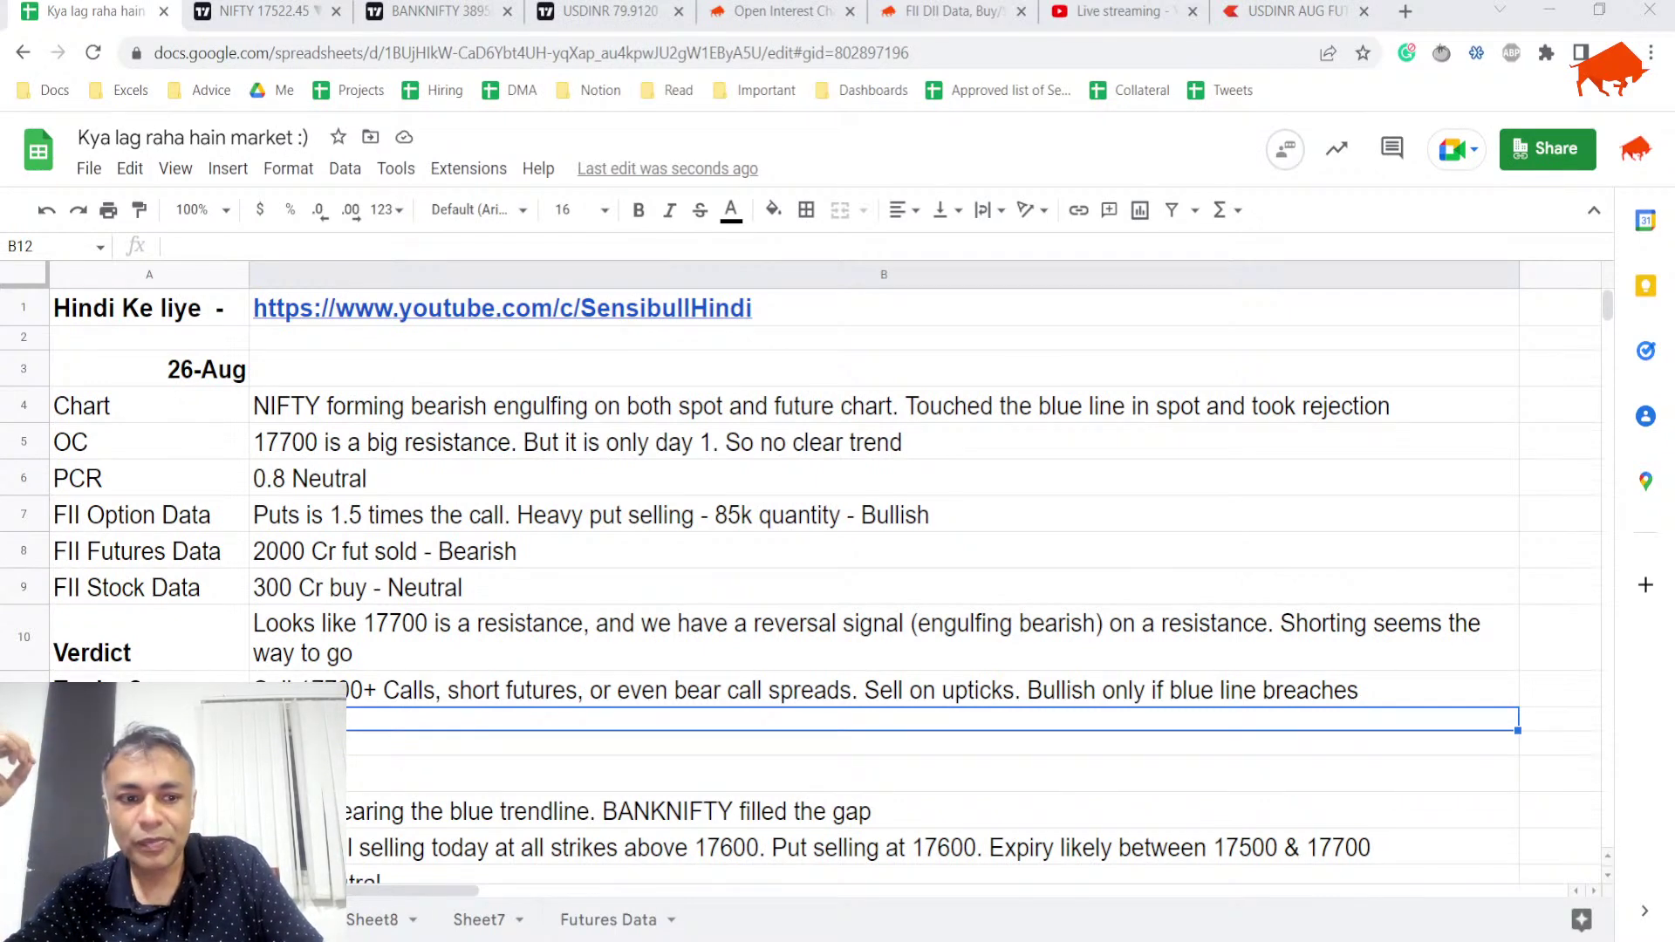
- Switch to the Sensibull FII DII Data page showing the 25 Aug figures
left_click(92, 4)
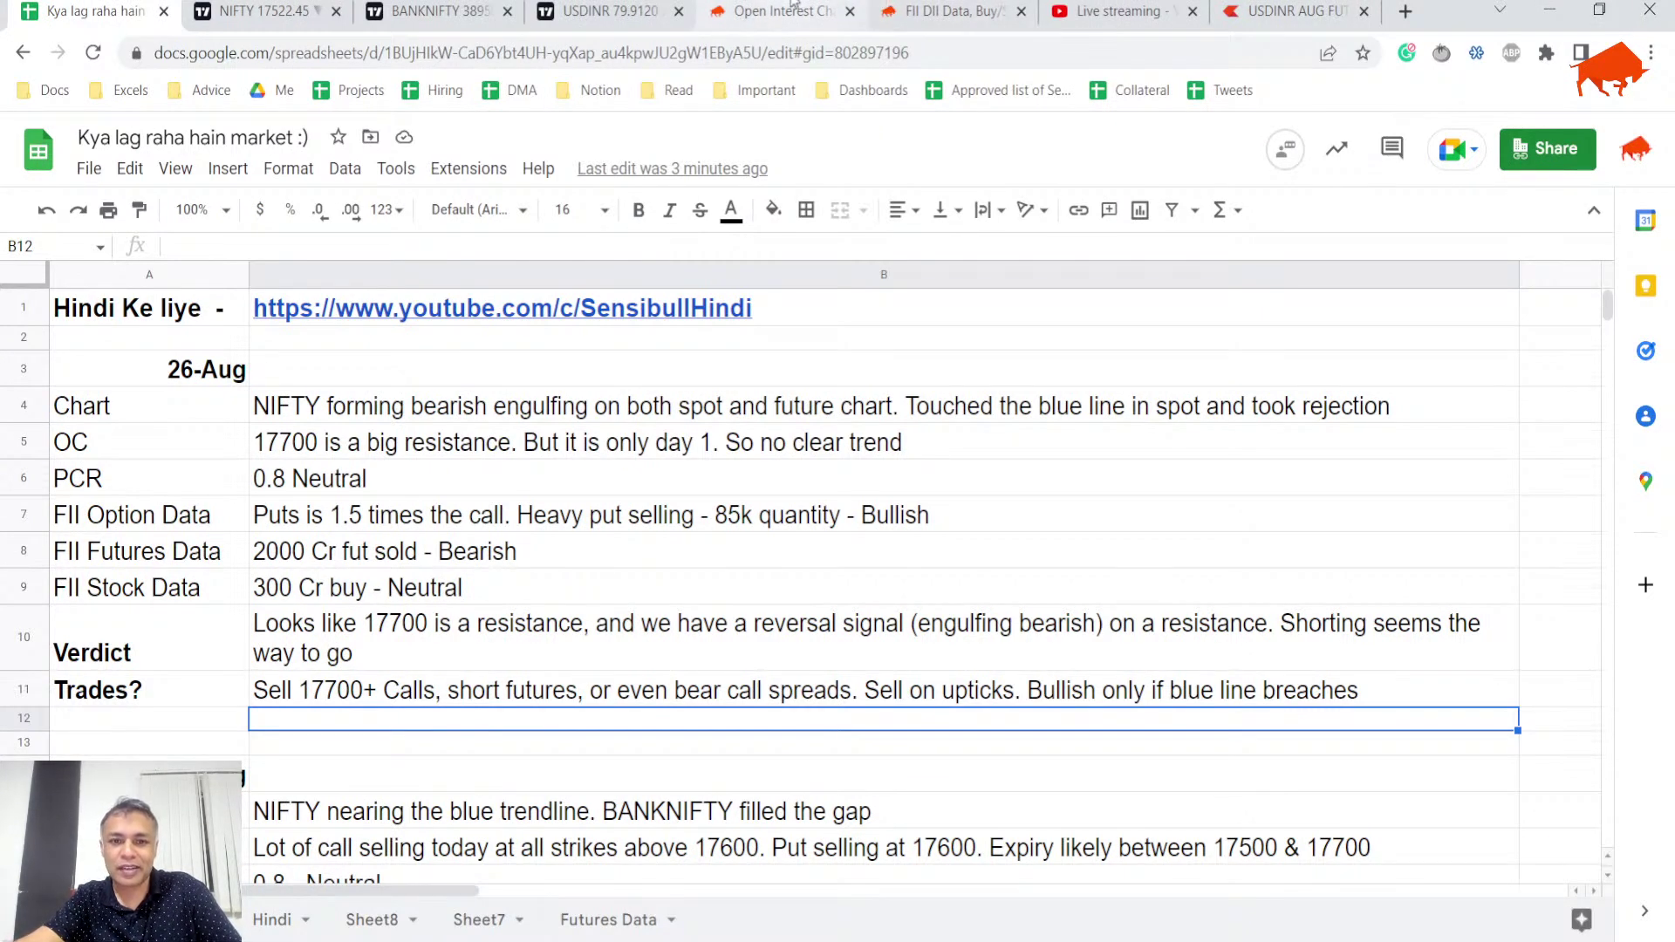
left_click(890, 10)
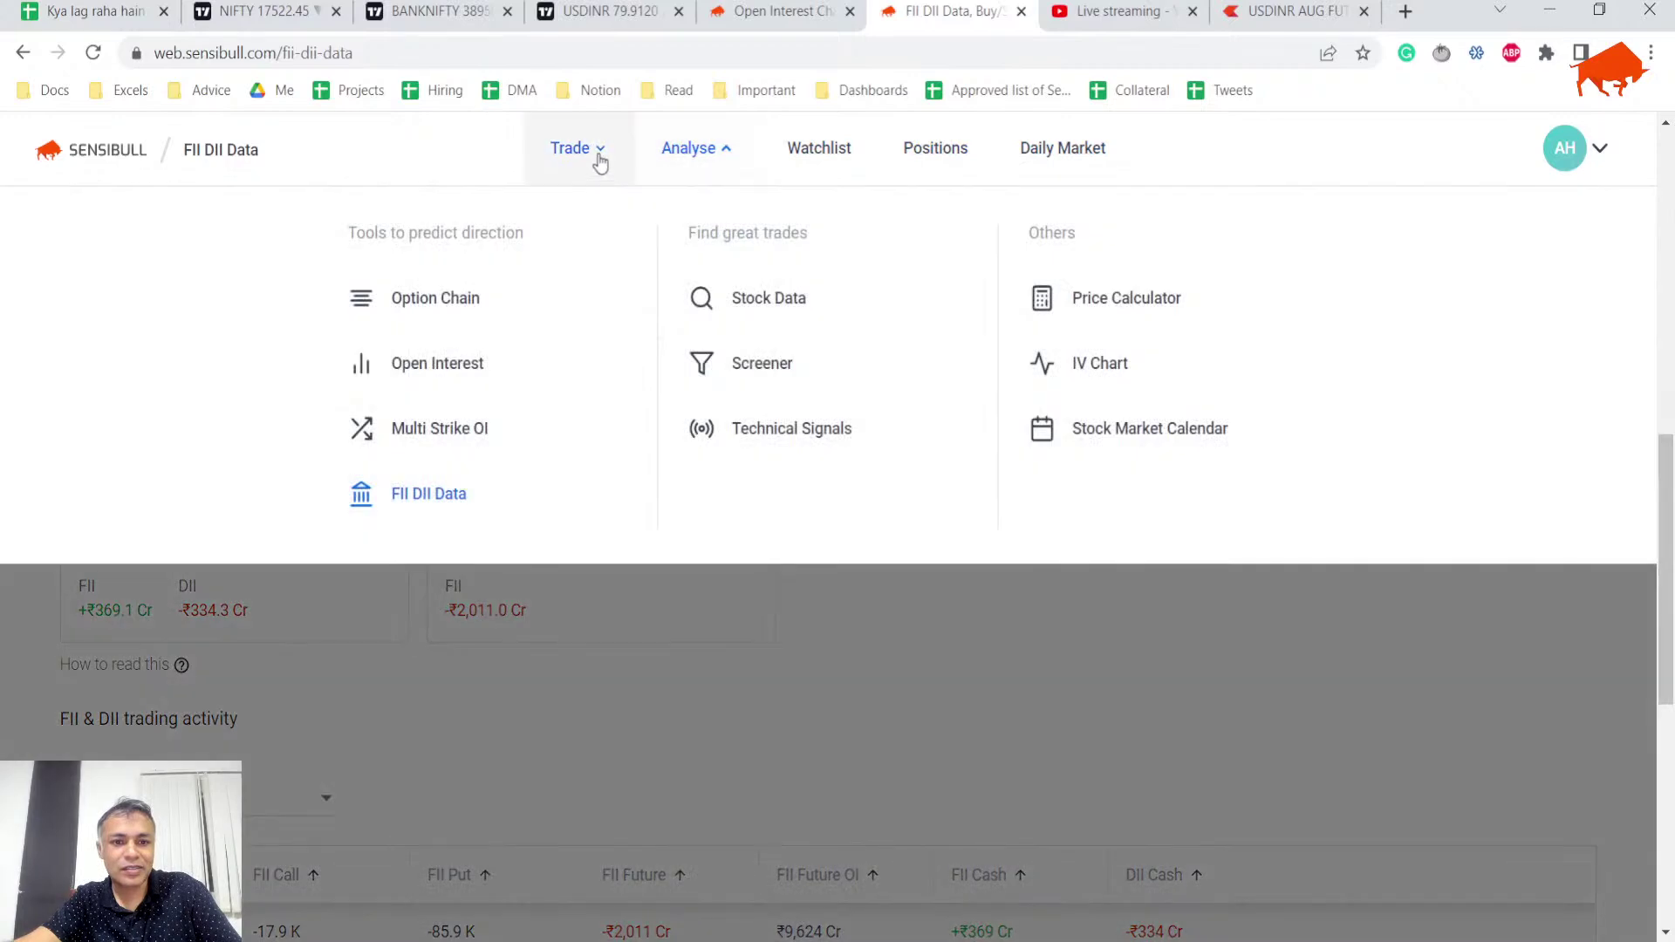
- Load a NIFTY bear put spread (buy 17500 PE, sell 17300 PE) on the 01 Sep expiry in Strategy Builder
mouse_move(599, 160)
left_click(415, 297)
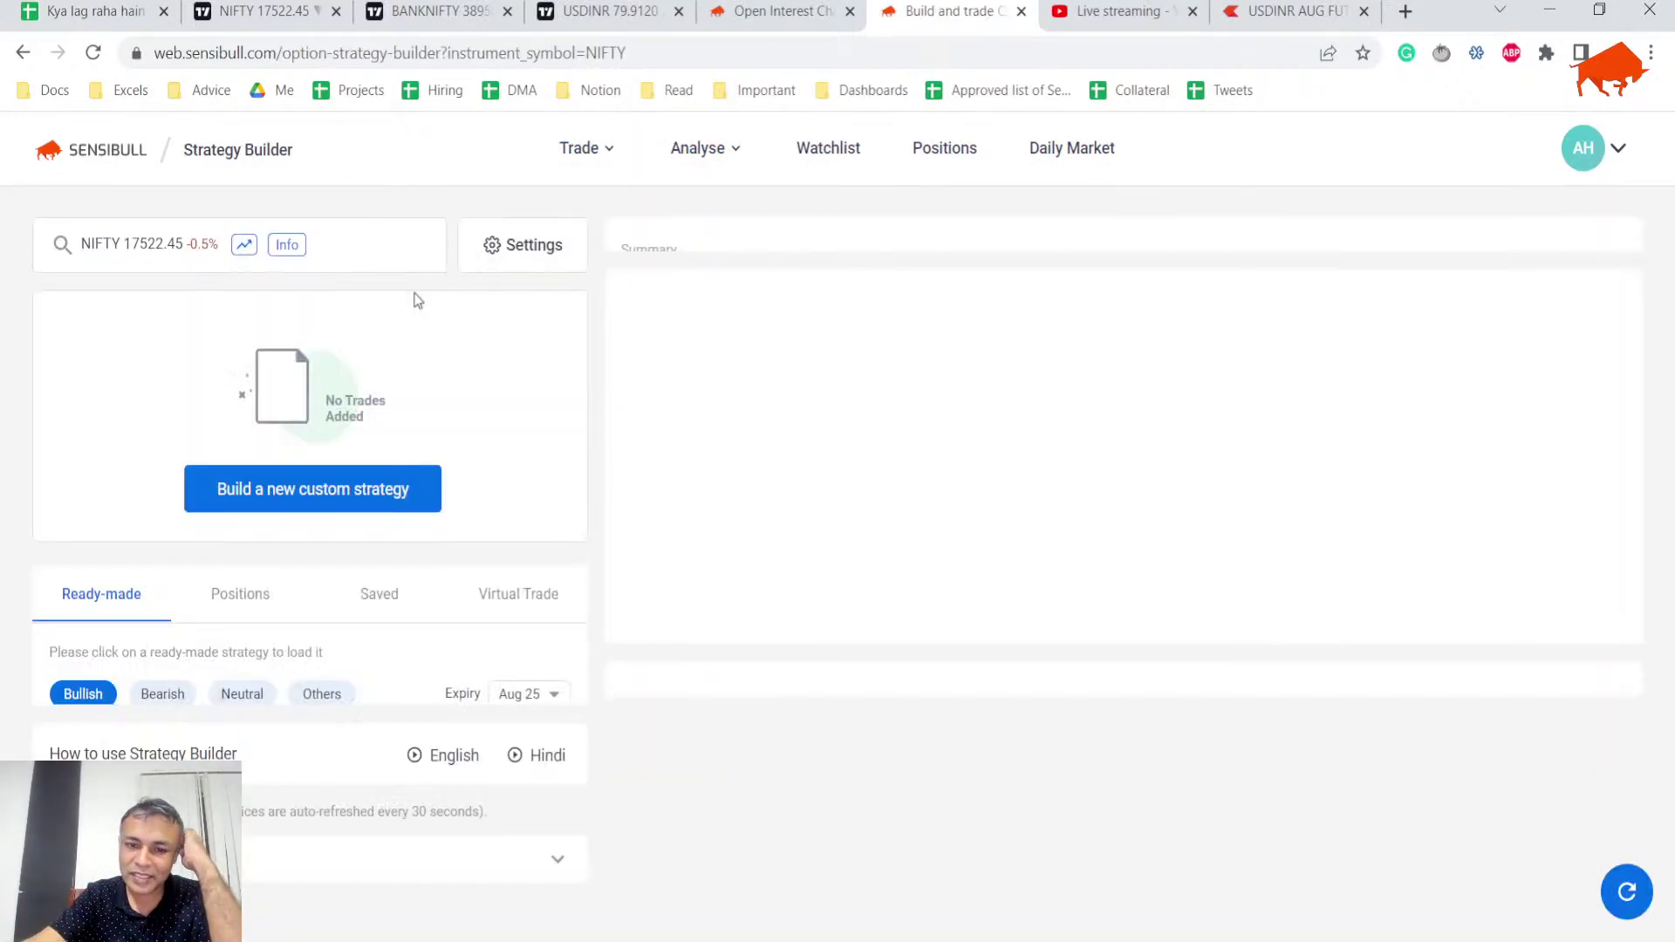
left_click(164, 696)
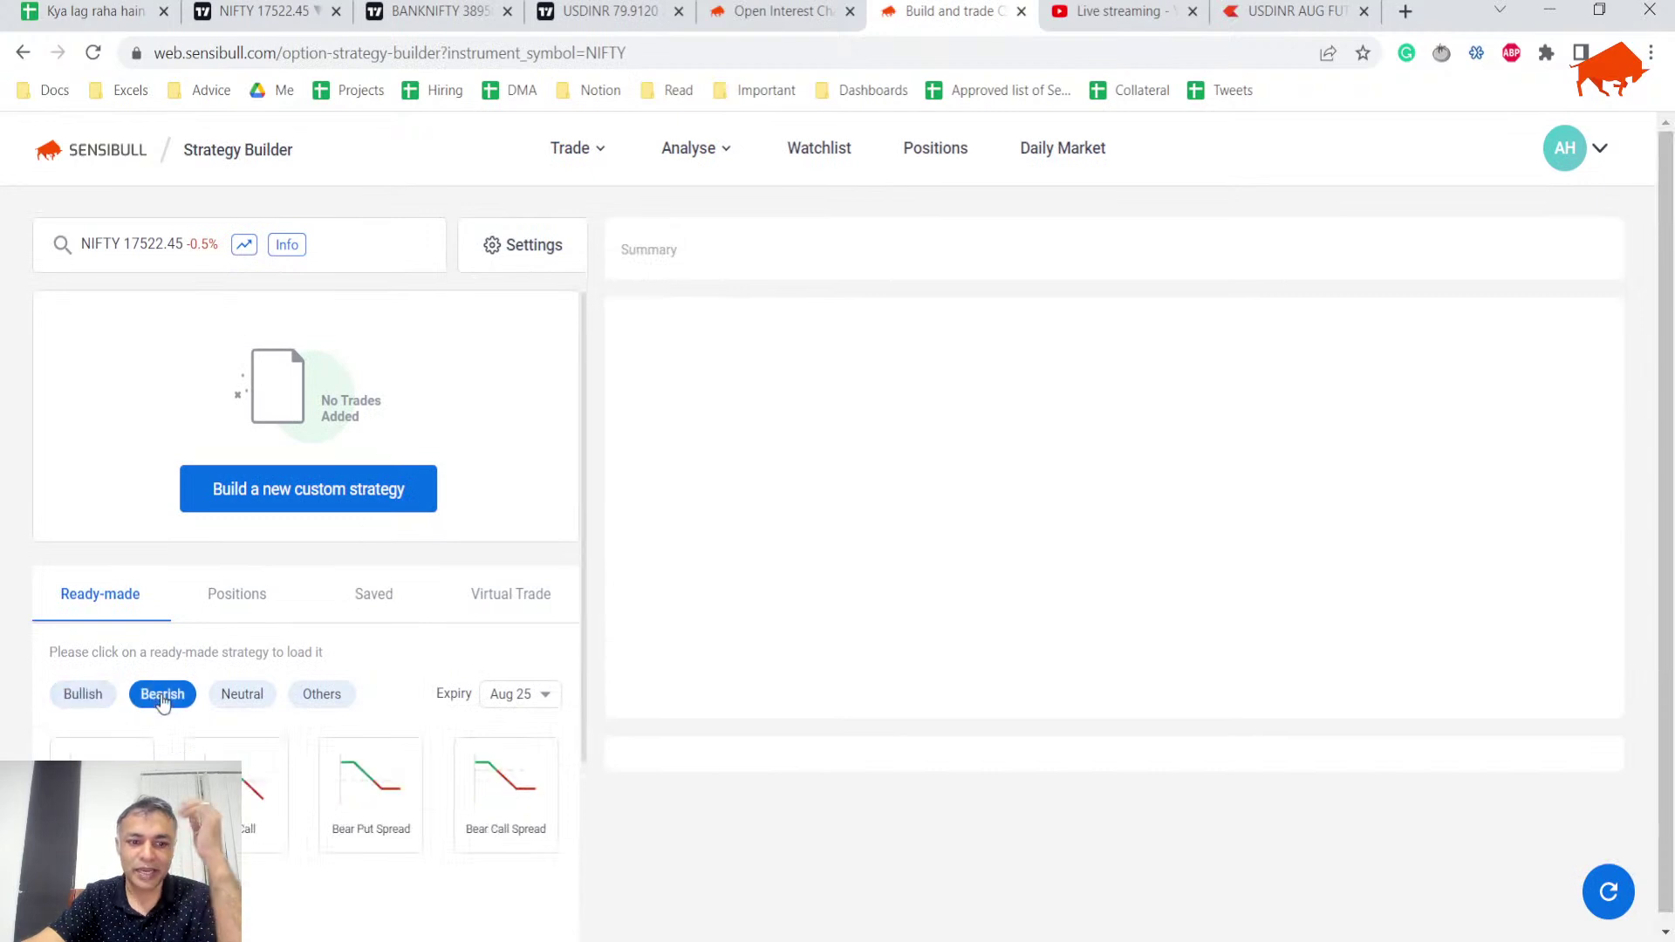
left_click(385, 836)
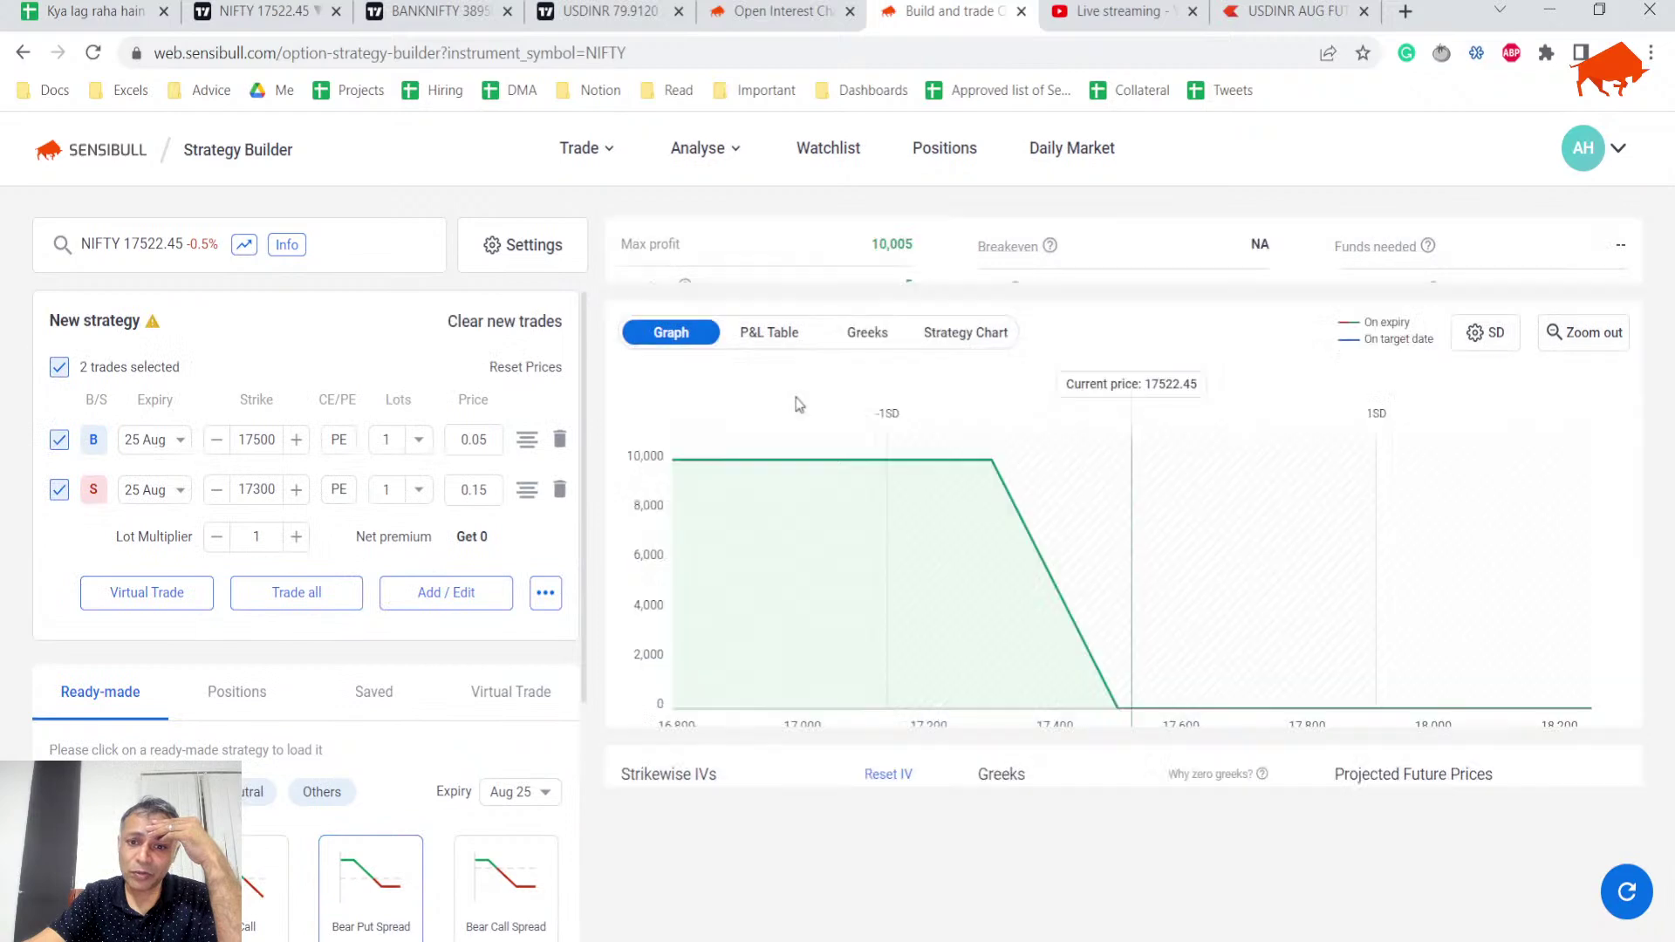
left_click(521, 801)
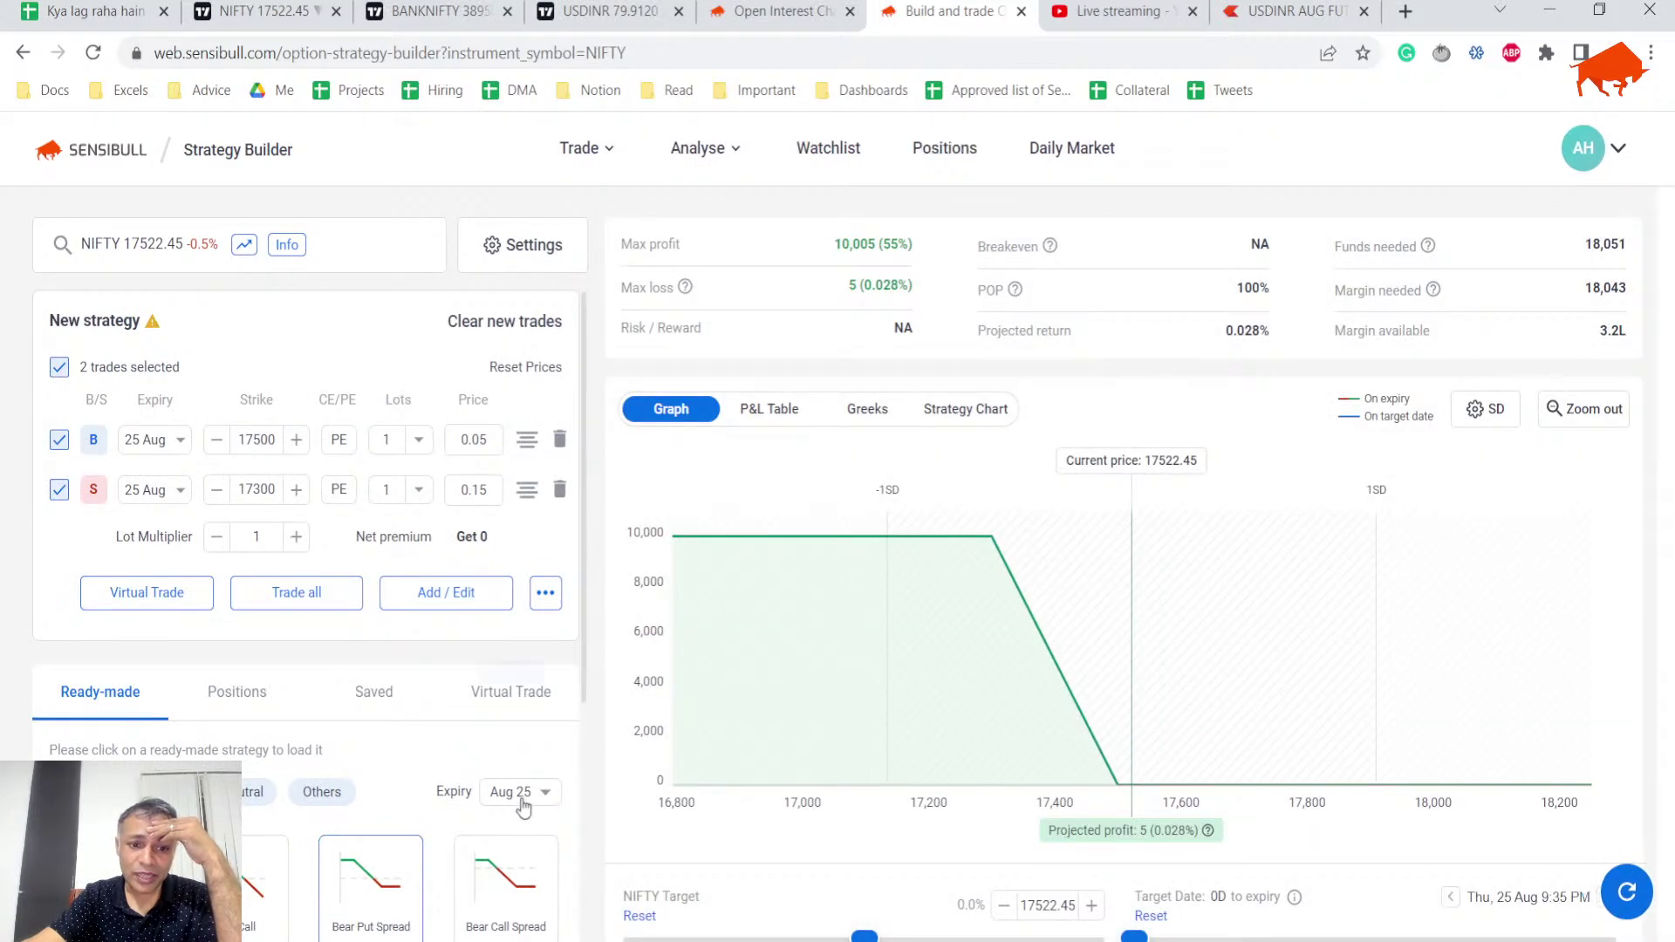
left_click(514, 635)
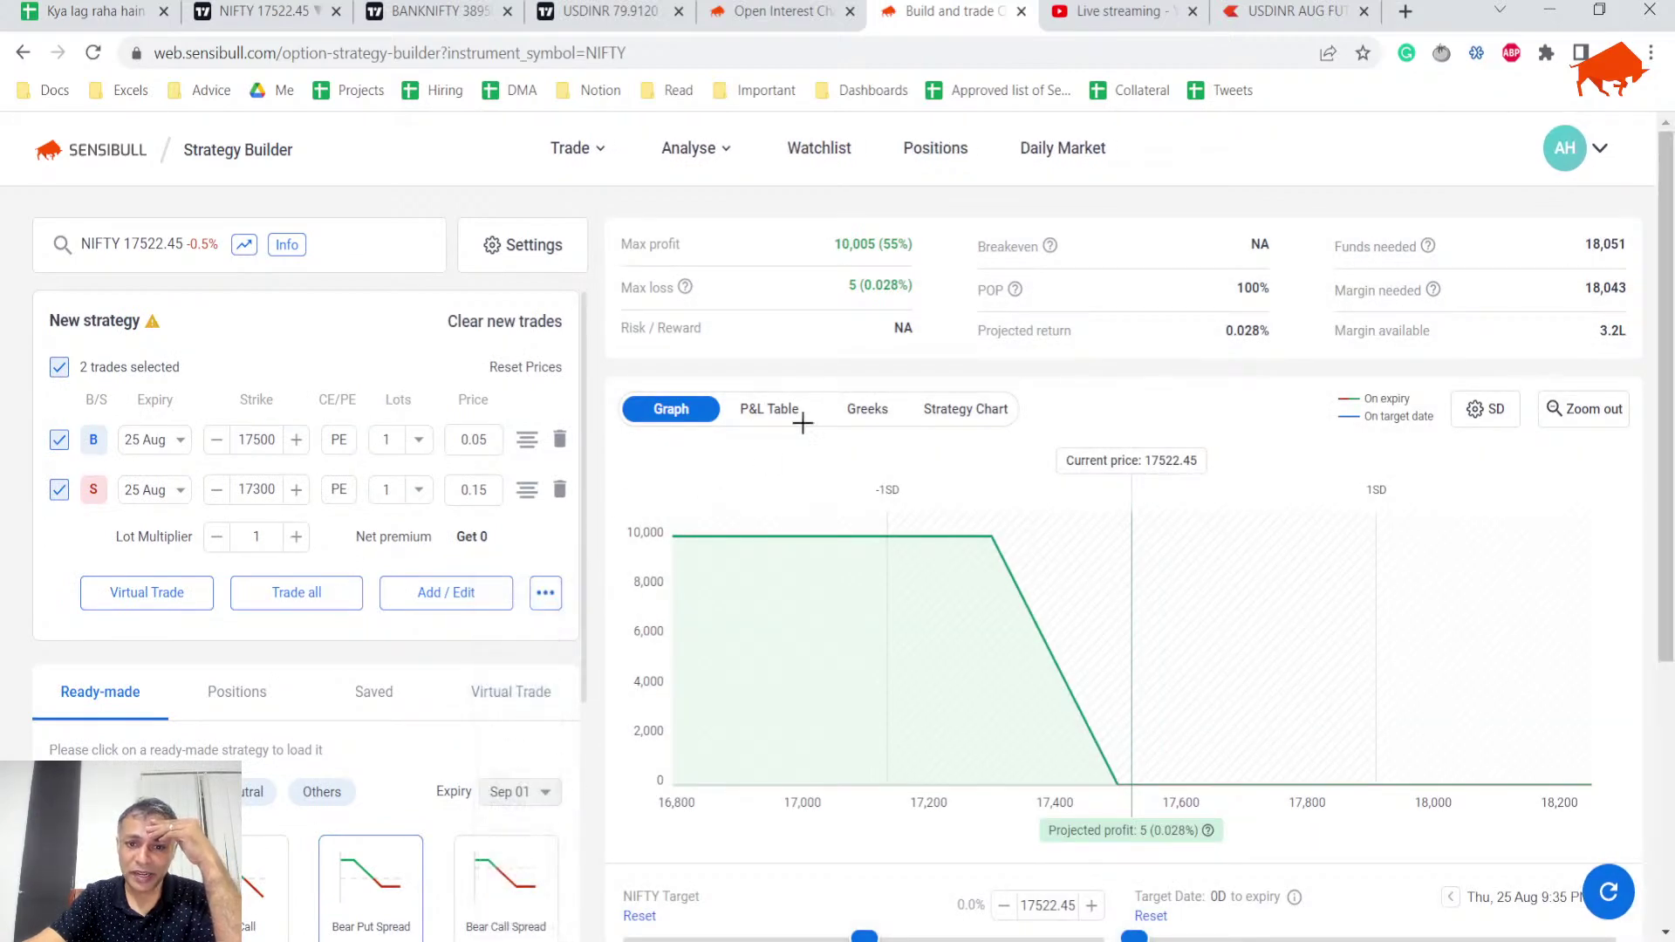
left_click(384, 889)
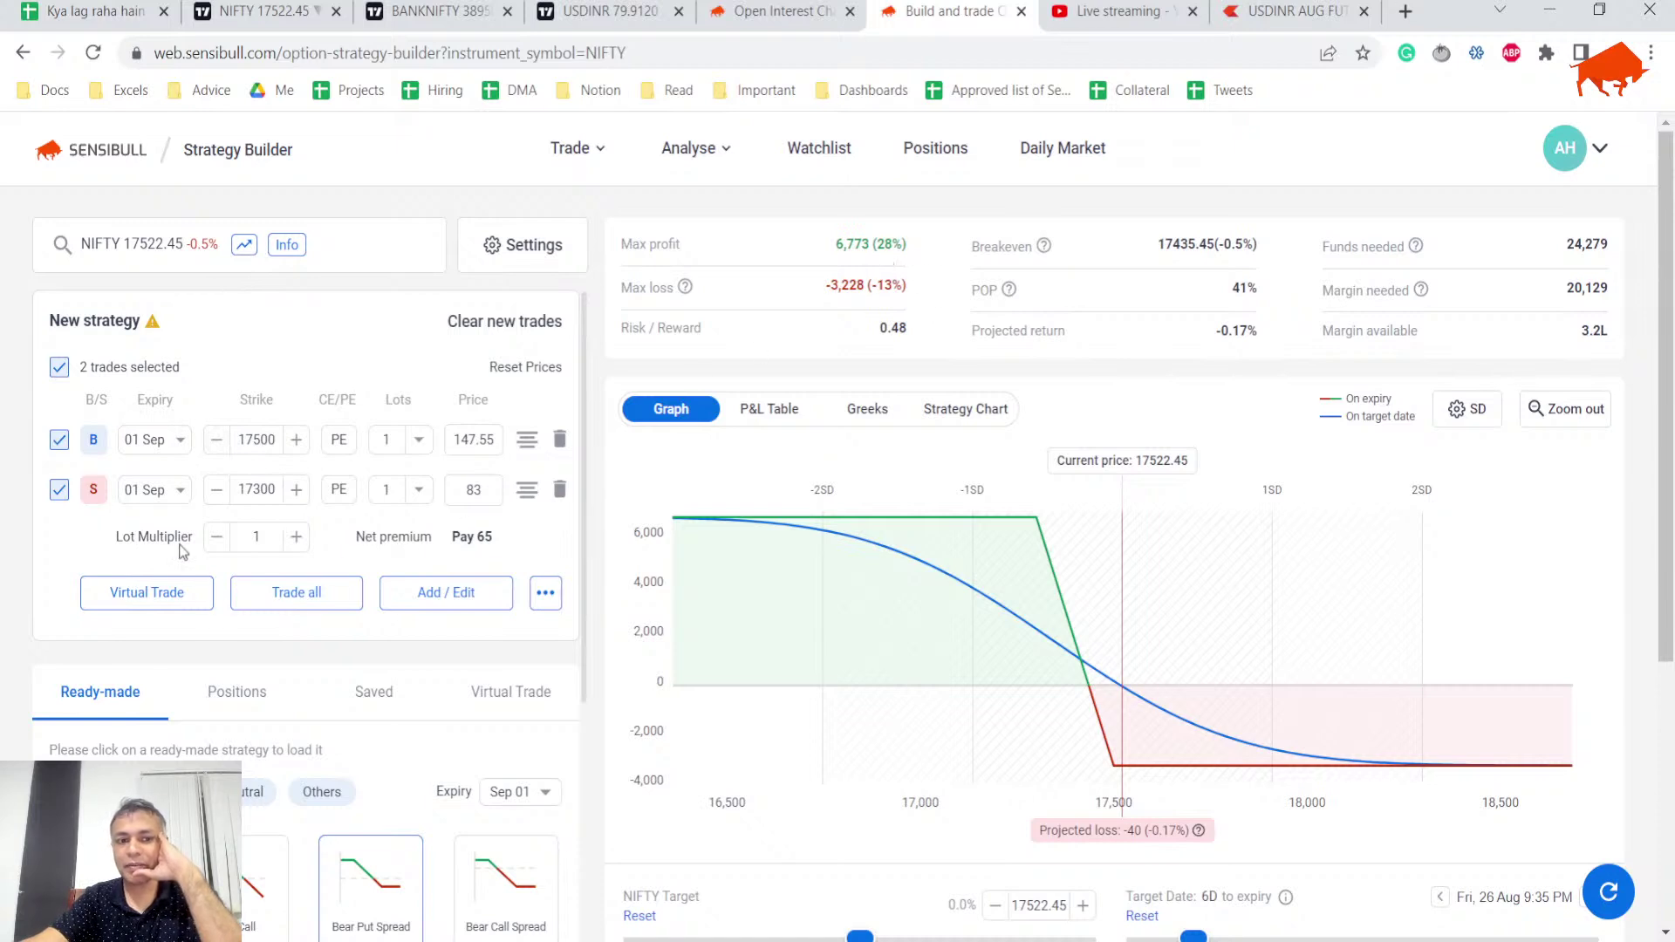
- Move both put legs to the 08 Sep expiry
left_click(166, 443)
left_click(153, 478)
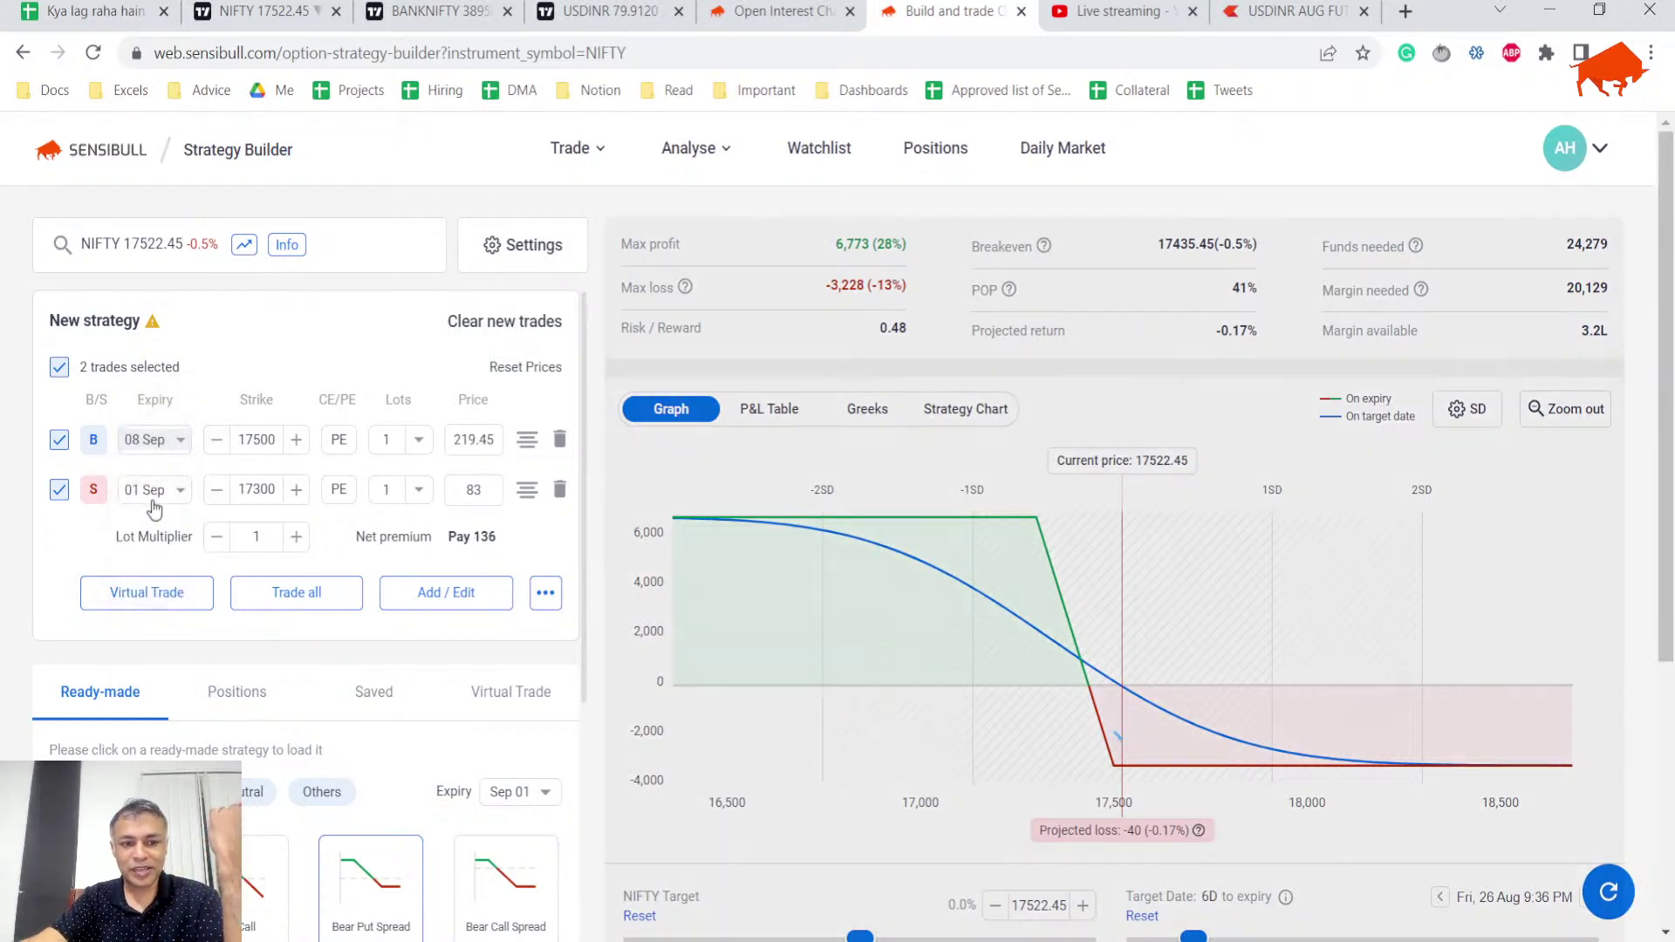
left_click(153, 497)
left_click(157, 521)
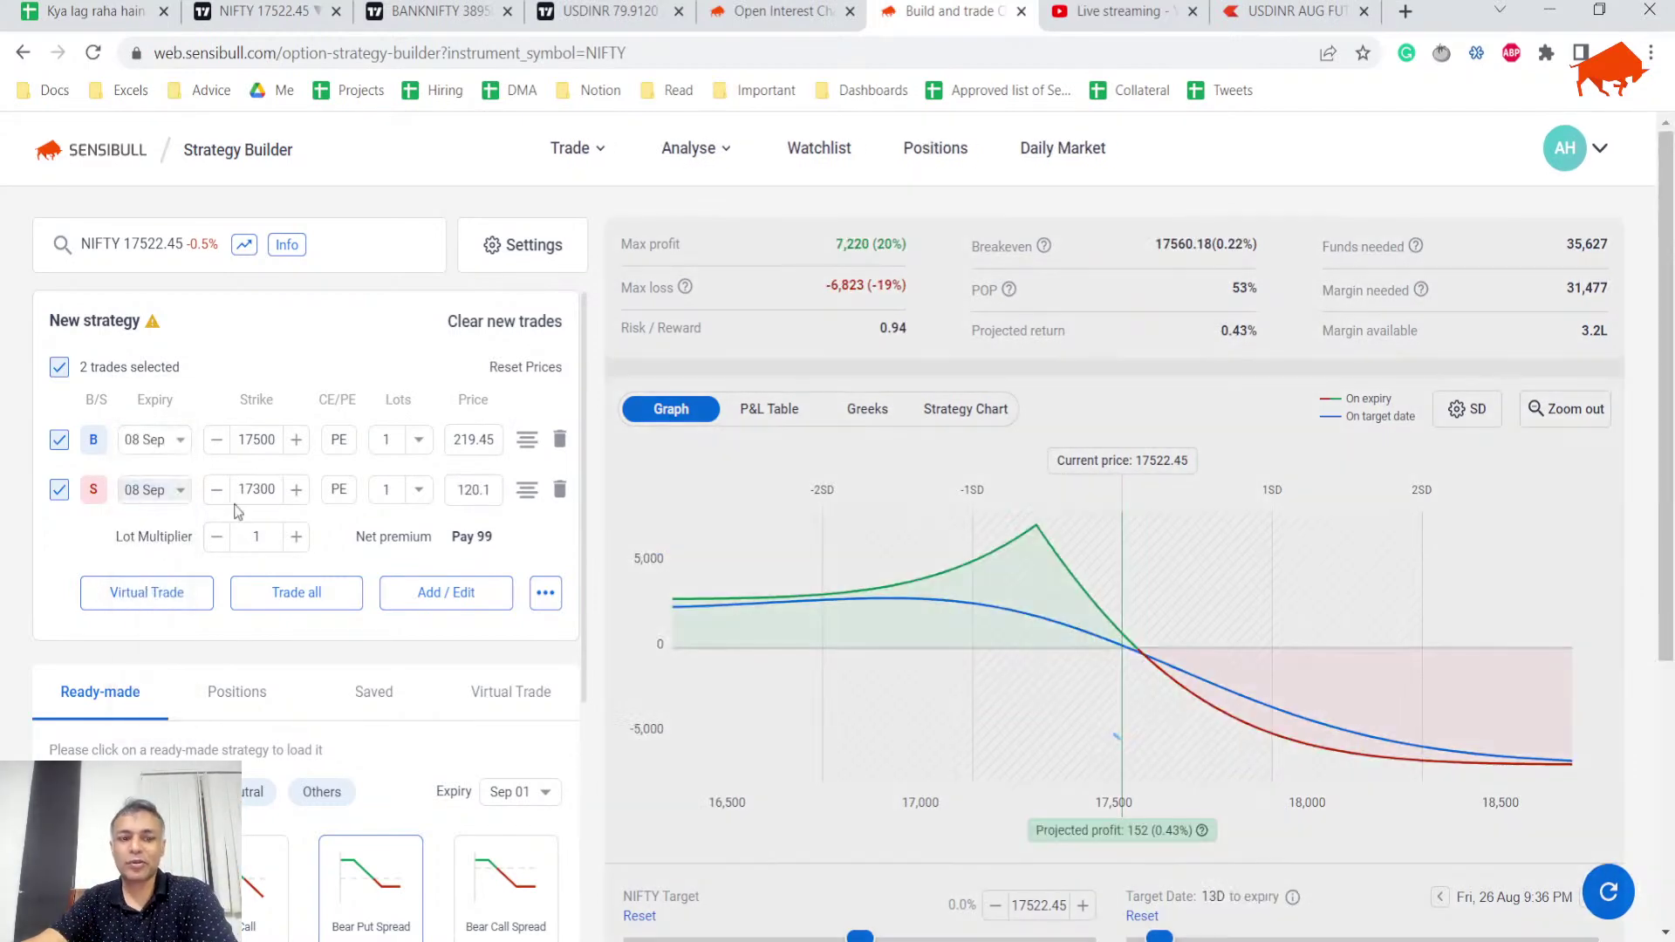
- Lower the strikes to 17200 for the bought put and 17000 for the sold put
left_click(216, 439)
left_click(216, 439)
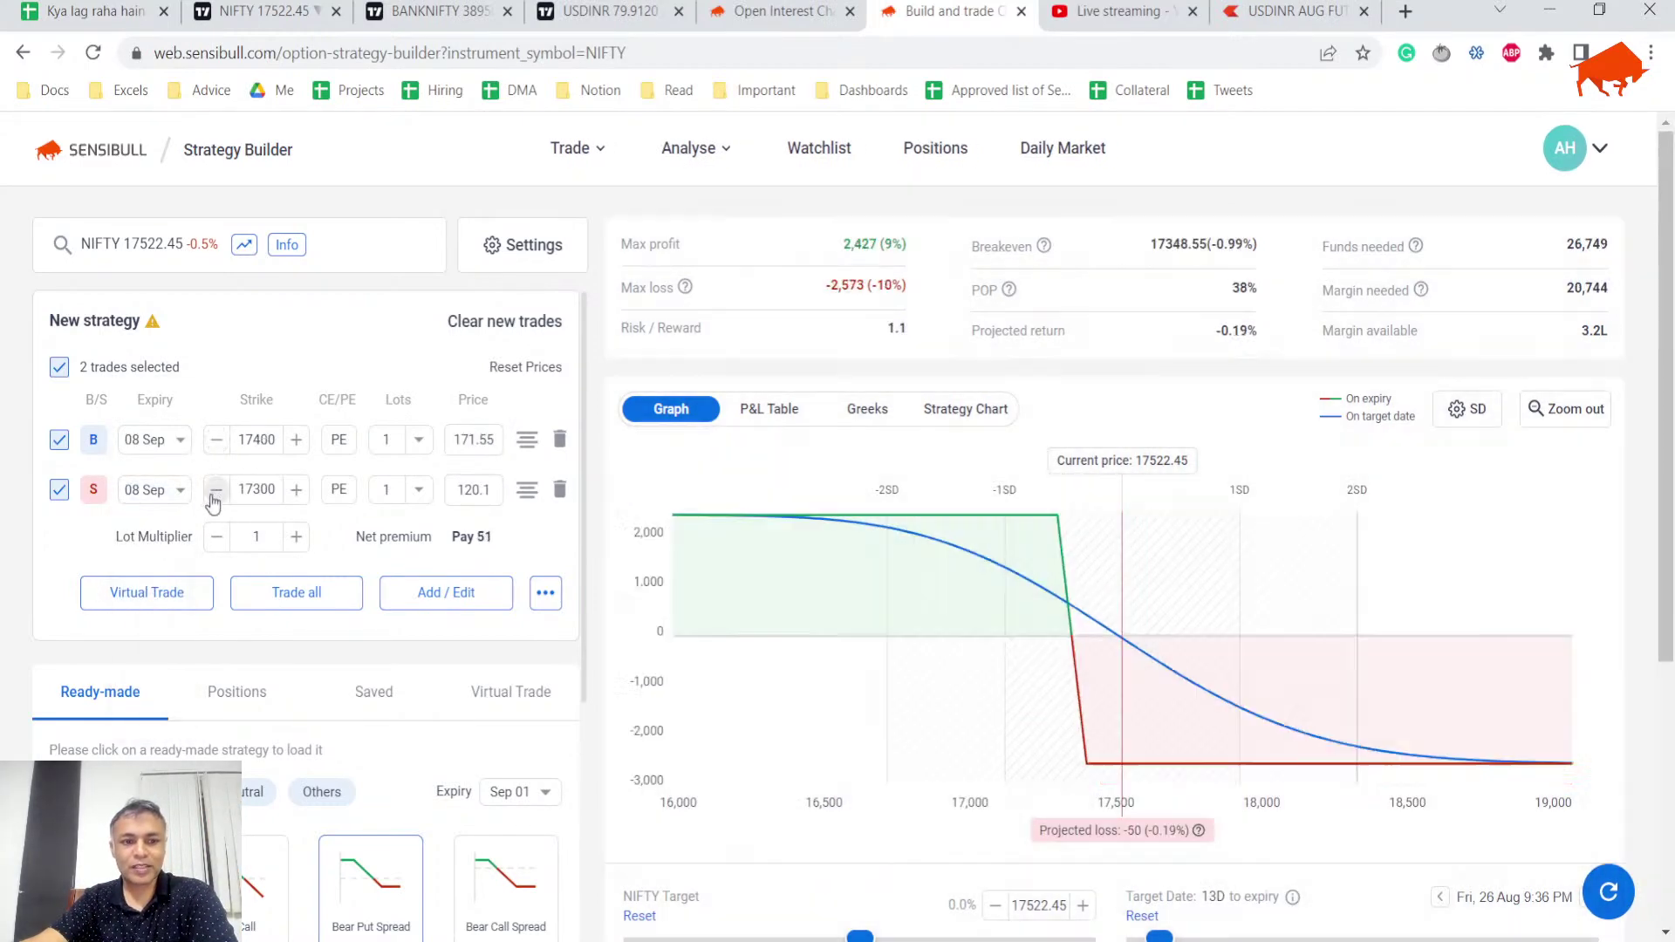
left_click(217, 438)
left_click(216, 439)
left_click(216, 439)
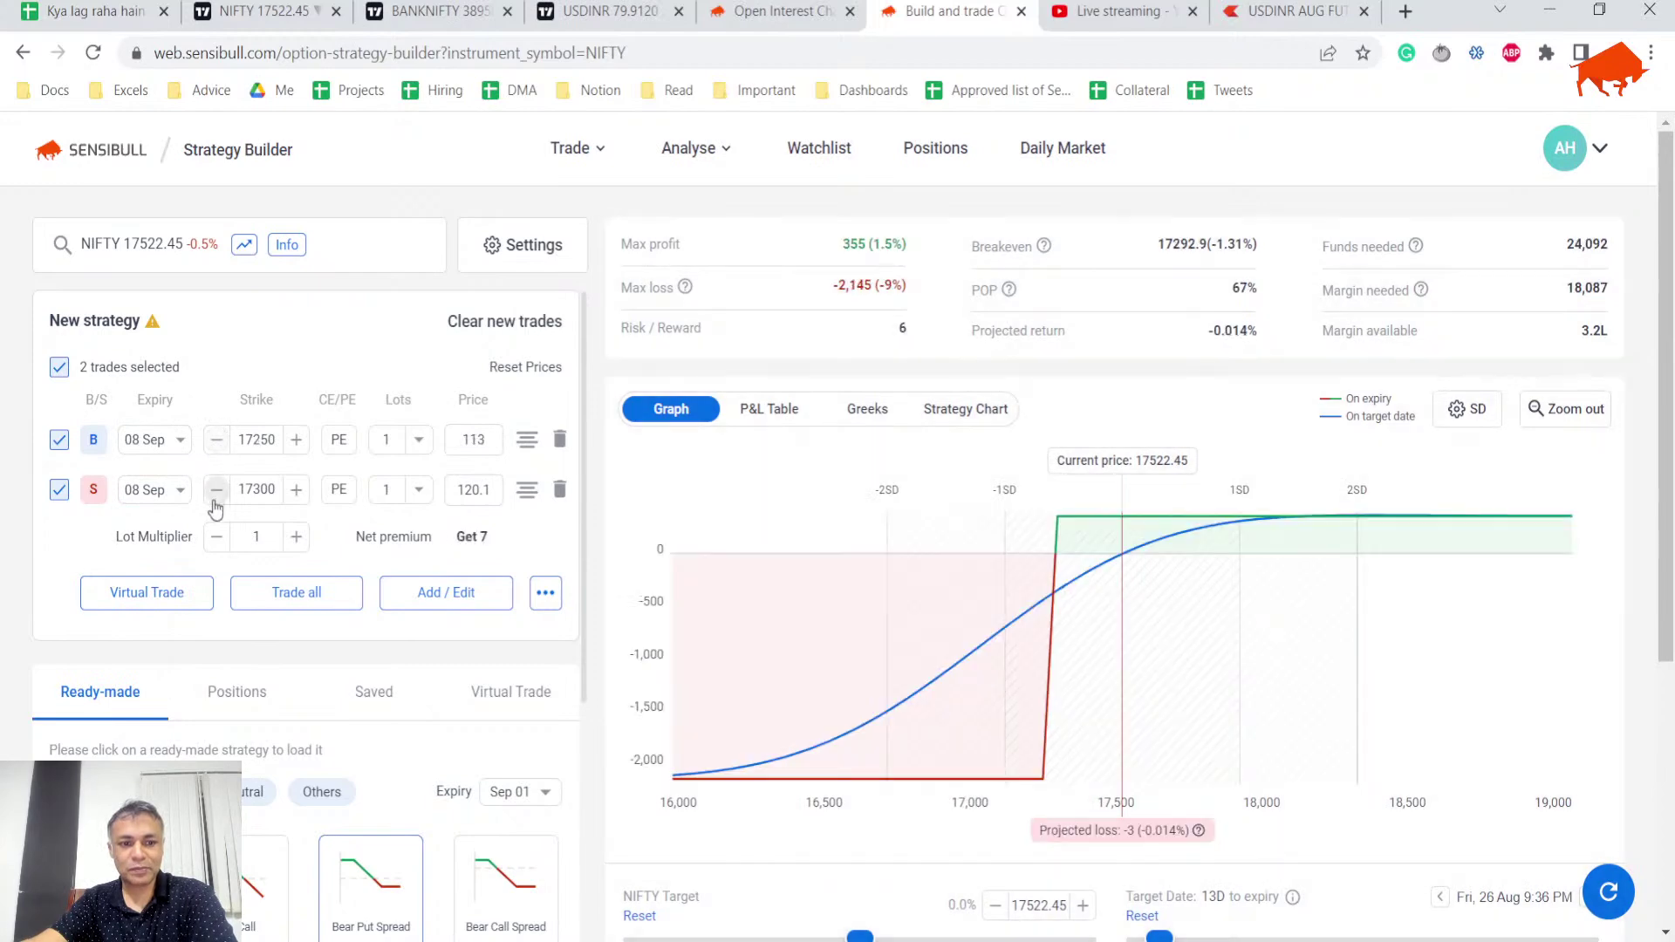
left_click(217, 489)
left_click(216, 490)
left_click(216, 489)
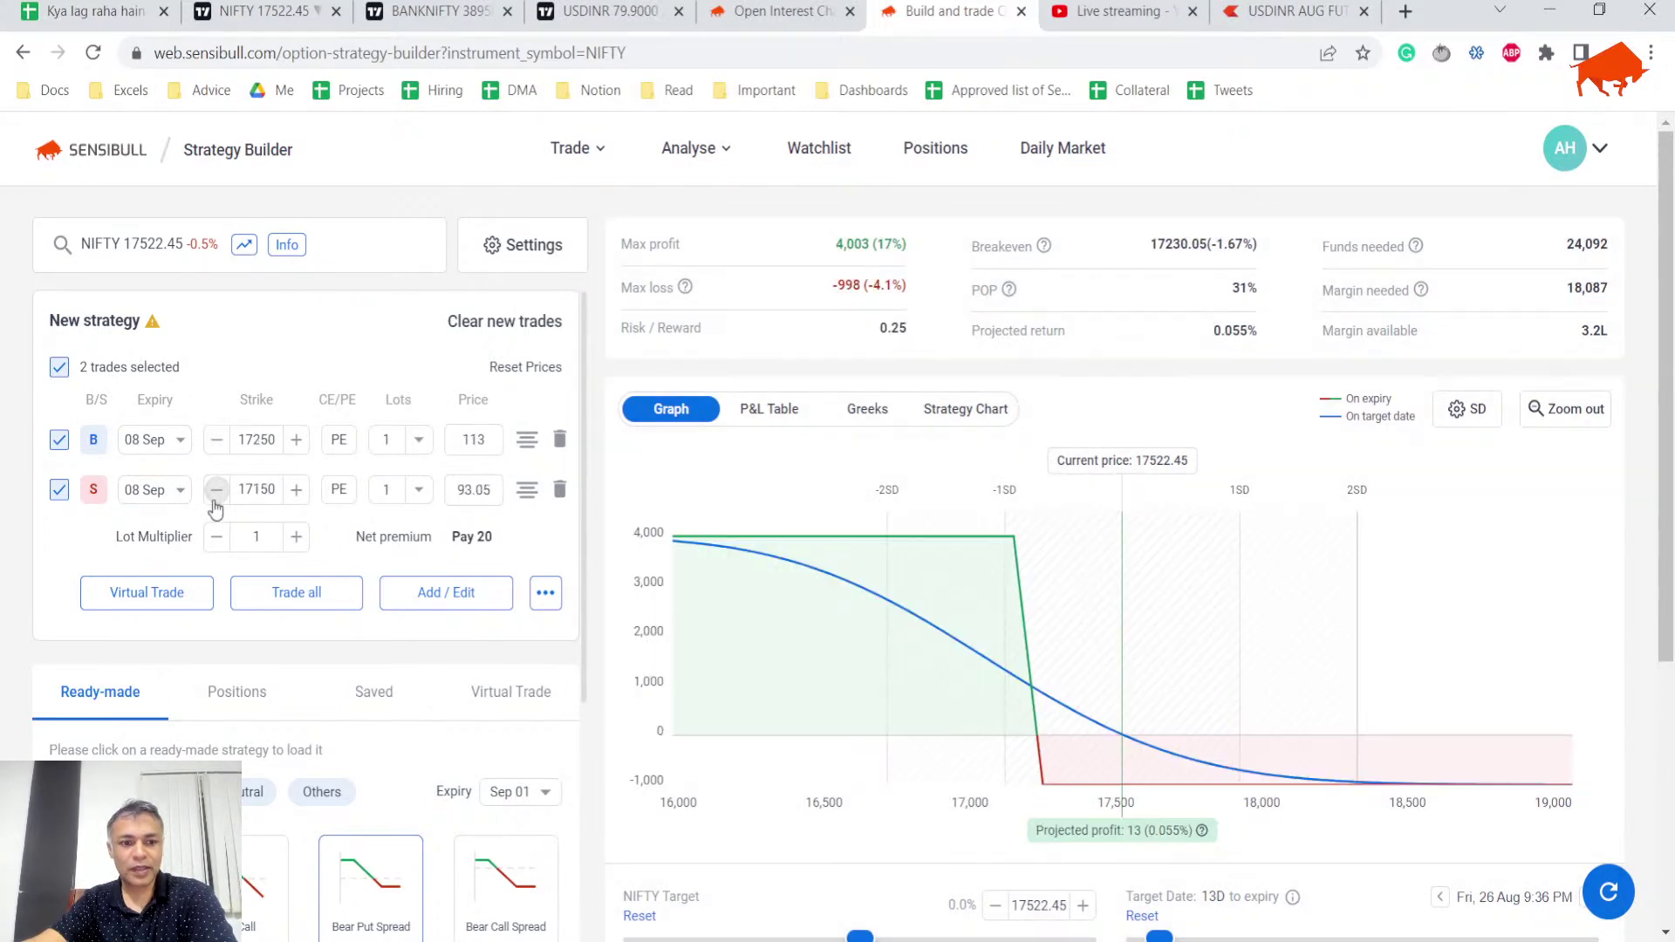
left_click(217, 439)
left_click(216, 489)
left_click(216, 490)
left_click(217, 490)
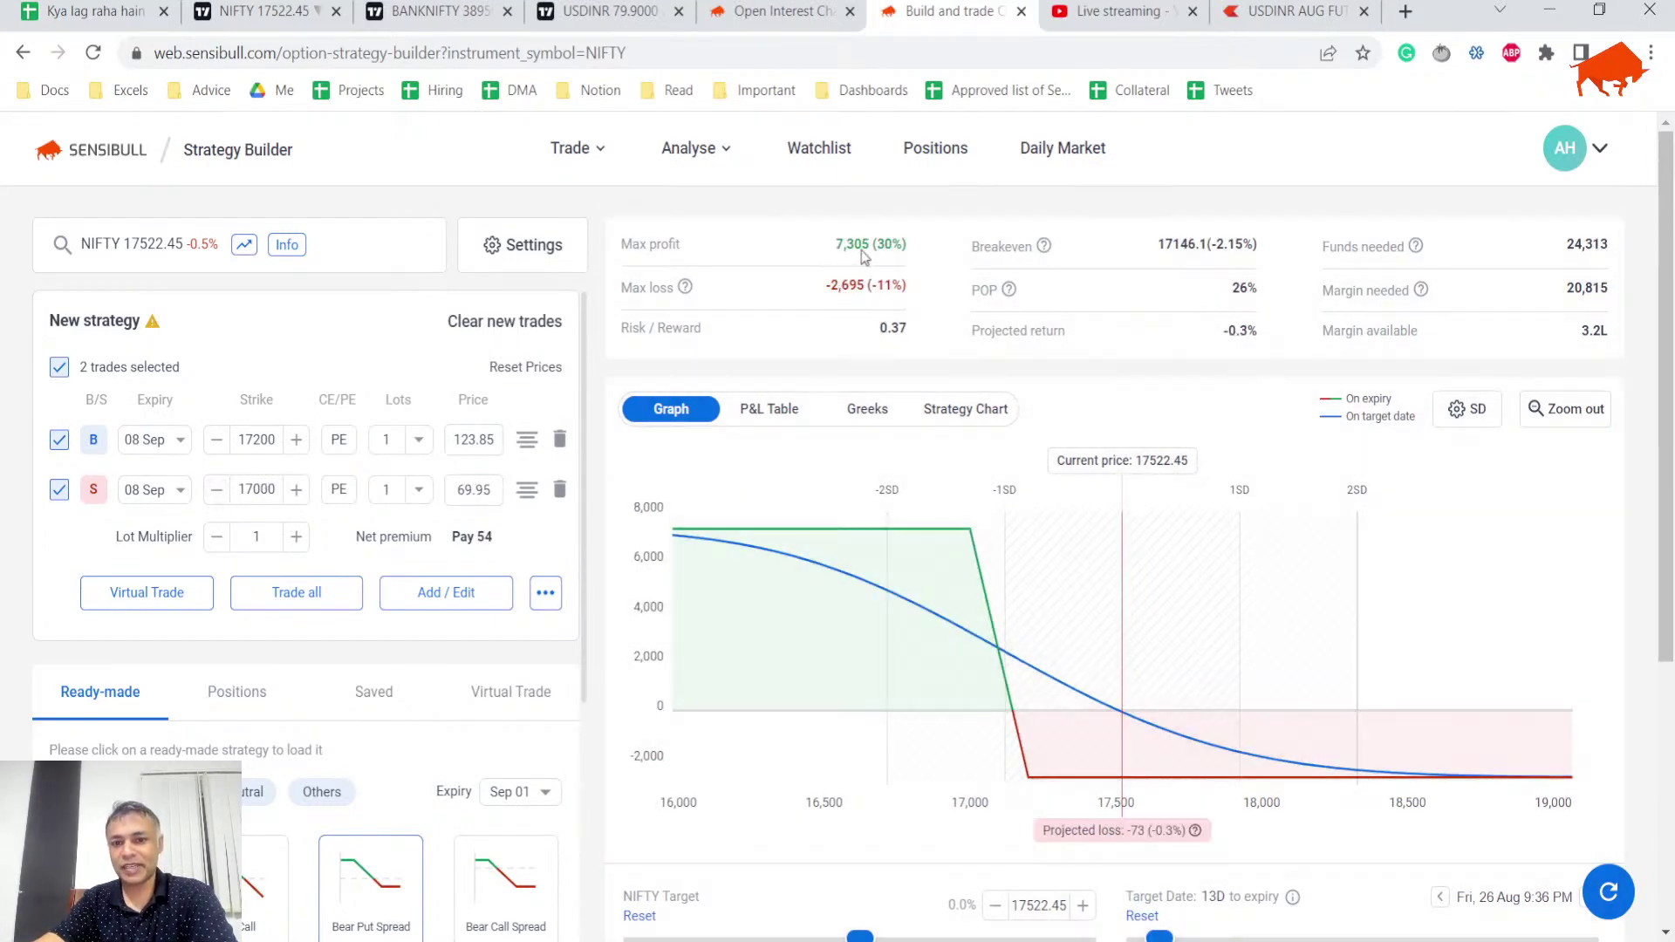
- Set the Lot Multiplier to 10 so both legs trade 10 lots
left_click(390, 441)
type("09")
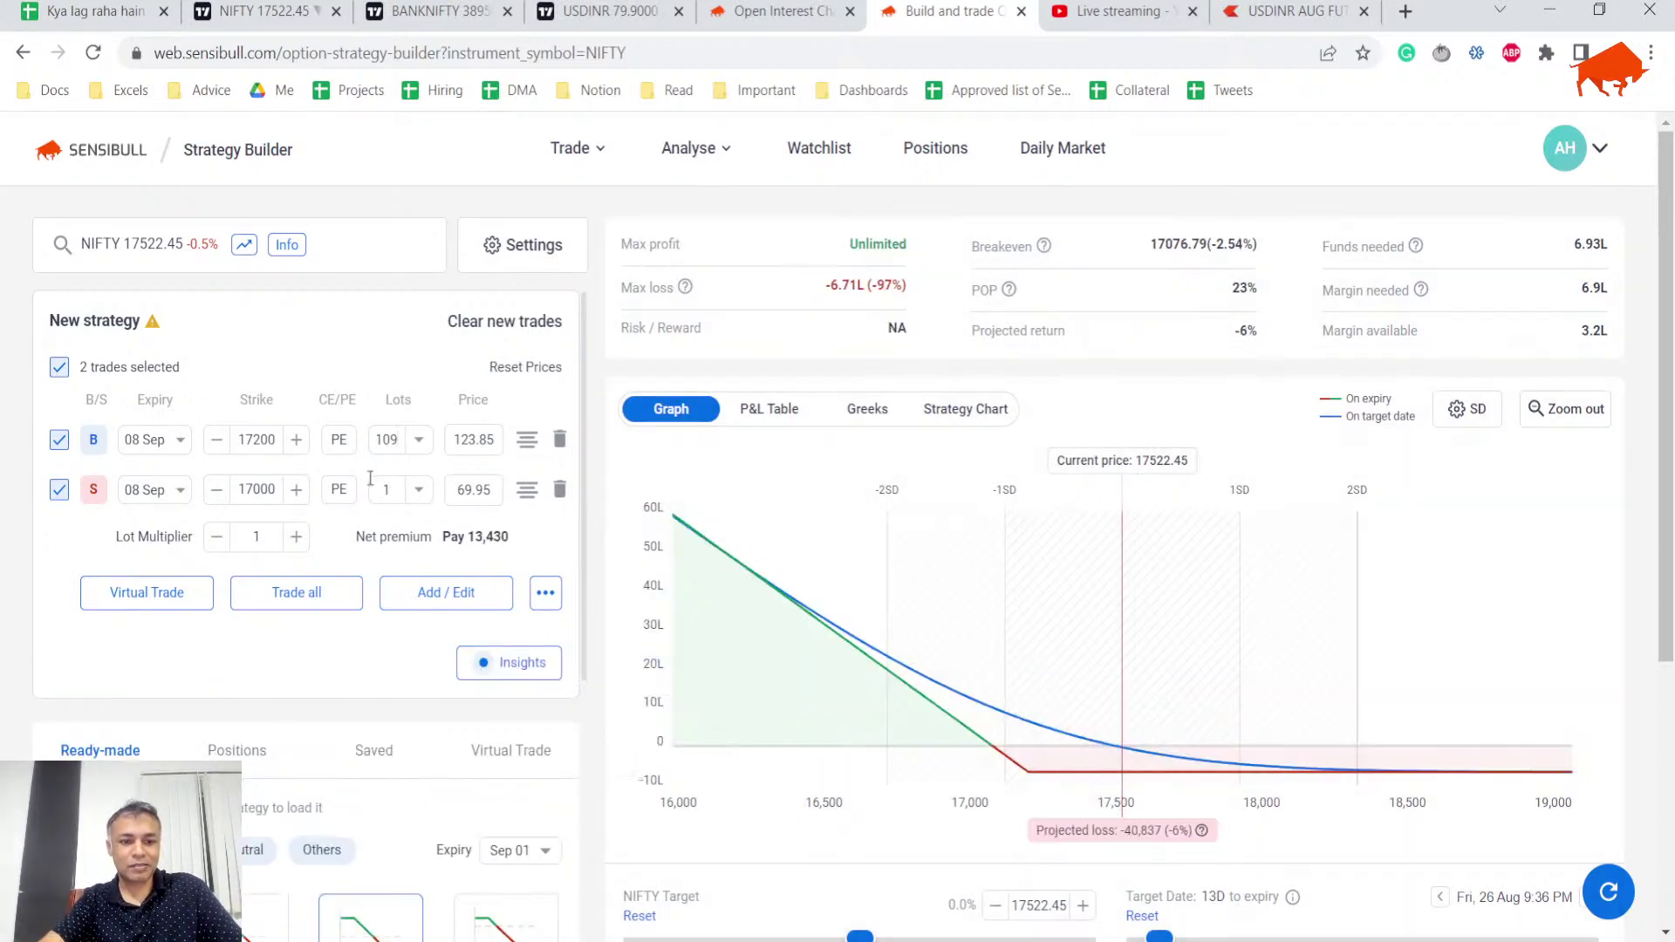
key("BackSpace")
key("BackSpace")
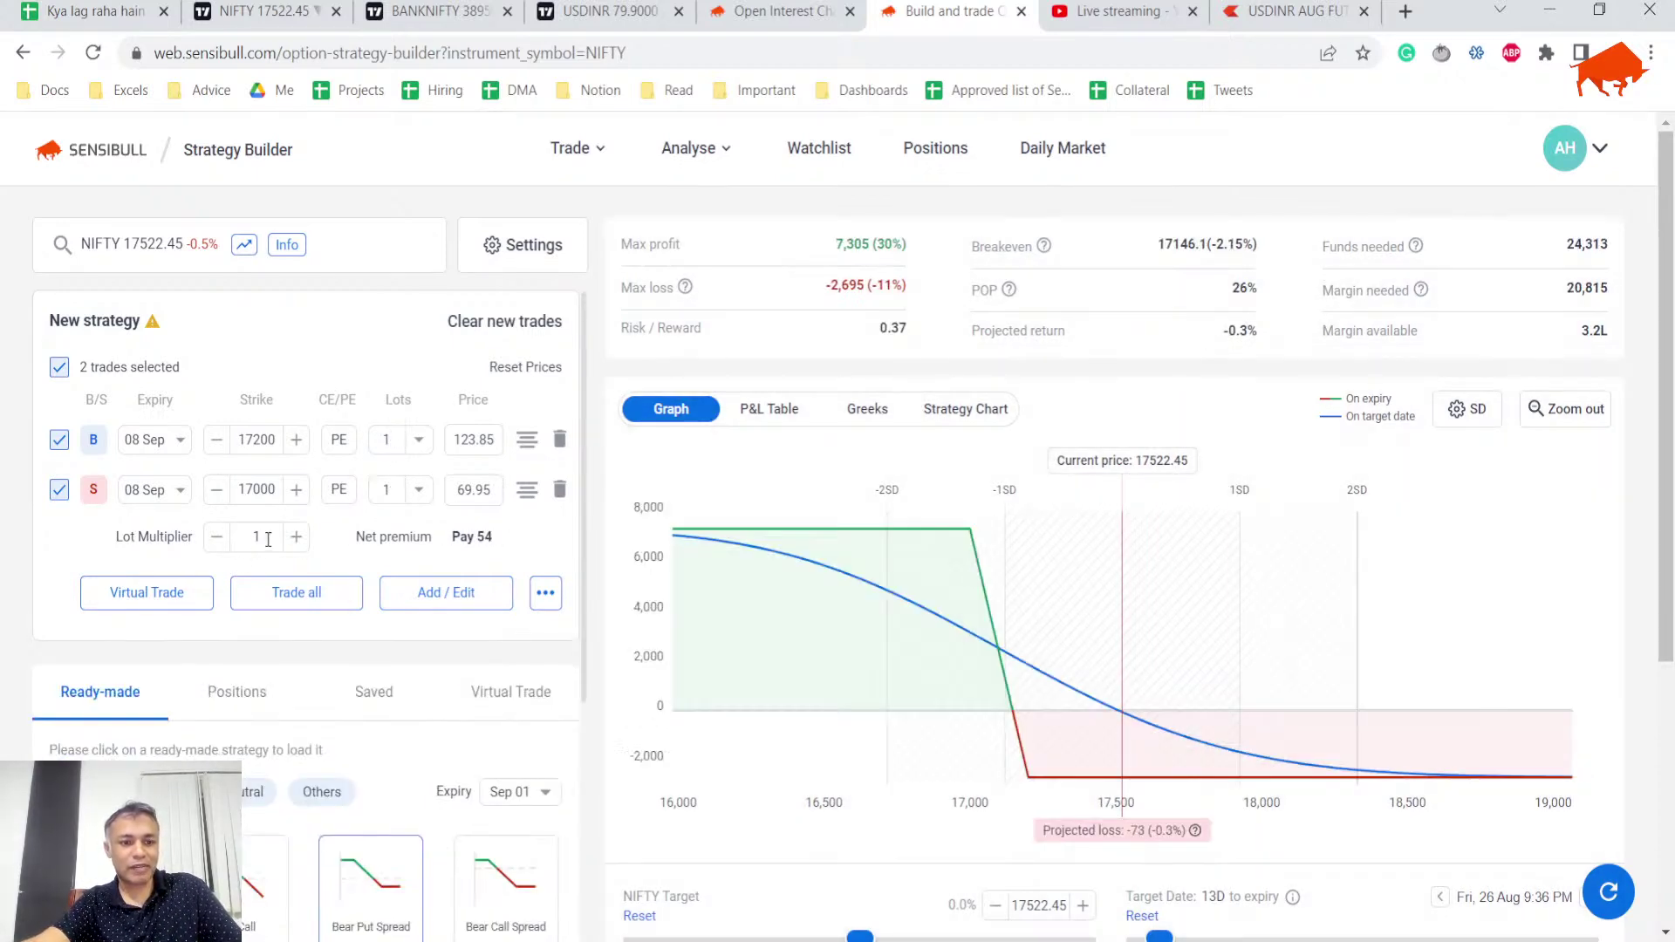
left_click(268, 538)
type("0")
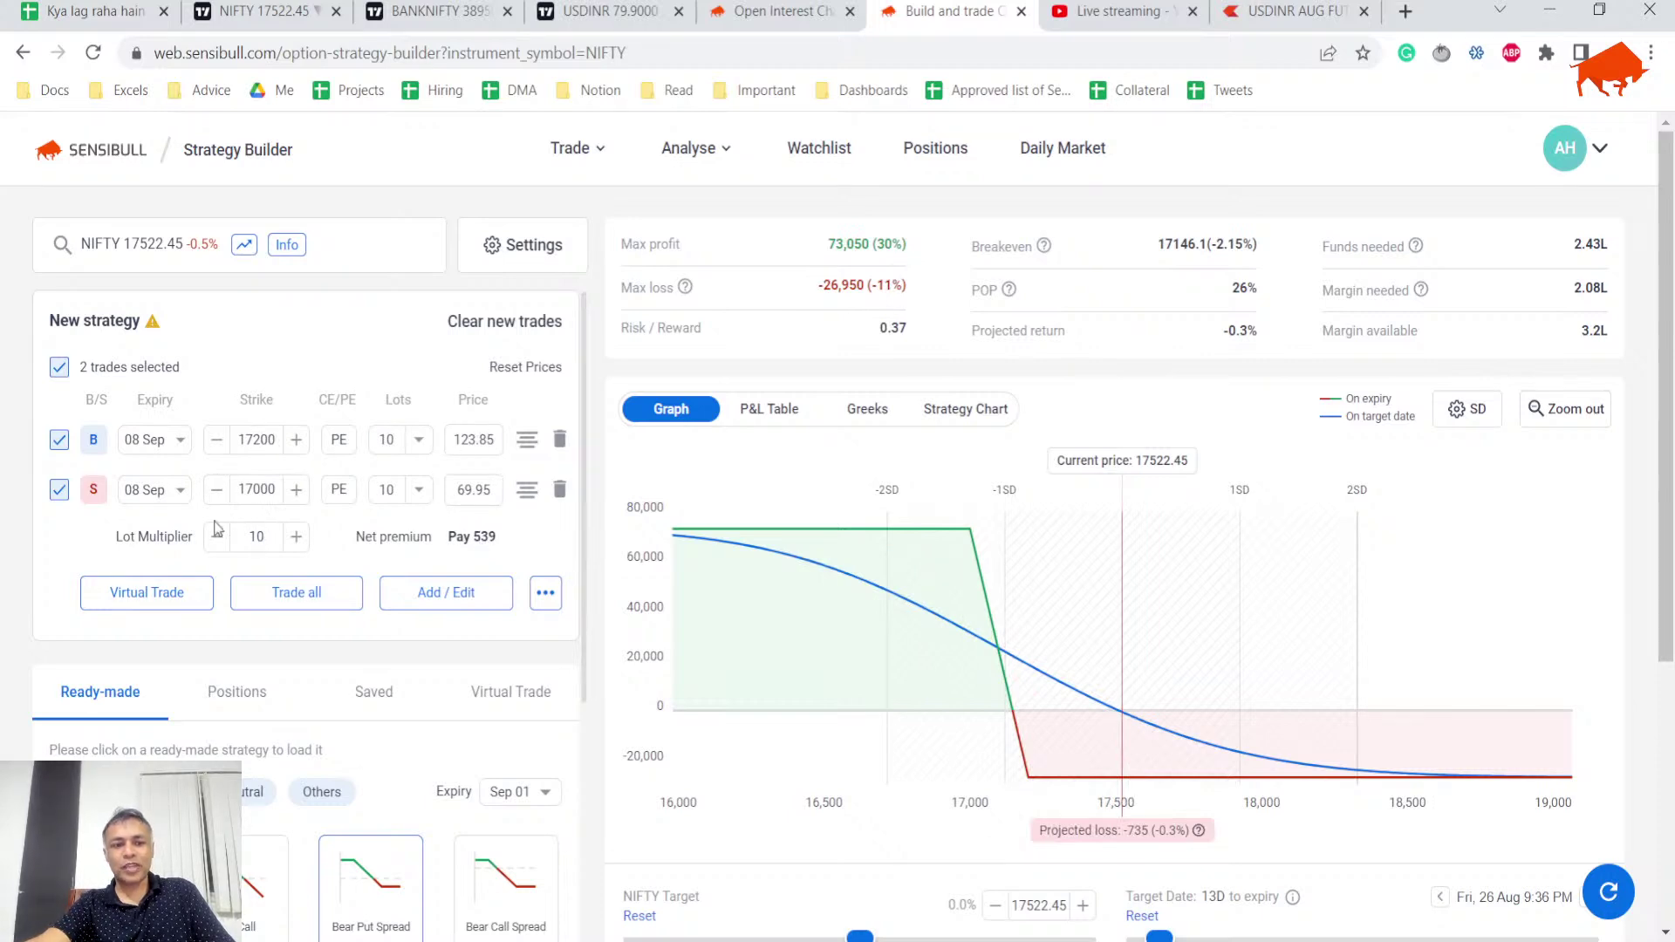
- Set the target date to the 08 Sep expiry and NIFTY target to 17000, then re-include the sold put
left_click(58, 491)
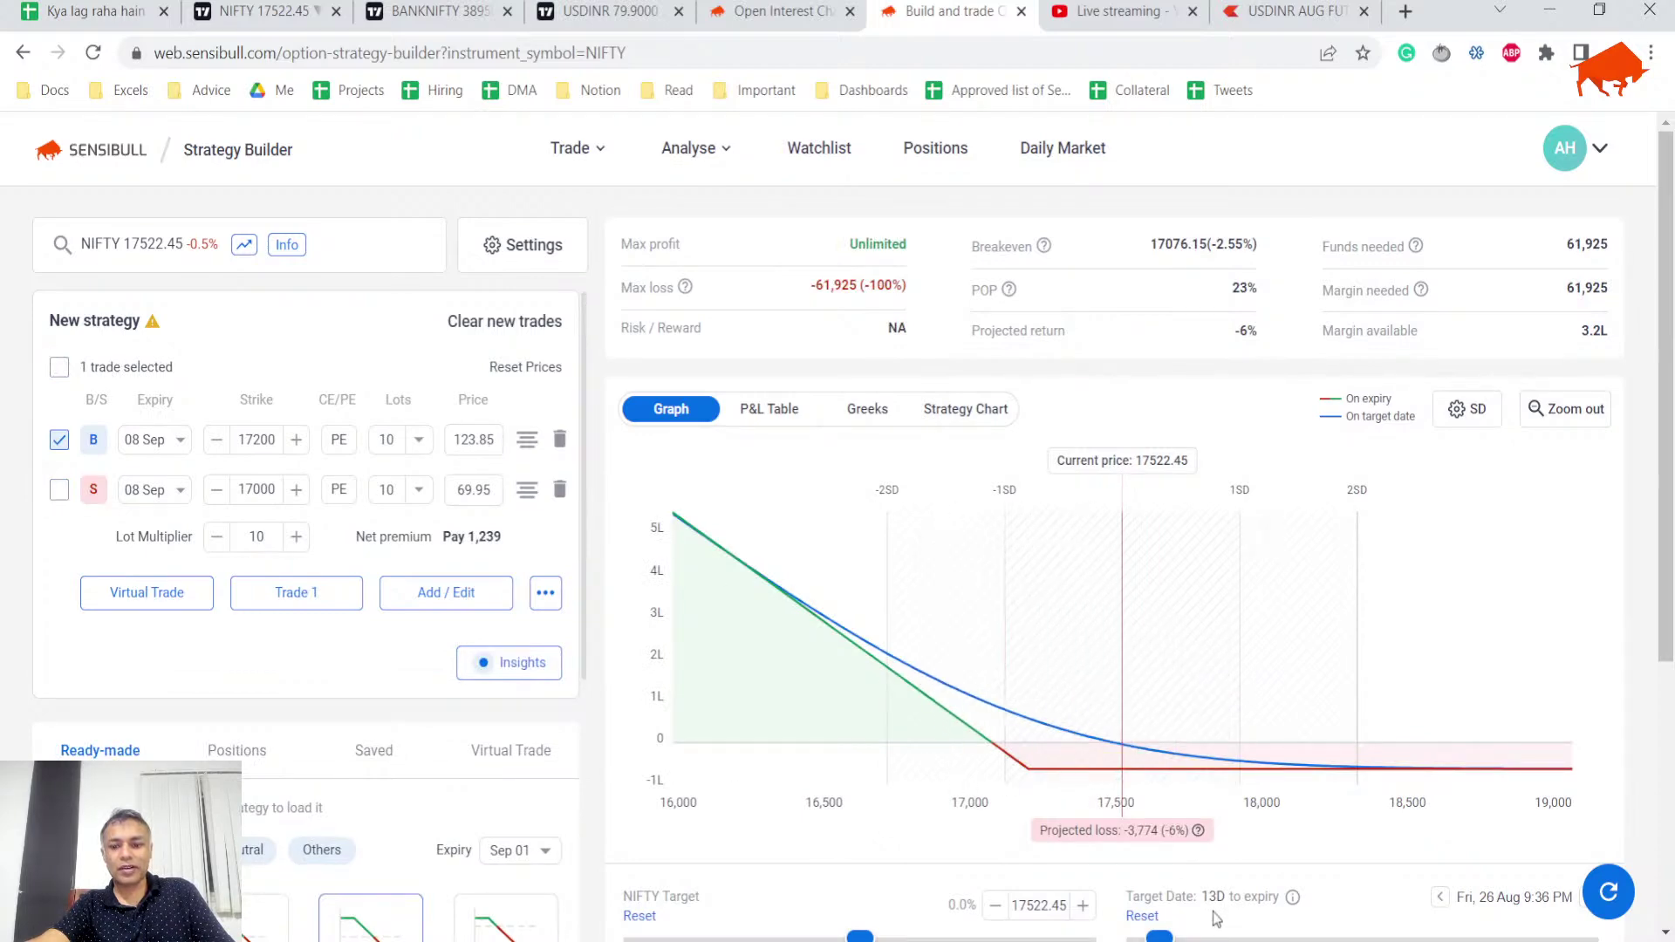
scroll(1124, 846, "down", 3)
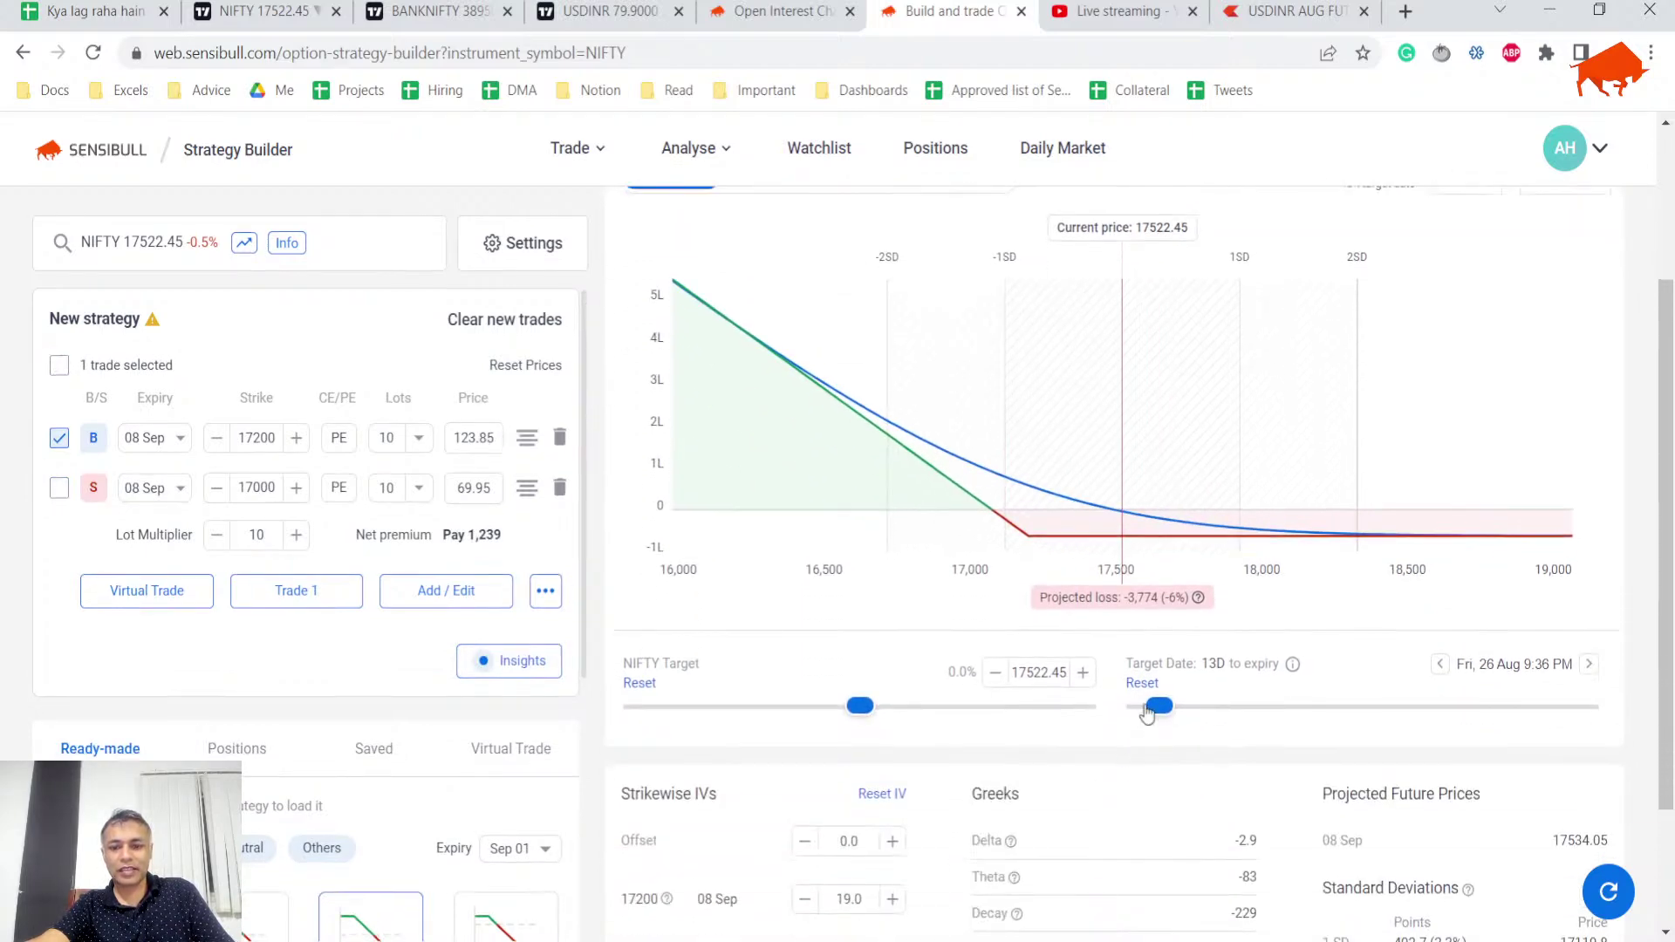
left_click_drag(1204, 730, 1619, 773)
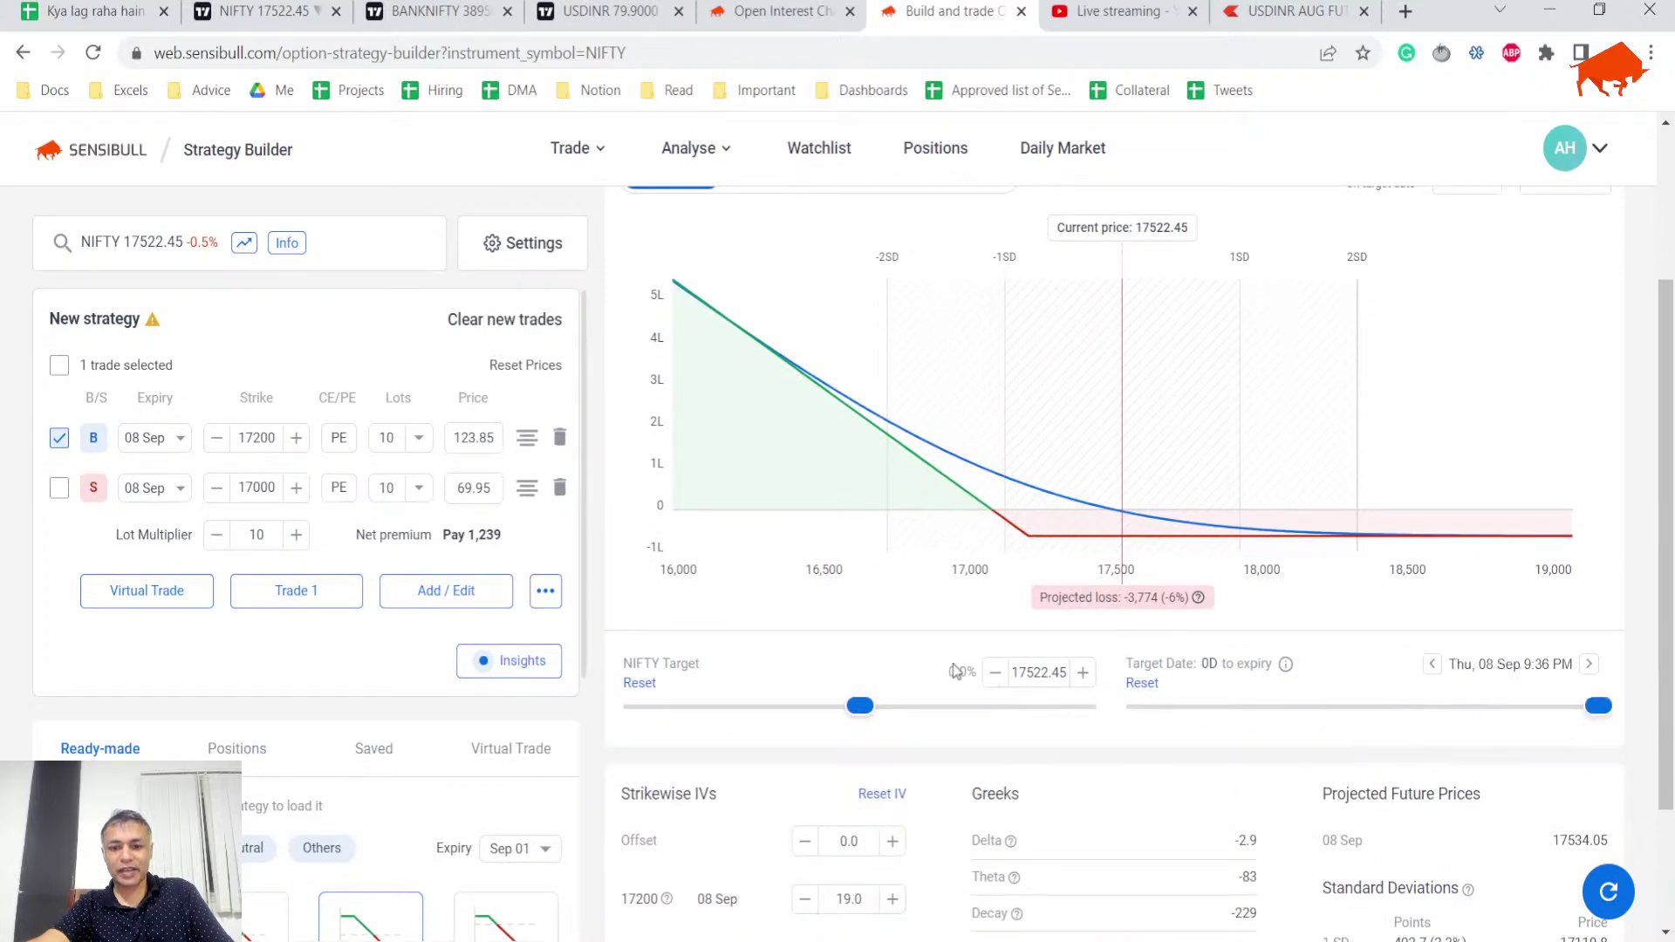
left_click(994, 672)
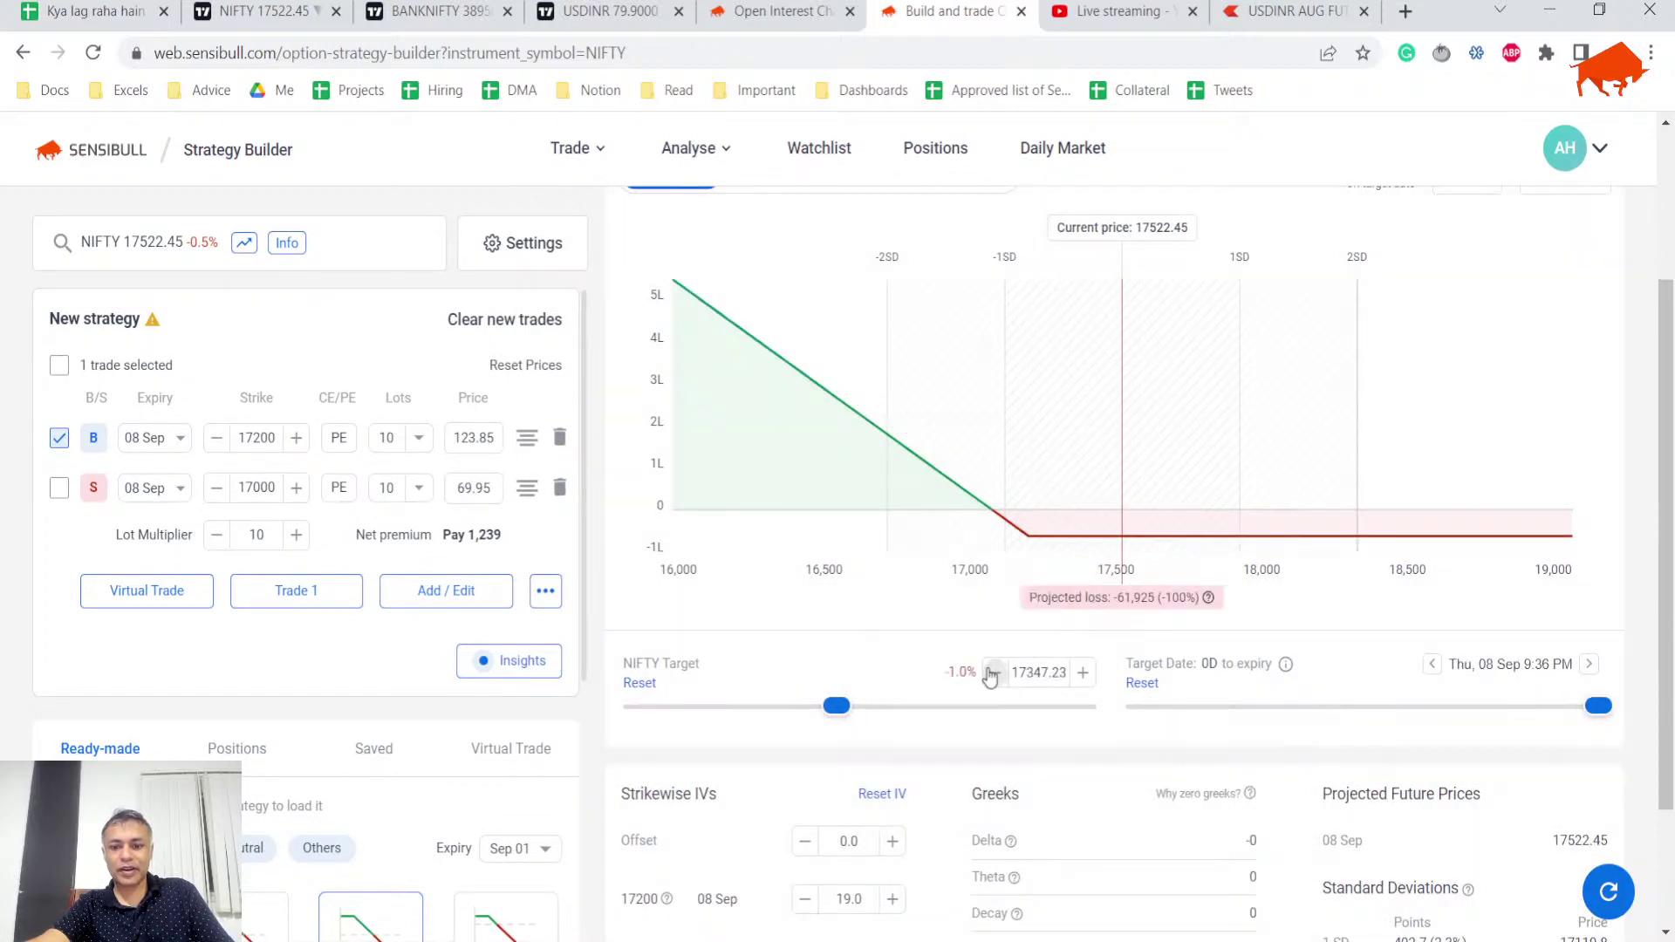
left_click(994, 673)
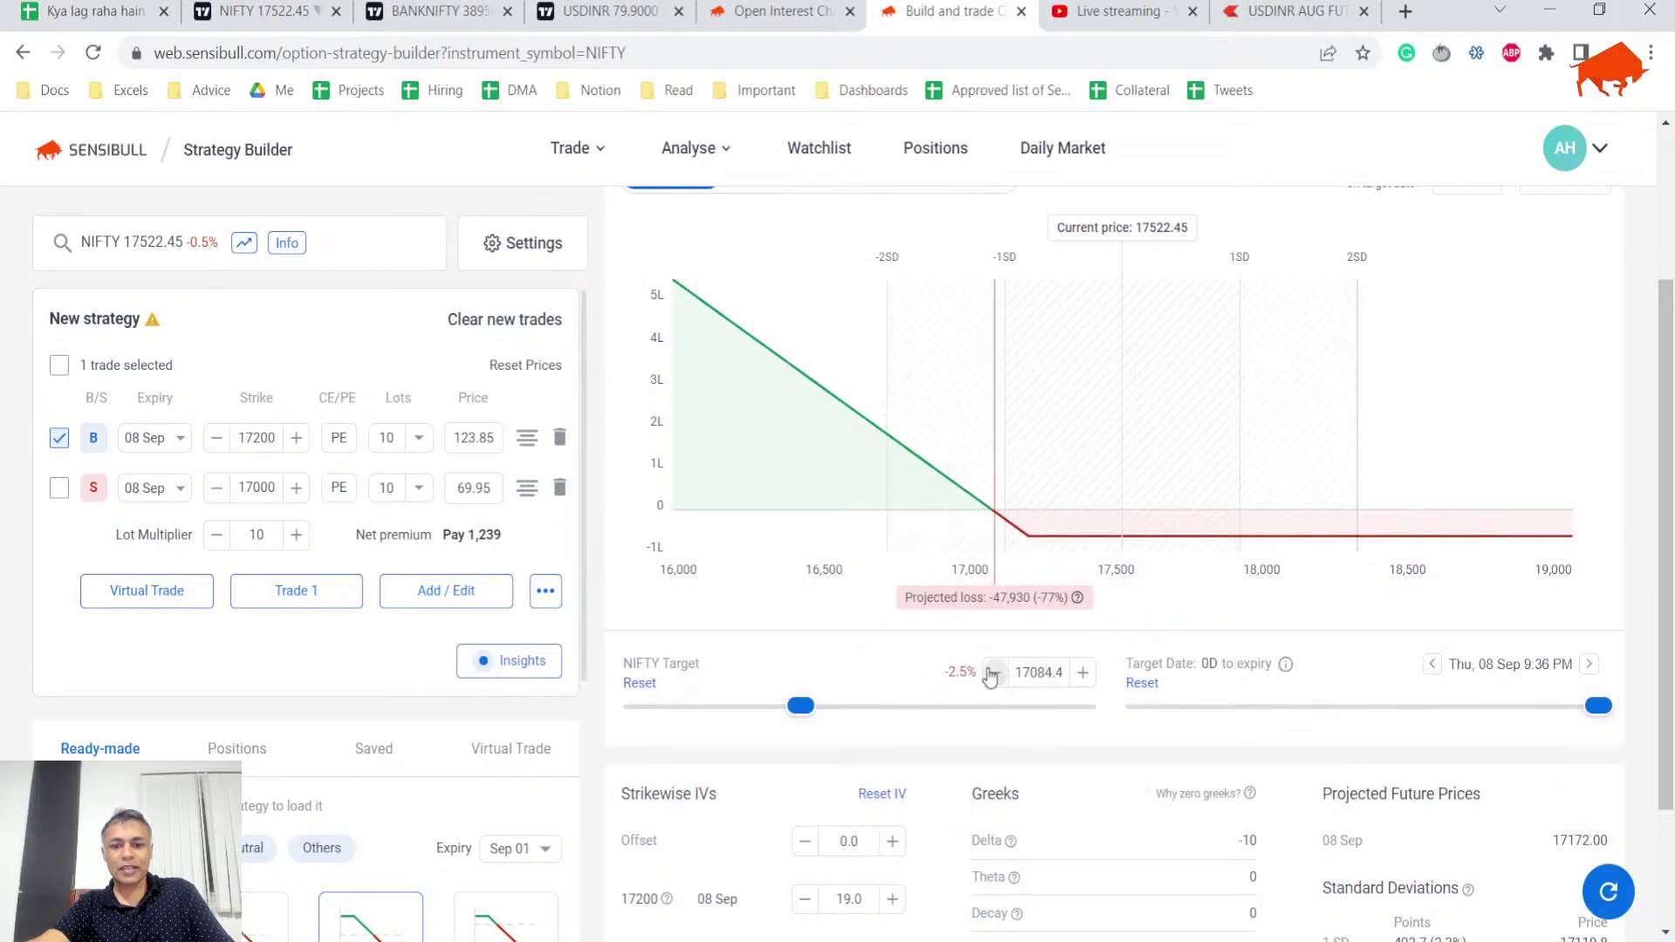
double_click(1040, 672)
type("17000")
scroll(945, 571, "up", 3)
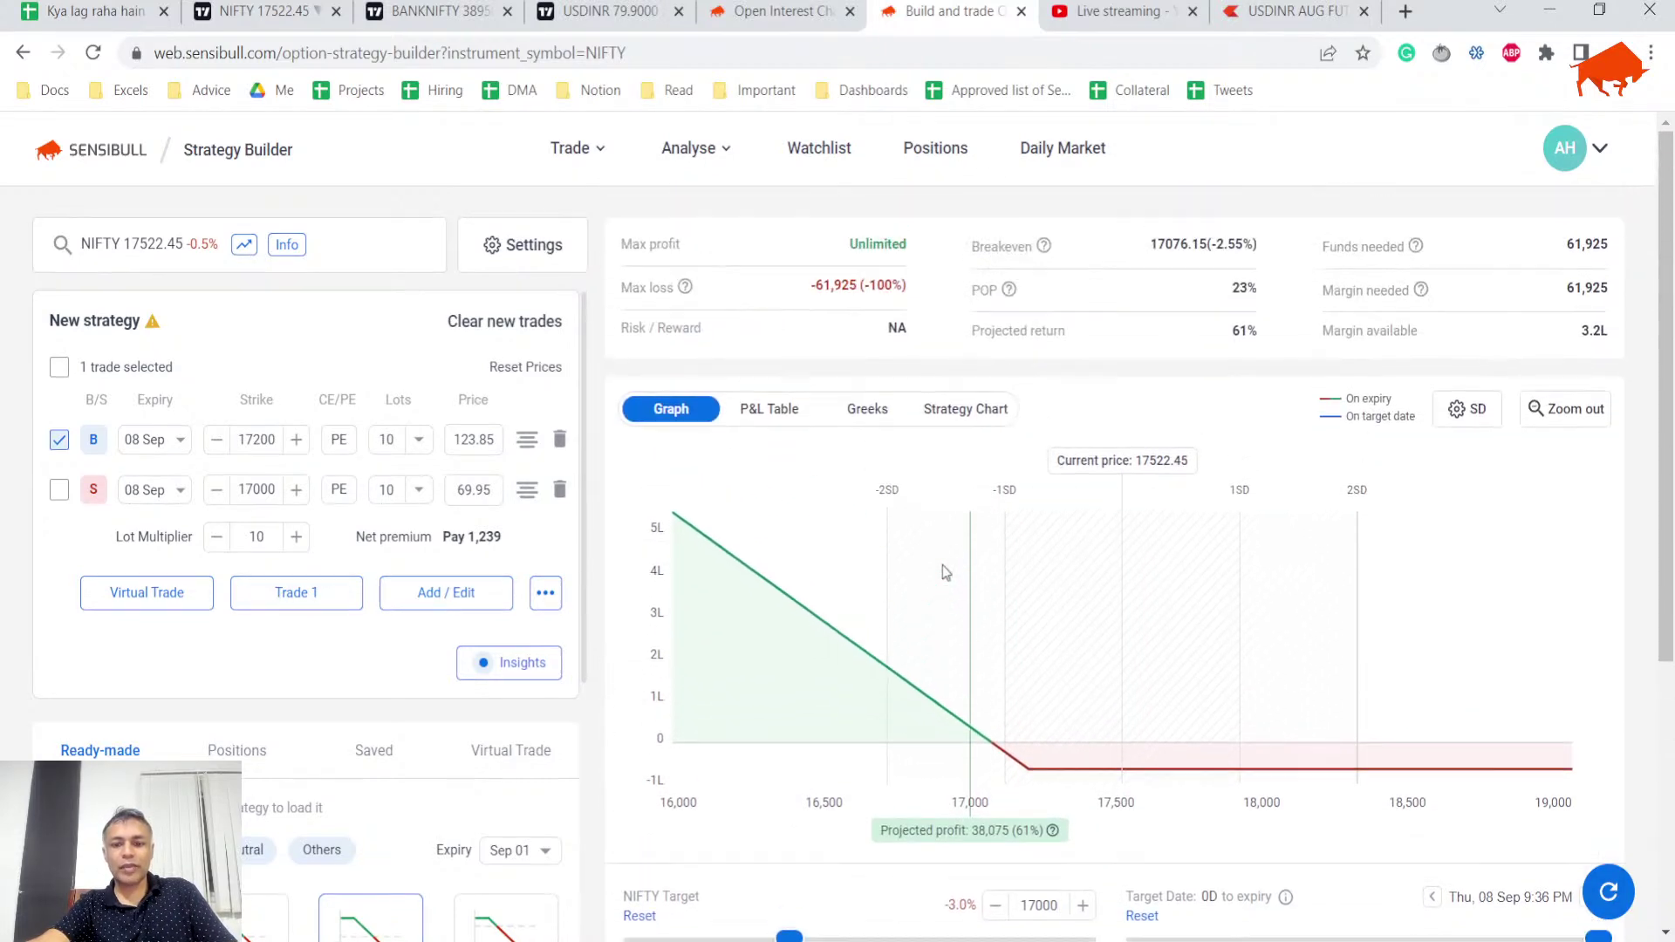
left_click(59, 490)
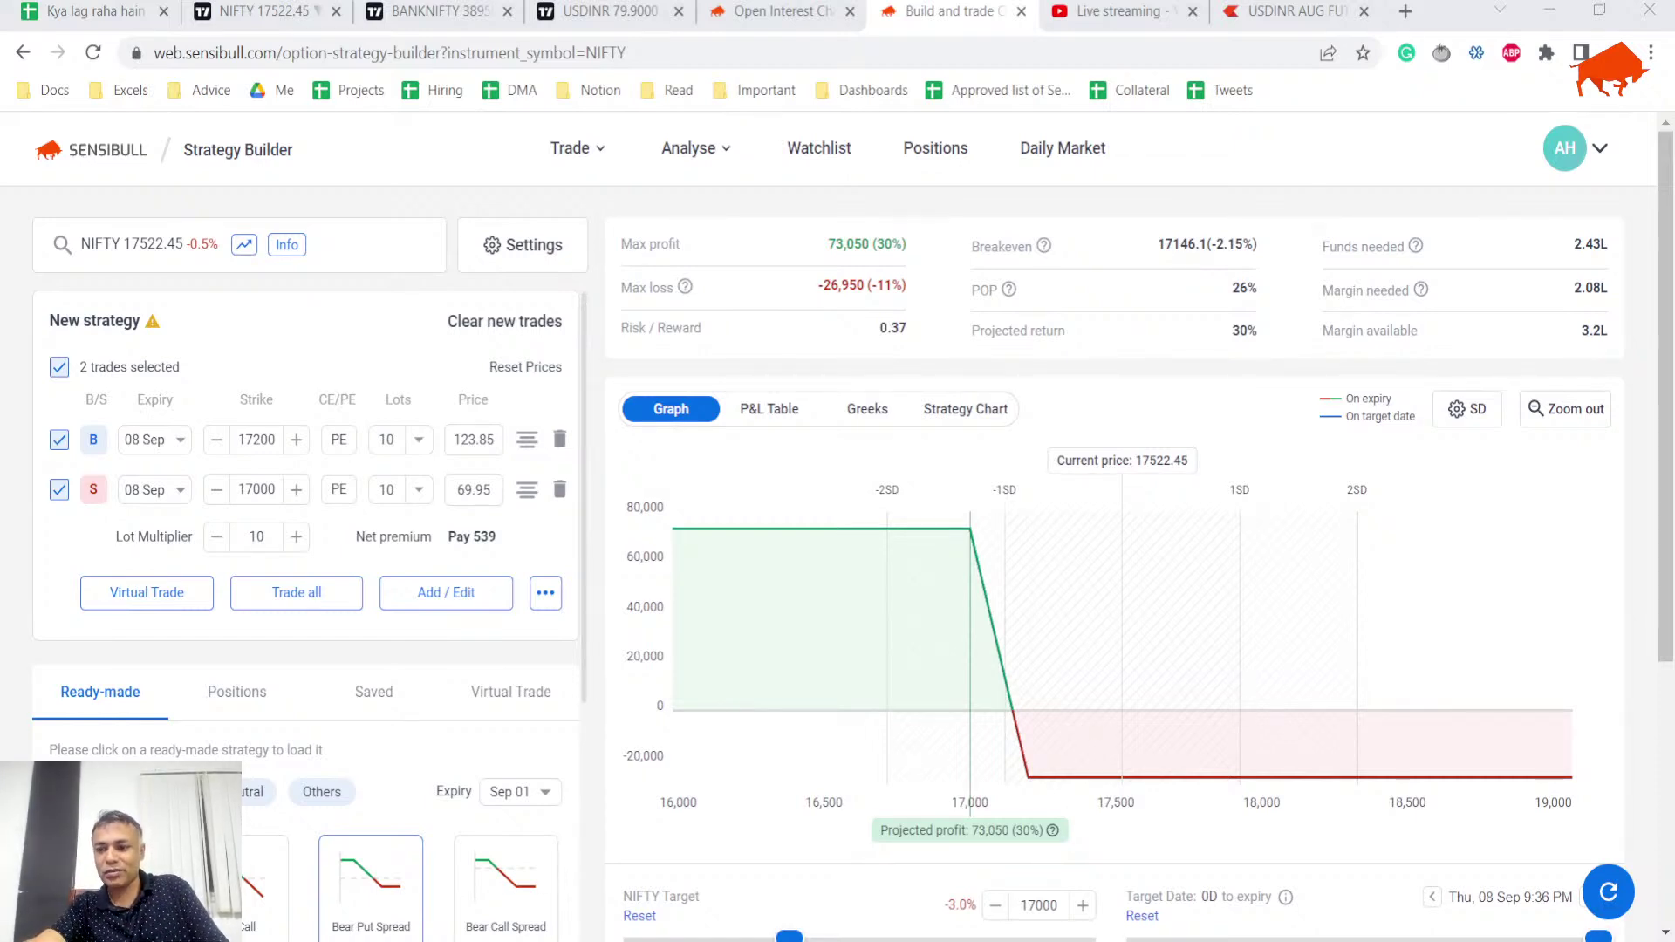
- Switch to the BANKNIFTY daily chart and zoom the time axis to review 2022's channel and trendlines
left_click(437, 10)
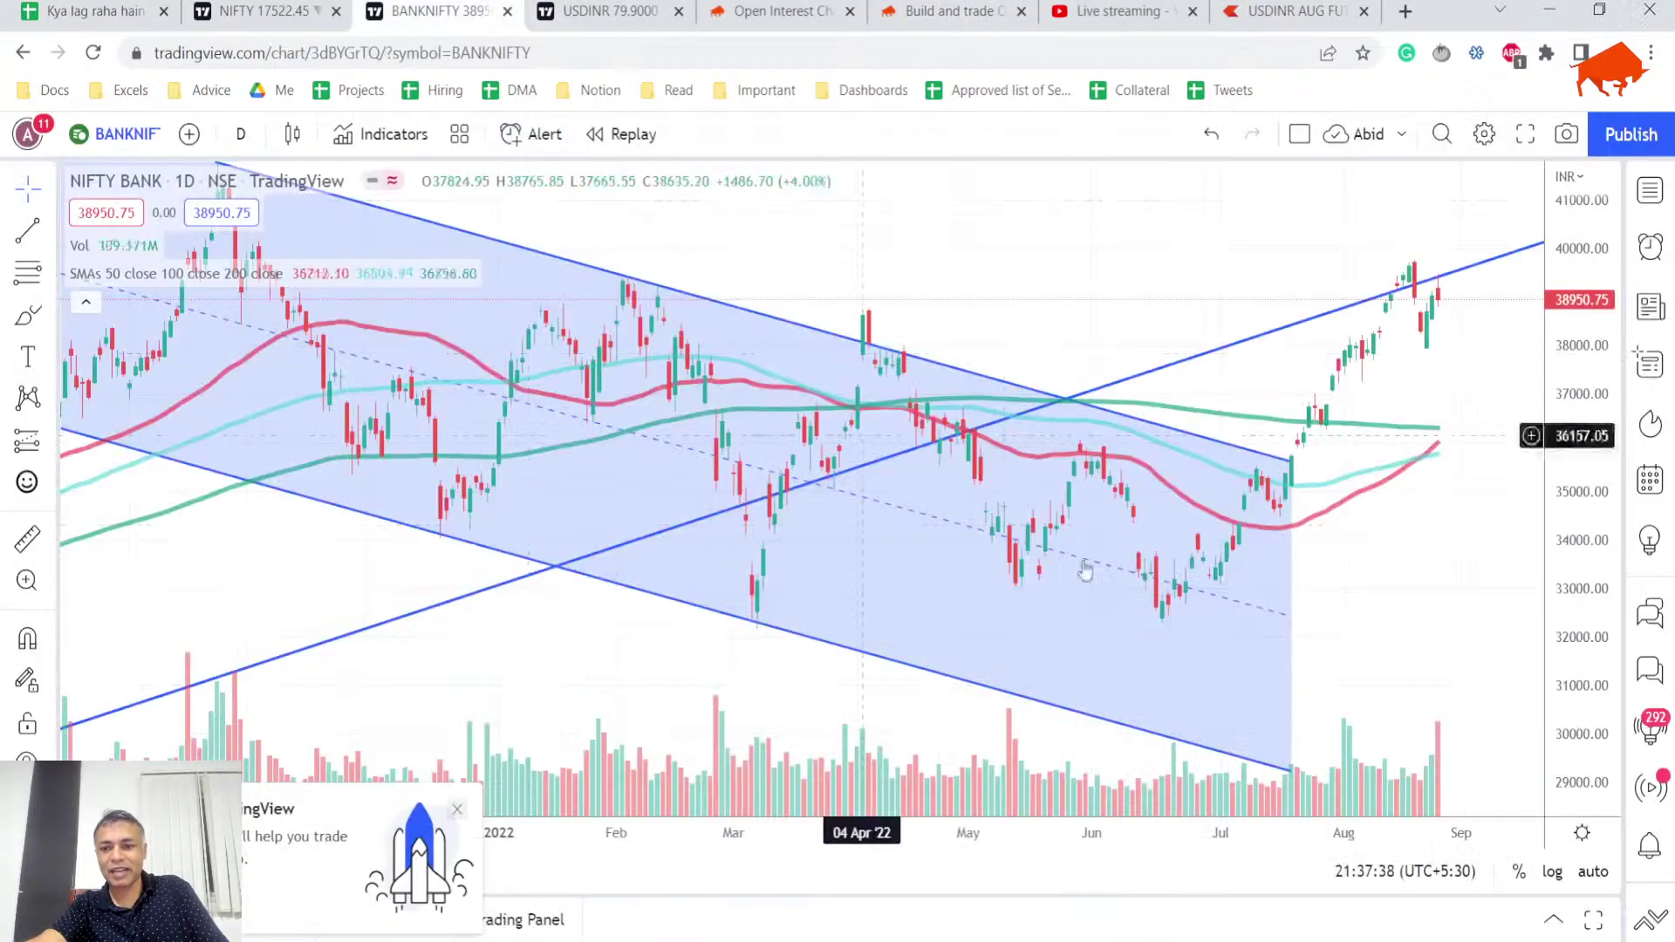
scroll(1239, 593, "down", 5)
scroll(1234, 602, "down", 5)
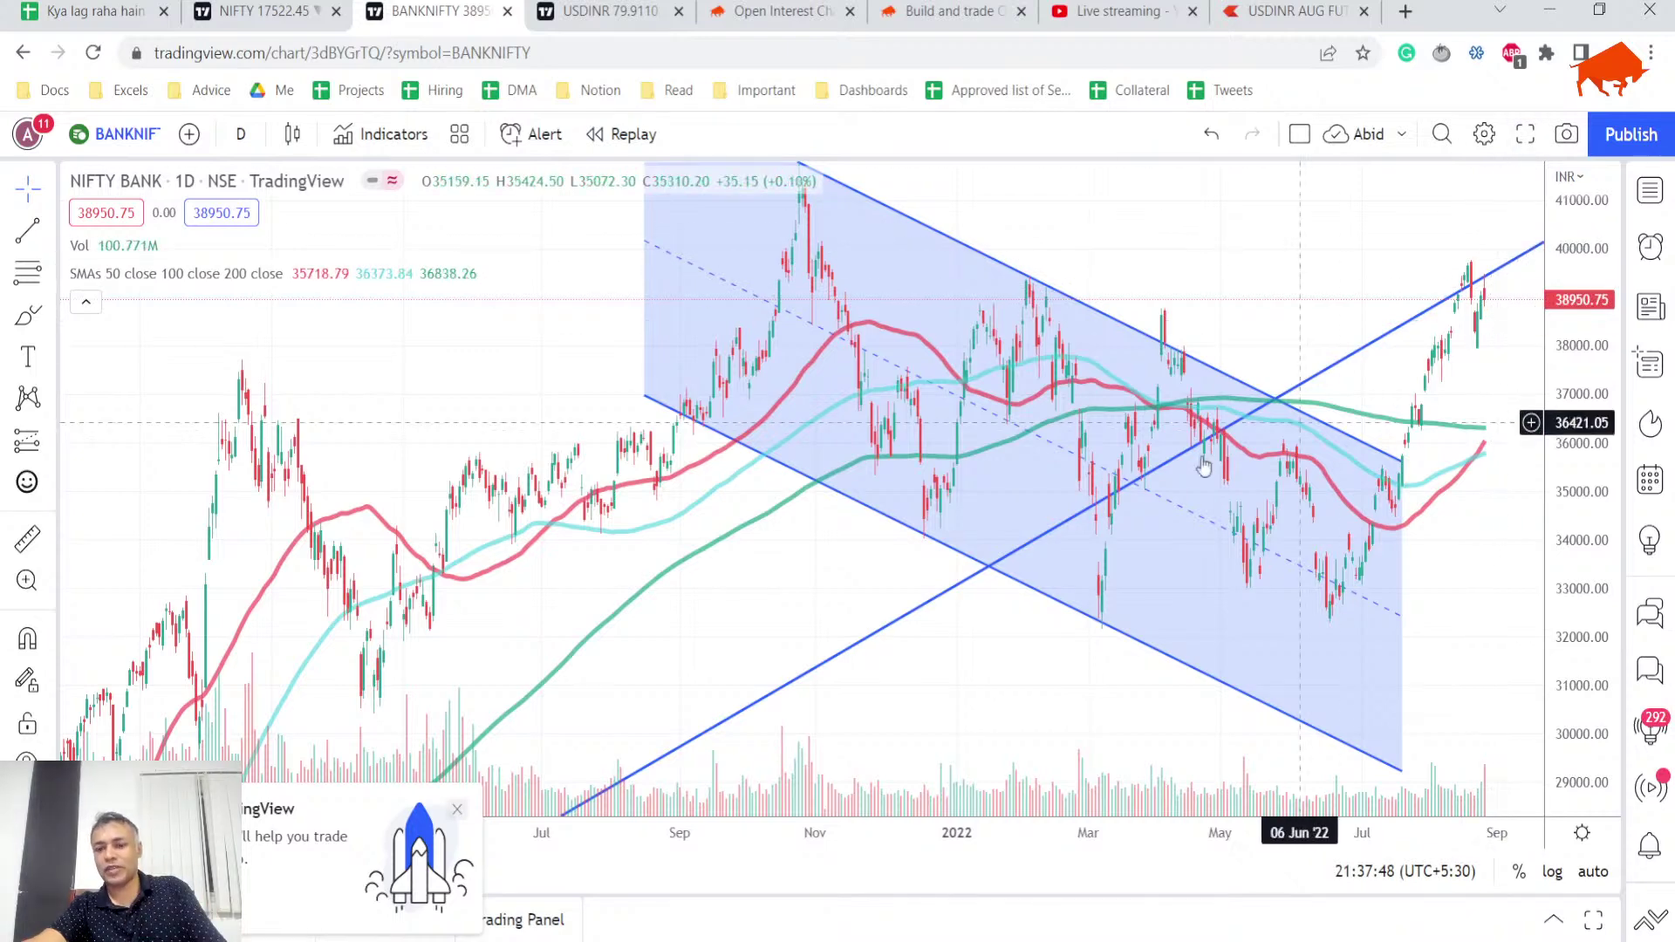
scroll(1143, 480, "down", 4)
scroll(1125, 491, "up", 5)
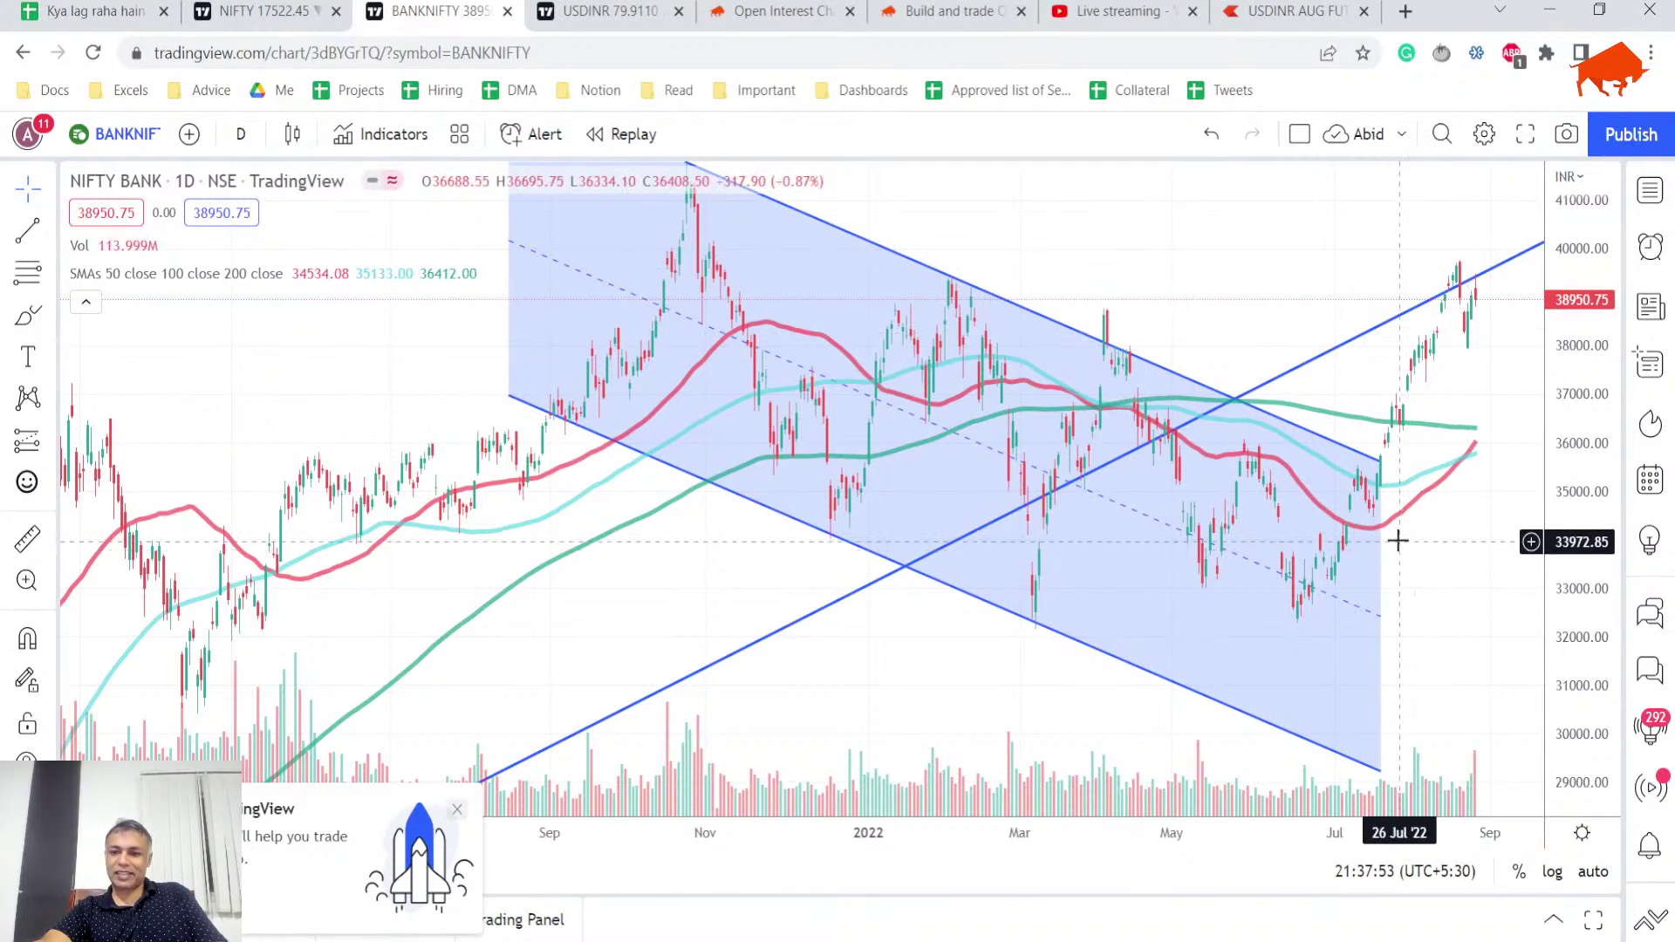
scroll(1397, 541, "up", 3)
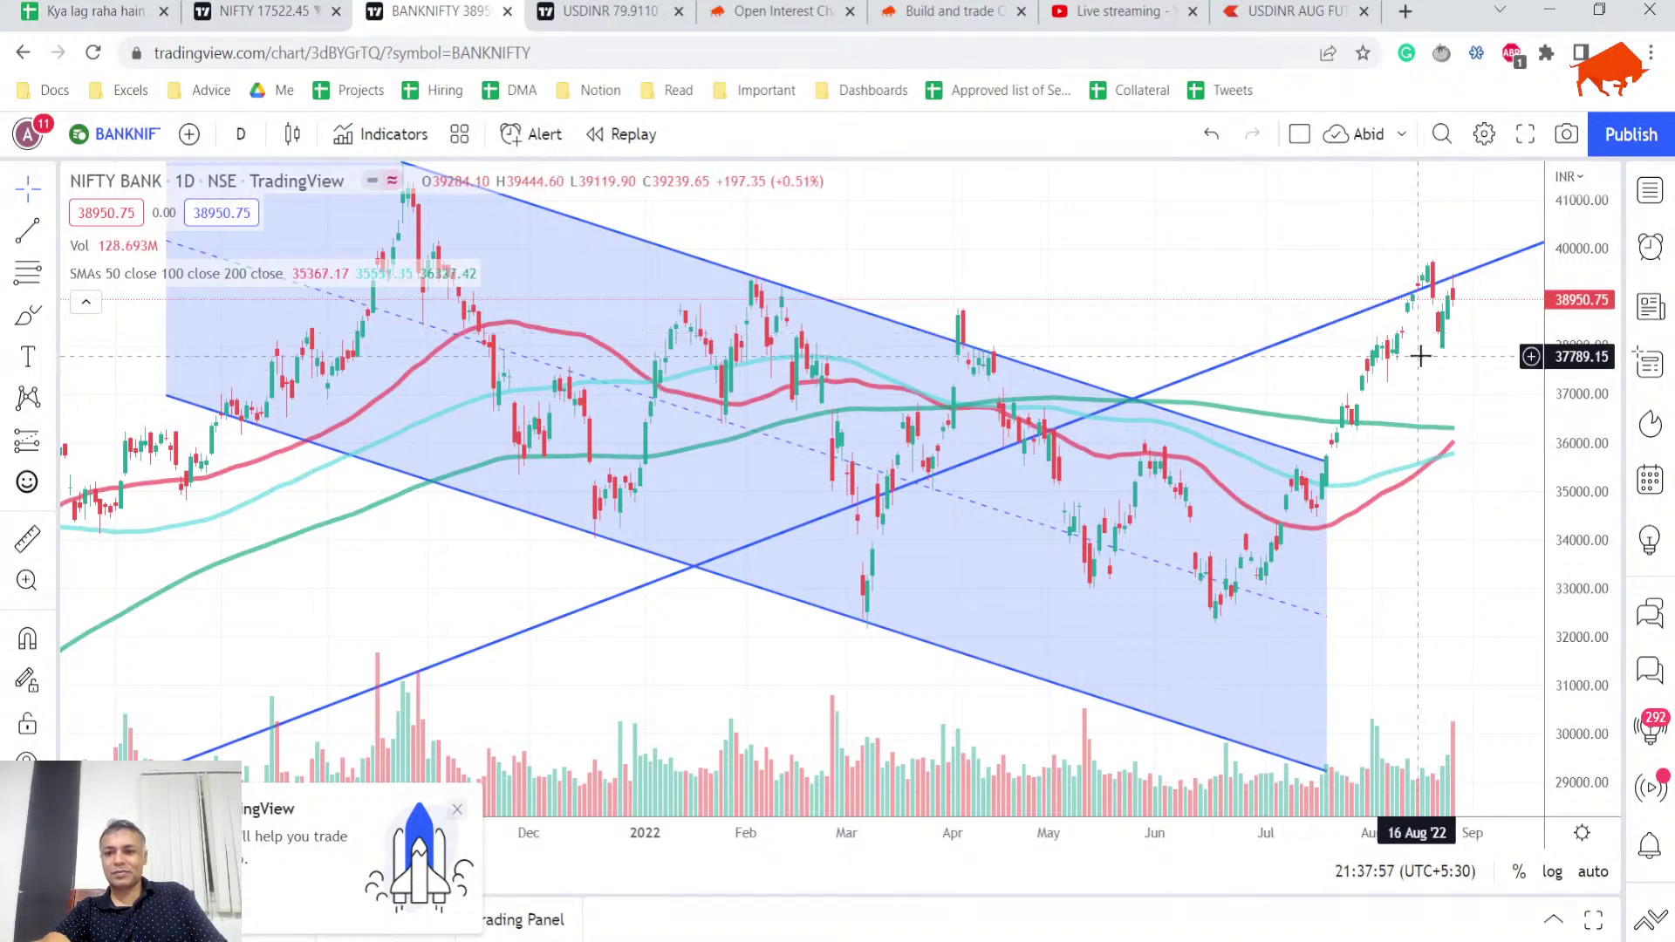
- Close Symbol Search on the NIFTY chart, then return to the YouTube Studio live-stream dashboard
left_click(40, 7)
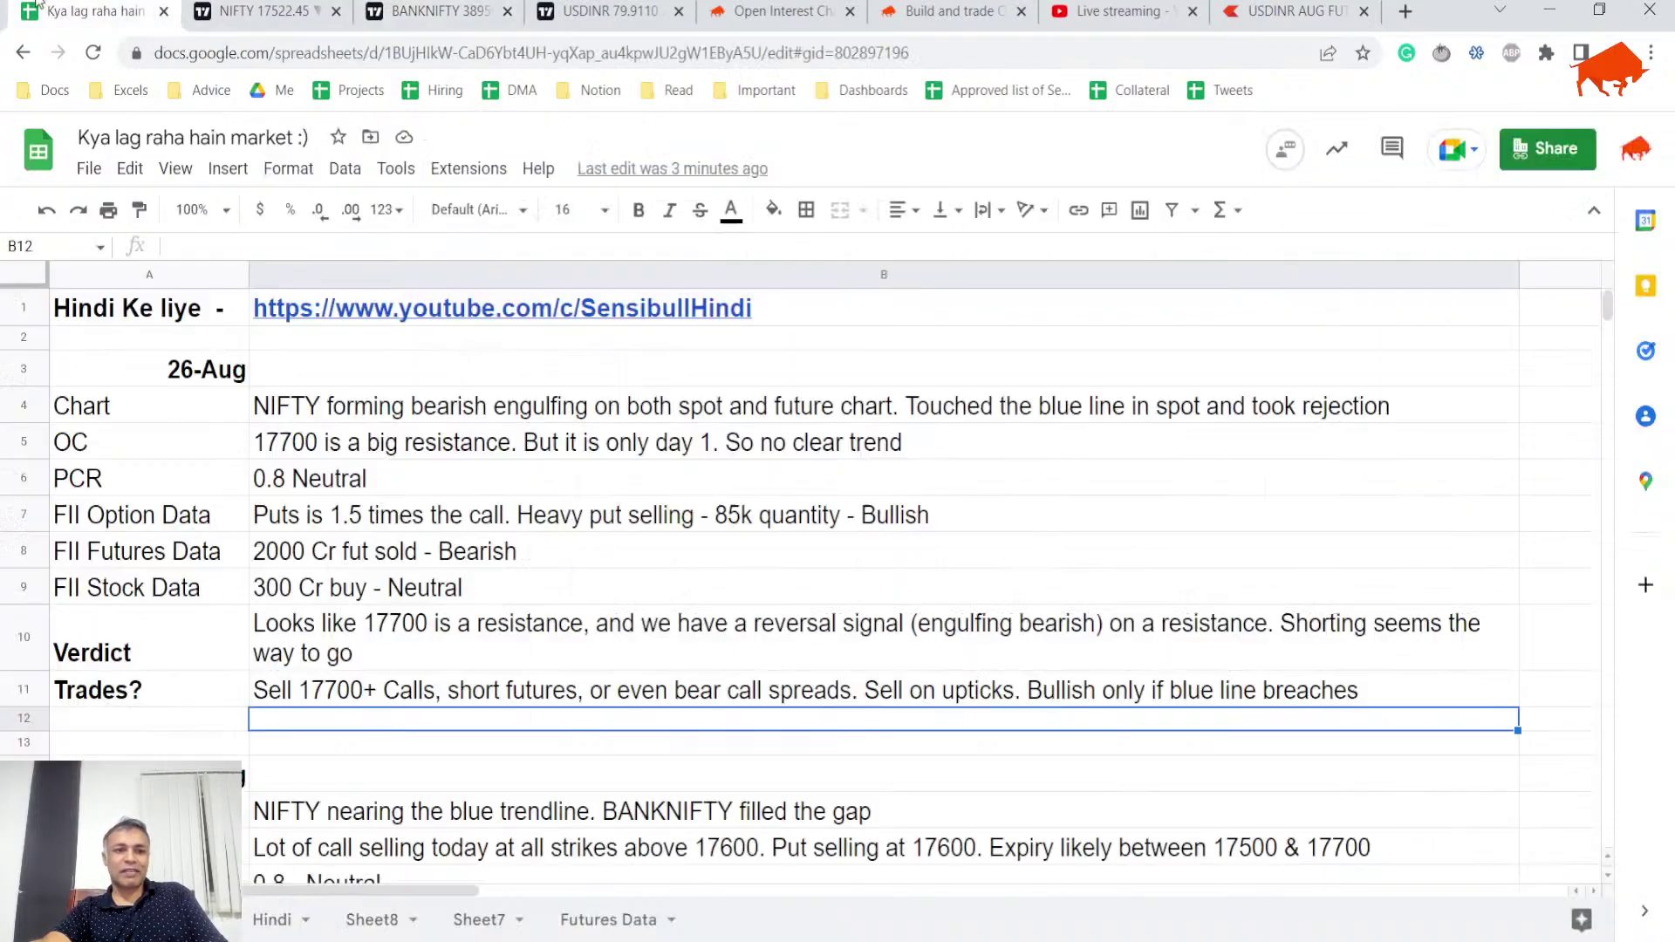
left_click(253, 10)
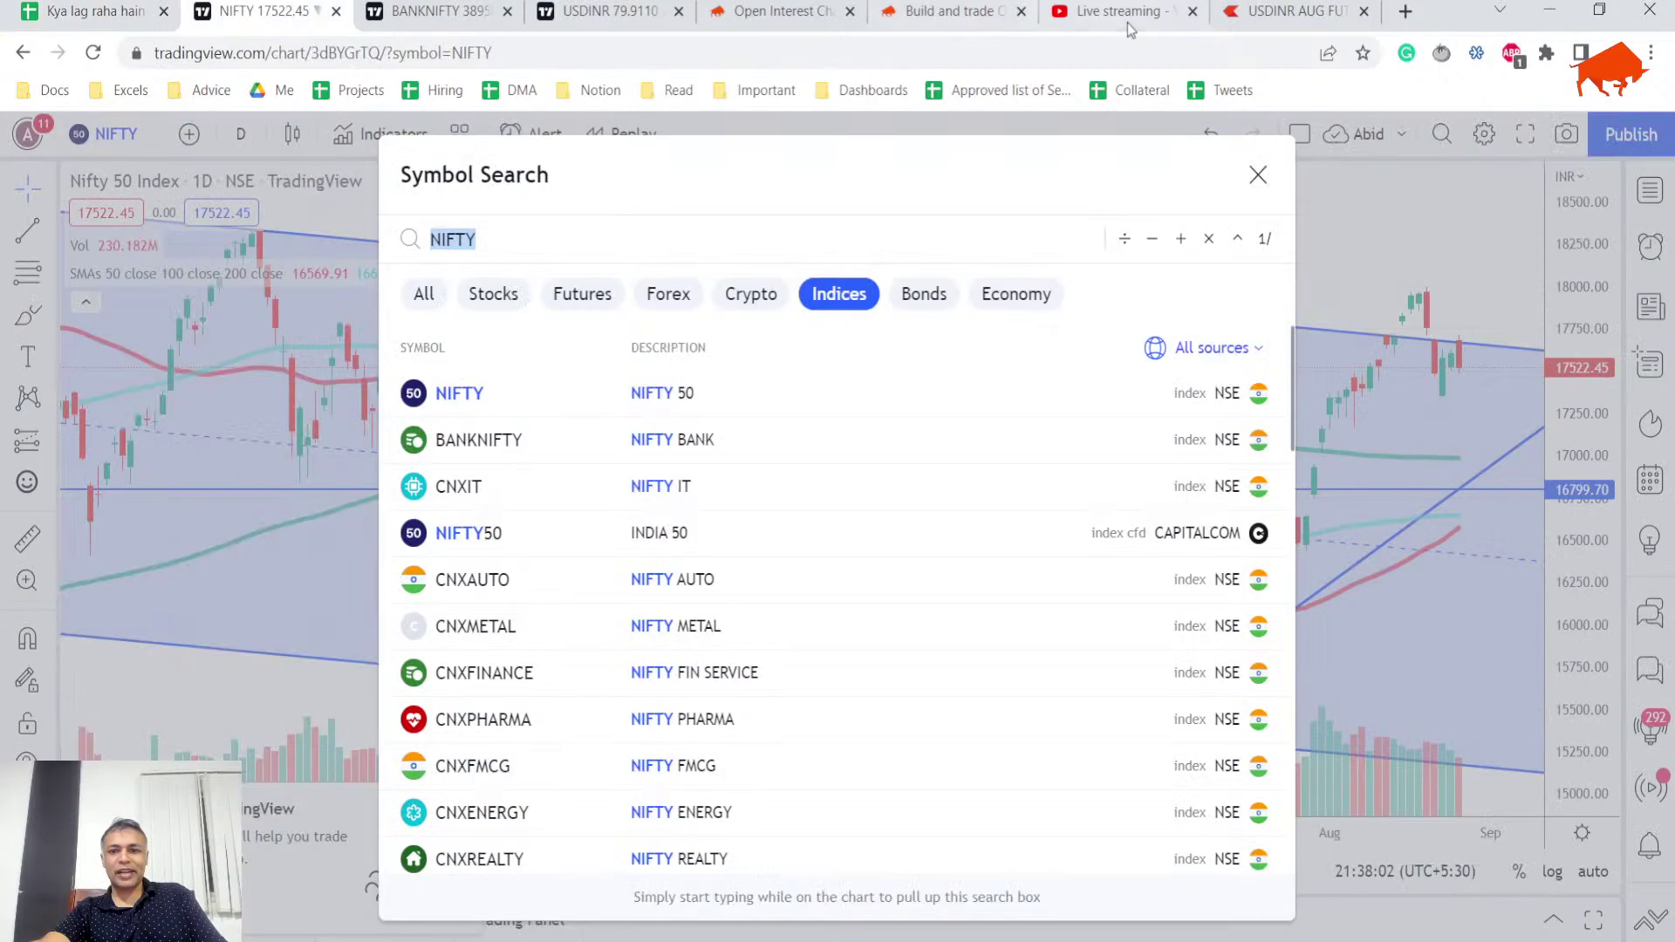
key("Escape")
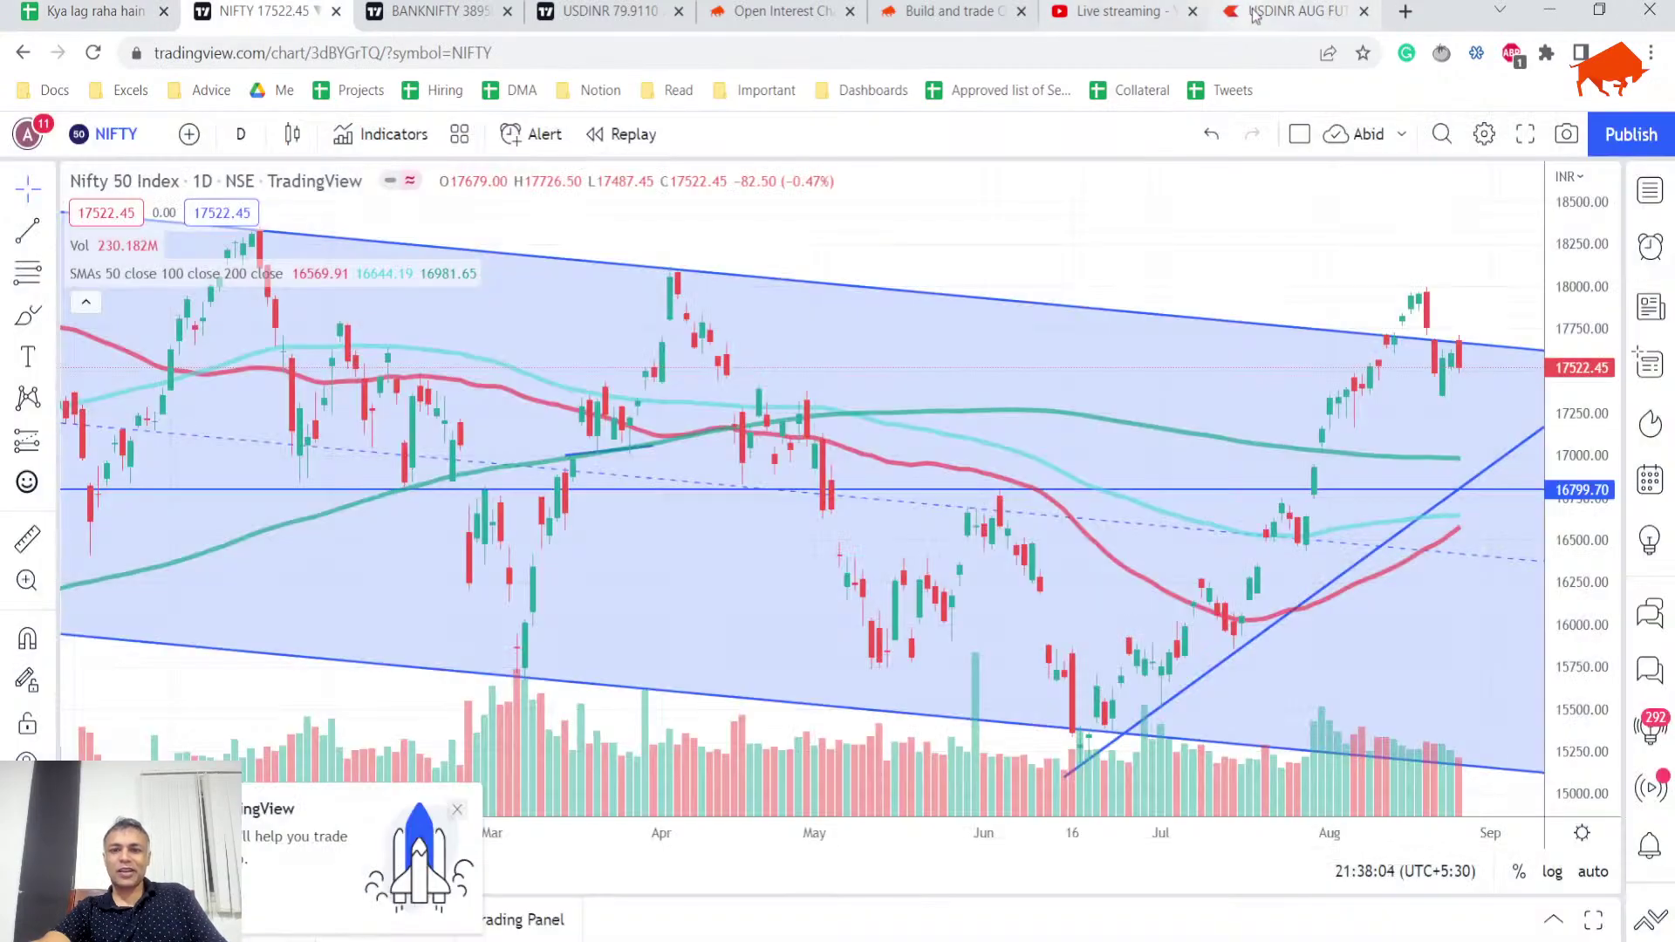
left_click(1126, 8)
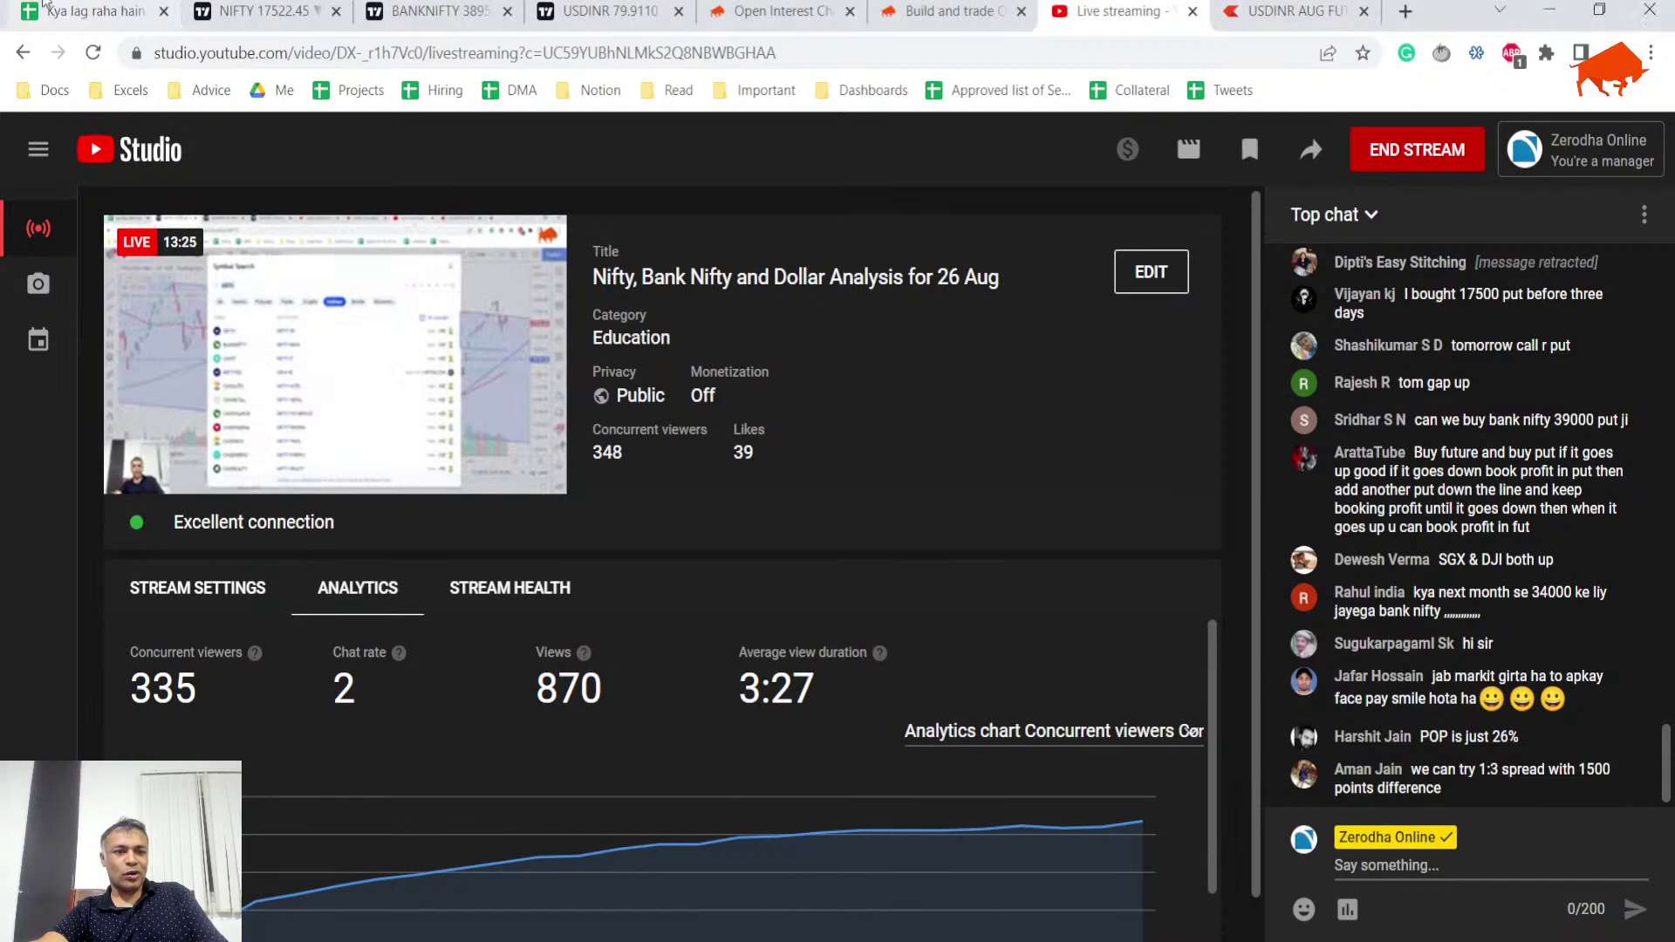
- Switch back to the 'Kya lag raha hain market :)' sheet showing the completed 26-Aug analysis
left_click(19, 5)
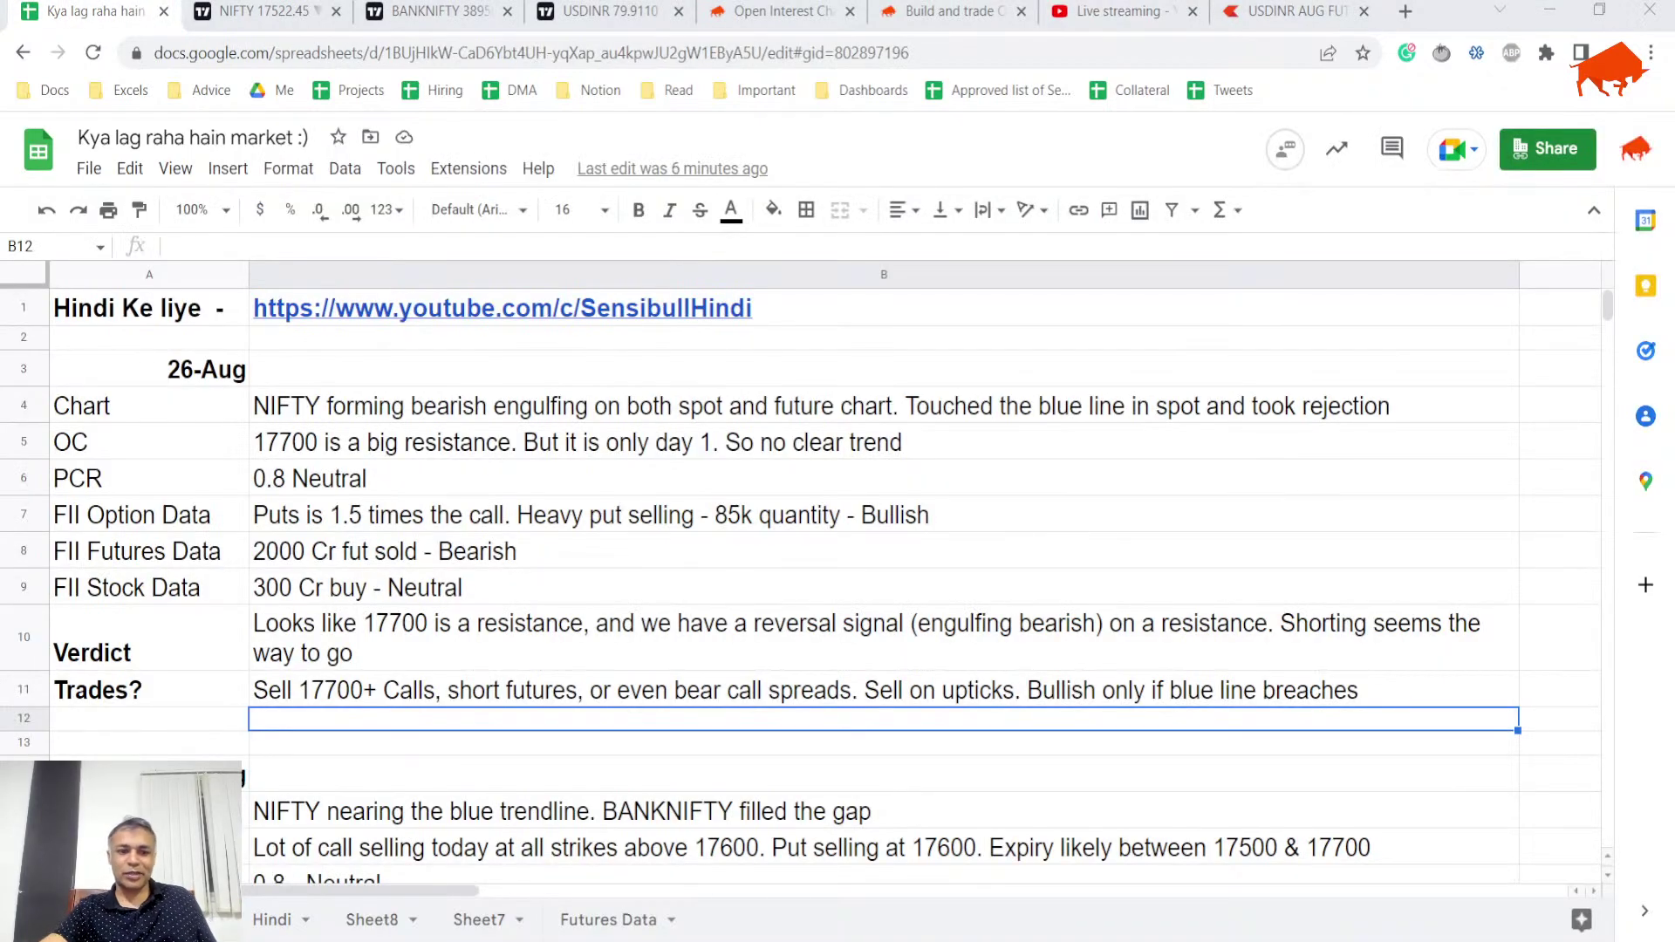